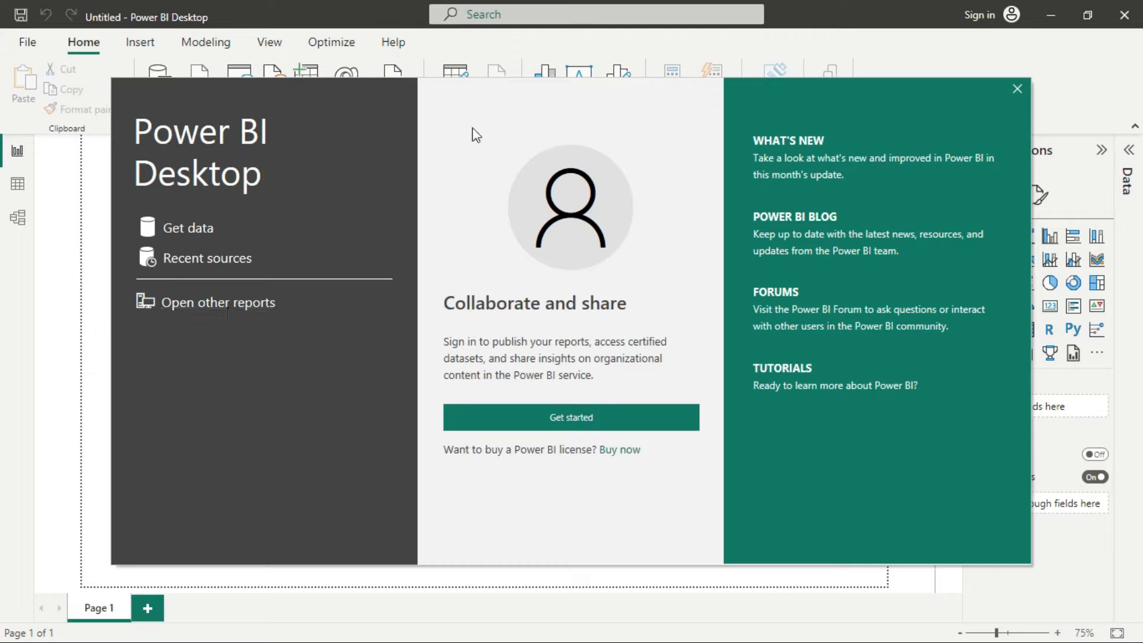
Dismiss the welcome screen to reach the blank report
{"action": "left_click", "coordinate": [1015, 91]}
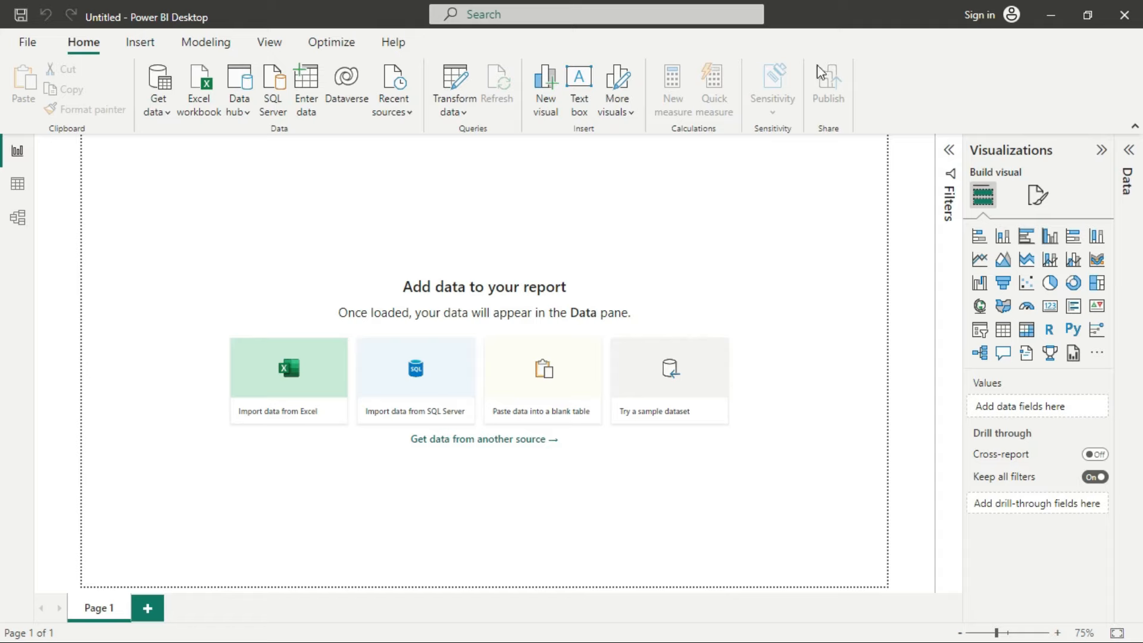
{"action": "left_click", "coordinate": [142, 46]}
{"action": "left_click", "coordinate": [205, 42]}
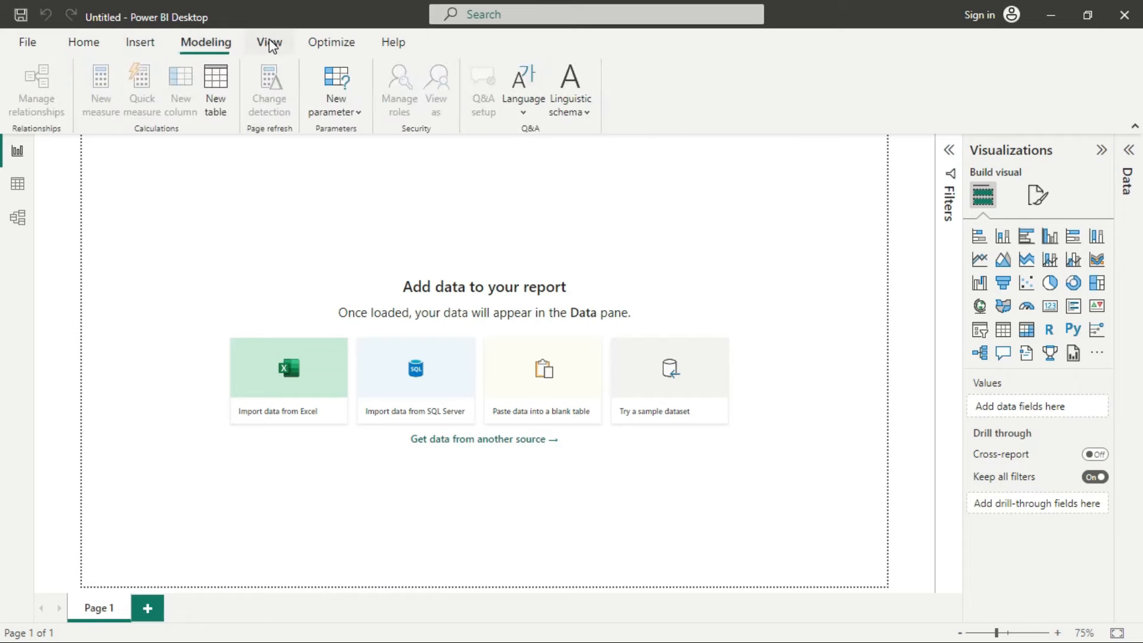
{"action": "left_click", "coordinate": [271, 44]}
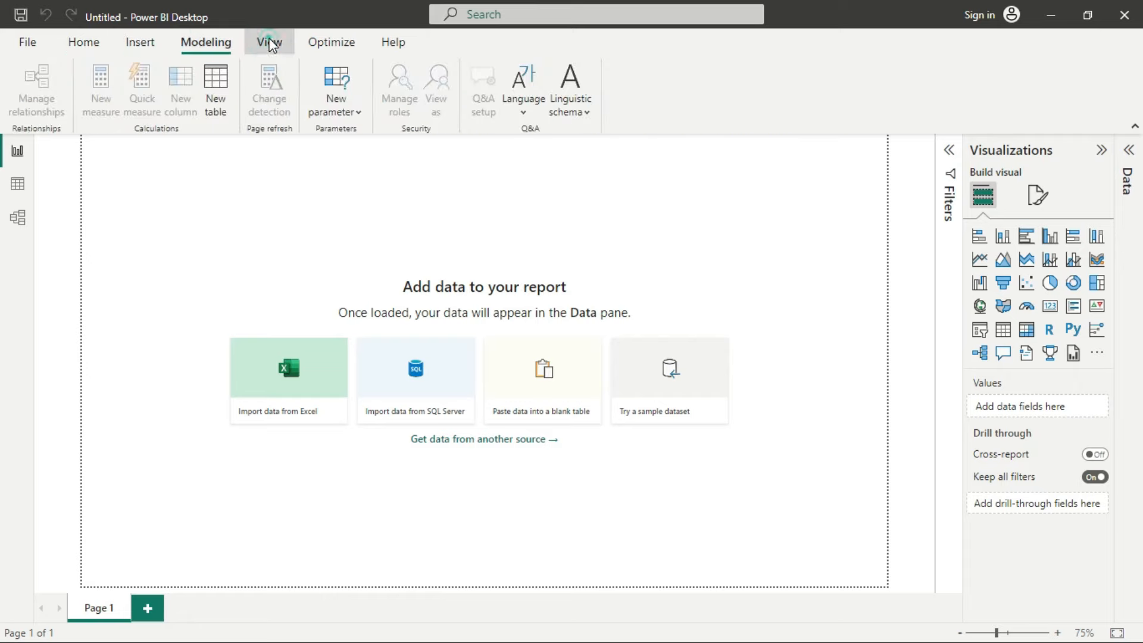
{"action": "left_click", "coordinate": [341, 46]}
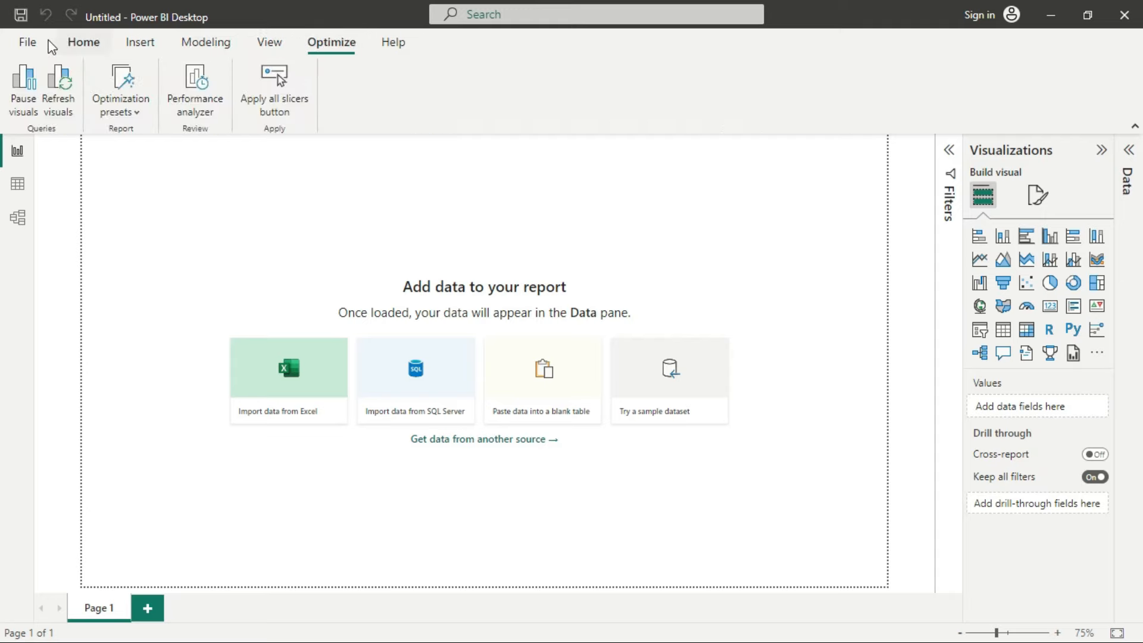
{"action": "left_click", "coordinate": [76, 43]}
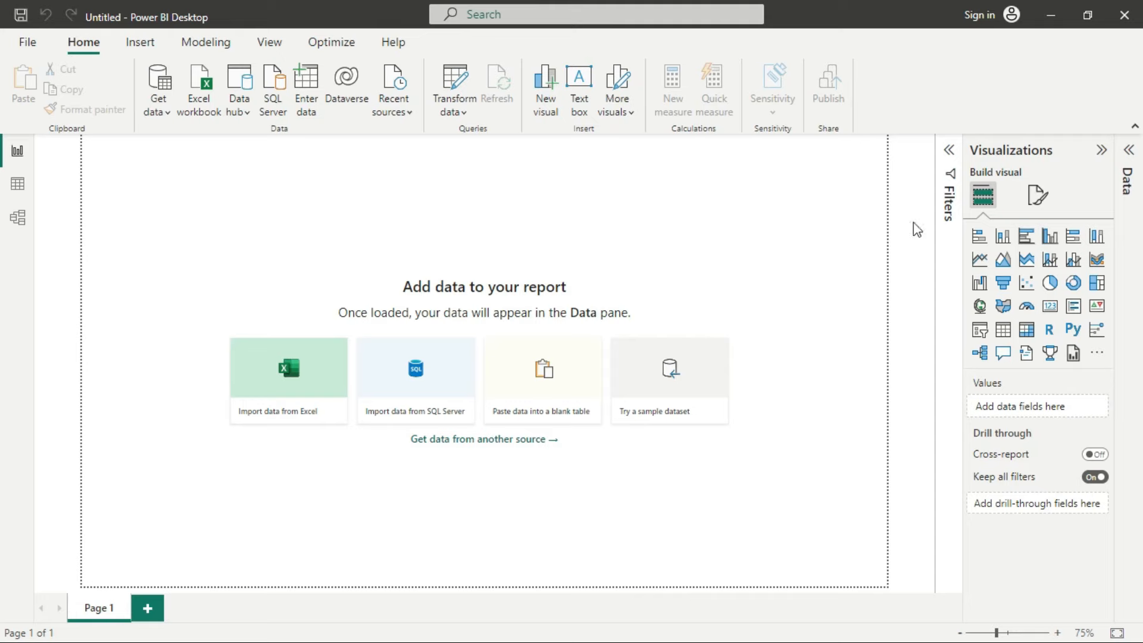
Expand the Filters and Data panes to view them, and collapse the Filters, Visualizations and Data panes
{"action": "left_click", "coordinate": [949, 150]}
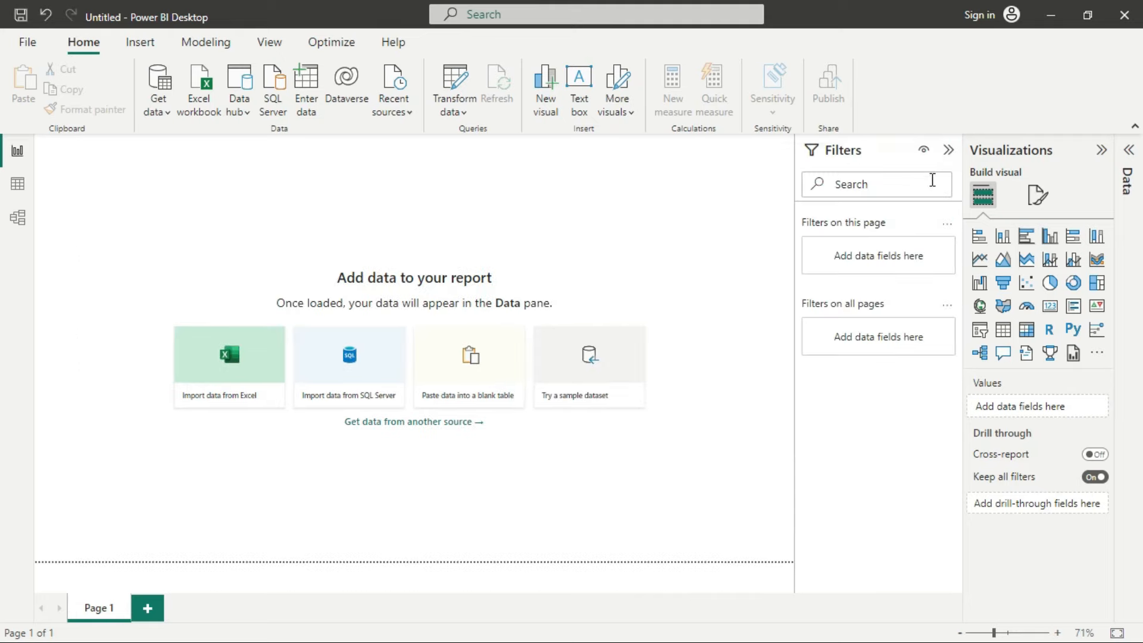
{"action": "left_click", "coordinate": [1128, 151]}
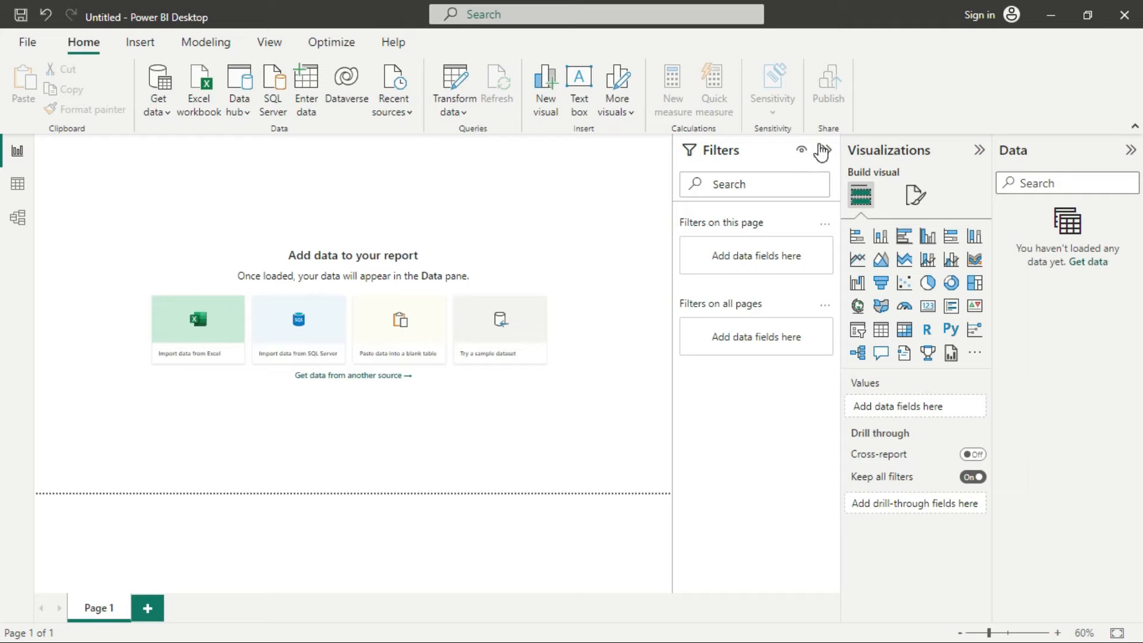
{"action": "left_click", "coordinate": [823, 150]}
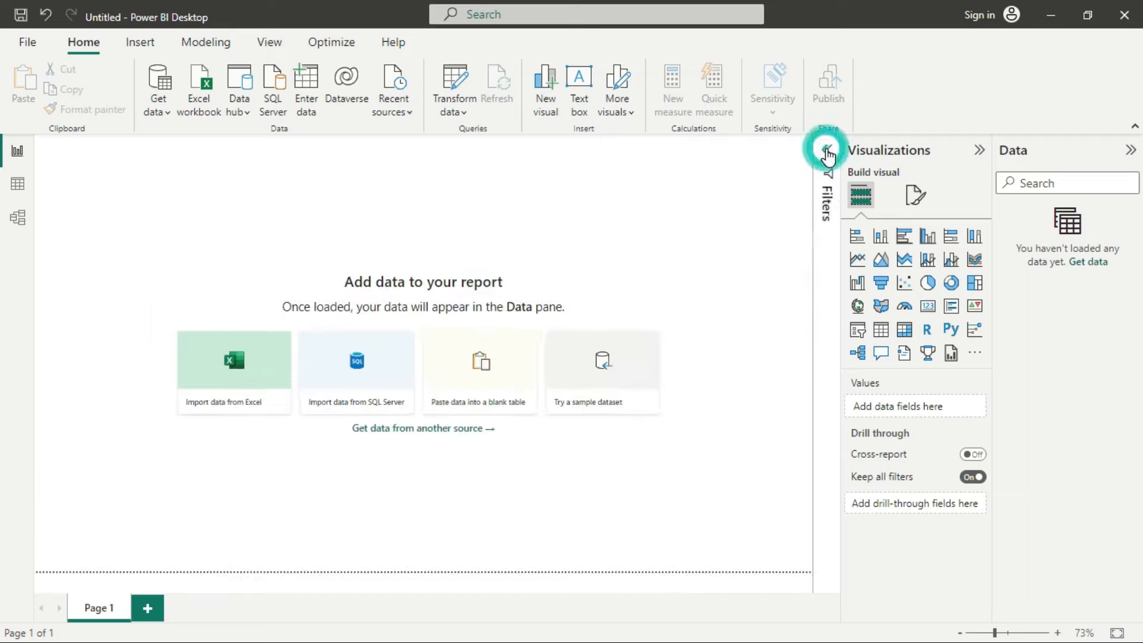
{"action": "left_click", "coordinate": [979, 150]}
{"action": "left_click", "coordinate": [1130, 150]}
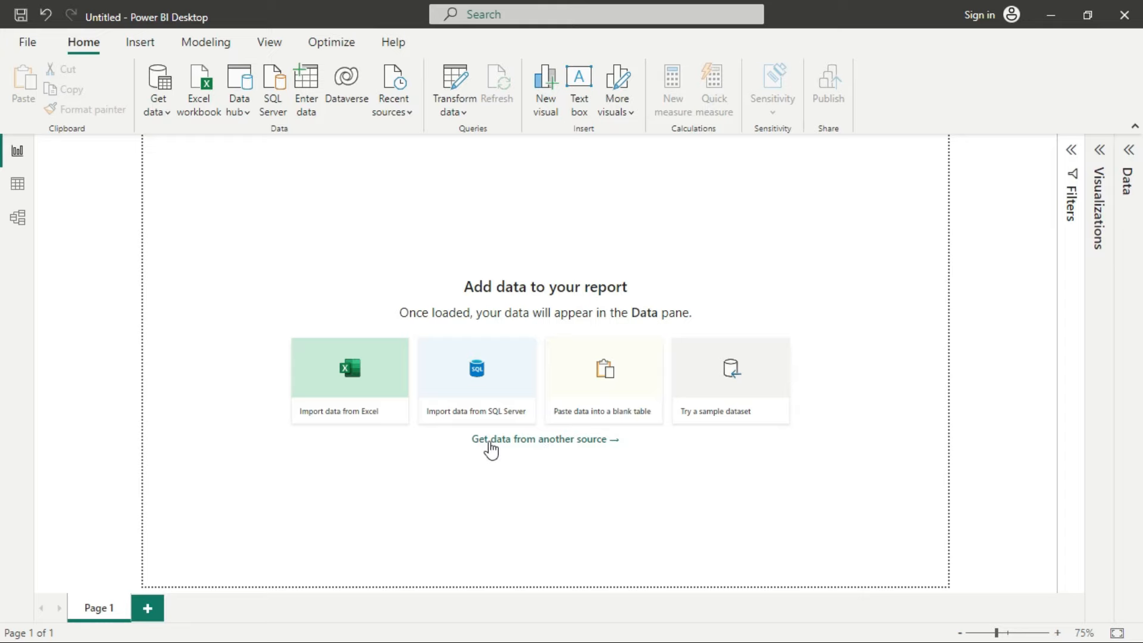
Examine the available data source connectors, both the full list and the common data sources
{"action": "left_click", "coordinate": [537, 440]}
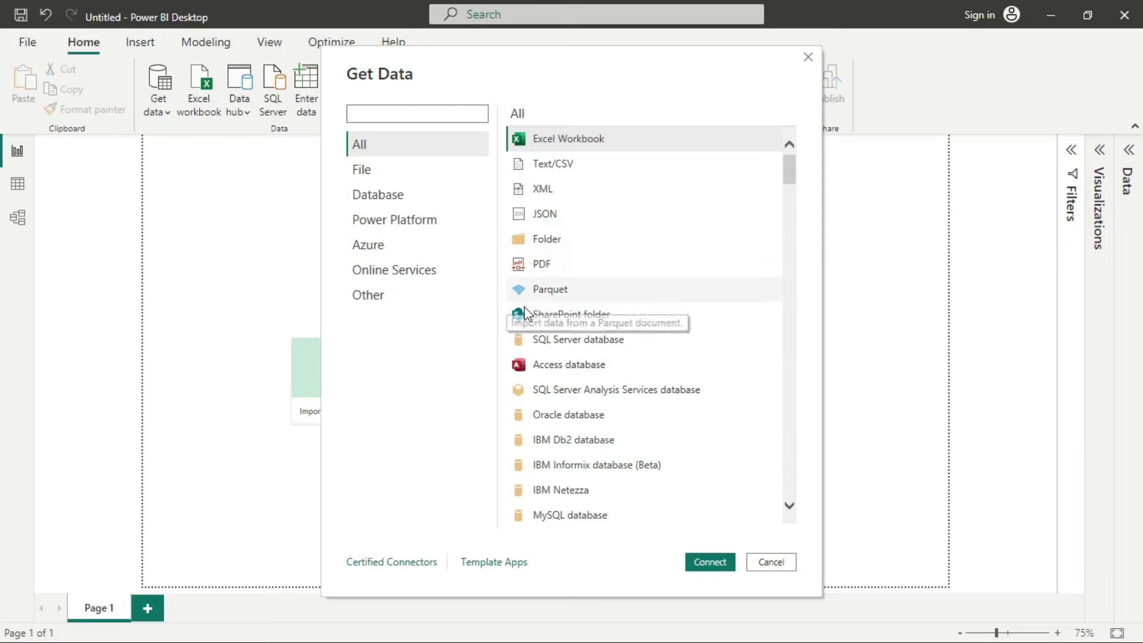
{"action": "left_click_drag", "start_coordinate": [785, 163], "coordinate": [791, 241]}
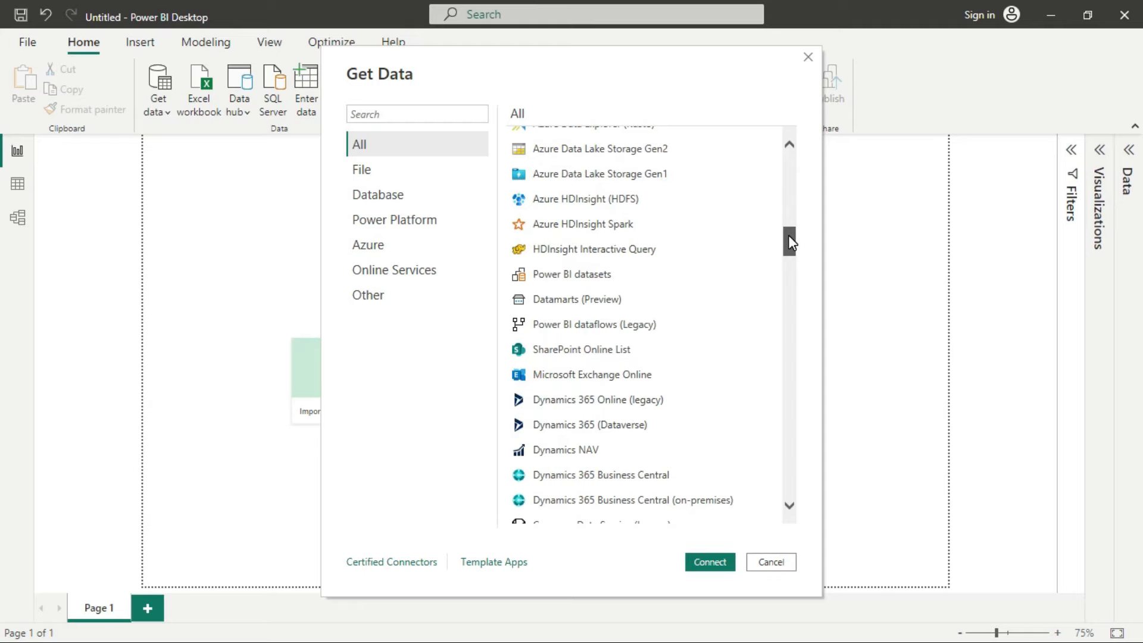
{"action": "left_click_drag", "start_coordinate": [790, 241], "coordinate": [789, 297]}
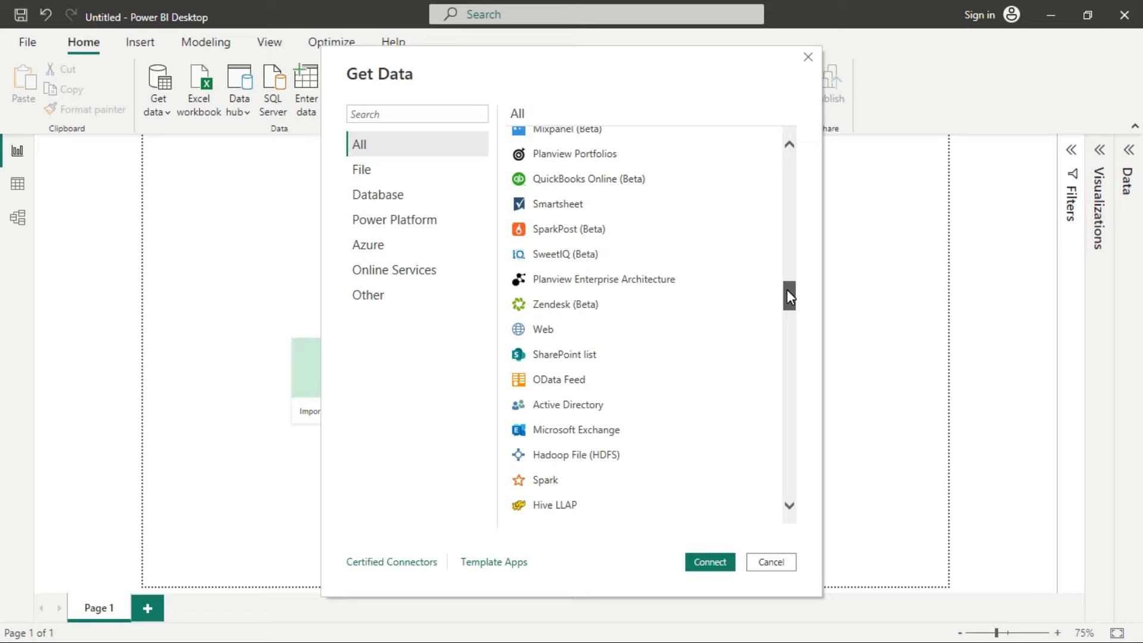
{"action": "left_click_drag", "start_coordinate": [787, 291], "coordinate": [793, 488]}
{"action": "left_click", "coordinate": [766, 566]}
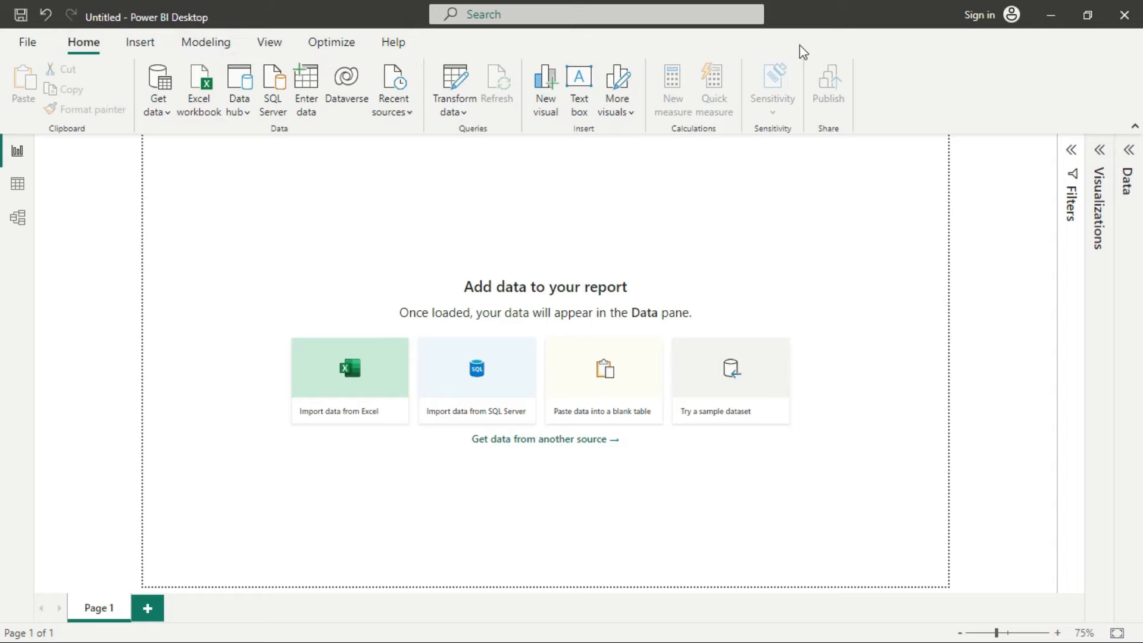
{"action": "left_click", "coordinate": [172, 118]}
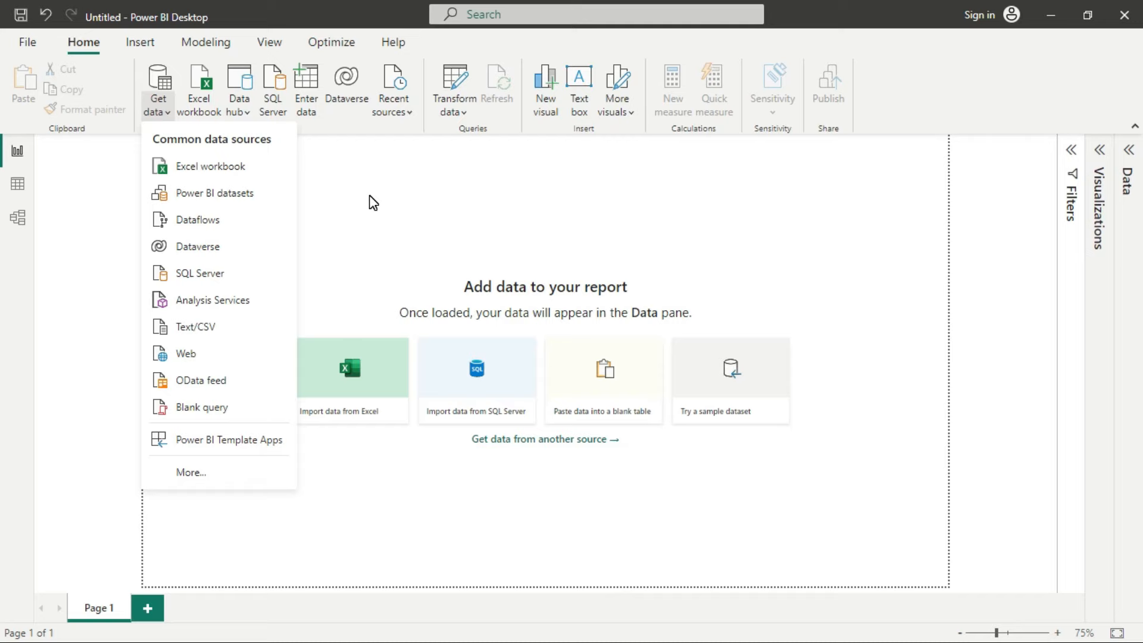
{"action": "left_click", "coordinate": [370, 198]}
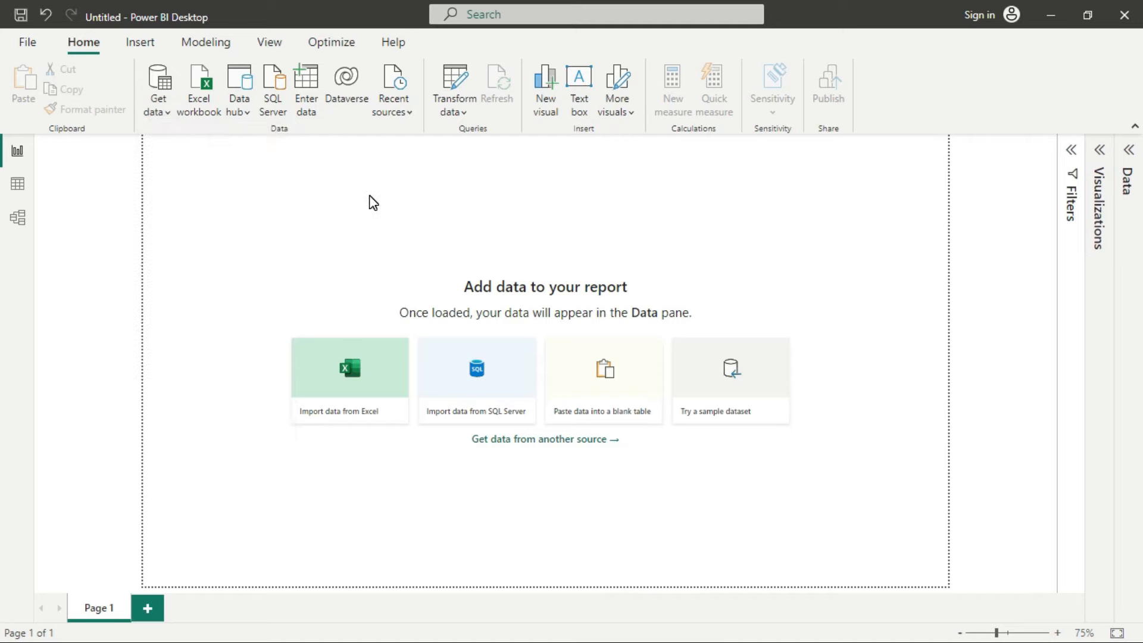
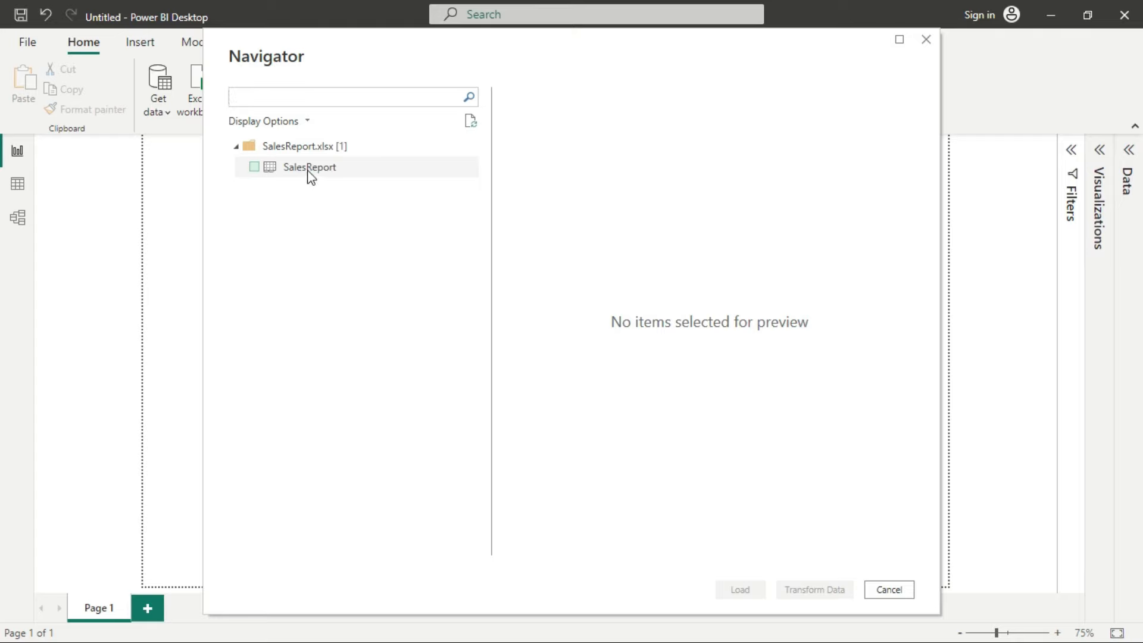
Select the SalesReport sheet of SalesReport.xlsx and open it for transformation in Power Query Editor
{"action": "left_click", "coordinate": [255, 167]}
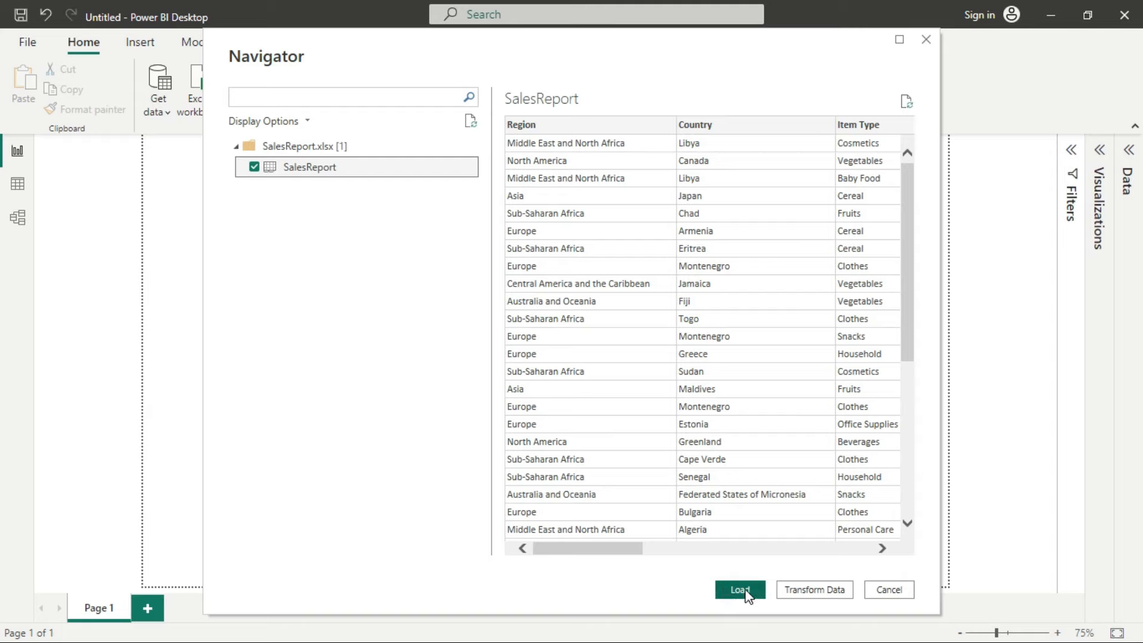
{"action": "left_click", "coordinate": [818, 591]}
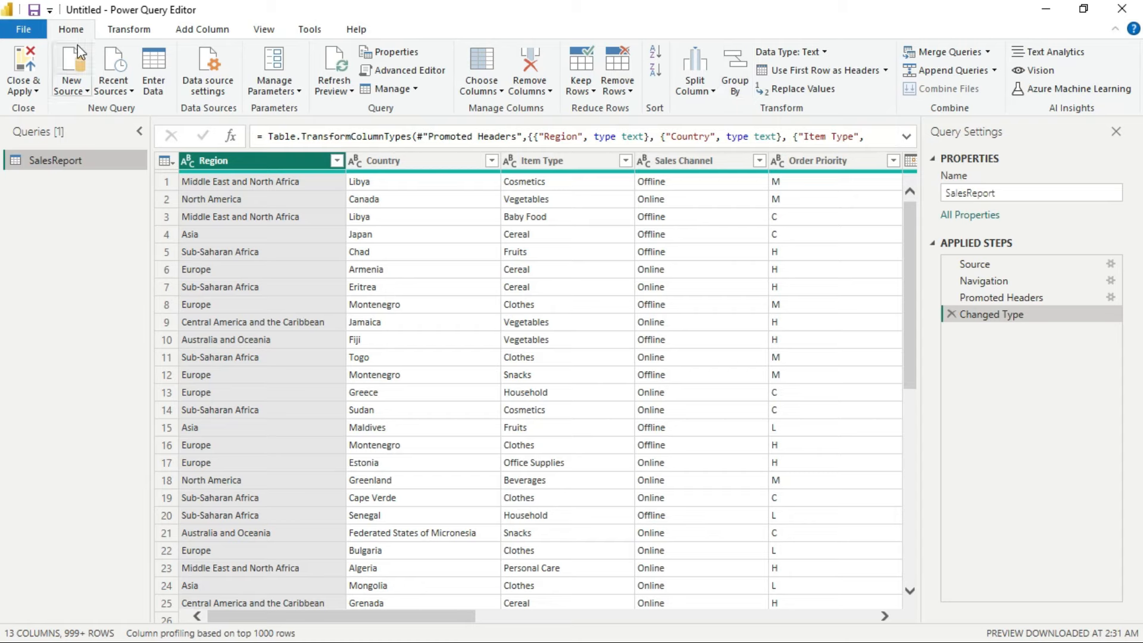
{"action": "left_click", "coordinate": [129, 30]}
{"action": "left_click", "coordinate": [196, 29]}
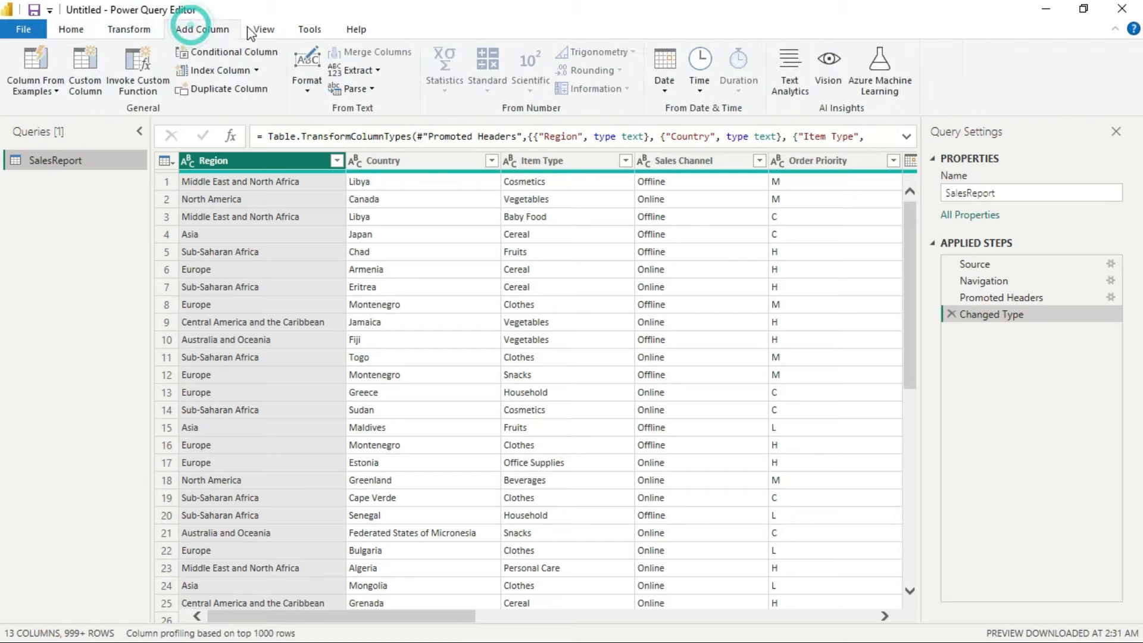
{"action": "left_click", "coordinate": [263, 29]}
{"action": "left_click", "coordinate": [318, 29]}
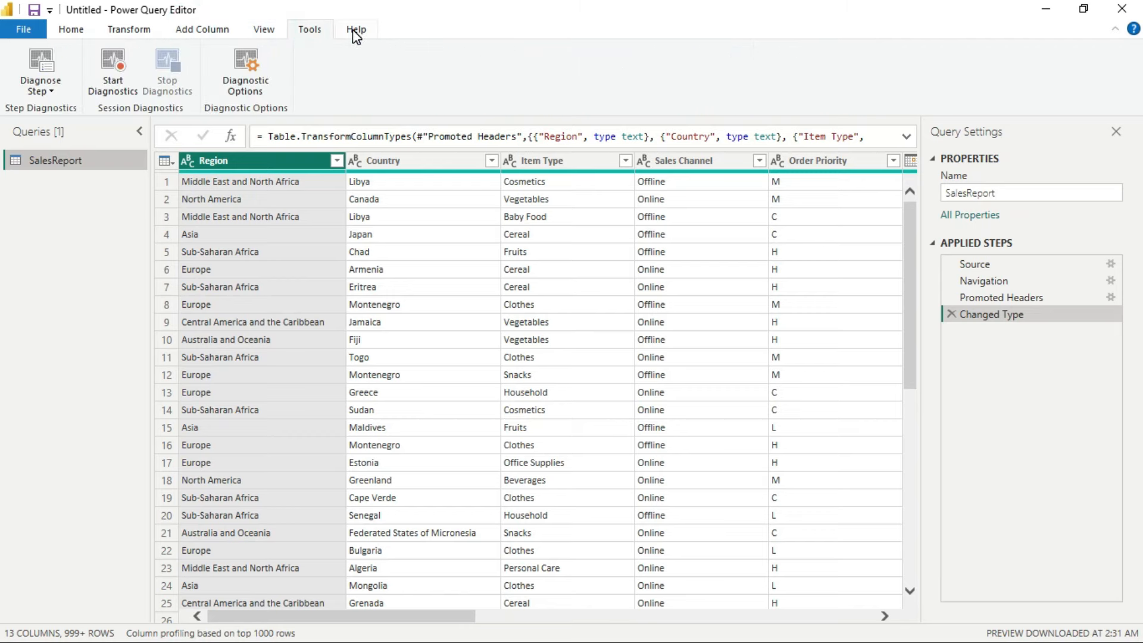
{"action": "left_click", "coordinate": [79, 31]}
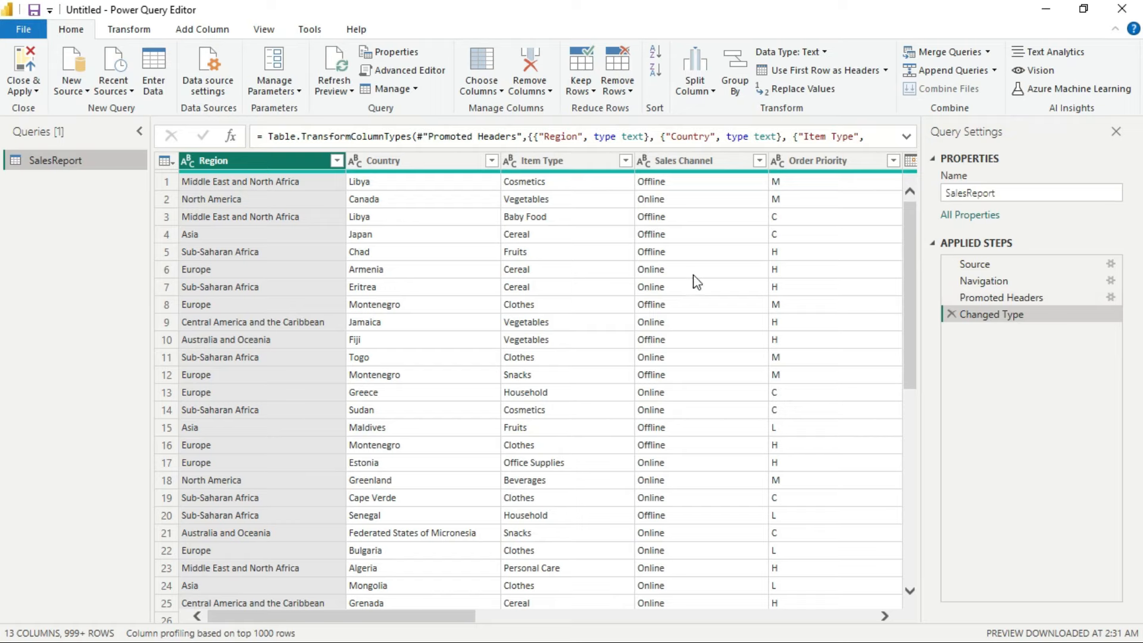
Remove the Changed Type and Promoted Headers steps from SalesReport, and restore them by using the first row as headers
{"action": "left_click", "coordinate": [952, 314]}
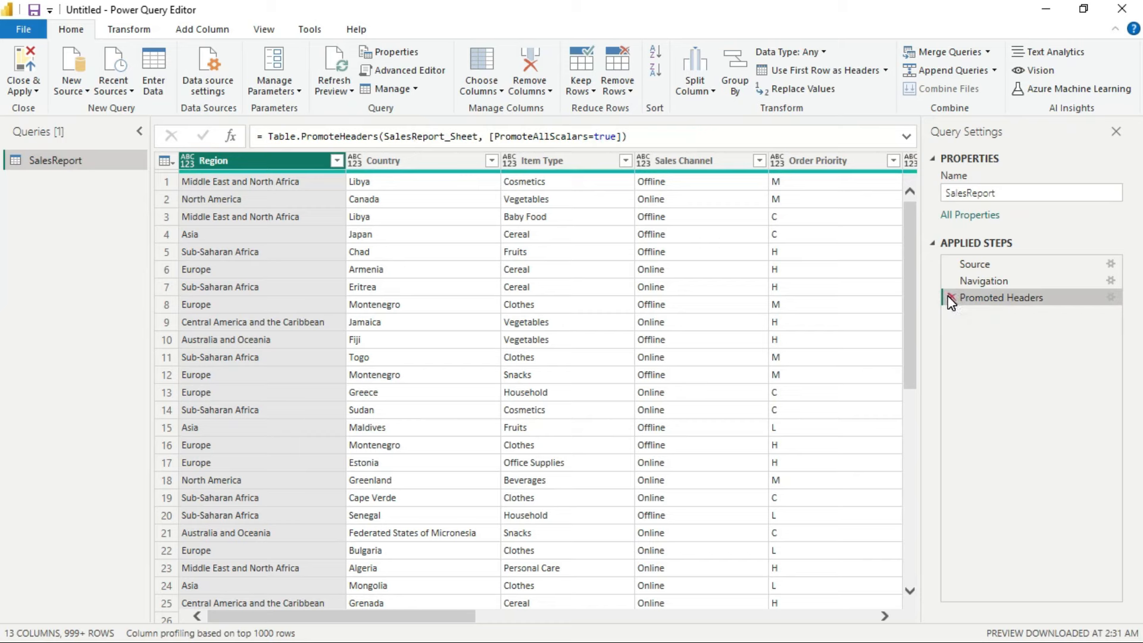
{"action": "left_click", "coordinate": [951, 298]}
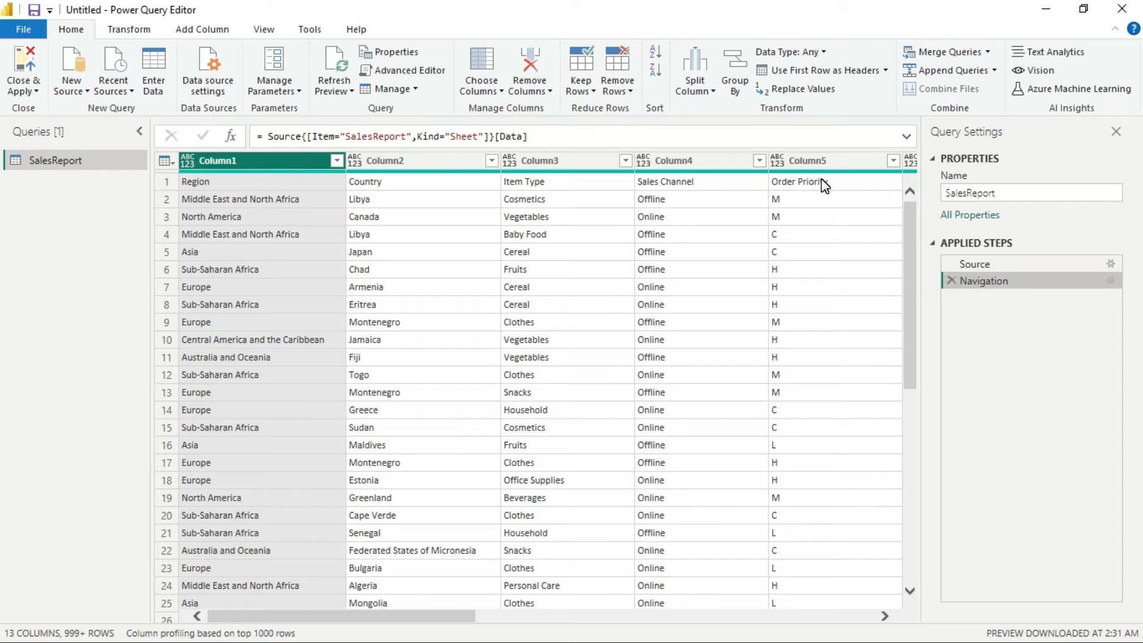
{"action": "left_click", "coordinate": [166, 182]}
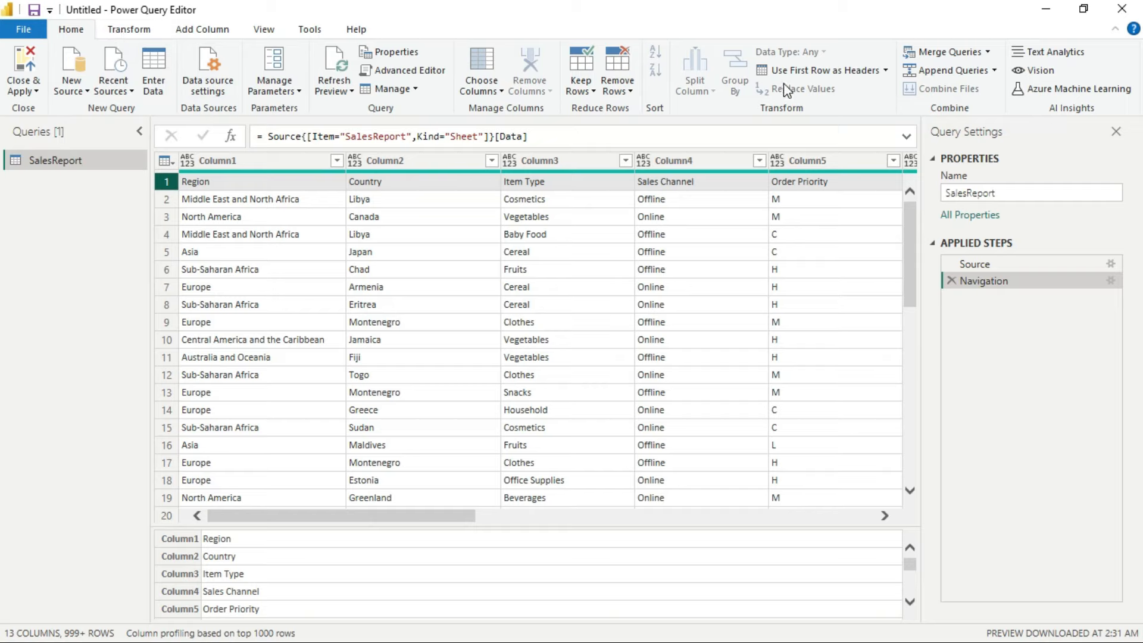
{"action": "left_click", "coordinate": [858, 71]}
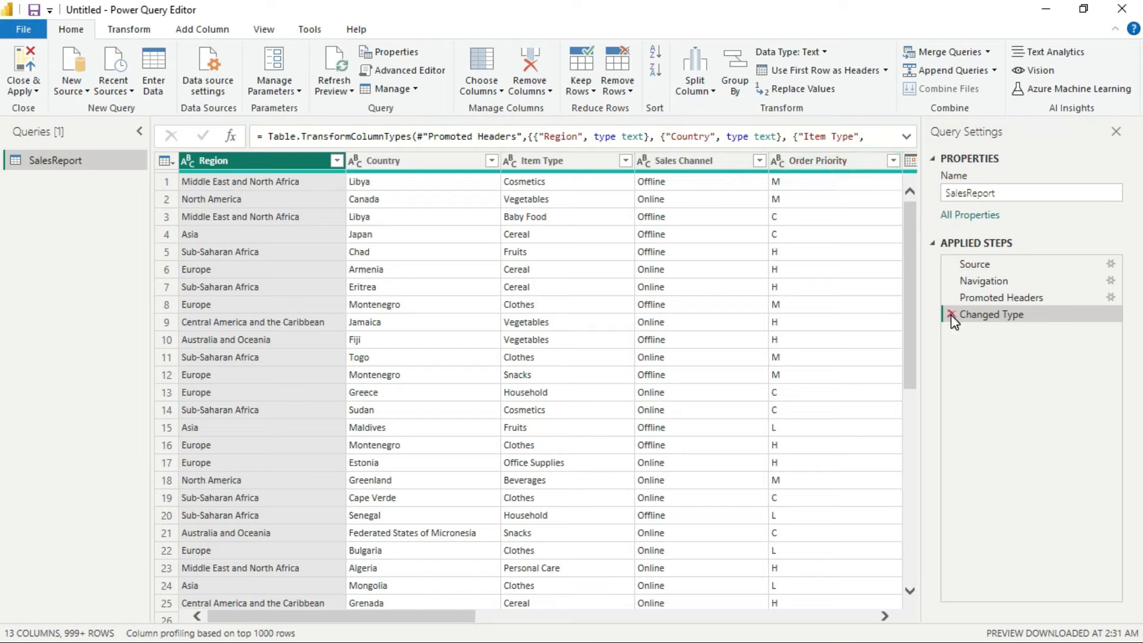
{"action": "left_click_drag", "start_coordinate": [993, 297], "coordinate": [988, 319]}
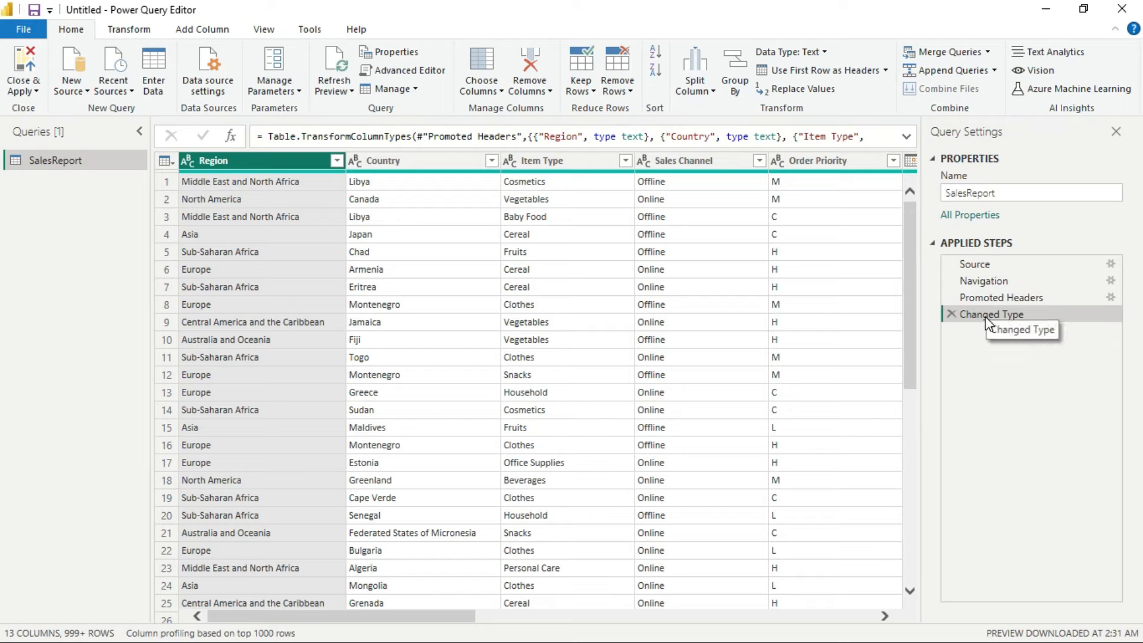
Delete the Changed Type and Promoted Headers steps from the SalesReport query
{"action": "left_click", "coordinate": [952, 315]}
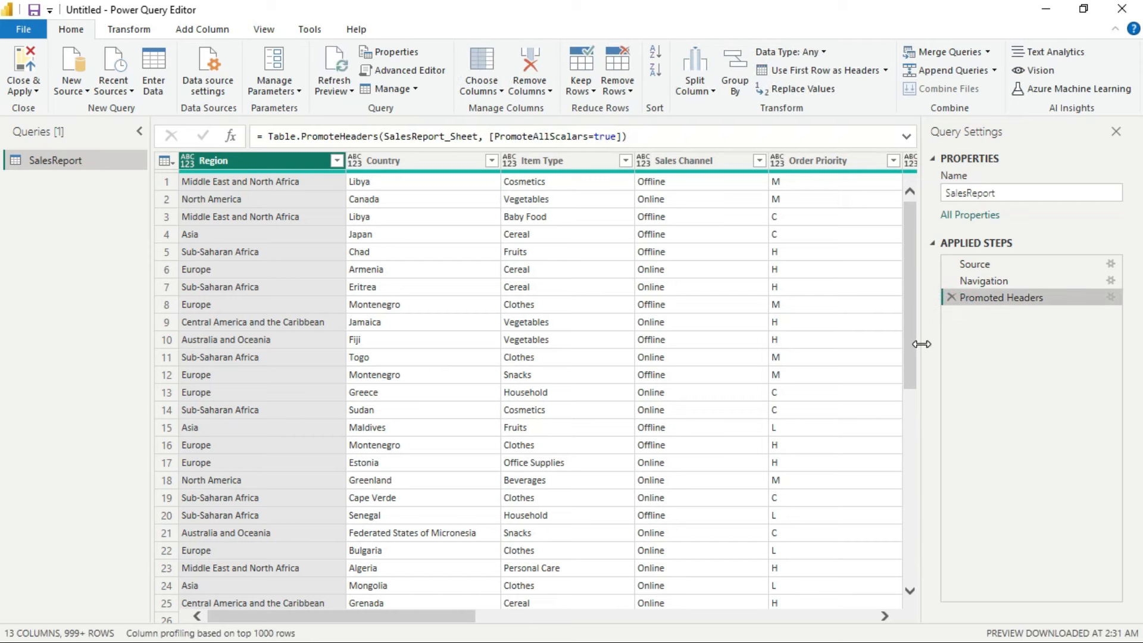
{"action": "left_click", "coordinate": [952, 297]}
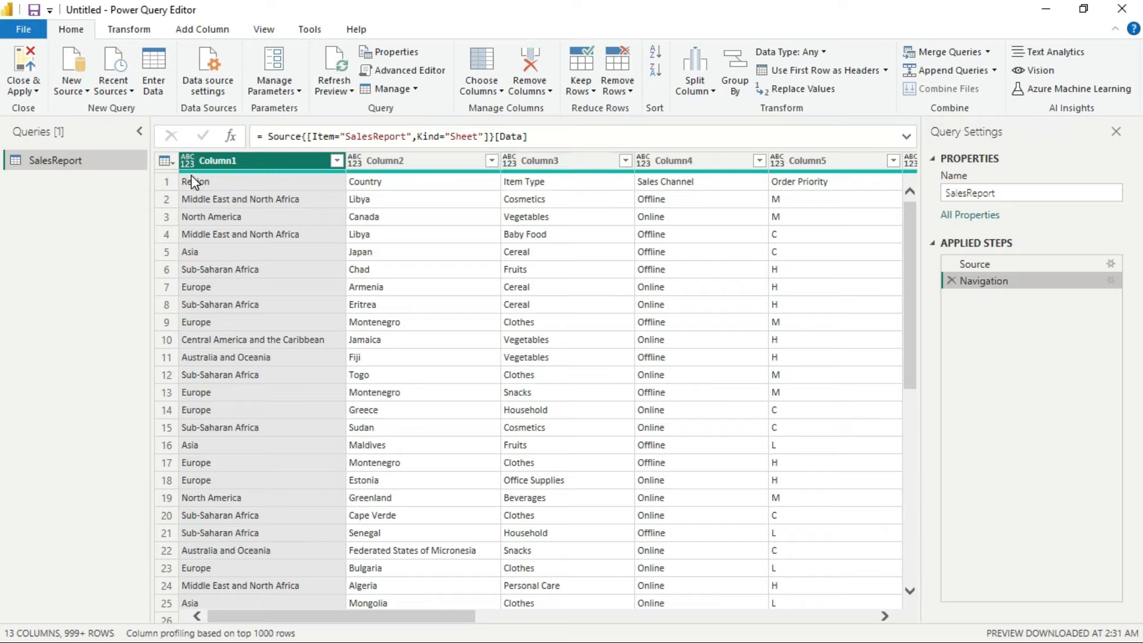
Promote the first row of the SalesReport table, starting with Region and Country, to column headers
{"action": "left_click", "coordinate": [167, 183]}
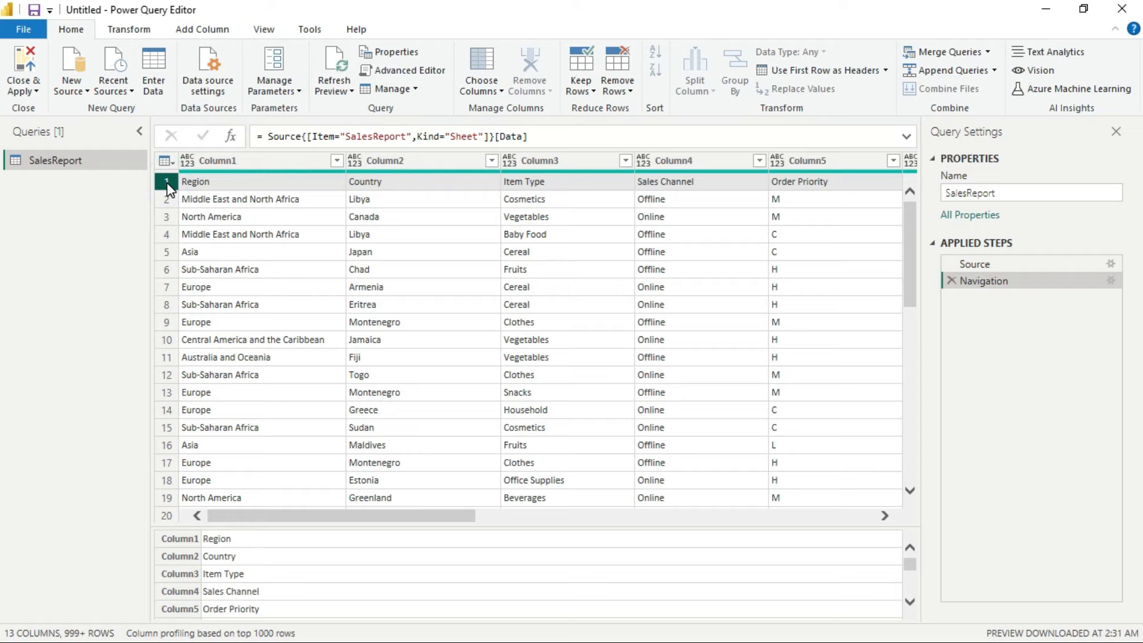
{"action": "left_click", "coordinate": [166, 183]}
{"action": "left_click", "coordinate": [836, 71]}
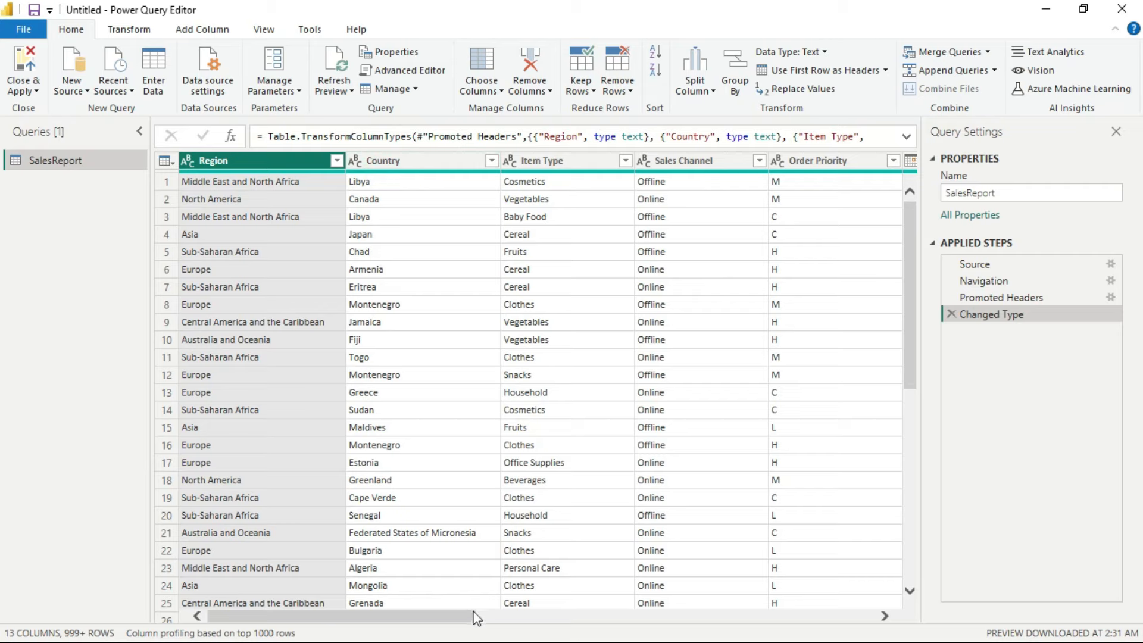
Examine the data types assigned to the SalesReport columns from Order Date through Total Cost
{"action": "left_click_drag", "start_coordinate": [462, 615], "coordinate": [600, 635]}
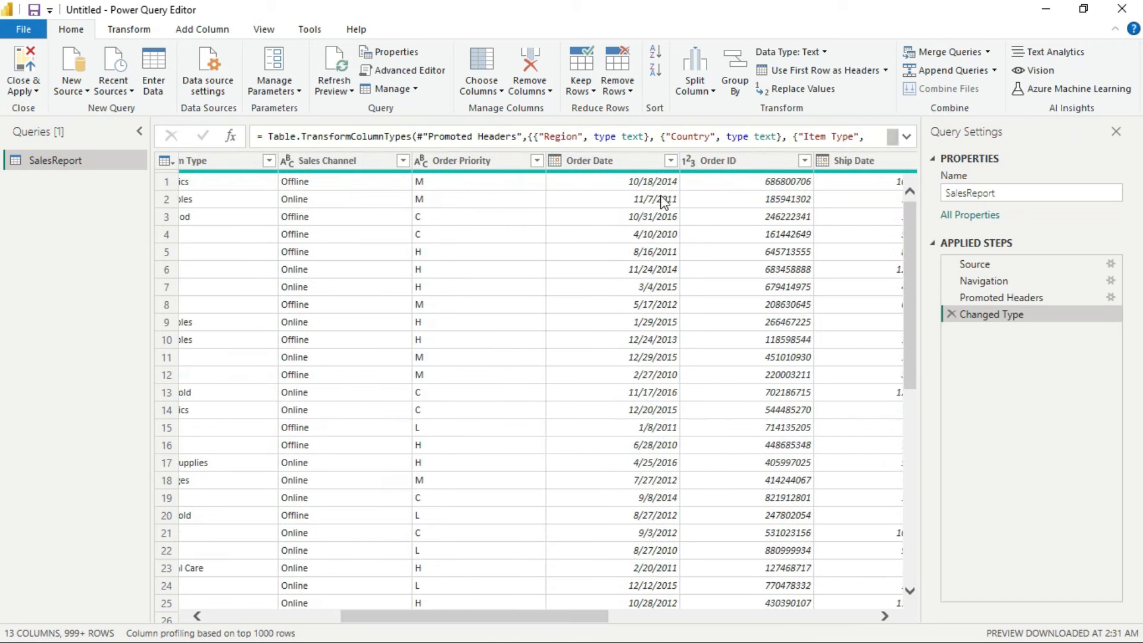
{"action": "left_click", "coordinate": [575, 166]}
{"action": "left_click_drag", "start_coordinate": [587, 618], "coordinate": [677, 629]}
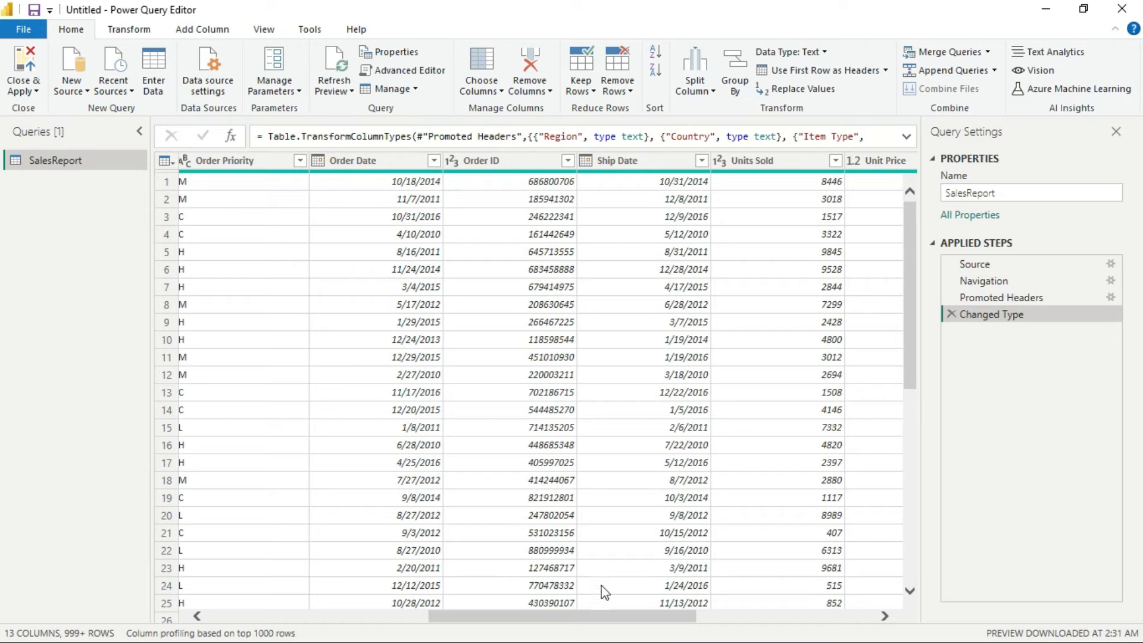
{"action": "left_click_drag", "start_coordinate": [645, 621], "coordinate": [850, 618]}
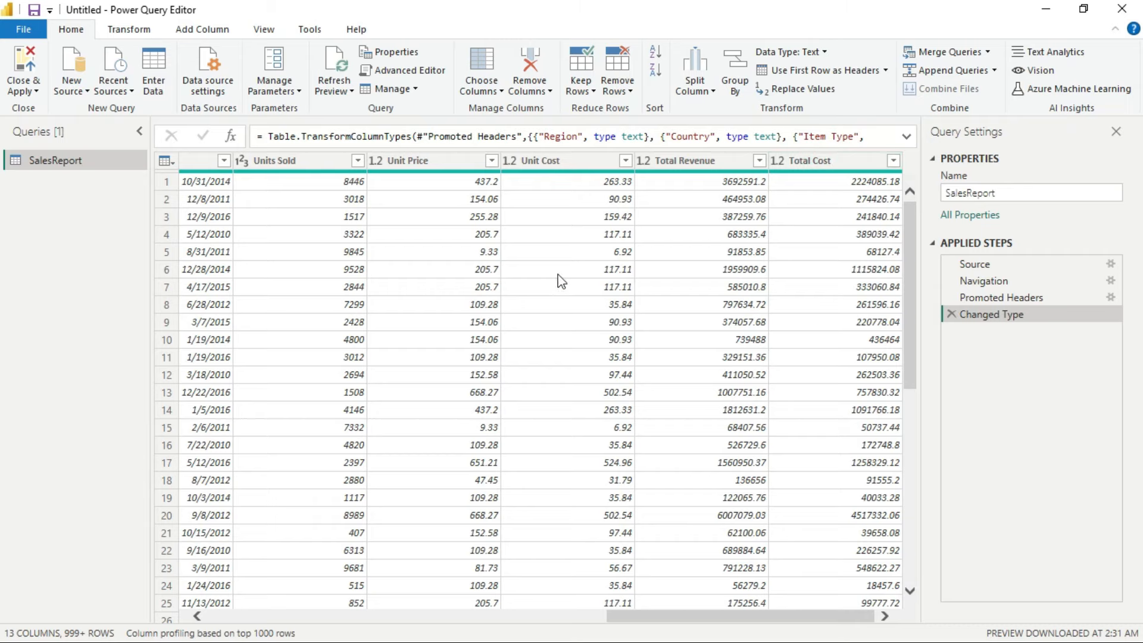
{"action": "left_click_drag", "start_coordinate": [732, 619], "coordinate": [679, 634]}
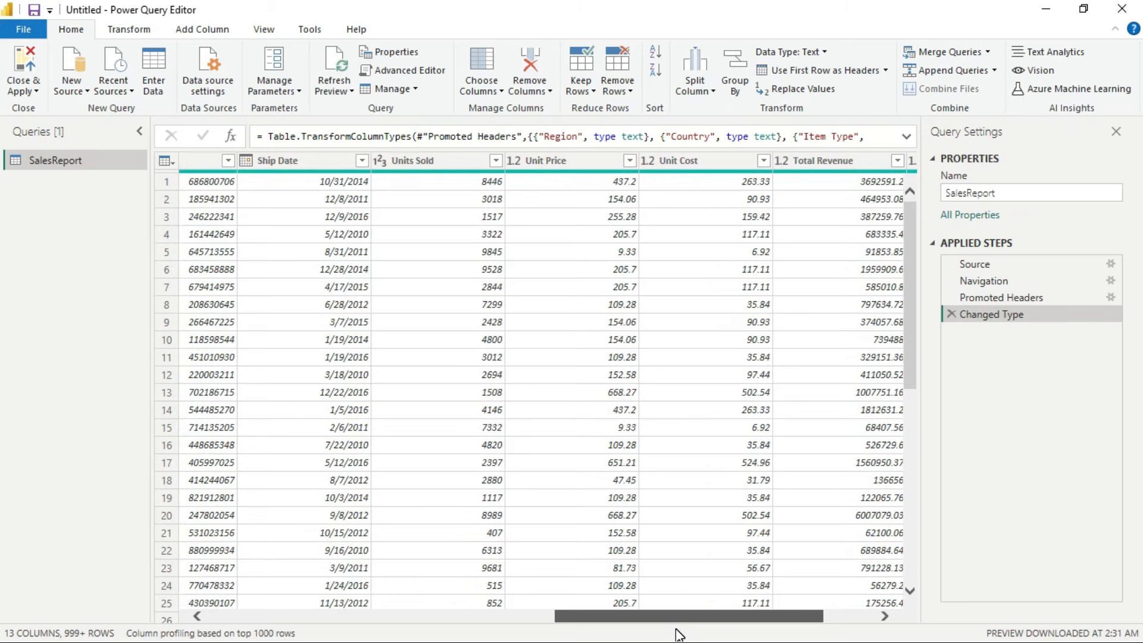
{"action": "left_click_drag", "start_coordinate": [679, 634], "coordinate": [677, 634]}
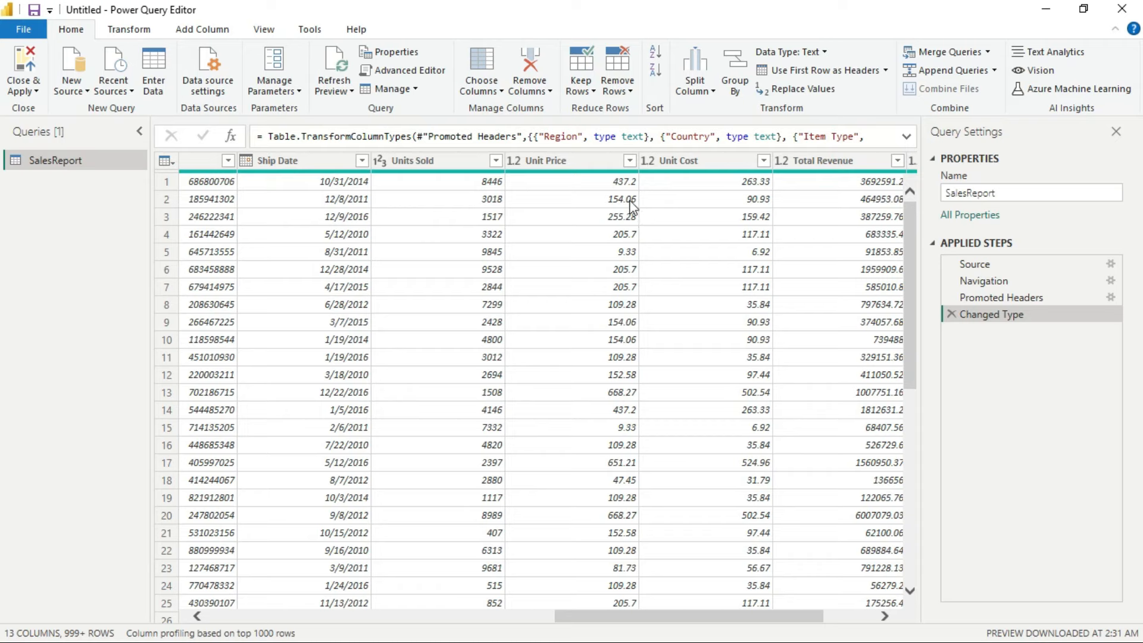
Change the Unit Price column's data type to Fixed decimal number, adding the conversion as a new step
{"action": "left_click", "coordinate": [604, 162]}
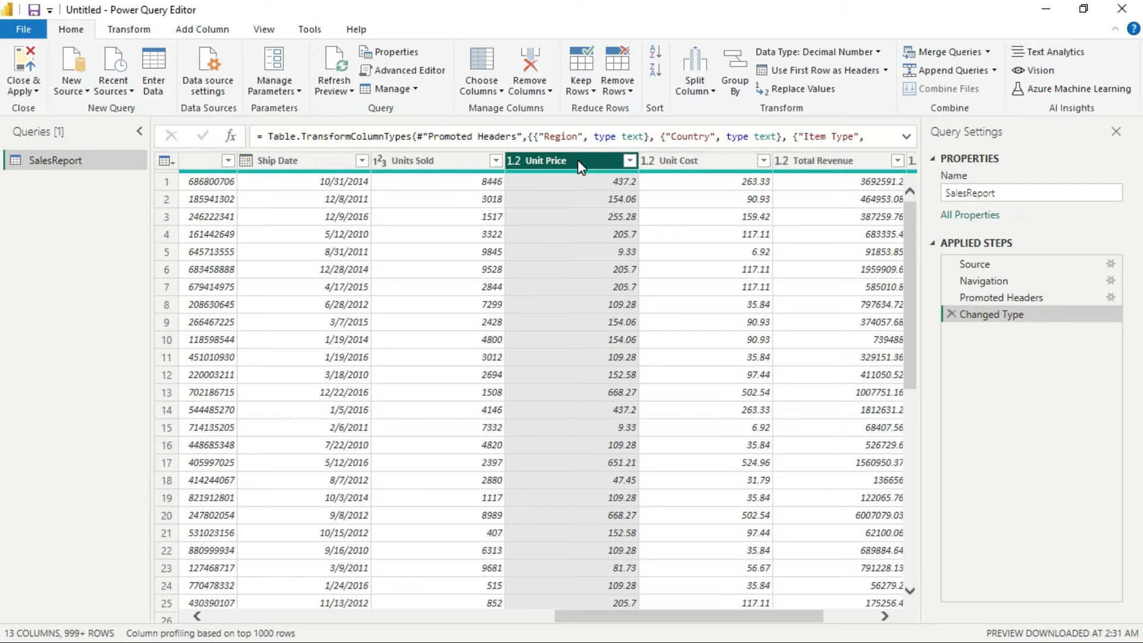
{"action": "right_click", "coordinate": [581, 168]}
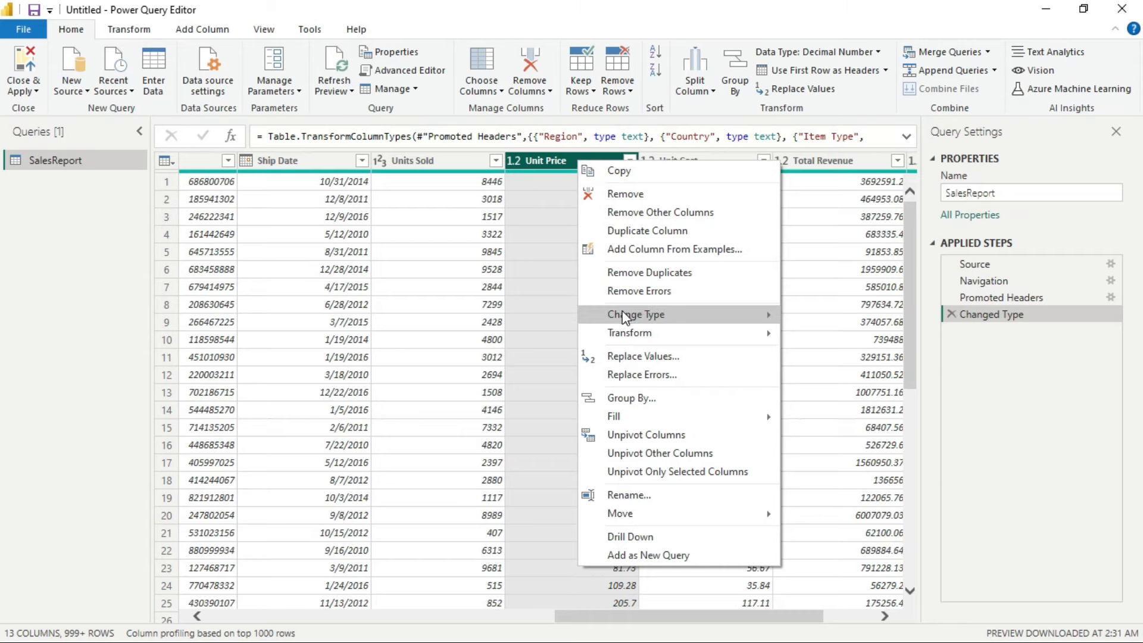
{"action": "mouse_move", "coordinate": [626, 319]}
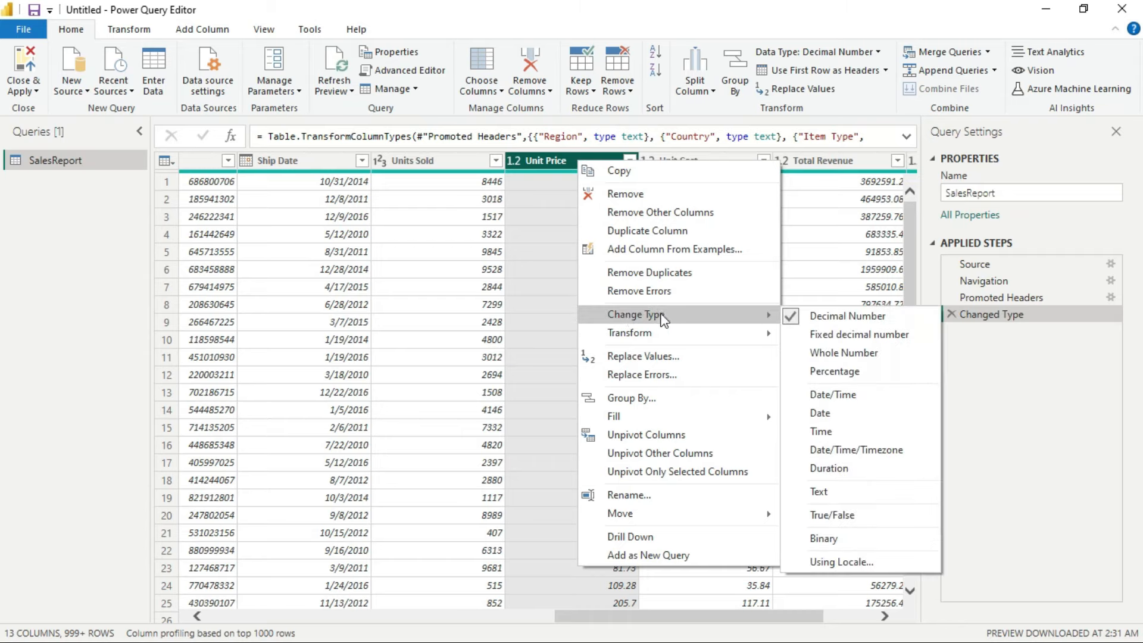
{"action": "left_click", "coordinate": [872, 338]}
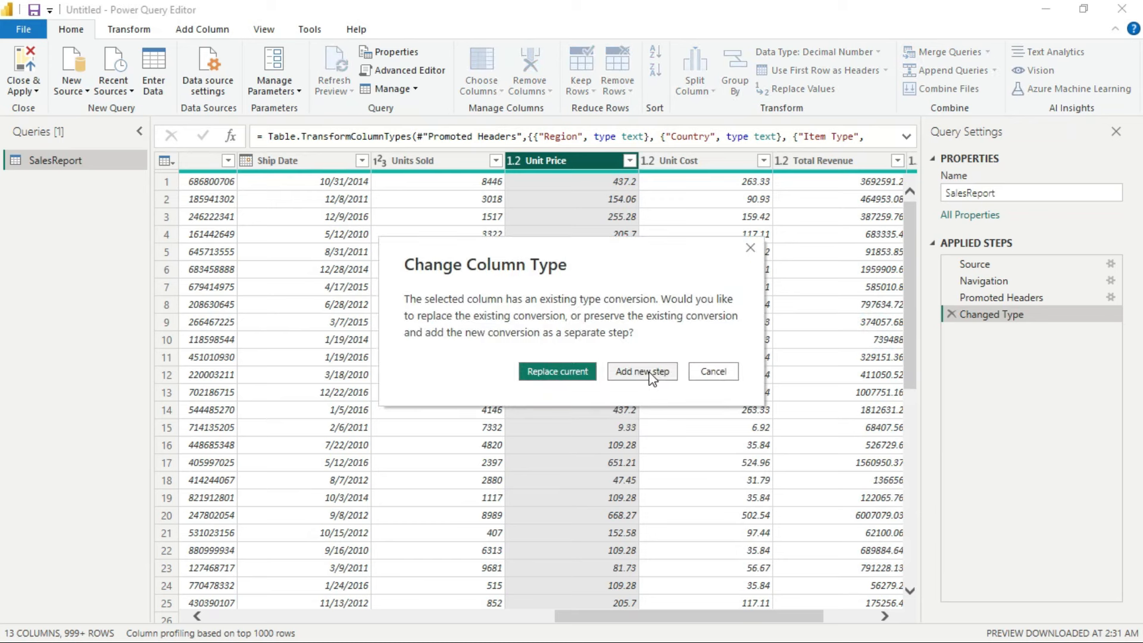
{"action": "left_click", "coordinate": [646, 373]}
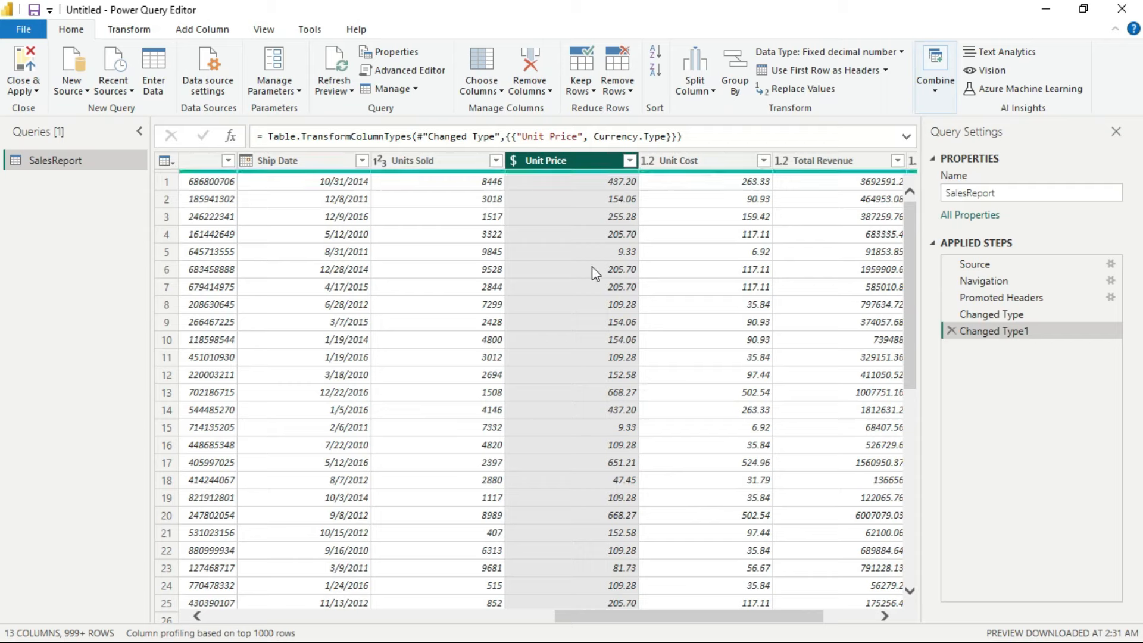
Examine the data types and transformation commands available for the Unit Price and Unit Cost columns
{"action": "left_click", "coordinate": [130, 31]}
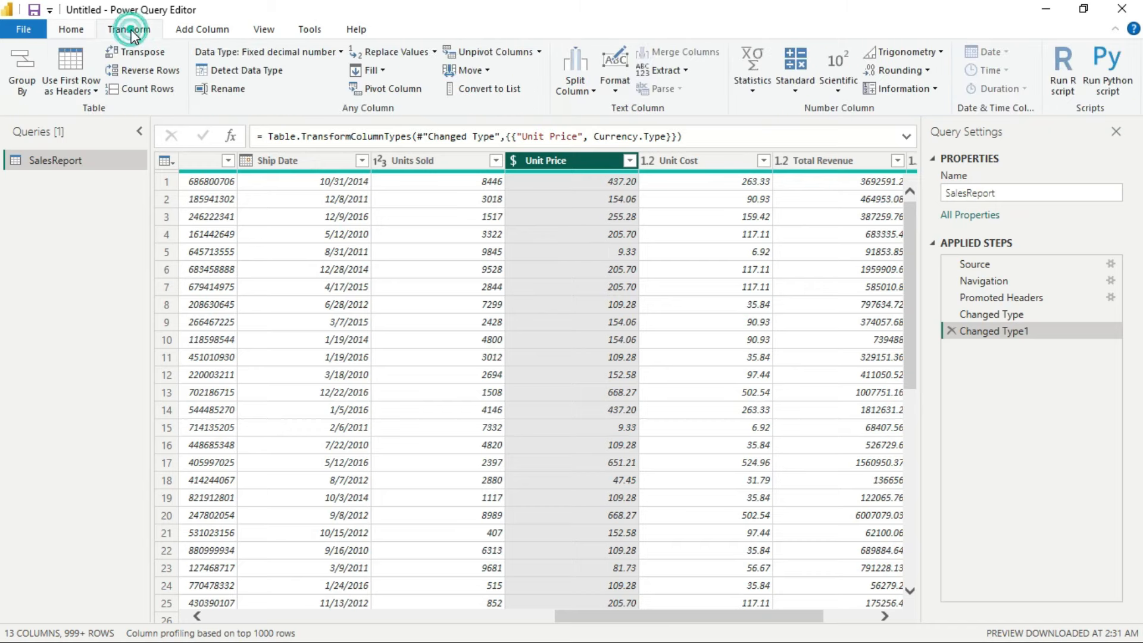
{"action": "left_click", "coordinate": [342, 52]}
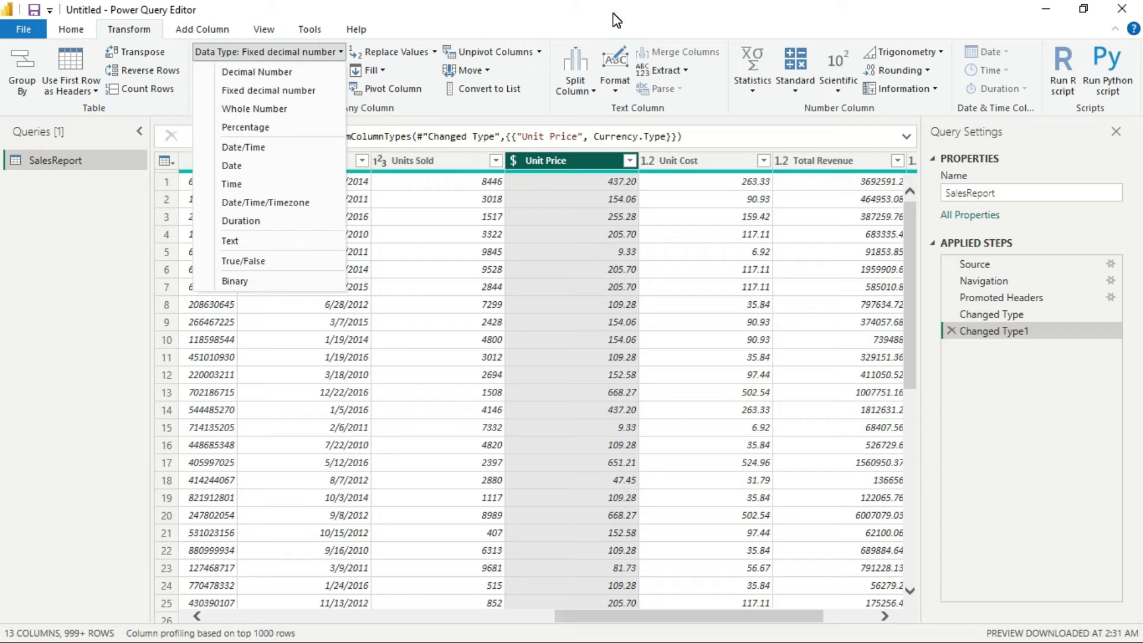
{"action": "right_click", "coordinate": [575, 162]}
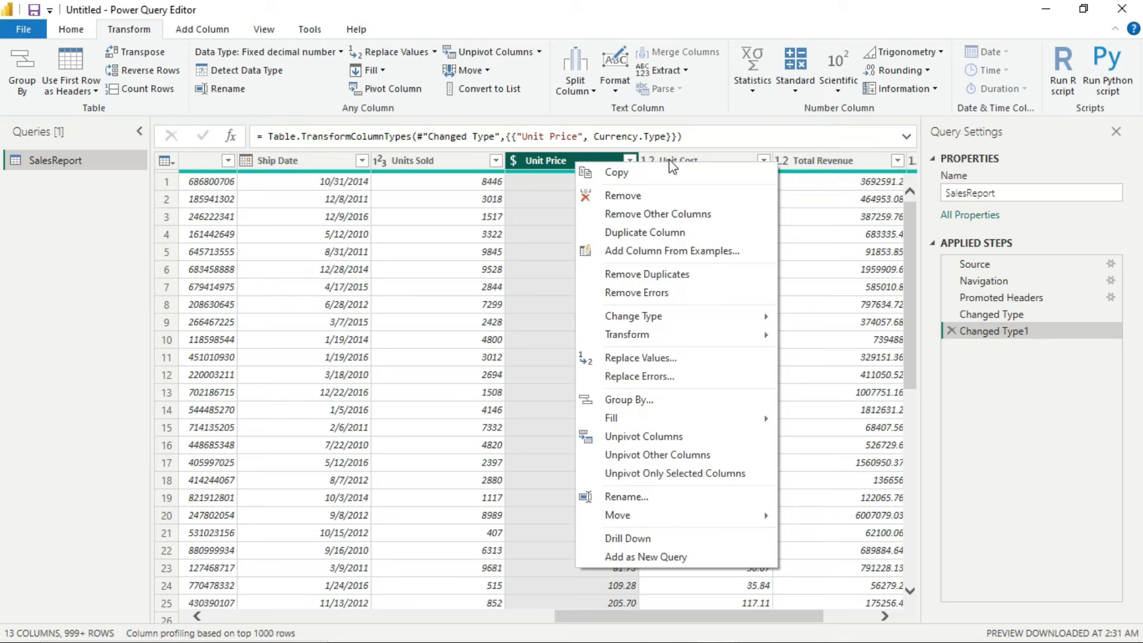
{"action": "right_click", "coordinate": [693, 158]}
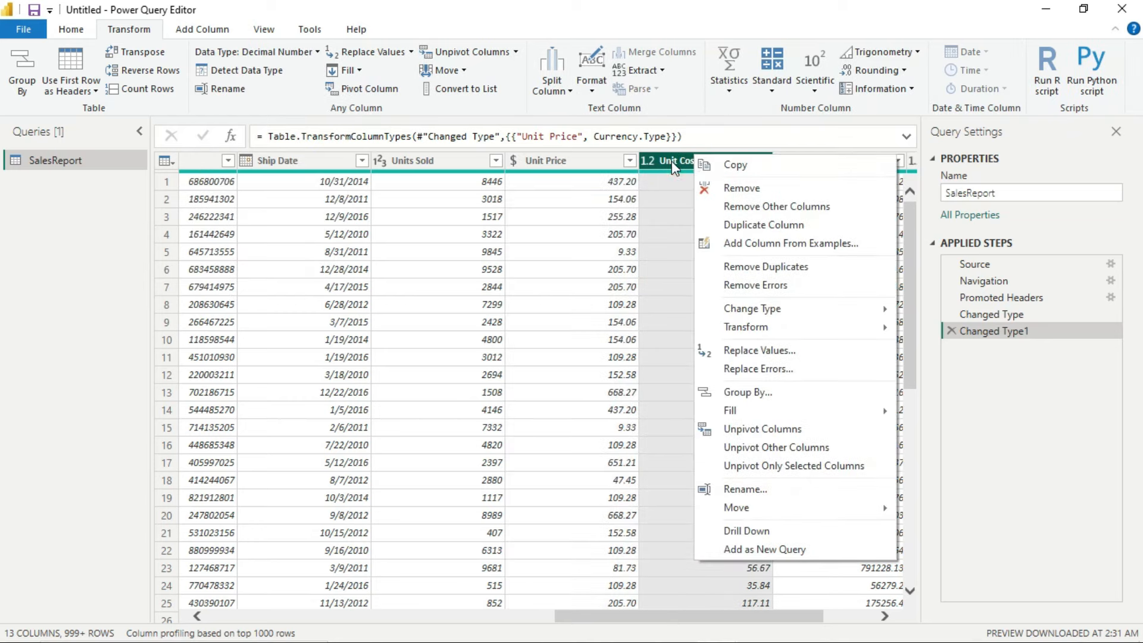
{"action": "right_click", "coordinate": [573, 190]}
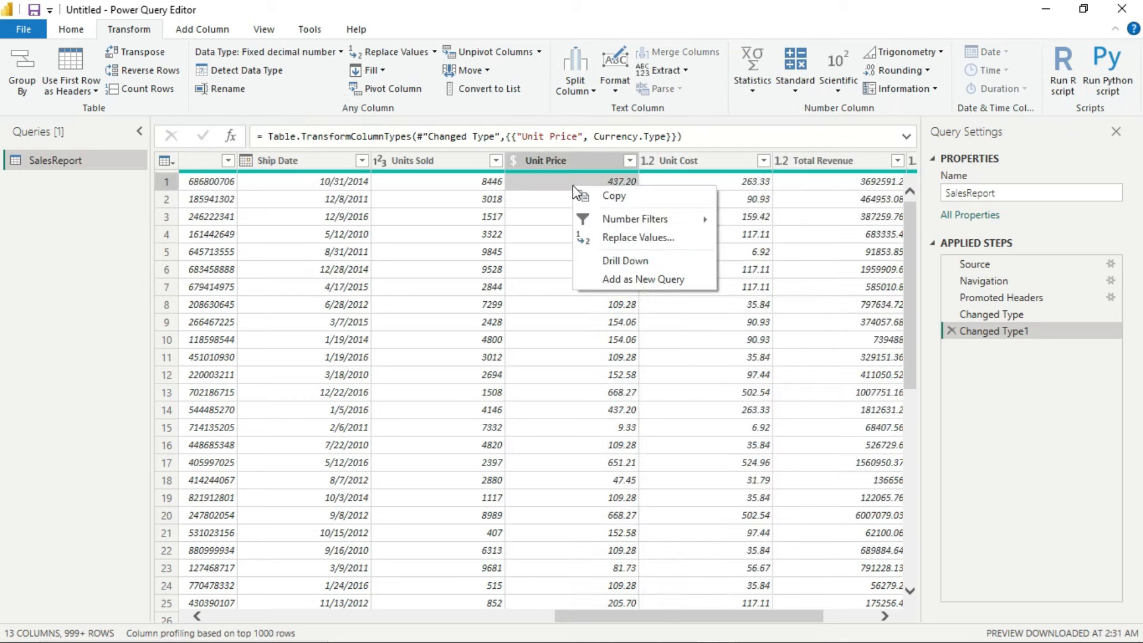
{"action": "left_click", "coordinate": [543, 161]}
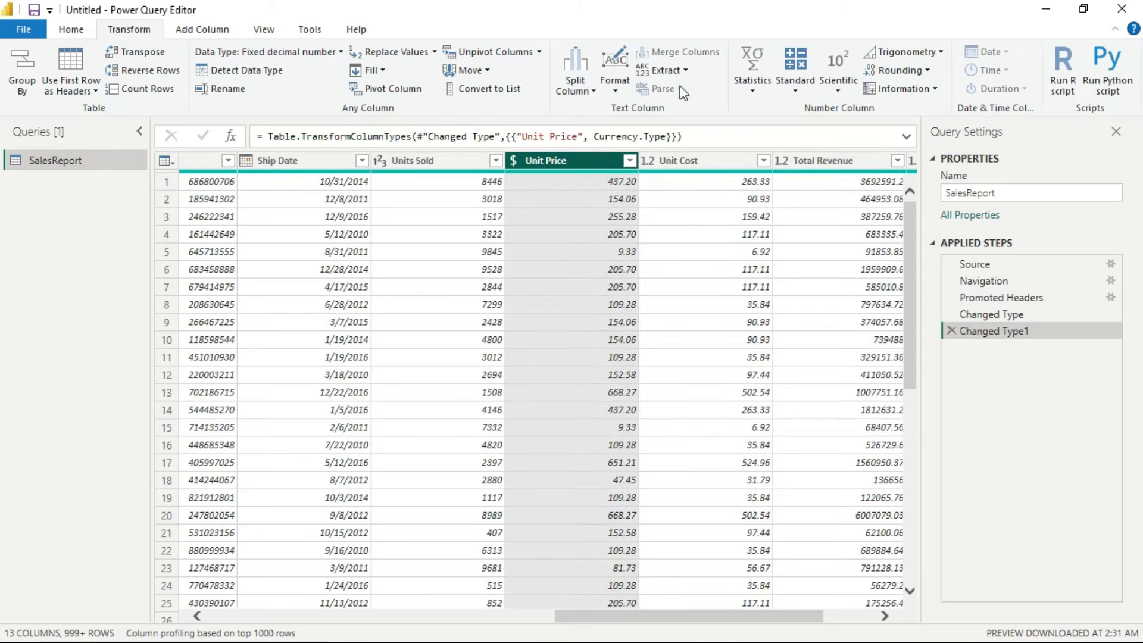
{"action": "left_click", "coordinate": [799, 91]}
{"action": "left_click", "coordinate": [799, 90]}
Replace the value M with Medium in the Order Priority column
{"action": "left_click_drag", "start_coordinate": [680, 616], "coordinate": [386, 602]}
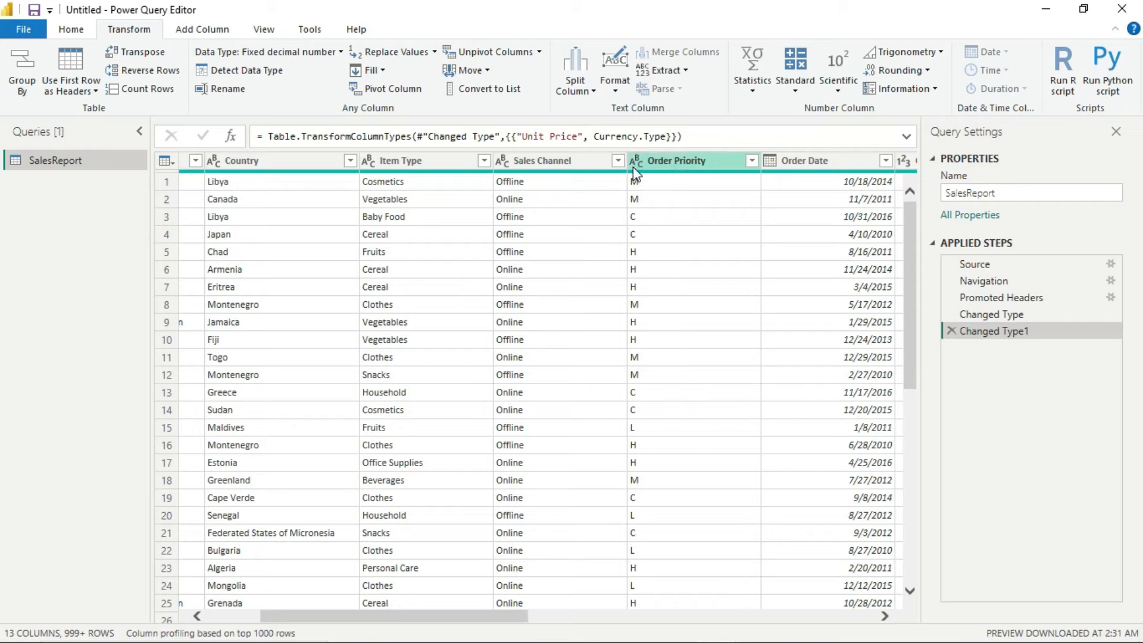
{"action": "scroll", "coordinate": [680, 195], "scroll_direction": "down", "scroll_amount": 2}
{"action": "scroll", "coordinate": [690, 190], "scroll_direction": "up", "scroll_amount": 2}
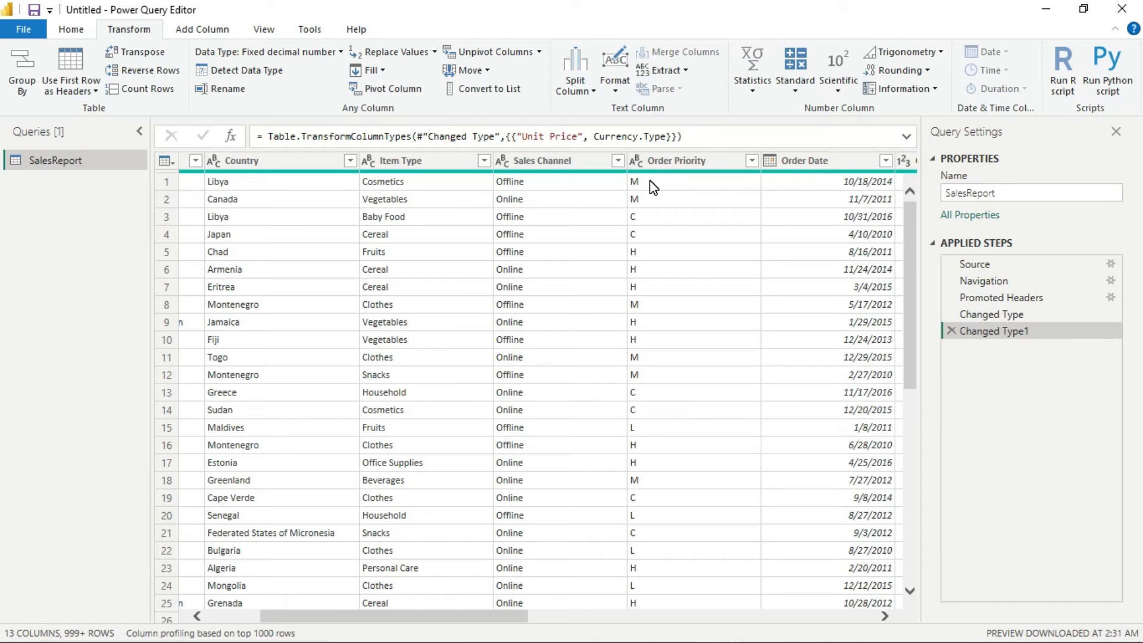
{"action": "right_click", "coordinate": [666, 162]}
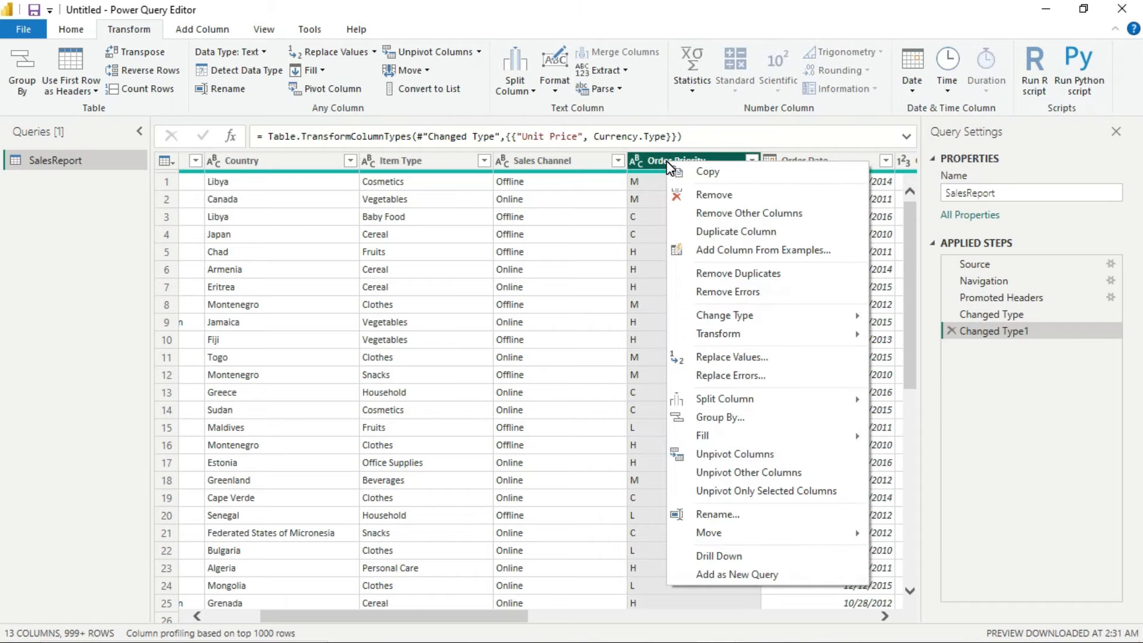
{"action": "mouse_move", "coordinate": [747, 333]}
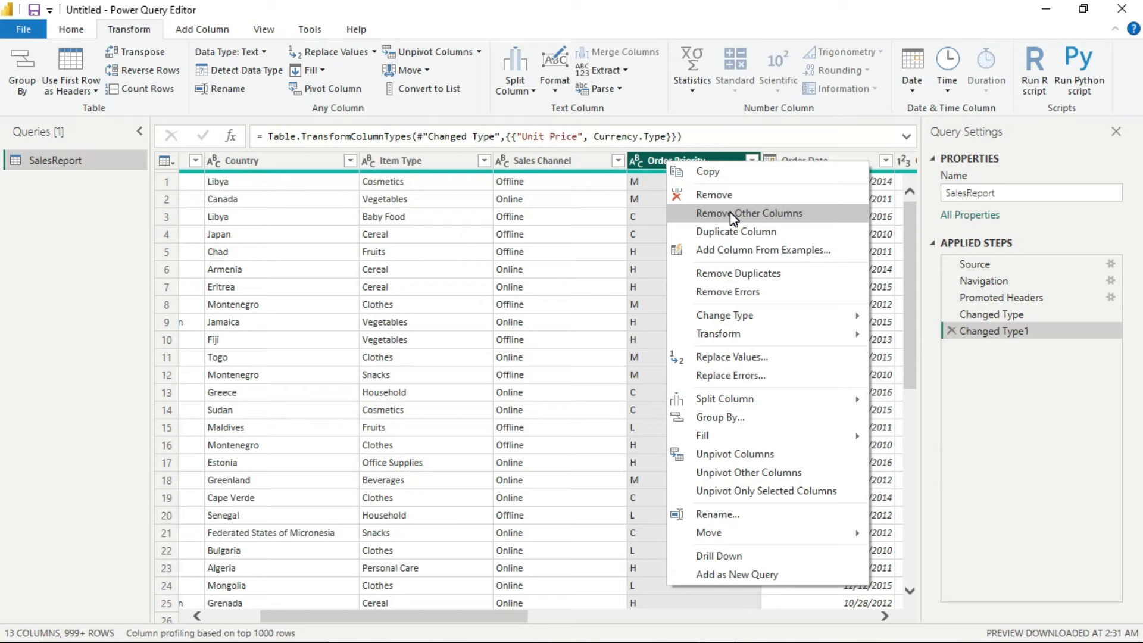
{"action": "left_click", "coordinate": [728, 359]}
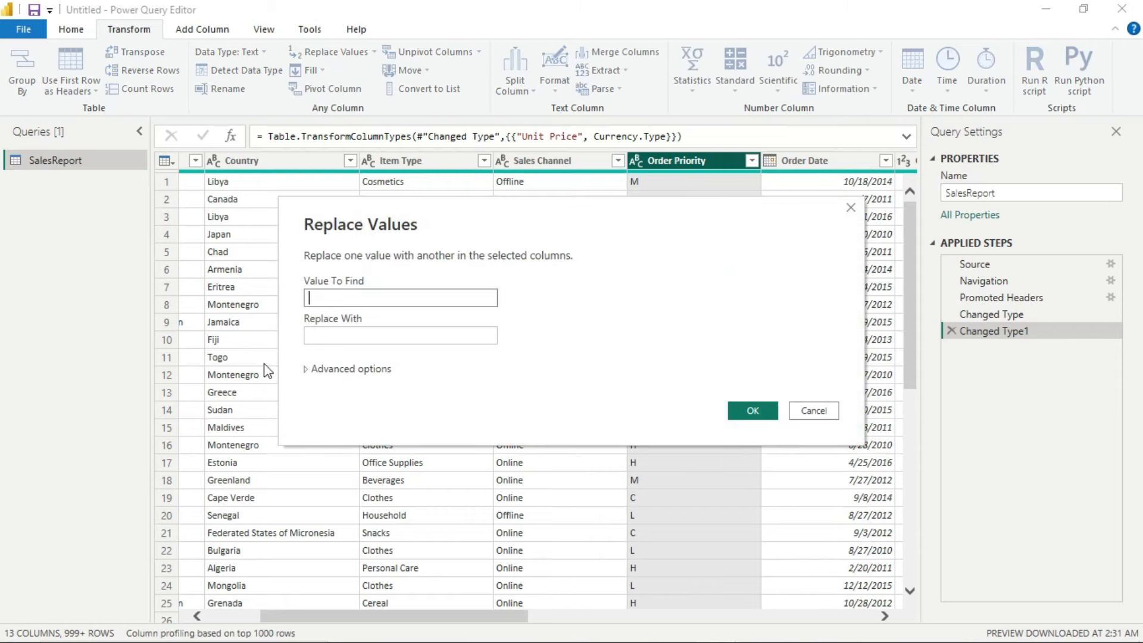
{"action": "left_click", "coordinate": [357, 295]}
{"action": "type", "text": "M"}
{"action": "left_click", "coordinate": [337, 337]}
{"action": "type", "text": "Medium"}
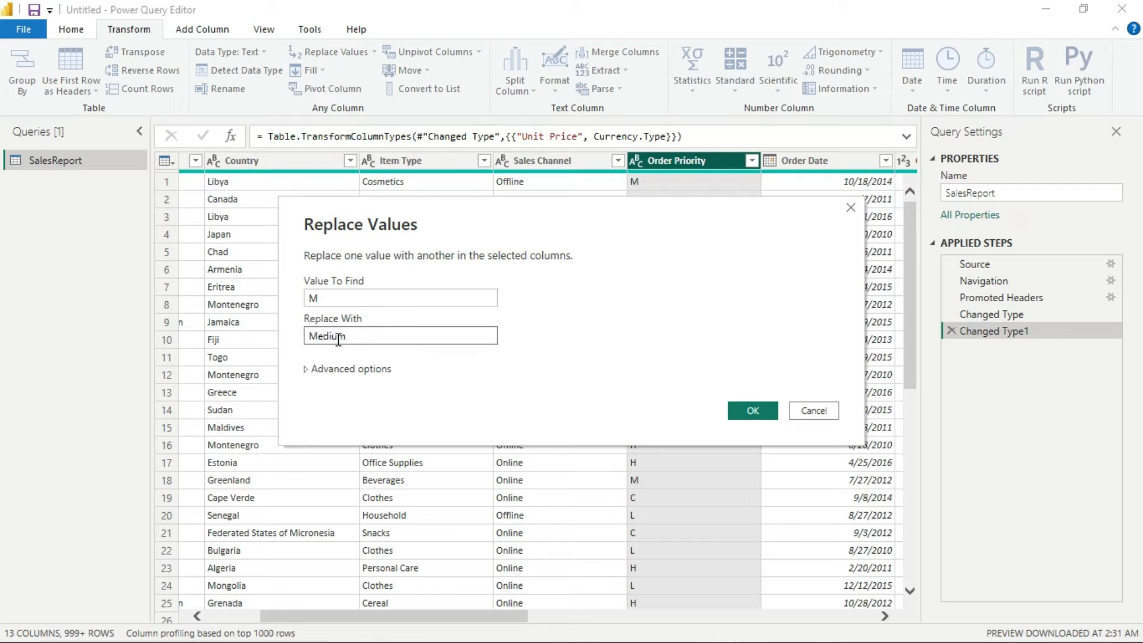
{"action": "left_click", "coordinate": [757, 412]}
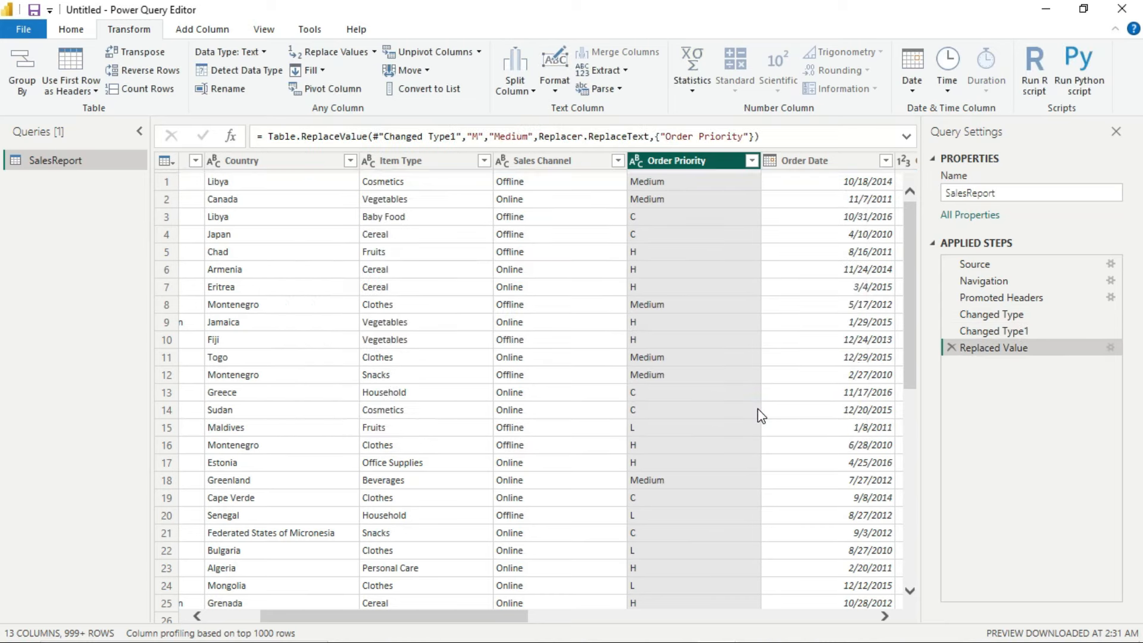
Replace the value C with Critical in the Order Priority column
{"action": "right_click", "coordinate": [648, 215]}
{"action": "right_click", "coordinate": [667, 162]}
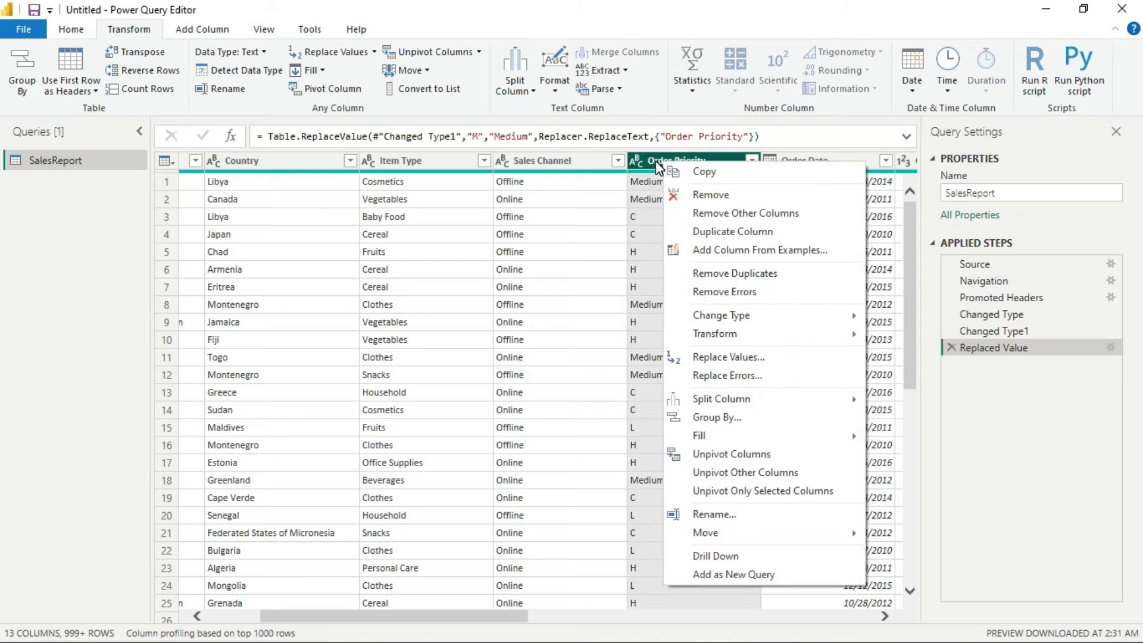
{"action": "left_click", "coordinate": [755, 359]}
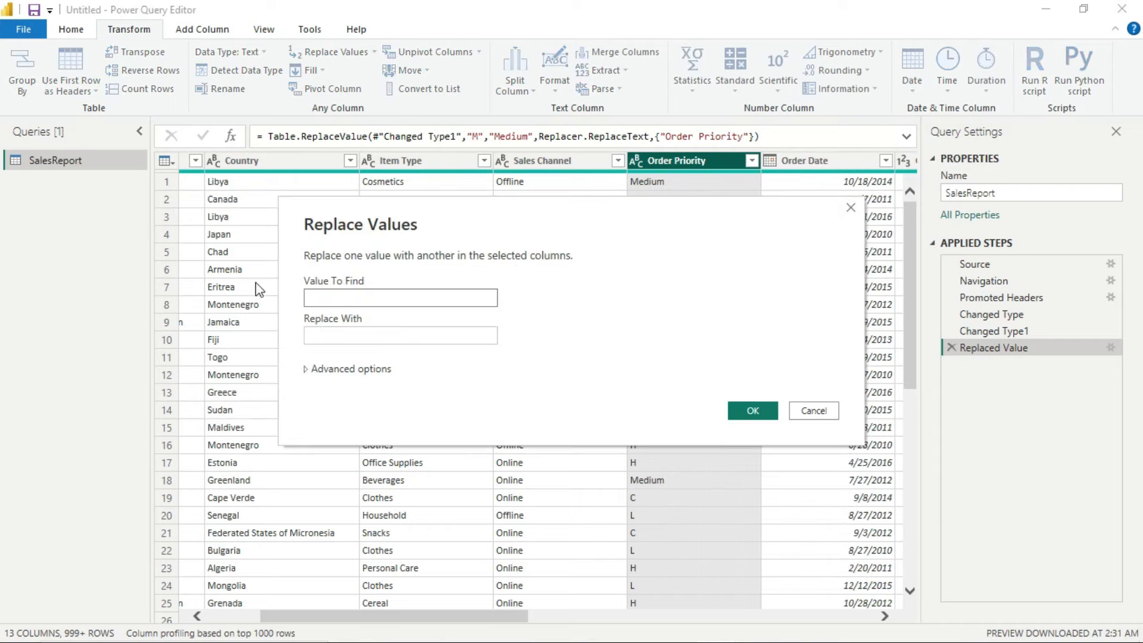
{"action": "type", "text": "C"}
{"action": "key", "text": "Tab"}
{"action": "type", "text": "Critical"}
{"action": "left_click", "coordinate": [751, 412]}
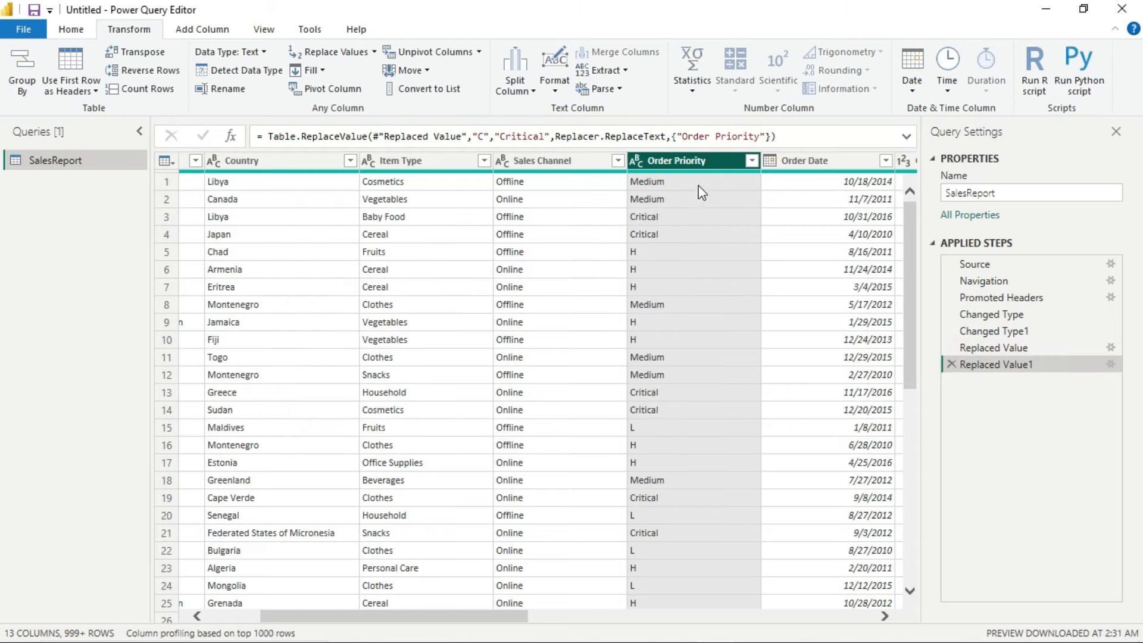
Replace the value H with High in the Order Priority column
{"action": "right_click", "coordinate": [703, 164]}
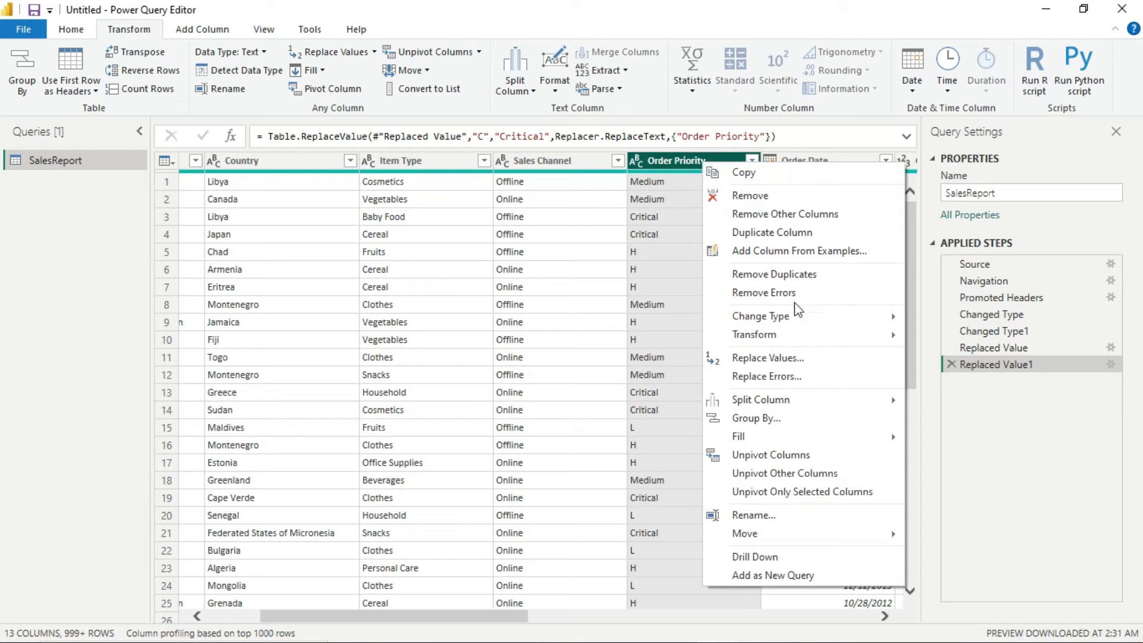
{"action": "left_click", "coordinate": [788, 359]}
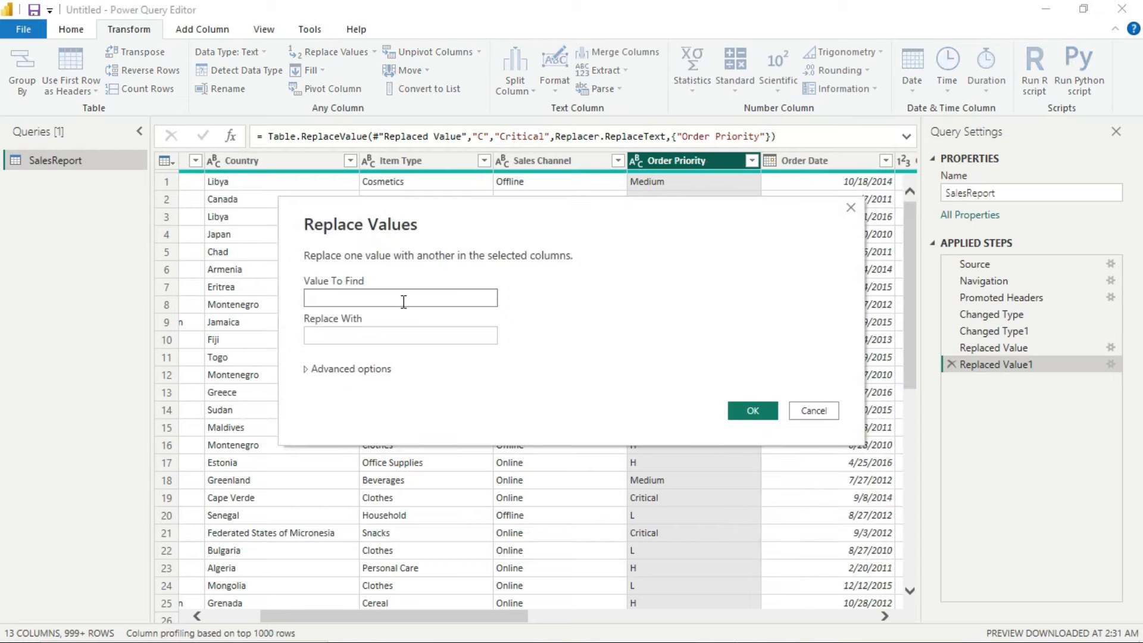
{"action": "type", "text": "H"}
{"action": "key", "text": "Tab"}
{"action": "type", "text": "High"}
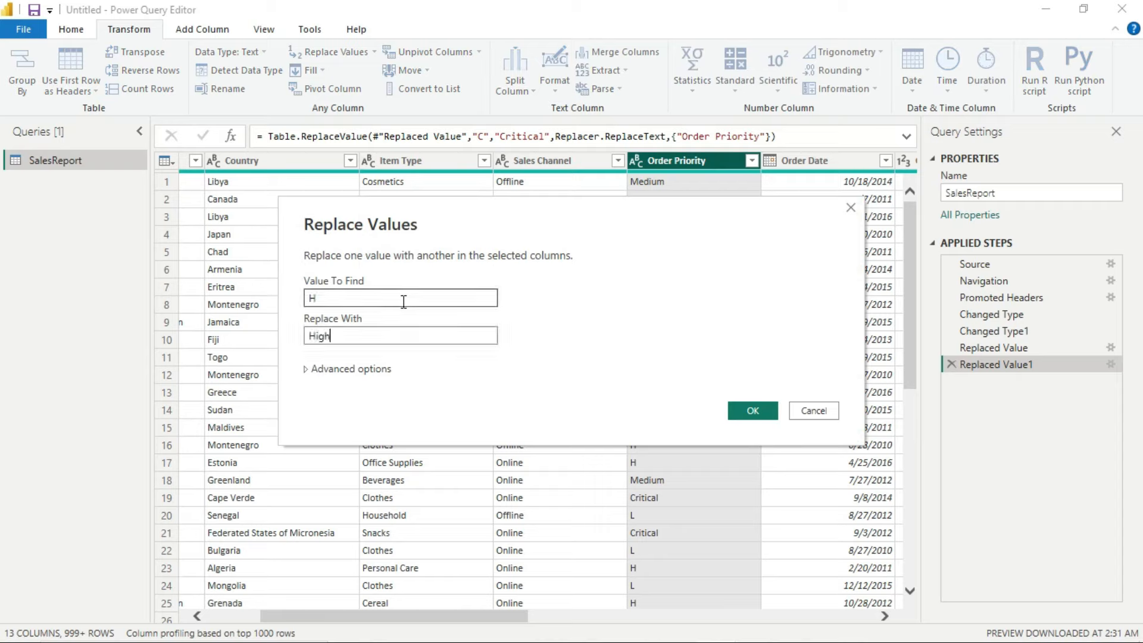
{"action": "left_click", "coordinate": [744, 410]}
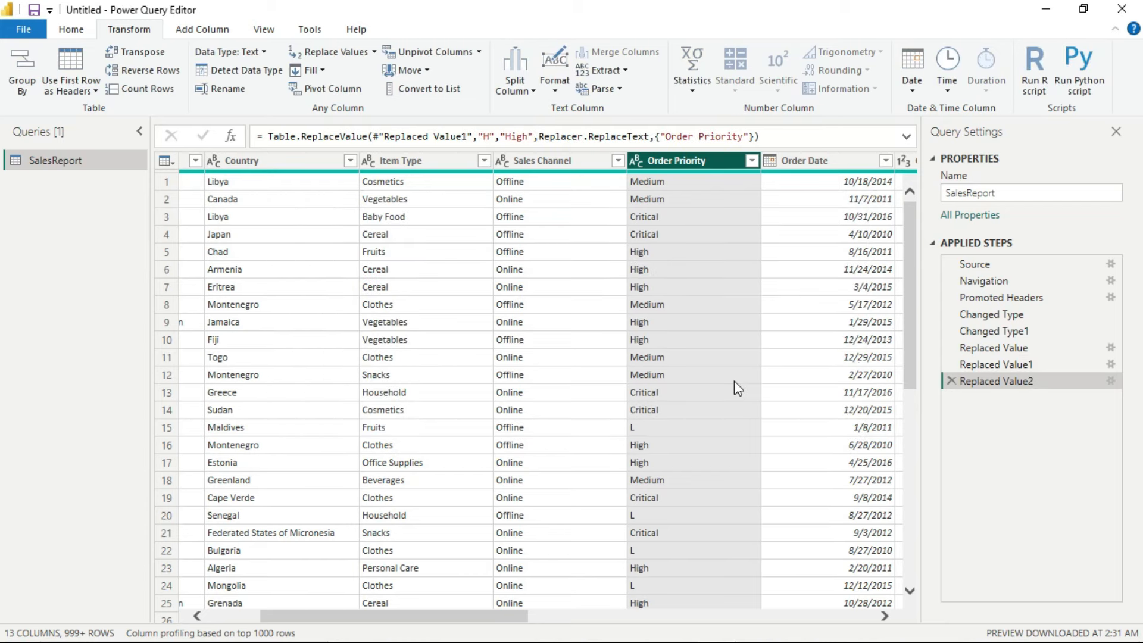
Replace the value L with Low in the Order Priority column
{"action": "right_click", "coordinate": [703, 165]}
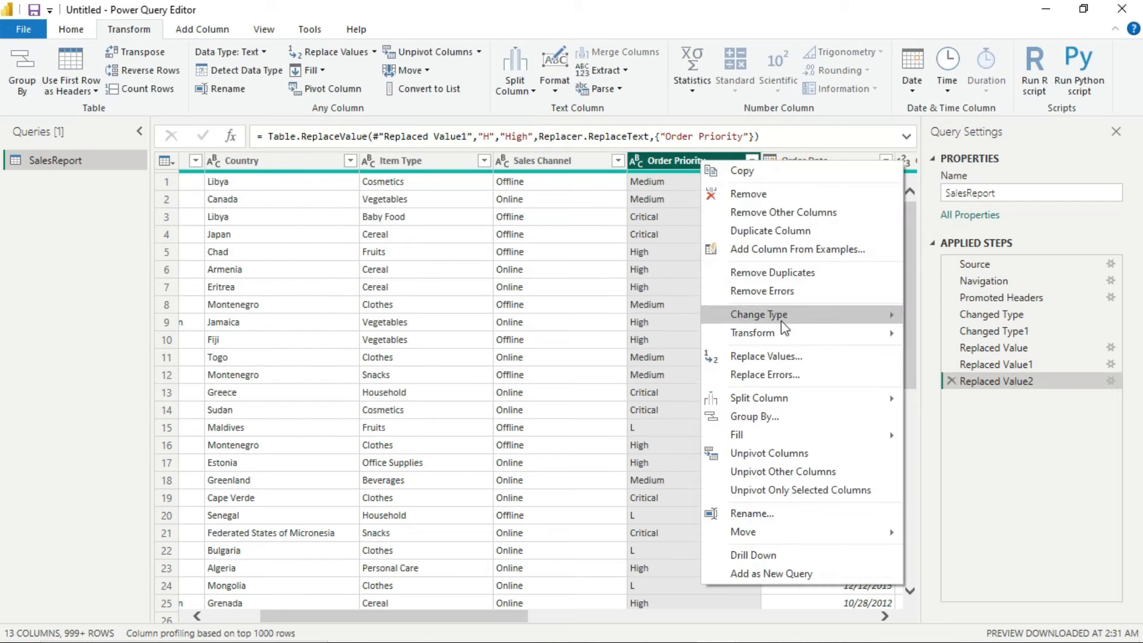
{"action": "mouse_move", "coordinate": [797, 316]}
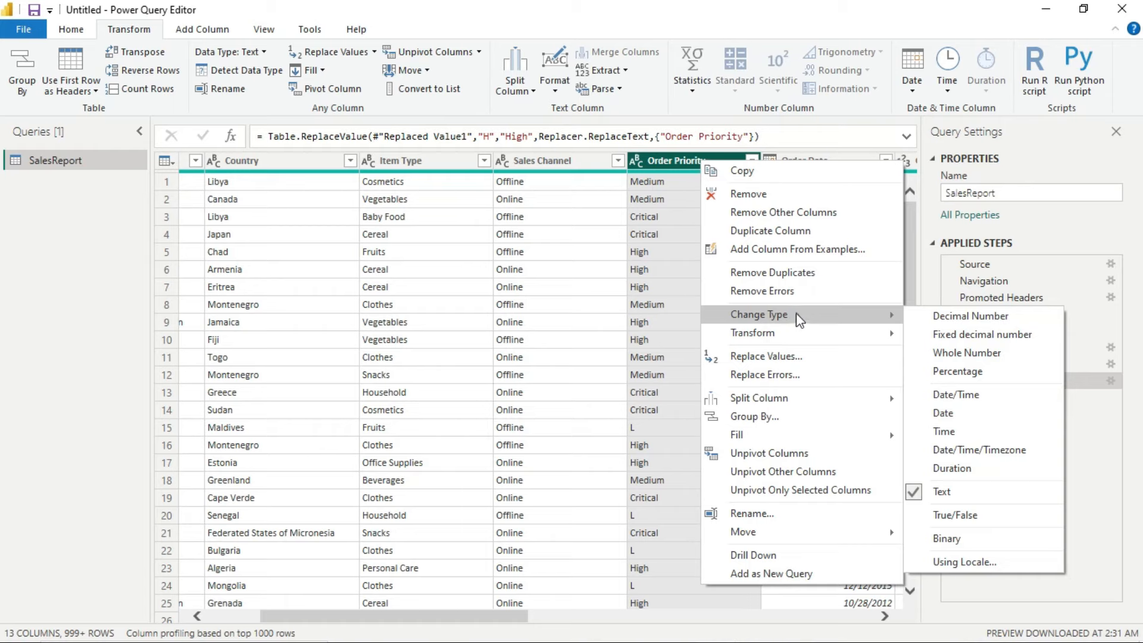
{"action": "left_click", "coordinate": [782, 358]}
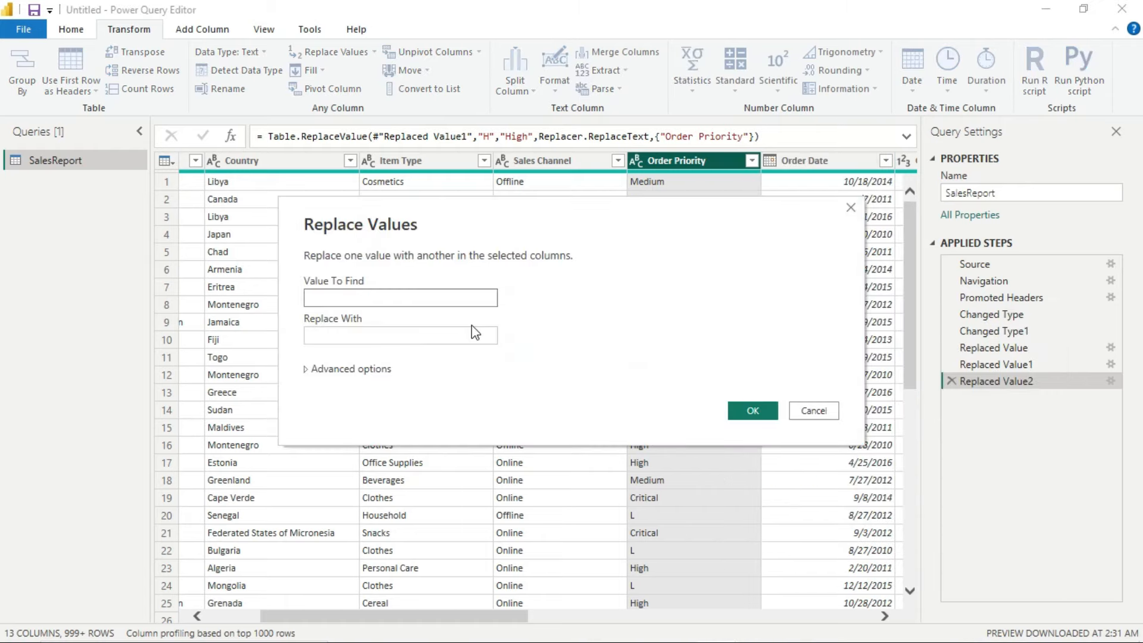
{"action": "type", "text": "L"}
{"action": "key", "text": "Tab"}
{"action": "type", "text": "Low"}
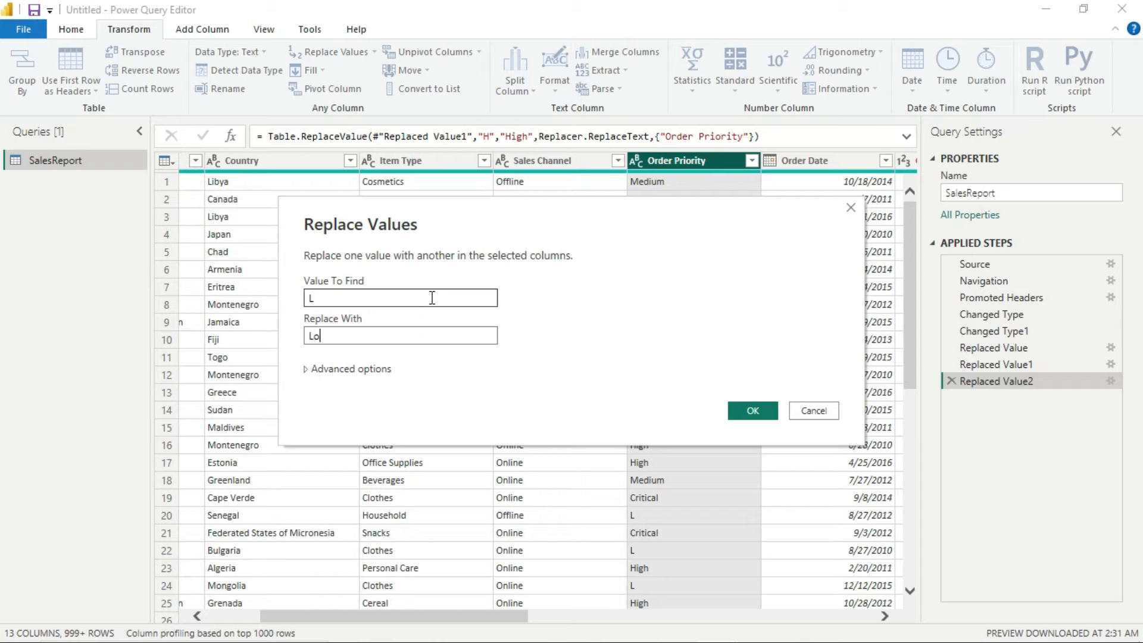
{"action": "left_click", "coordinate": [753, 410]}
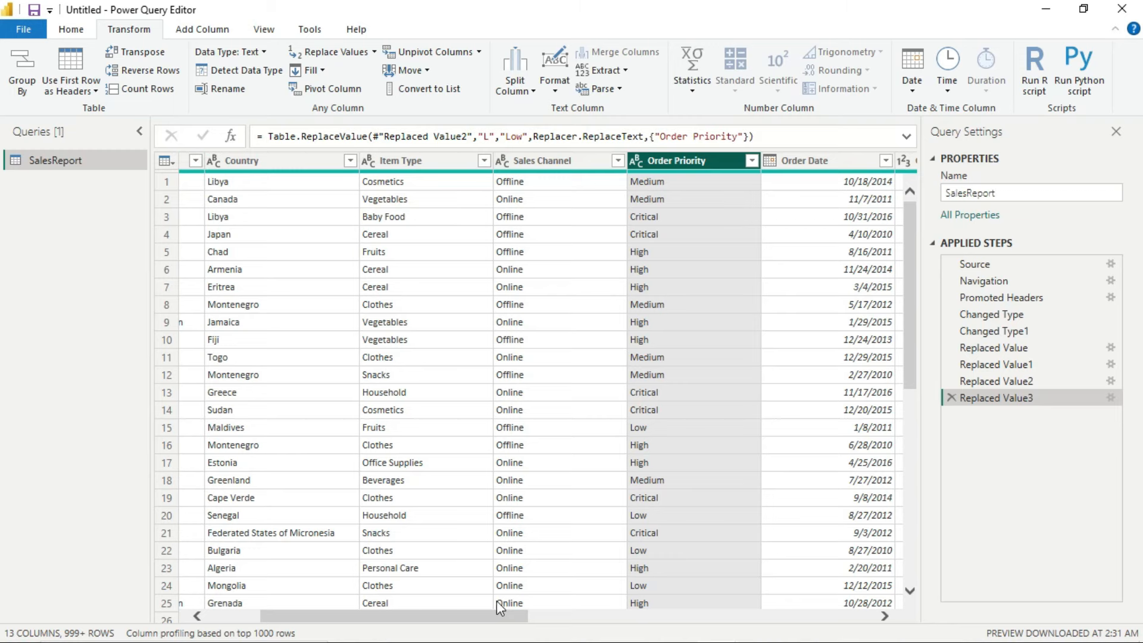
Select all SalesReport columns from Region through Total Cost, and reduce the selection to the Region column
{"action": "left_click_drag", "start_coordinate": [499, 613], "coordinate": [371, 620]}
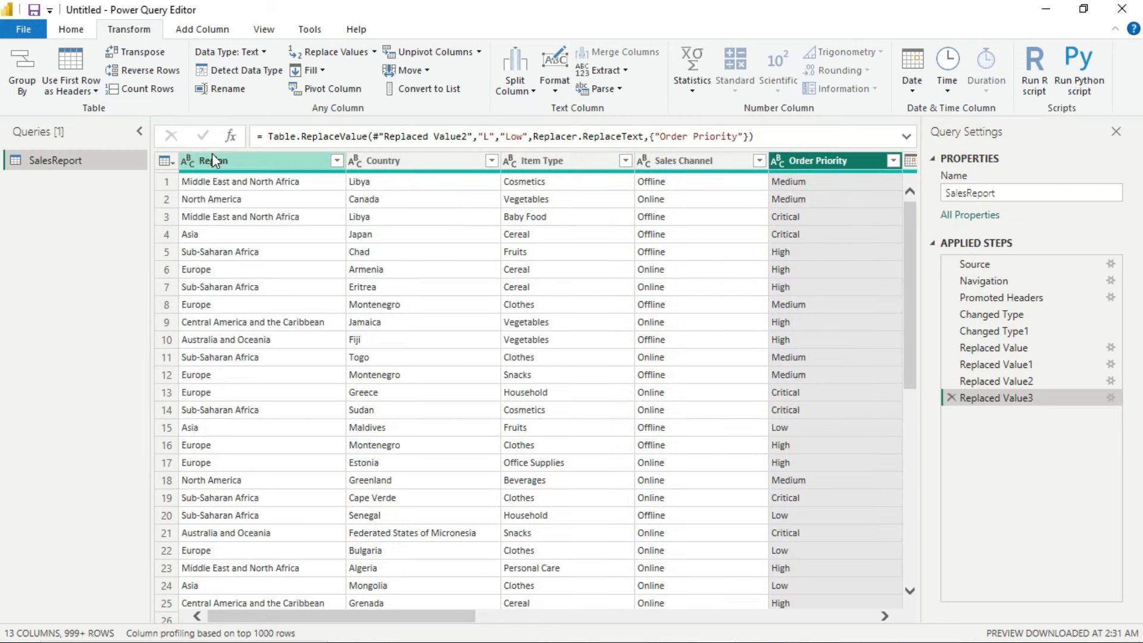
{"action": "left_click_drag", "start_coordinate": [212, 156], "coordinate": [366, 192]}
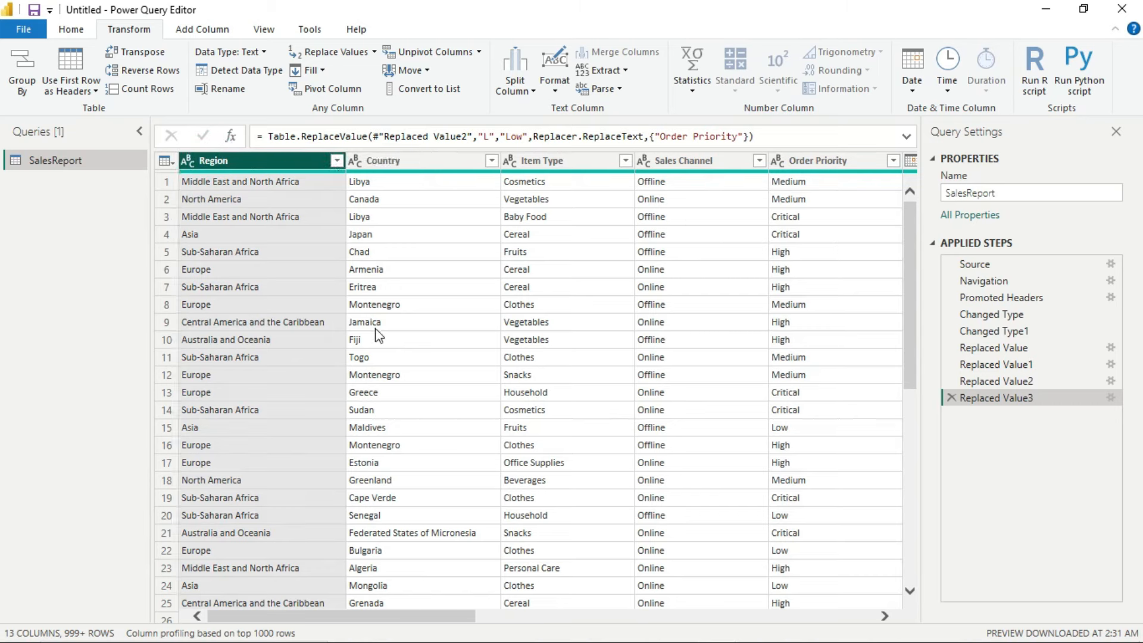
{"action": "left_click_drag", "start_coordinate": [420, 614], "coordinate": [922, 602]}
{"action": "left_click", "coordinate": [838, 162]}
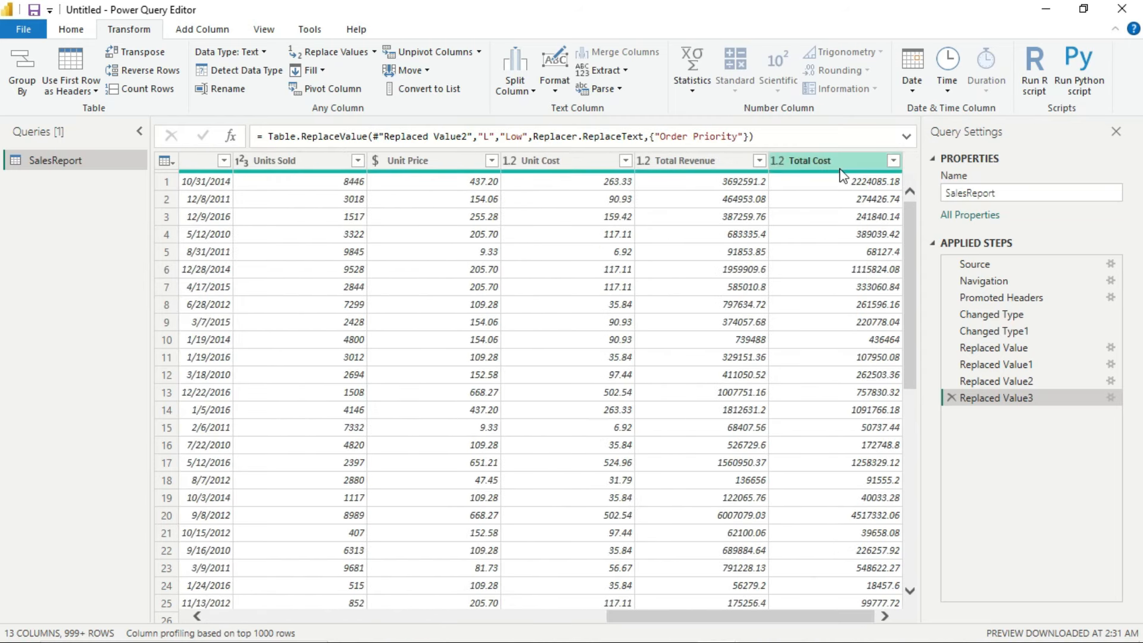
{"action": "key", "text": "ctrl+a"}
{"action": "left_click_drag", "start_coordinate": [691, 614], "coordinate": [218, 628]}
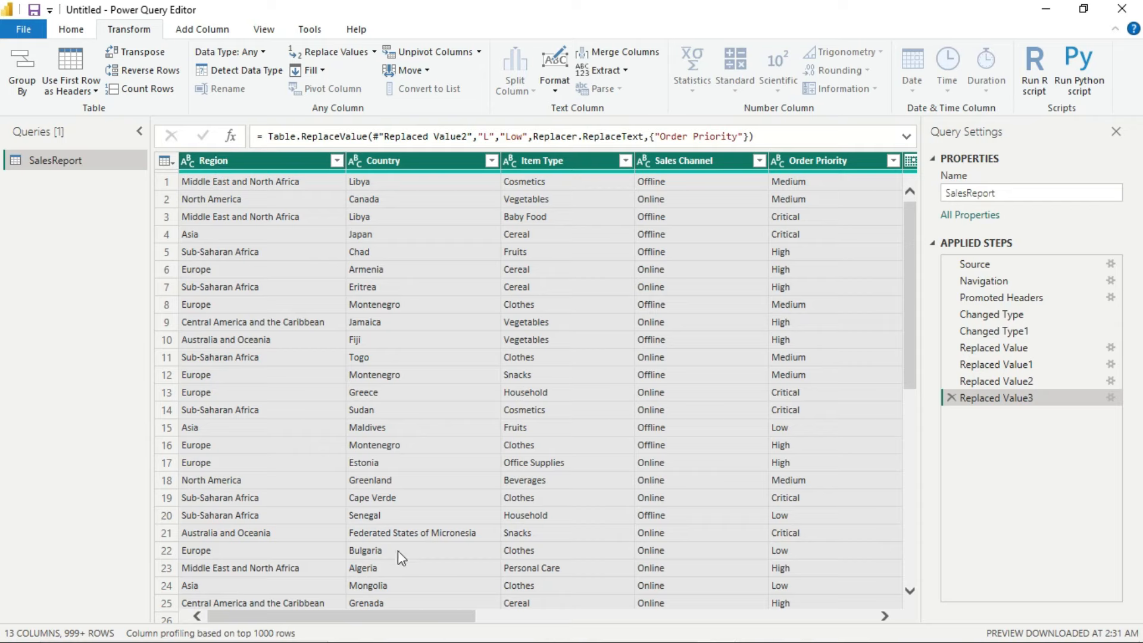
{"action": "left_click", "coordinate": [247, 158]}
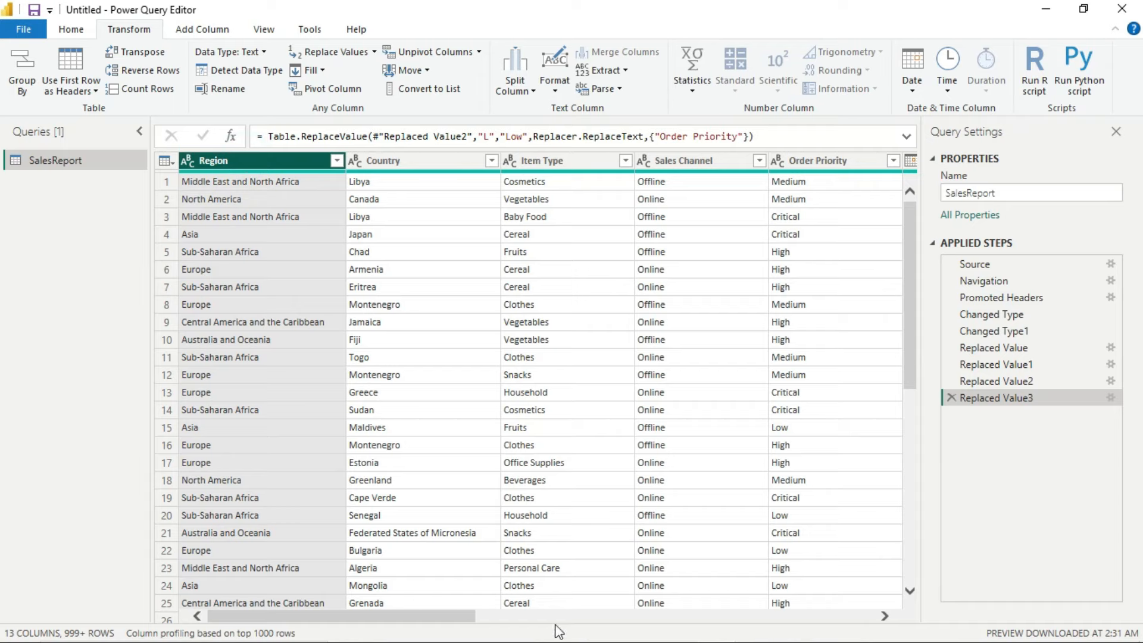
Remove duplicate rows across all SalesReport columns from Region through Total Cost
{"action": "left_click_drag", "start_coordinate": [445, 612], "coordinate": [822, 626]}
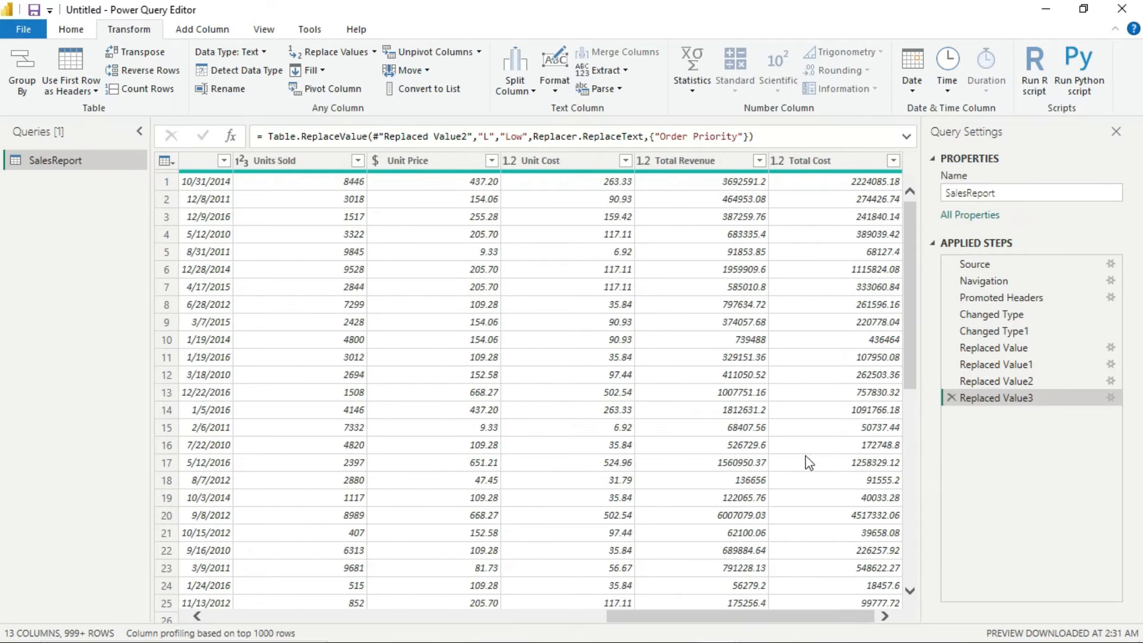
{"action": "left_click", "coordinate": [844, 157], "text": "shift"}
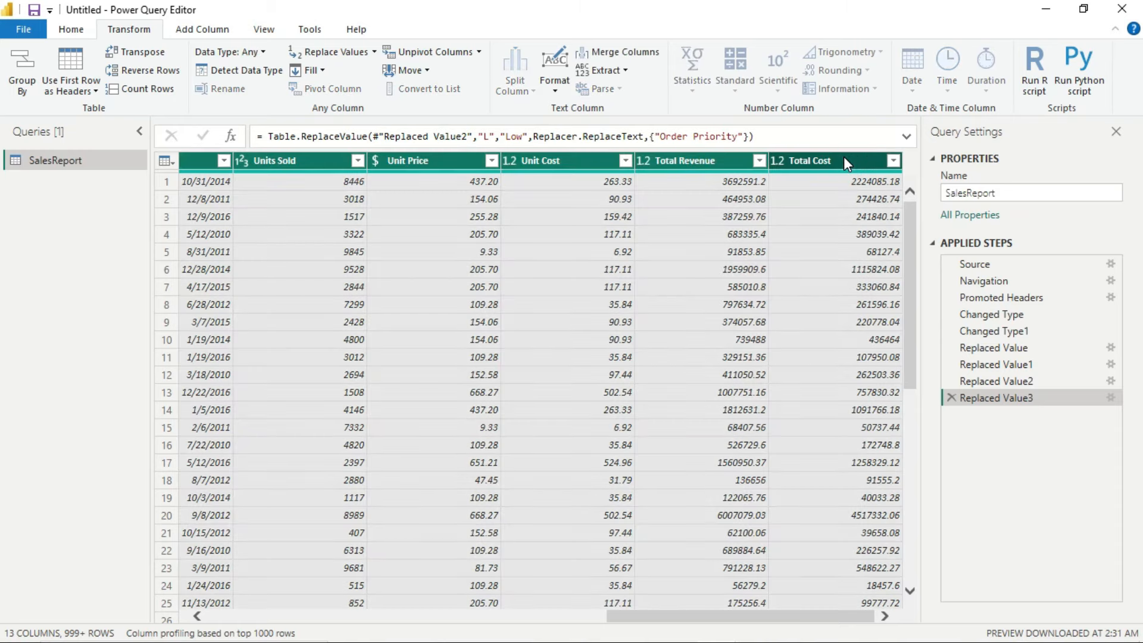
{"action": "right_click", "coordinate": [671, 160]}
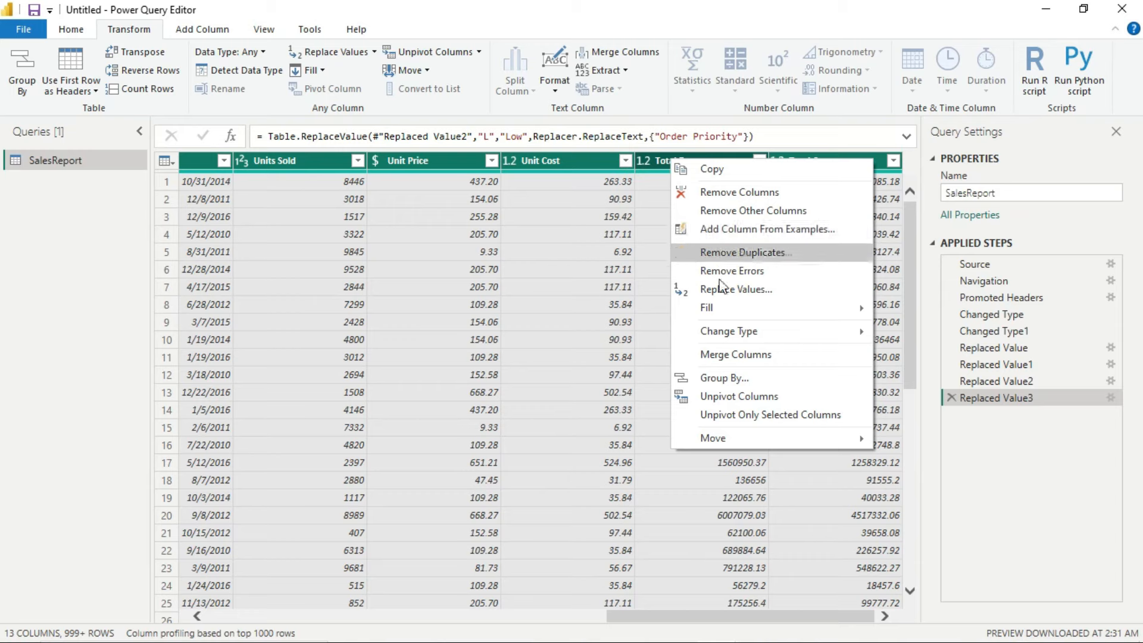
{"action": "left_click", "coordinate": [755, 253]}
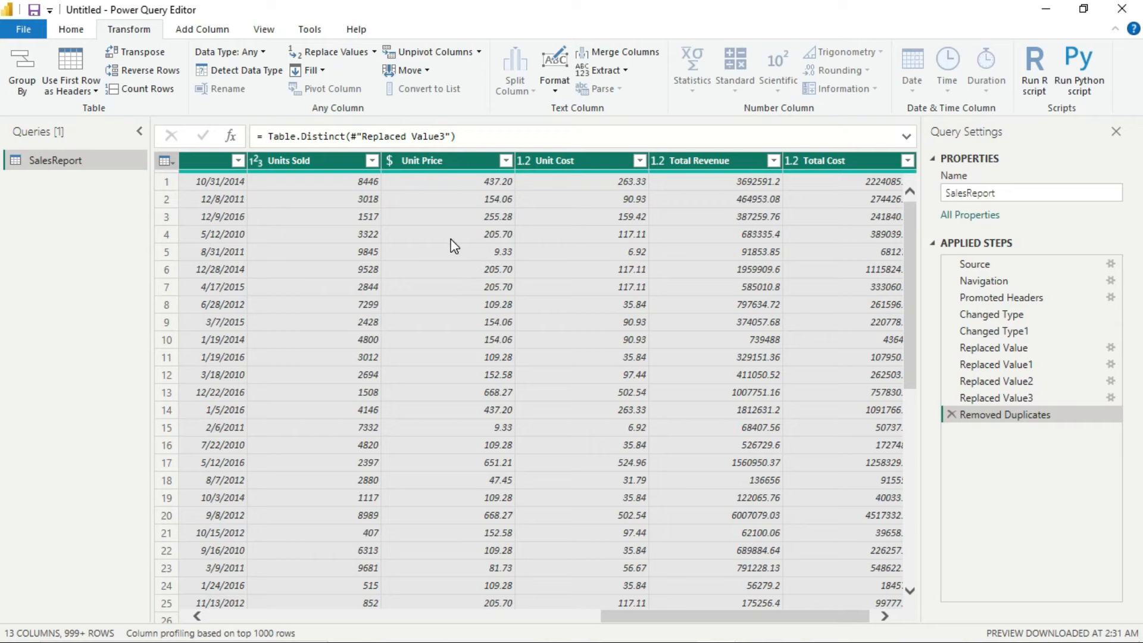
Close the query editor applying the changes, and expand the Filters and Visualizations panes in the report view
{"action": "left_click", "coordinate": [71, 33]}
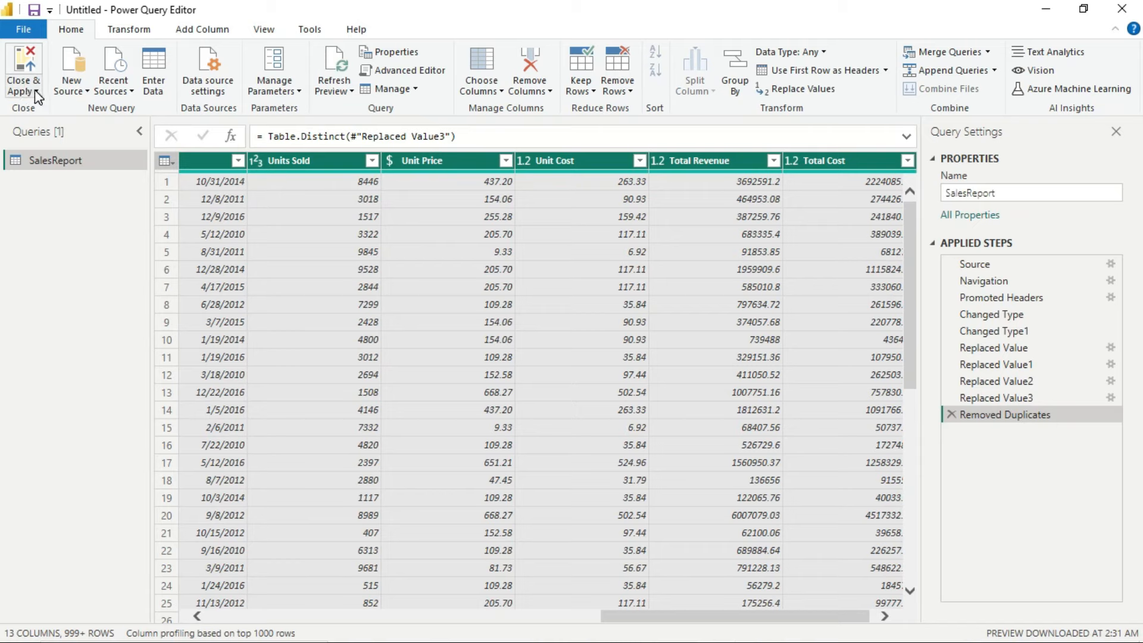
{"action": "left_click", "coordinate": [22, 58]}
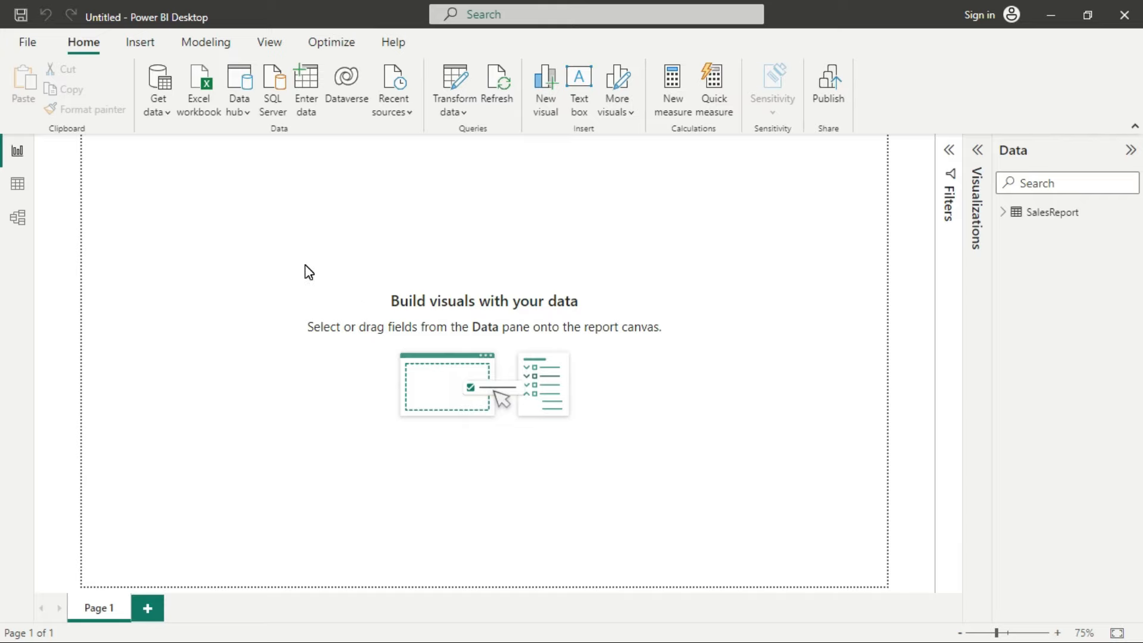
{"action": "left_click", "coordinate": [949, 156]}
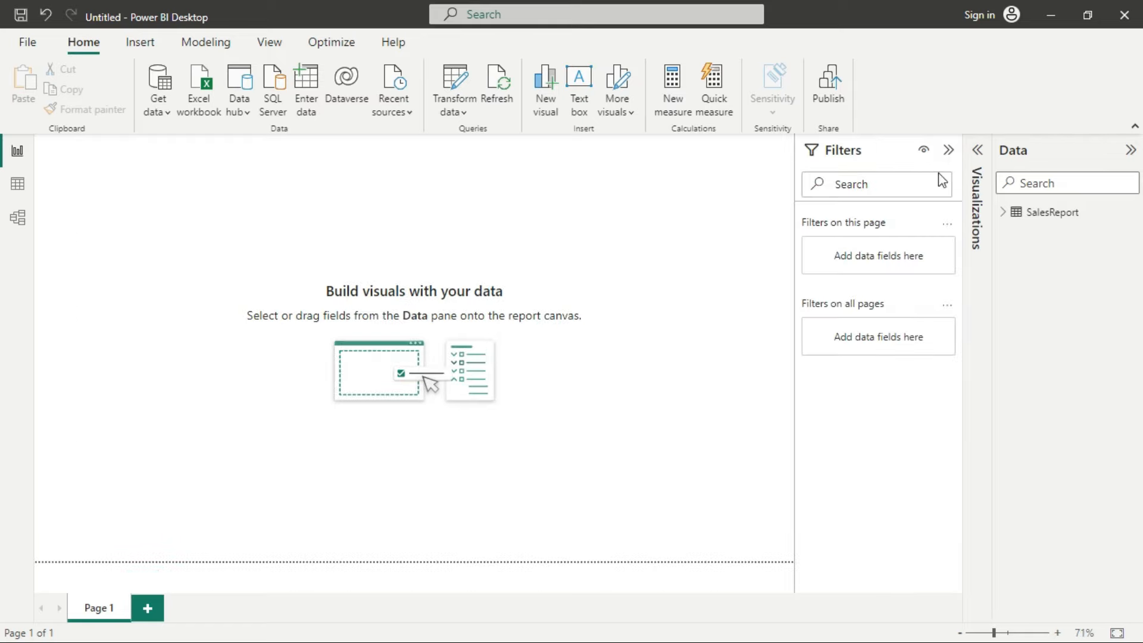
{"action": "left_click", "coordinate": [978, 152]}
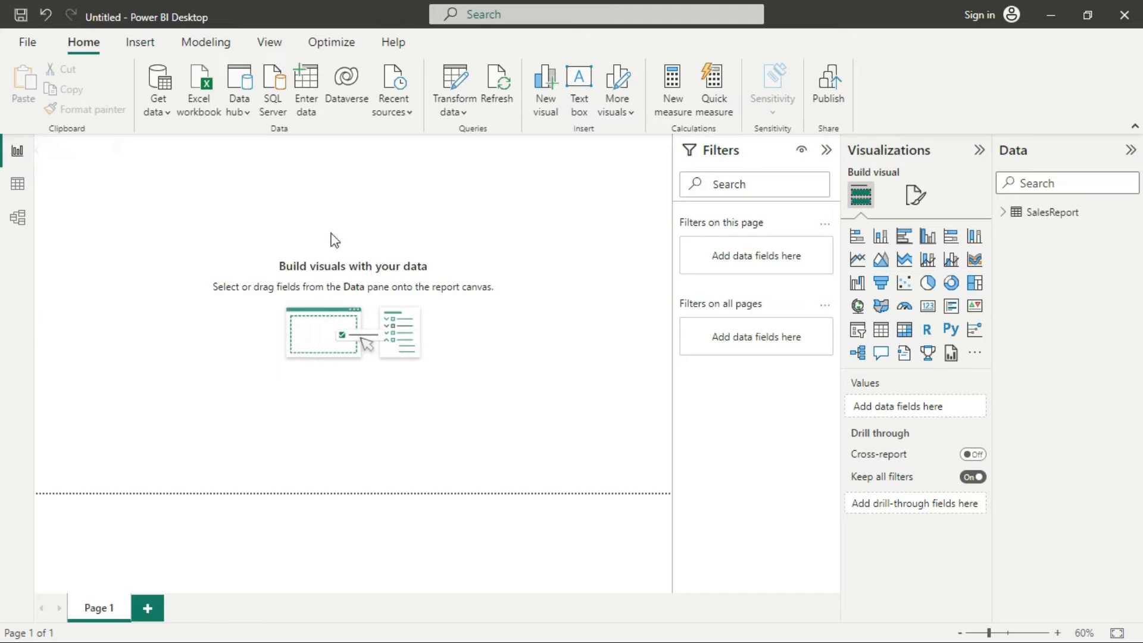
Examine the SalesReport rows in the data view and its table card in the model view, and return to the report view
{"action": "left_click", "coordinate": [19, 188]}
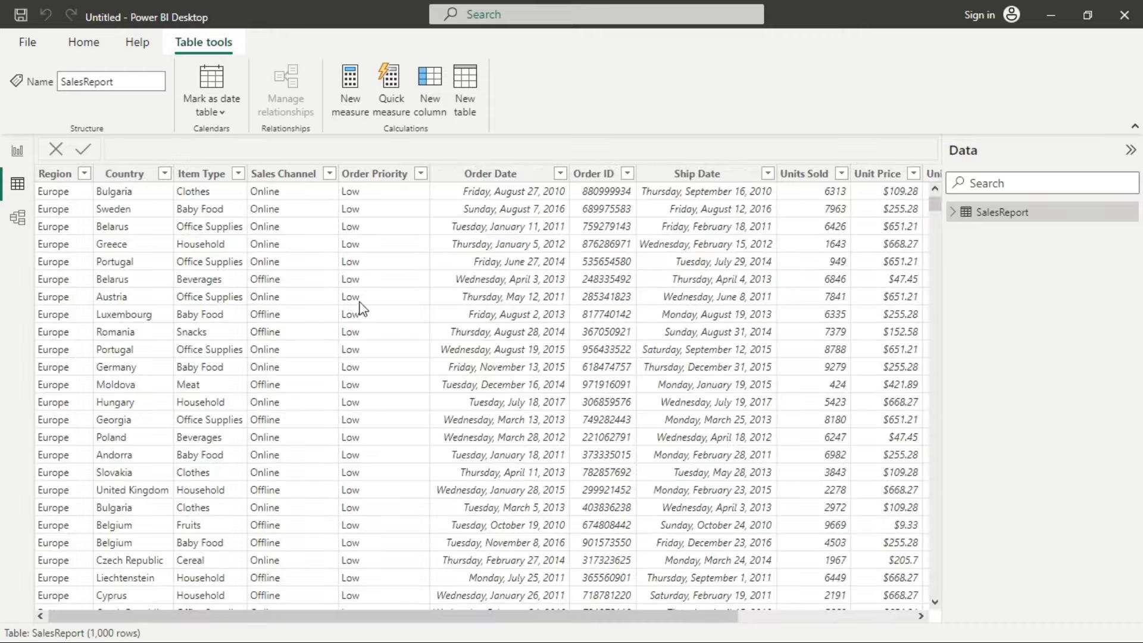
{"action": "left_click", "coordinate": [18, 218]}
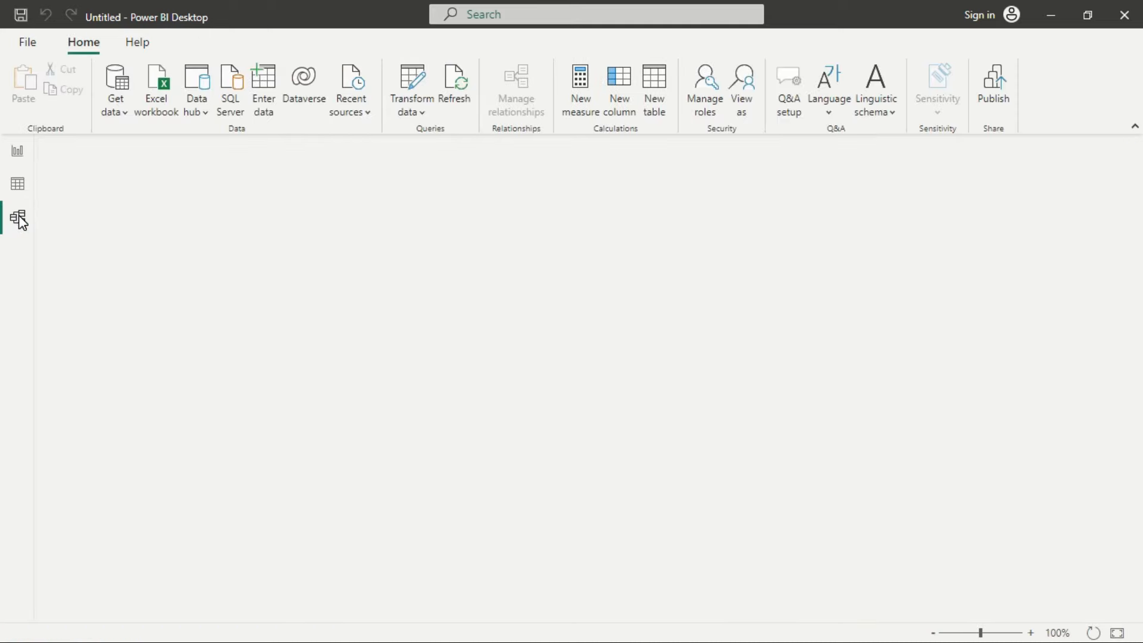
{"action": "left_click", "coordinate": [200, 210]}
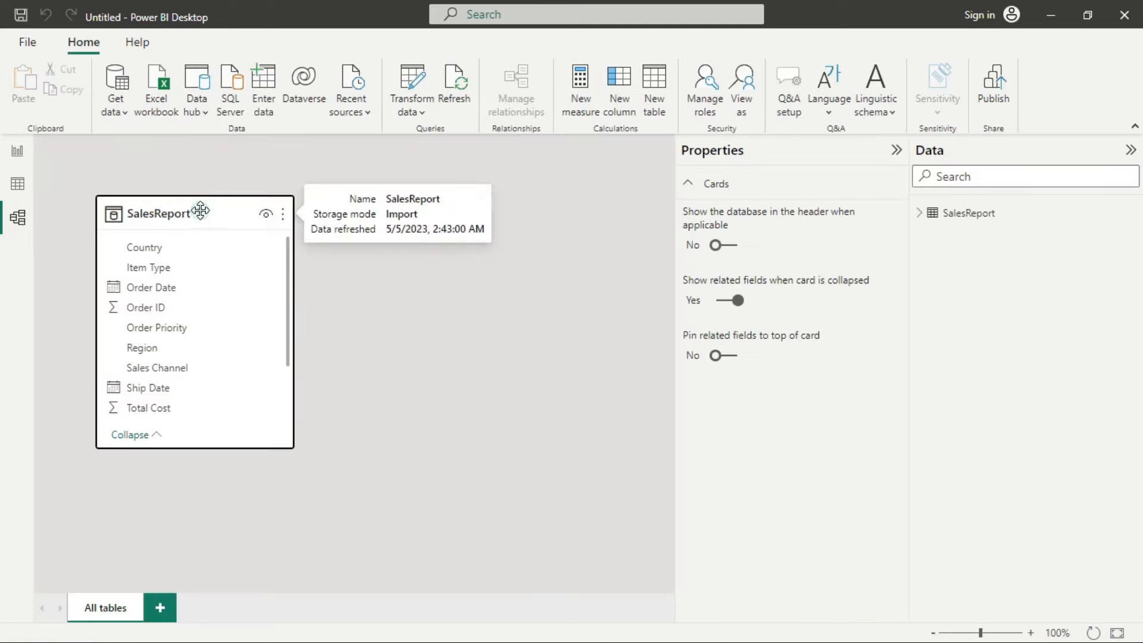
{"action": "left_click", "coordinate": [188, 190]}
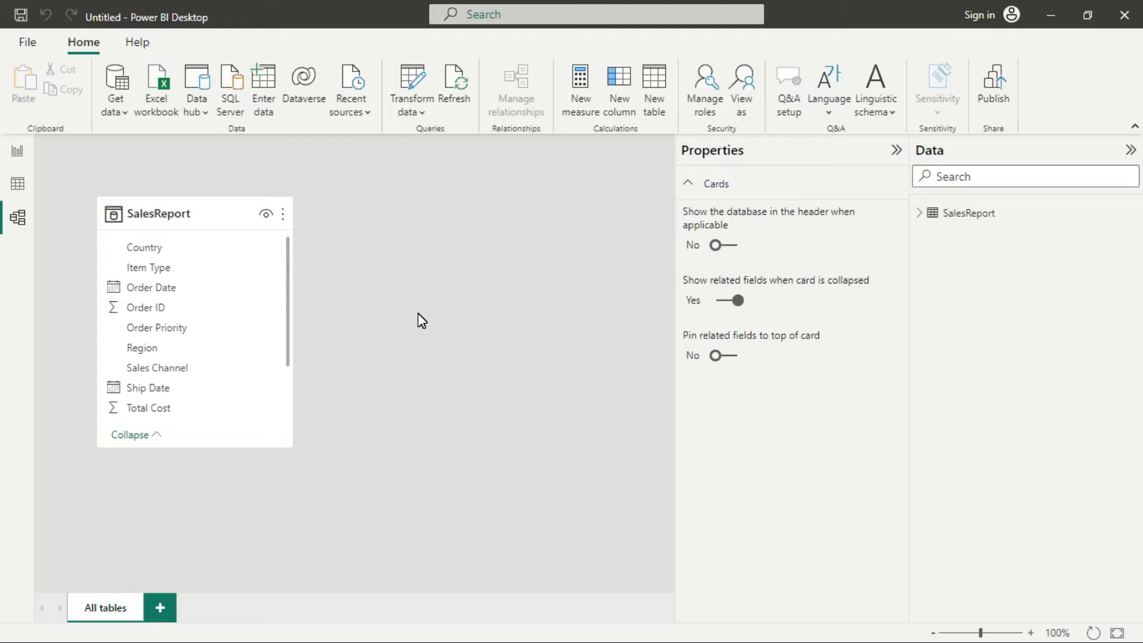
{"action": "left_click", "coordinate": [18, 153]}
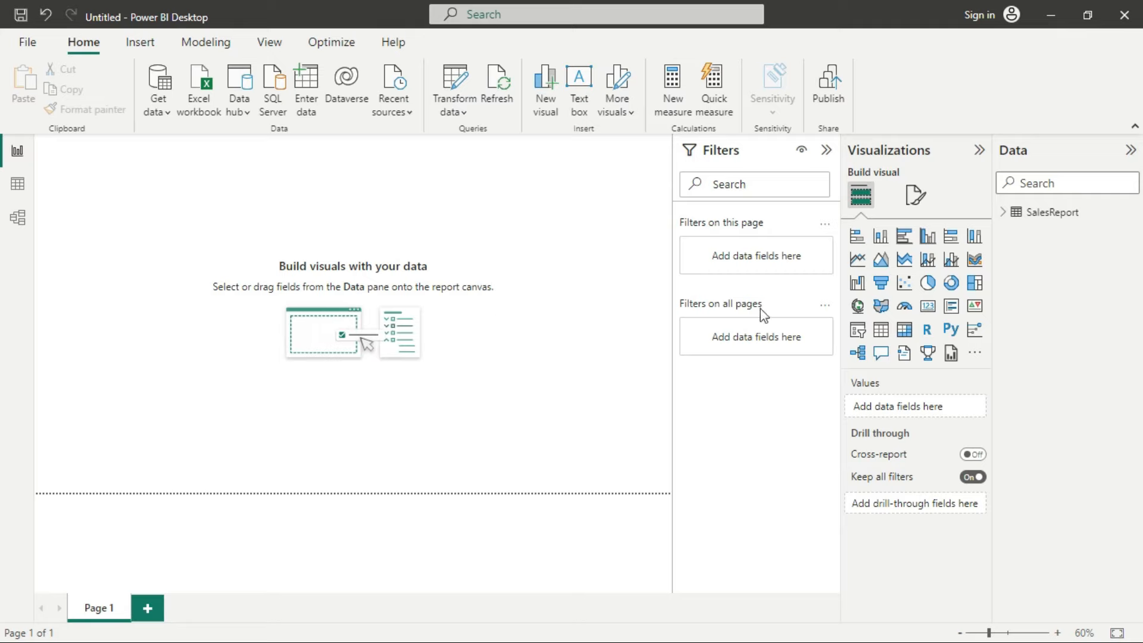
Expand the SalesReport fields and add an empty card visual at the page's left edge, leaving room above it for a header
{"action": "left_click", "coordinate": [1003, 213]}
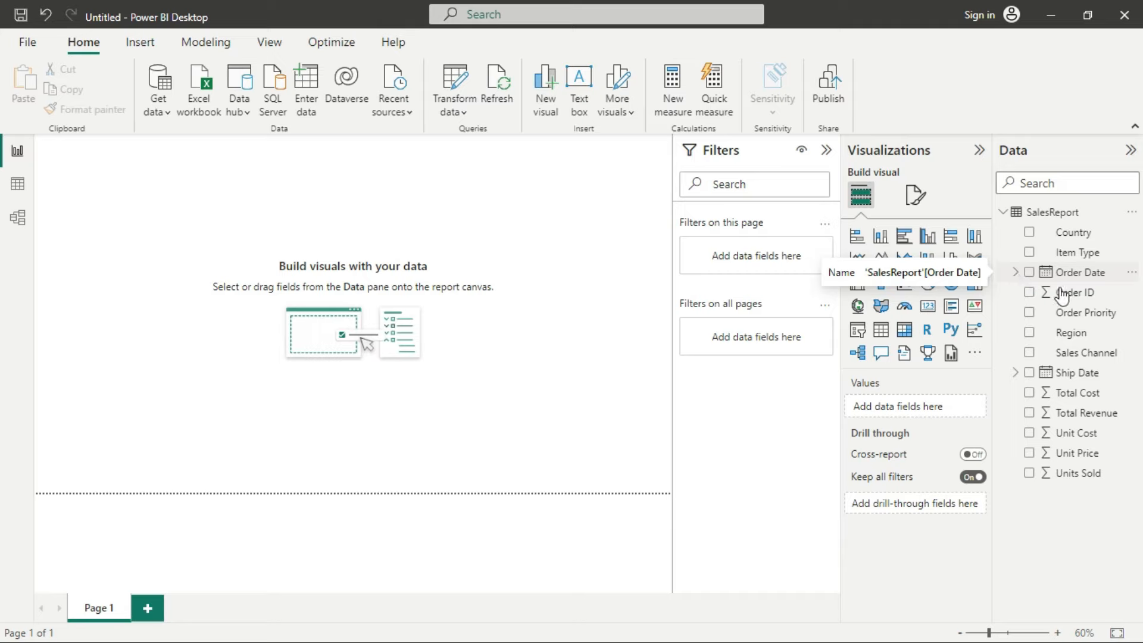
{"action": "left_click", "coordinate": [928, 307]}
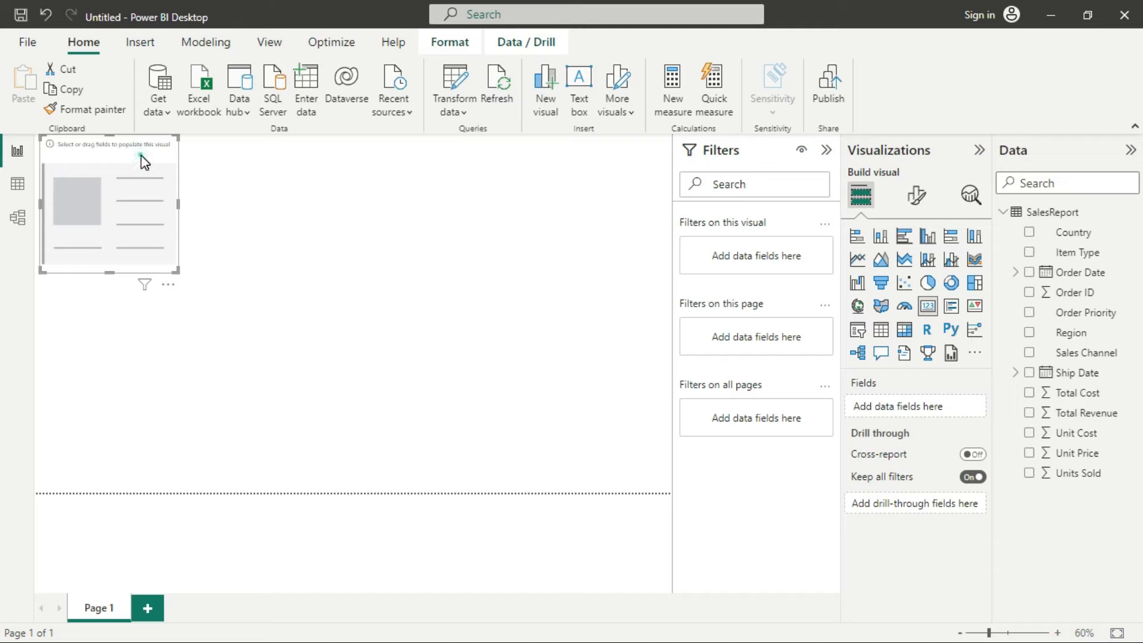
{"action": "left_click_drag", "start_coordinate": [140, 160], "coordinate": [136, 209]}
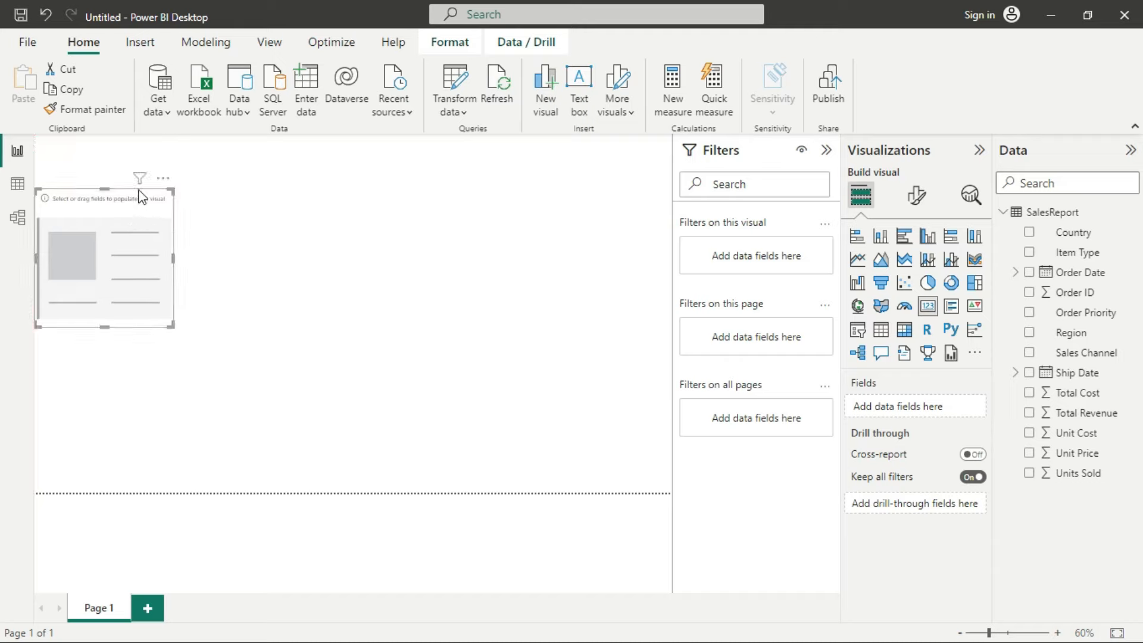
Insert a rectangle shape and resize it into a thin banner spanning the full width of the page's top edge
{"action": "left_click", "coordinate": [140, 47]}
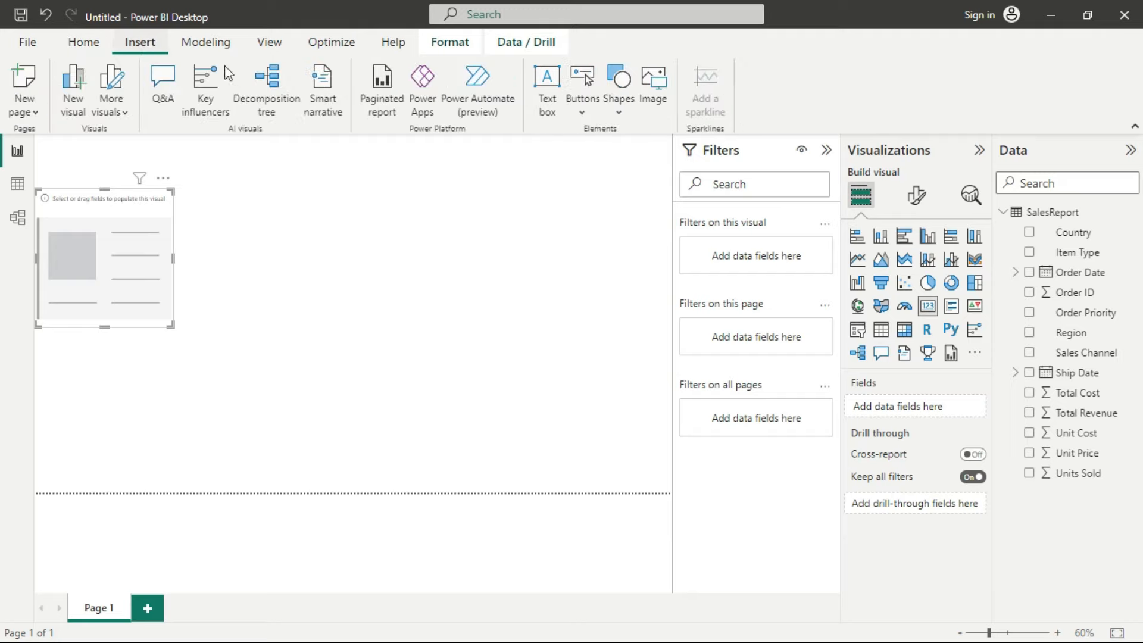
{"action": "left_click", "coordinate": [619, 113]}
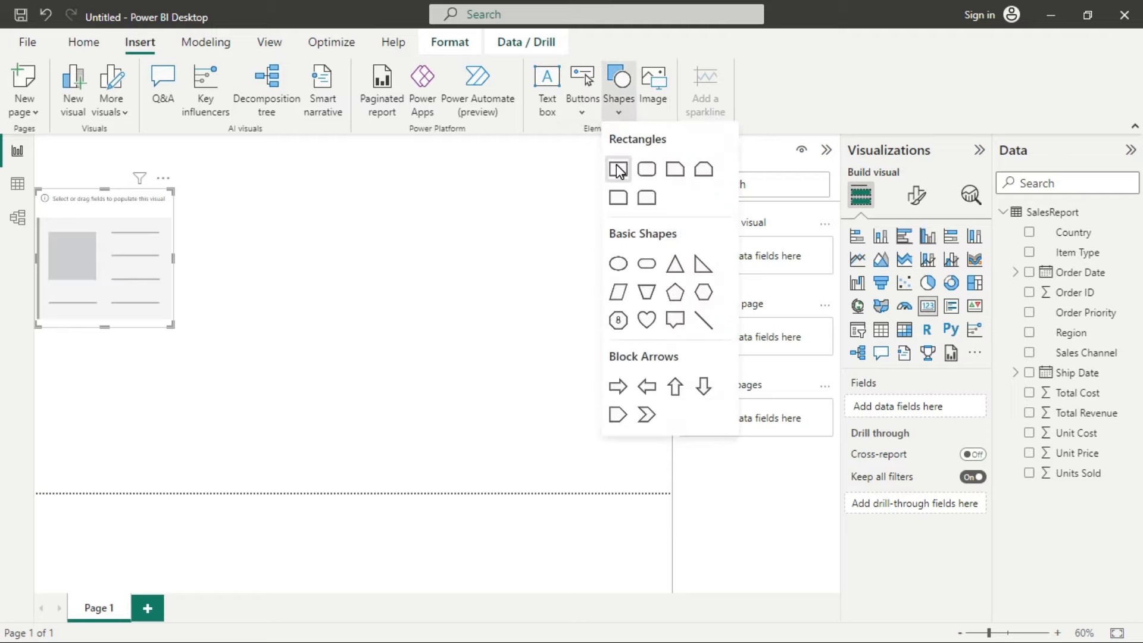
{"action": "left_click", "coordinate": [619, 171]}
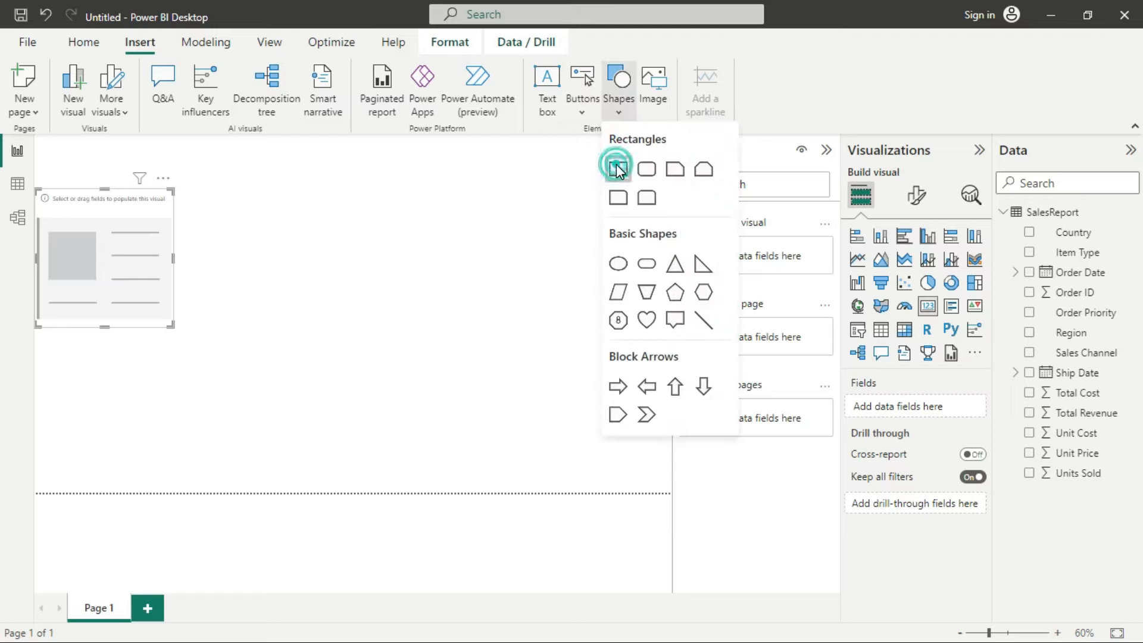
{"action": "left_click_drag", "start_coordinate": [125, 334], "coordinate": [105, 173]}
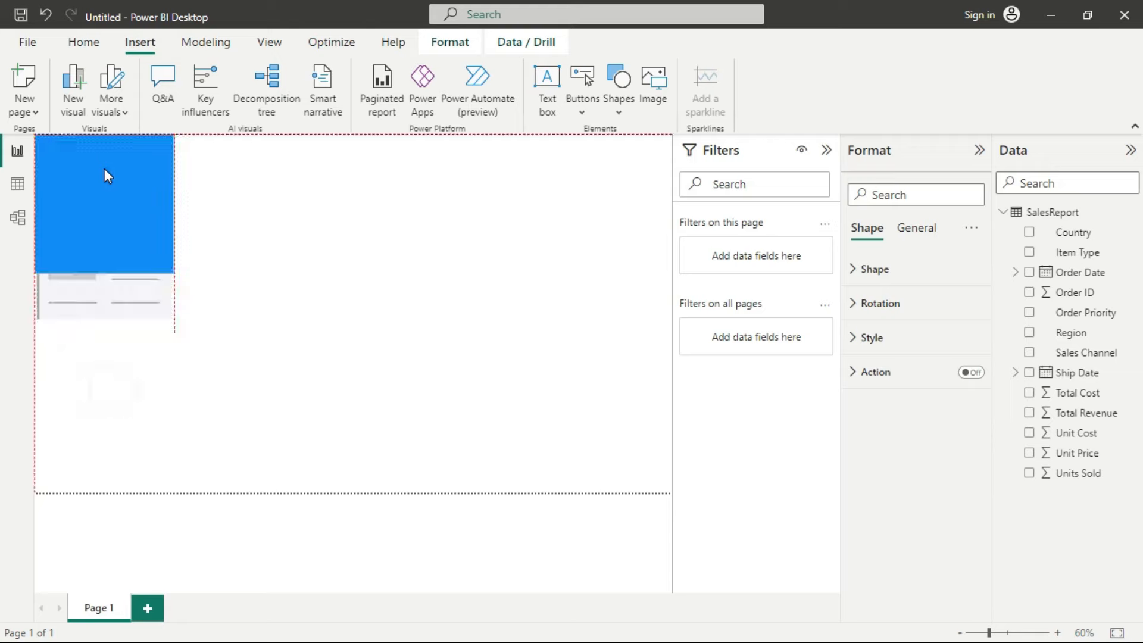
{"action": "left_click_drag", "start_coordinate": [173, 272], "coordinate": [673, 177]}
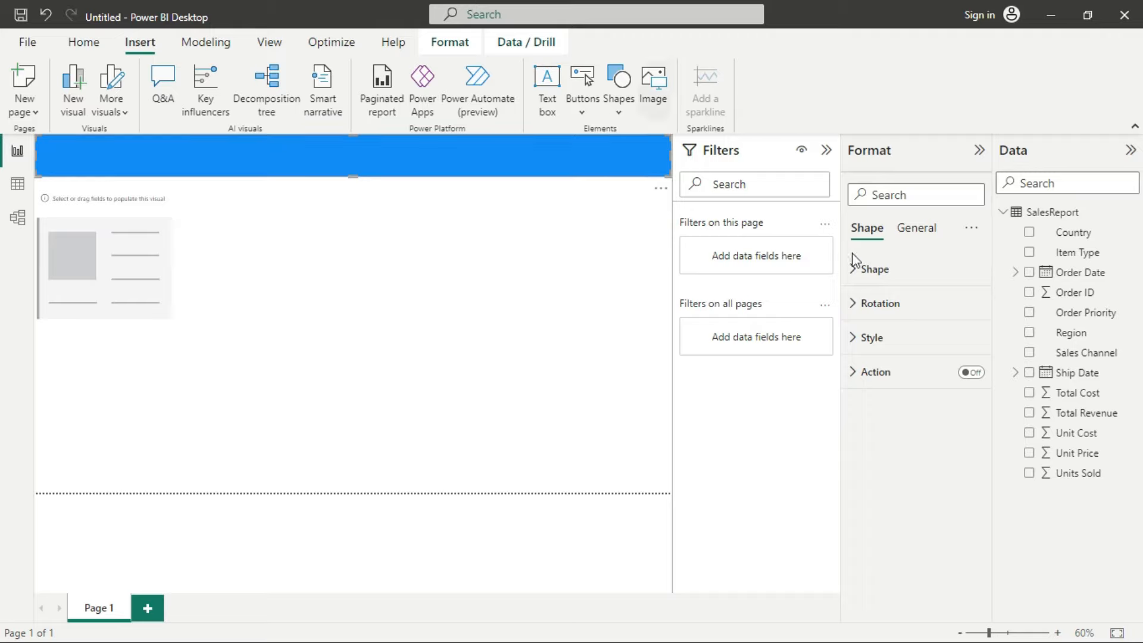
Set the banner rectangle's fill color to black
{"action": "left_click", "coordinate": [870, 274]}
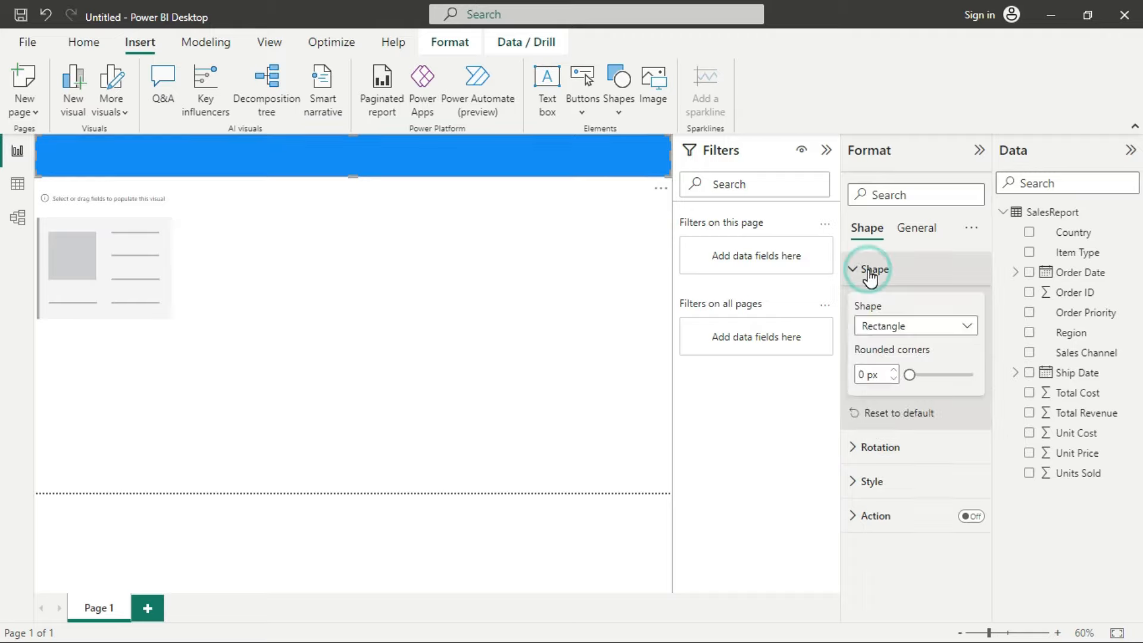
{"action": "left_click", "coordinate": [870, 273]}
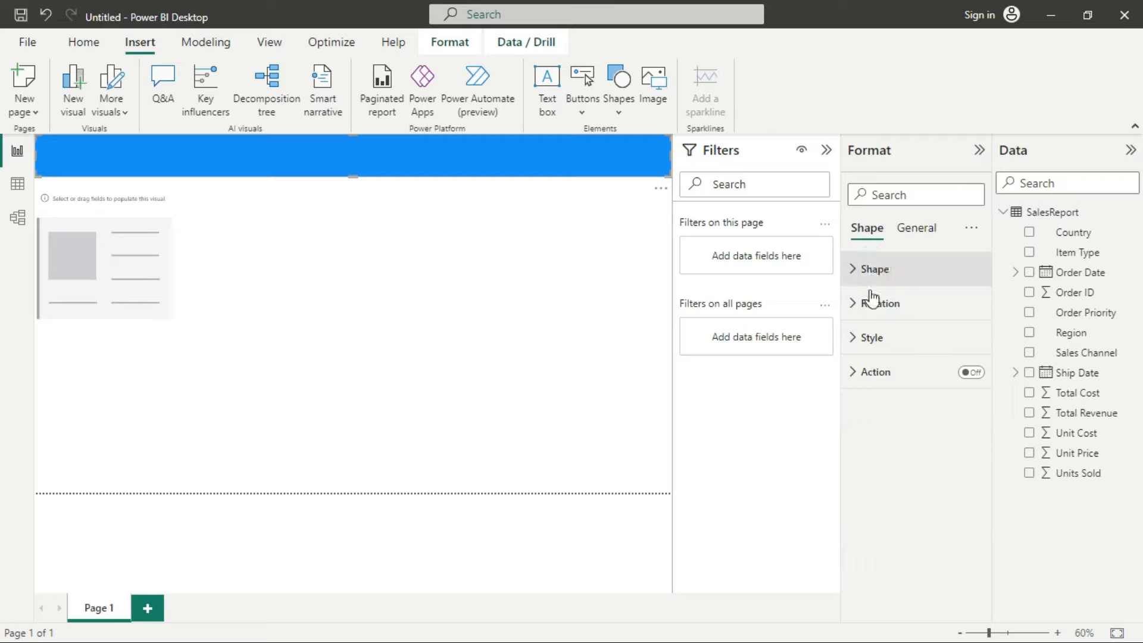
{"action": "left_click", "coordinate": [869, 343]}
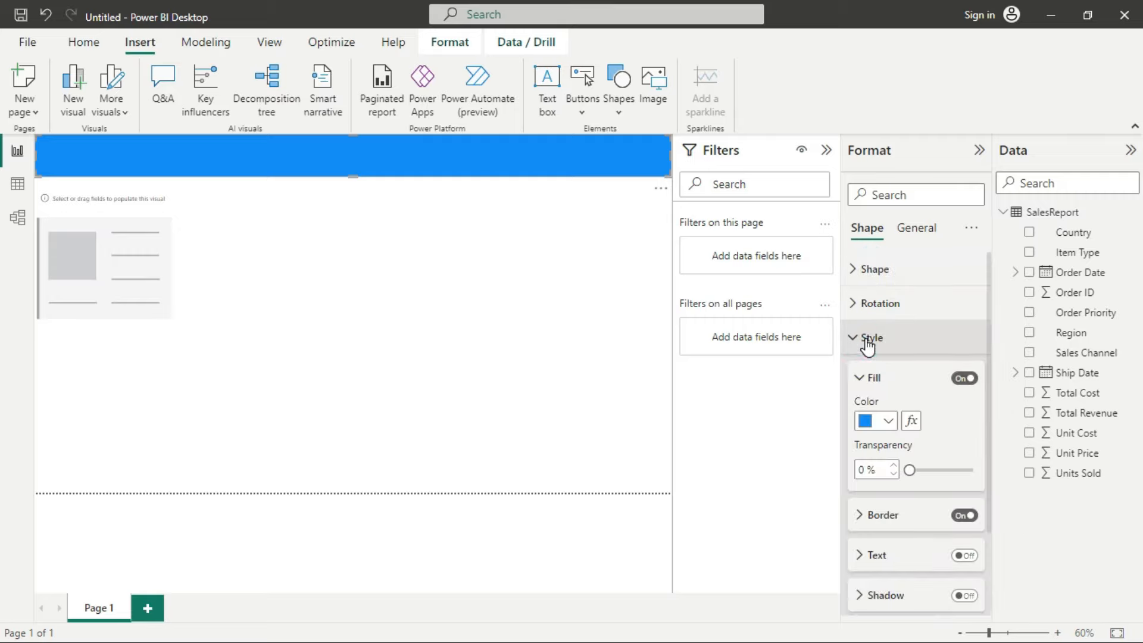
{"action": "left_click", "coordinate": [888, 422]}
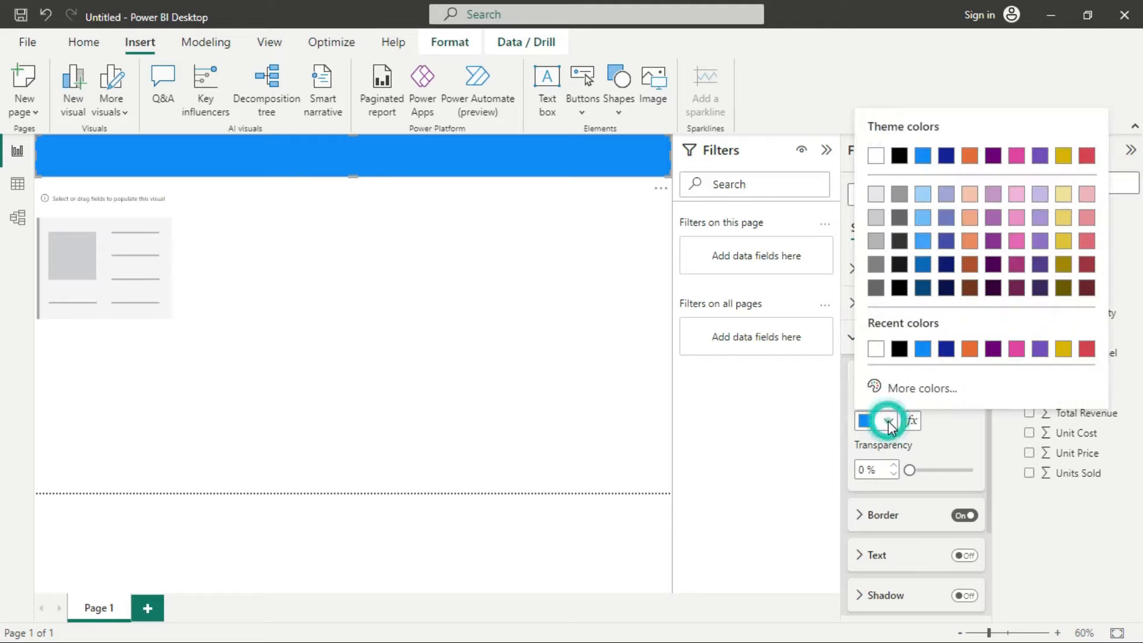
{"action": "left_click", "coordinate": [900, 350]}
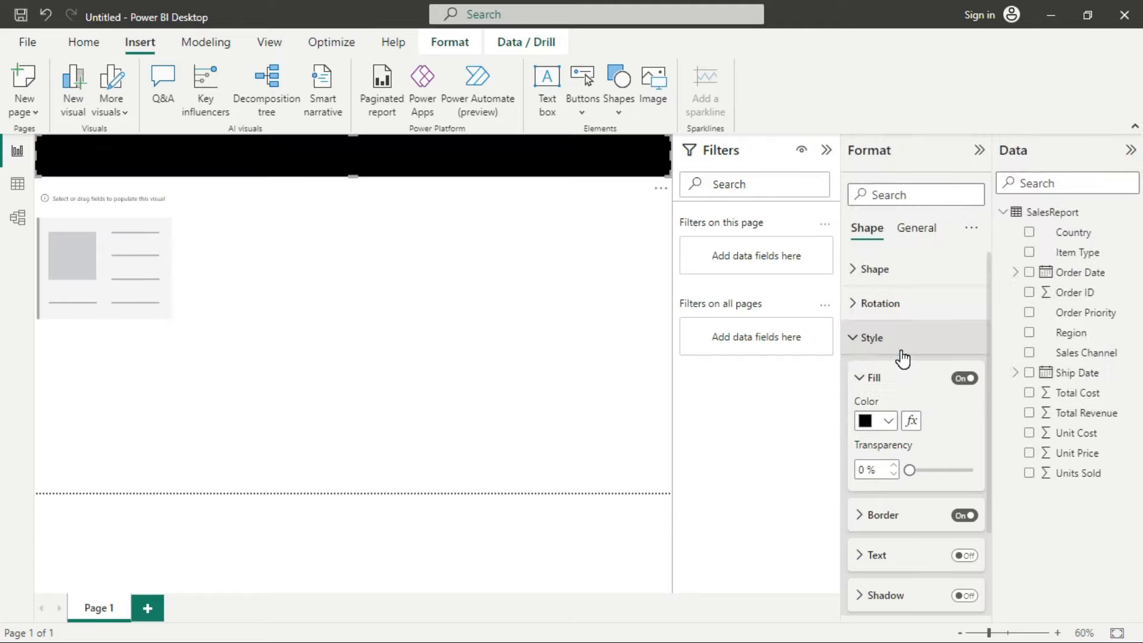
{"action": "left_click", "coordinate": [888, 422]}
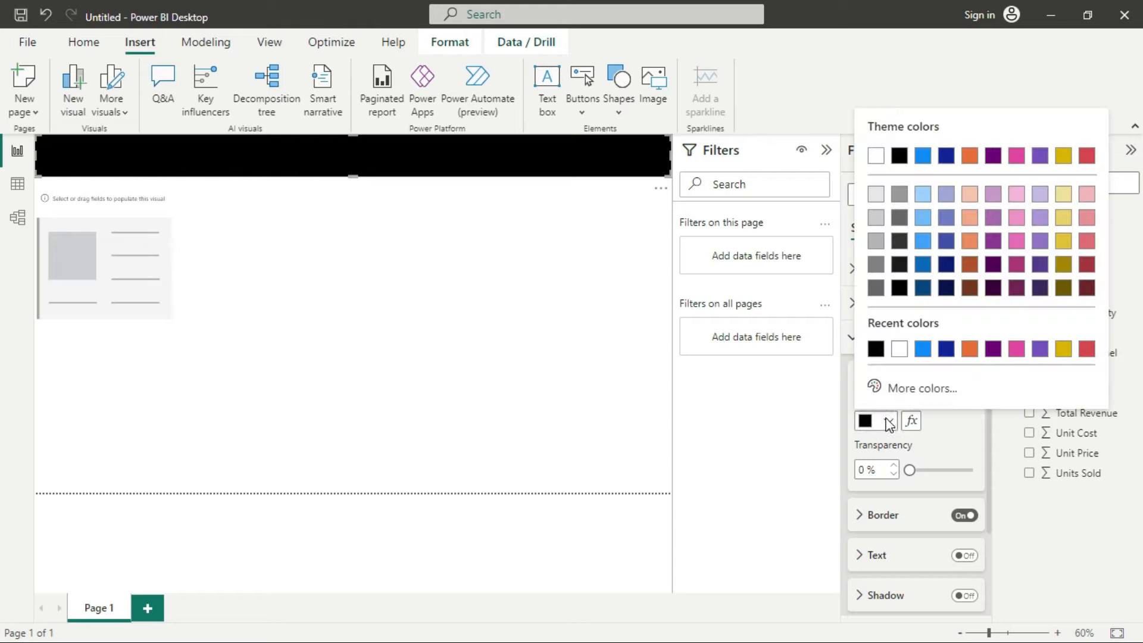
{"action": "left_click", "coordinate": [886, 419]}
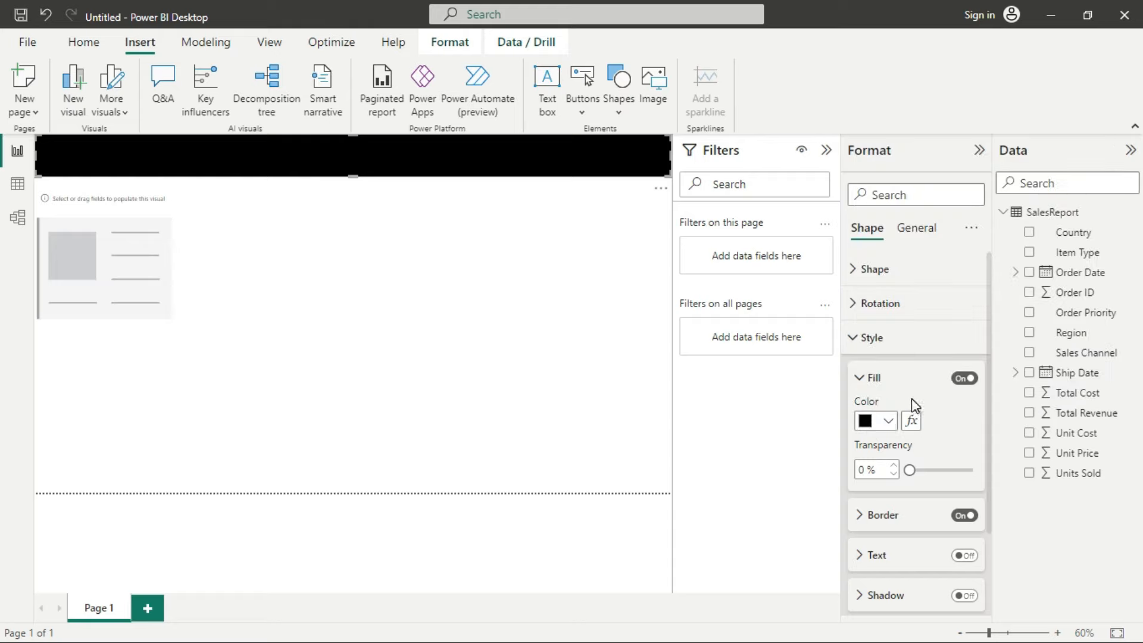
Enable text on the banner rectangle and enter ANALYSIS OF SALES REPORT
{"action": "scroll", "coordinate": [912, 398], "scroll_direction": "down", "scroll_amount": 2}
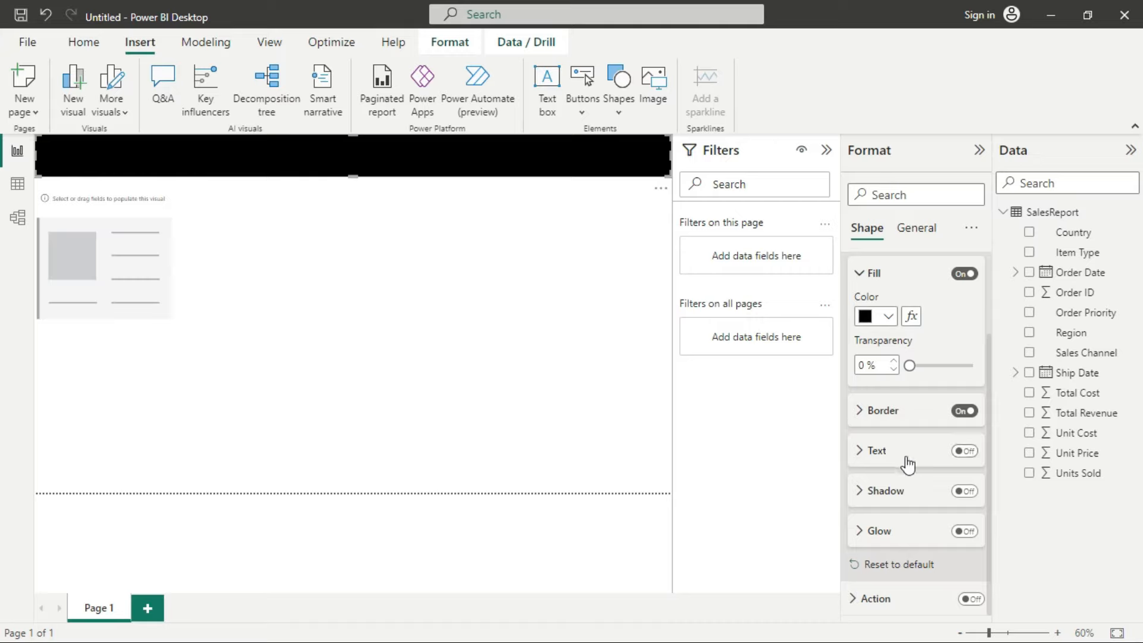
{"action": "left_click", "coordinate": [965, 452]}
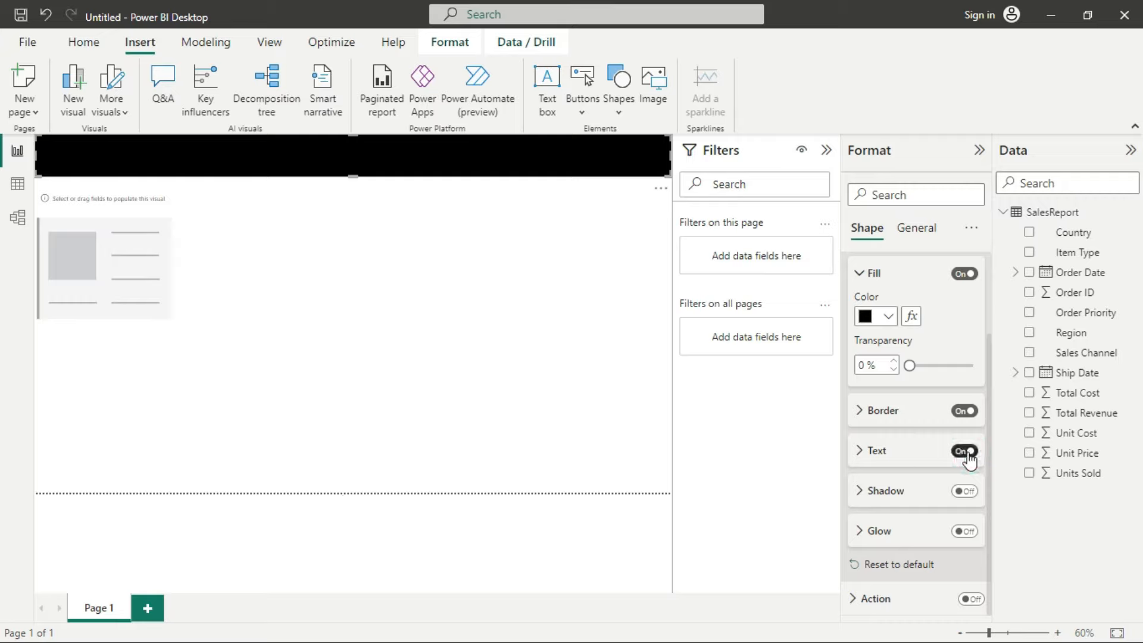
{"action": "left_click", "coordinate": [880, 455]}
{"action": "left_click", "coordinate": [872, 493]}
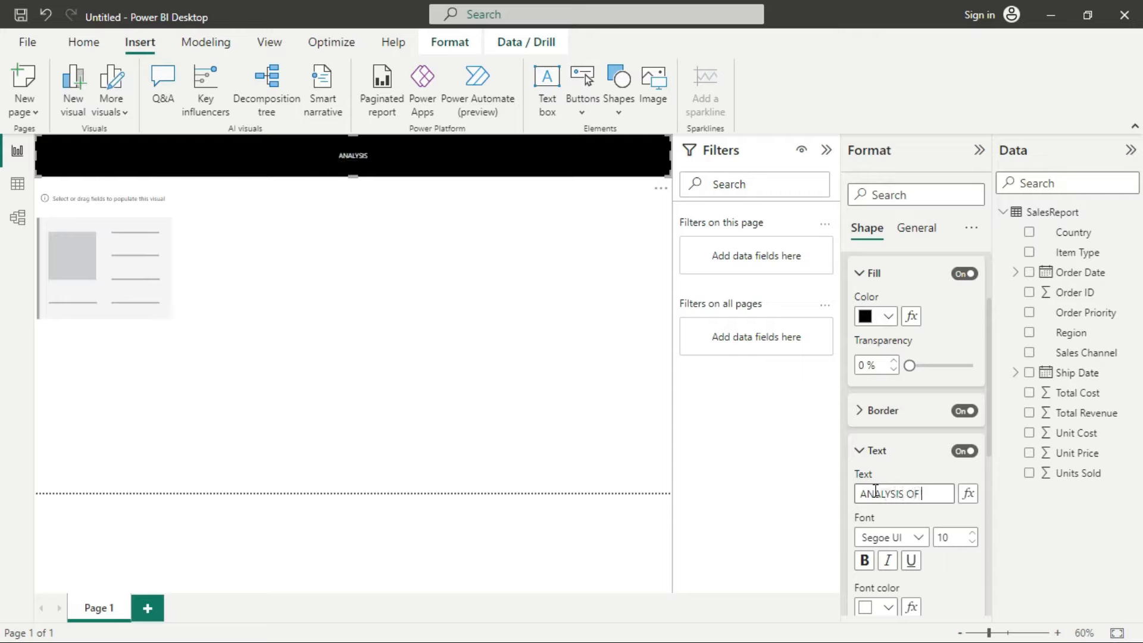
{"action": "type", "text": "REPORT"}
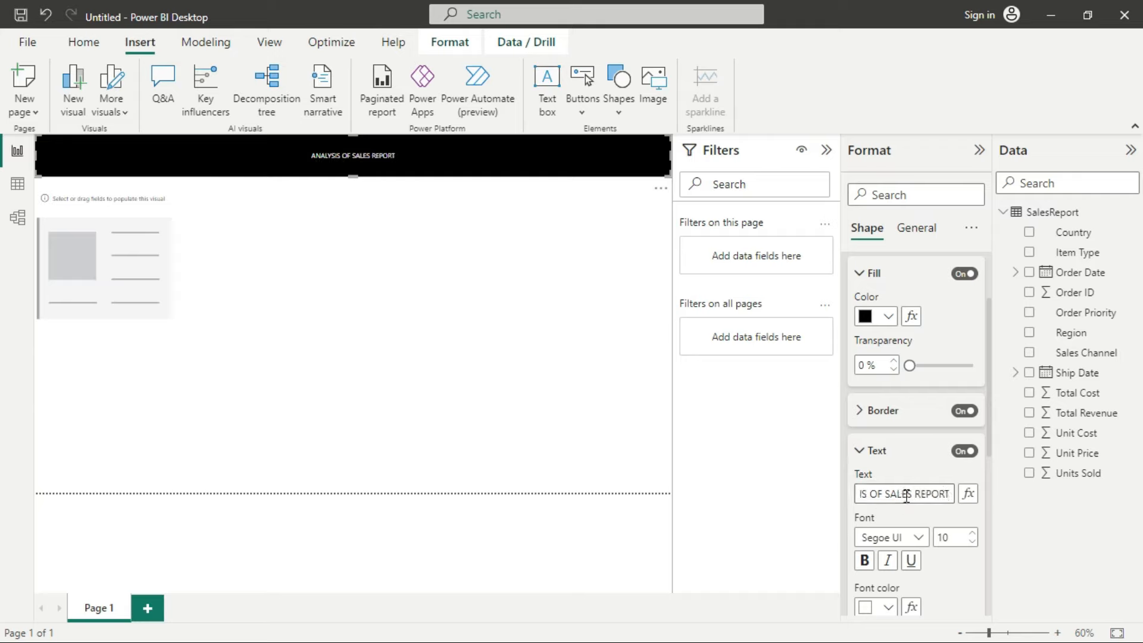
Set the banner text's font size to 36
{"action": "scroll", "coordinate": [906, 499], "scroll_direction": "down", "scroll_amount": 1}
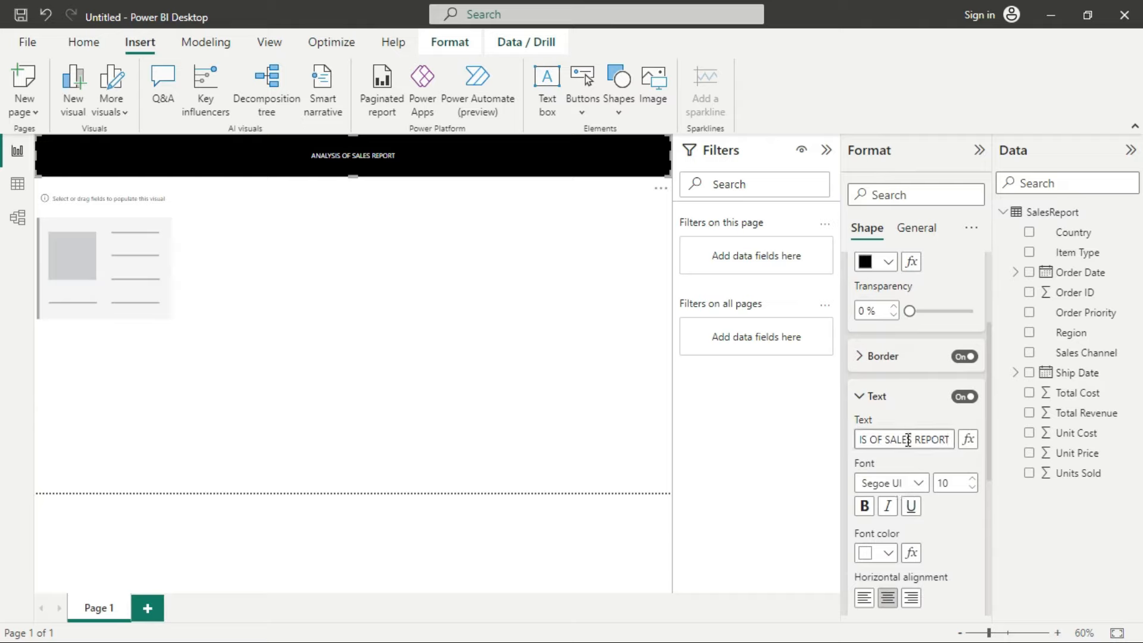
{"action": "scroll", "coordinate": [938, 461], "scroll_direction": "down", "scroll_amount": 2}
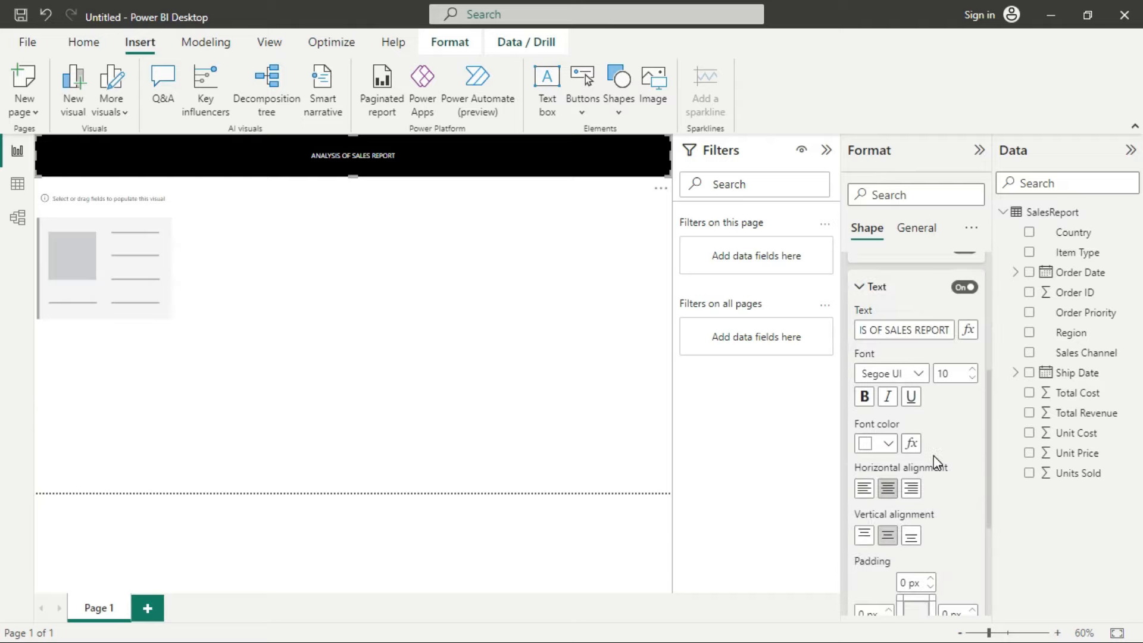
{"action": "double_click", "coordinate": [951, 373]}
{"action": "type", "text": "36"}
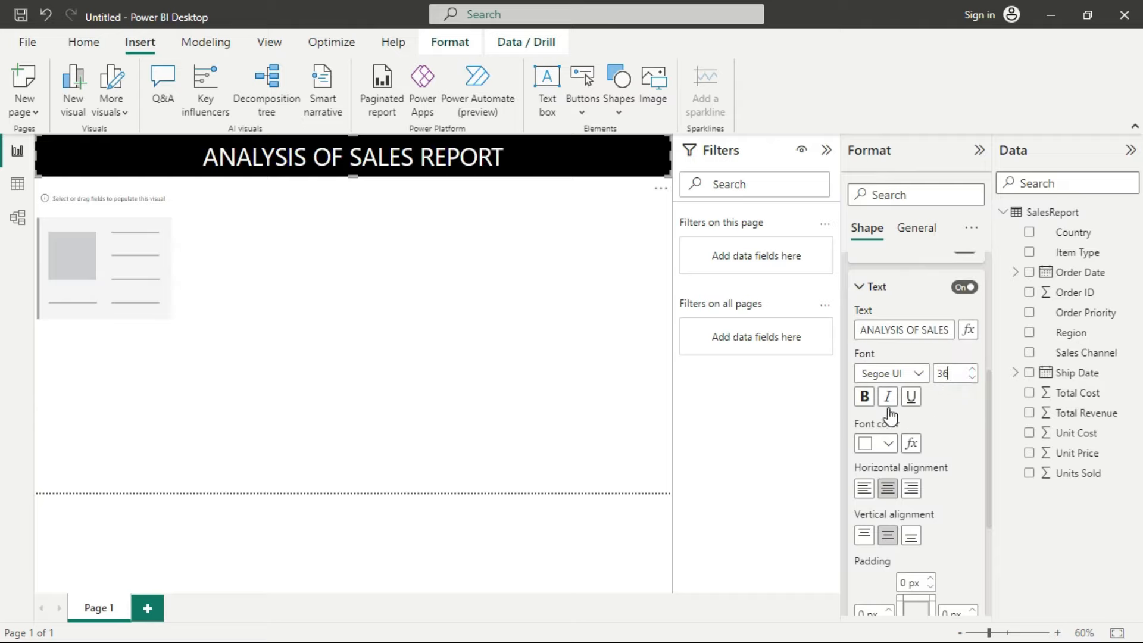
Make the banner text bold and change its font to Times New Roman
{"action": "left_click", "coordinate": [864, 396]}
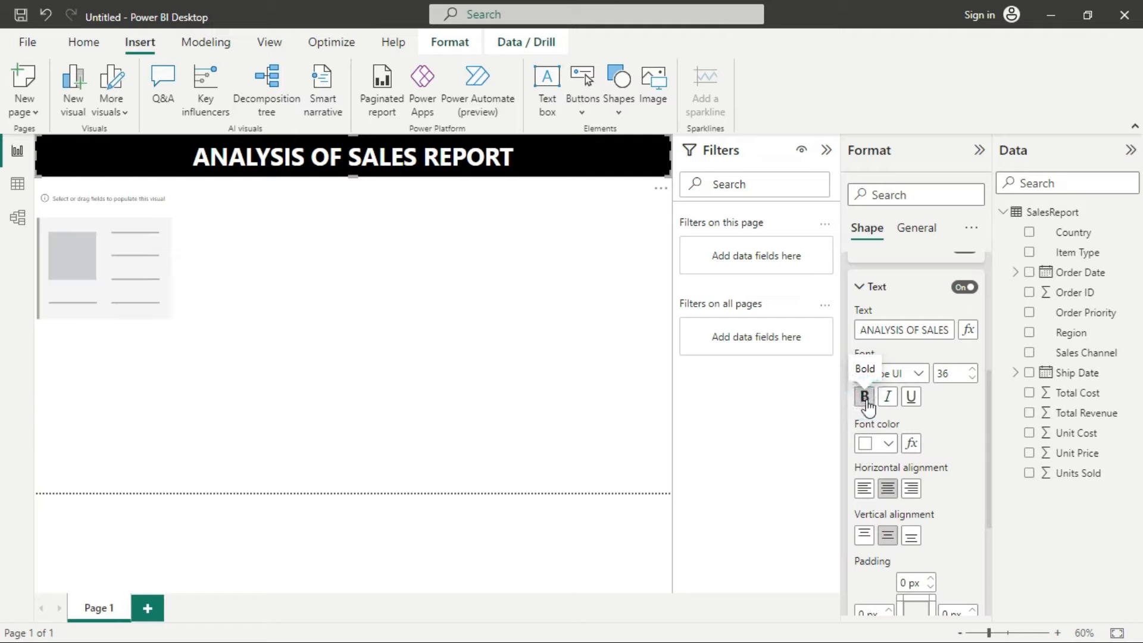
{"action": "left_click", "coordinate": [921, 373]}
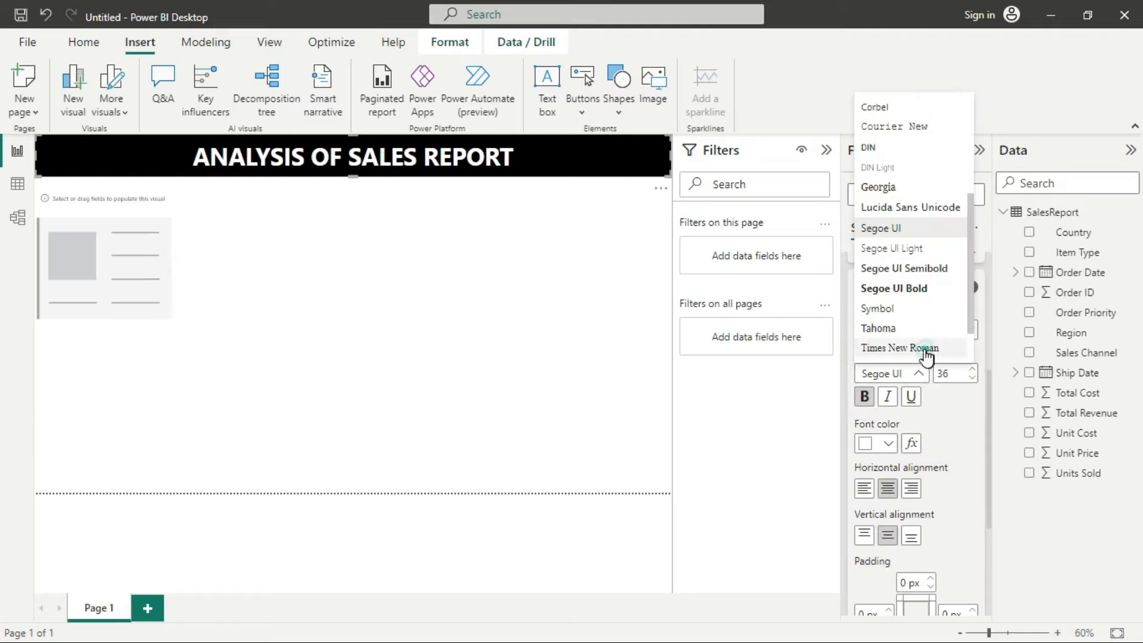
{"action": "left_click", "coordinate": [914, 348]}
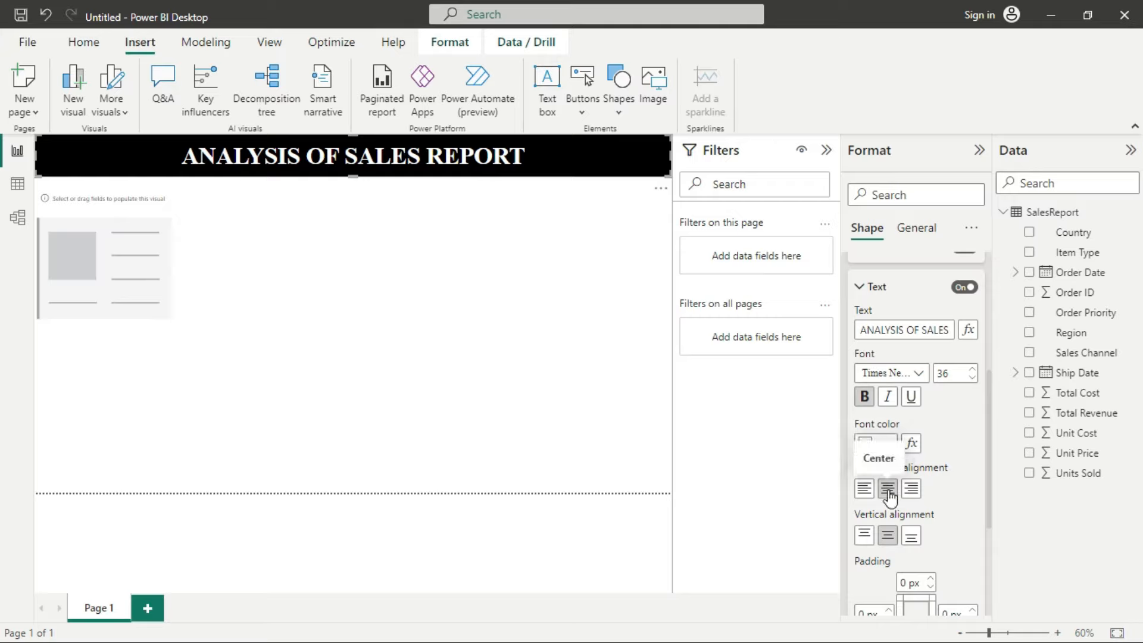
{"action": "left_click", "coordinate": [873, 287]}
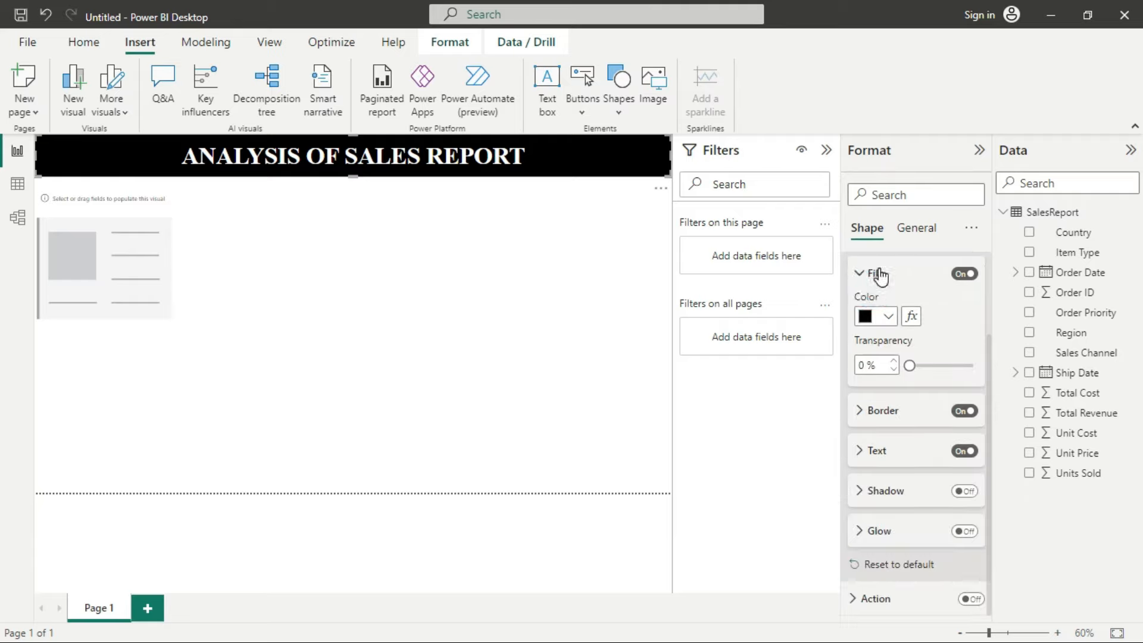
{"action": "left_click", "coordinate": [862, 274]}
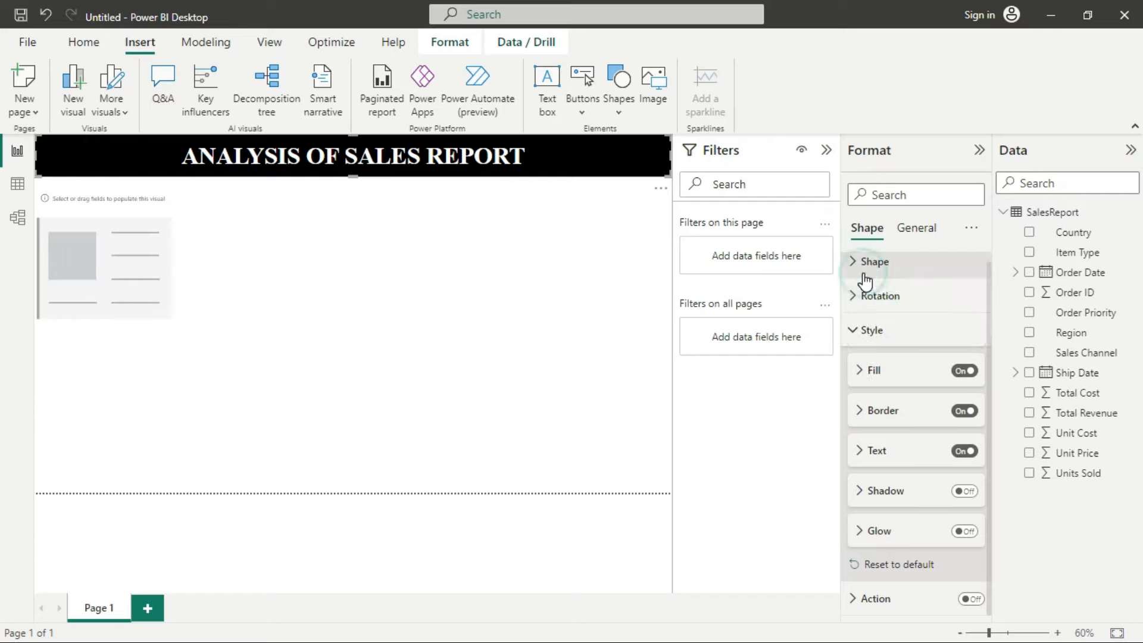
Move the empty card up directly beneath the banner and add the Total Revenue field to it
{"action": "left_click", "coordinate": [134, 237]}
{"action": "left_click_drag", "start_coordinate": [135, 233], "coordinate": [138, 237]}
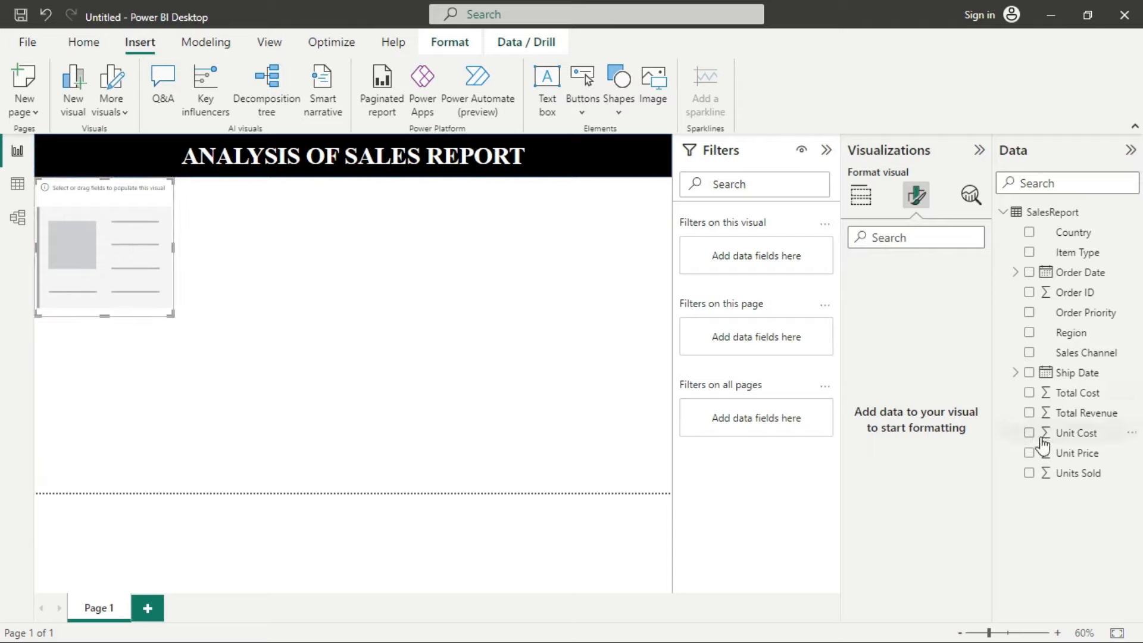
{"action": "left_click", "coordinate": [861, 200]}
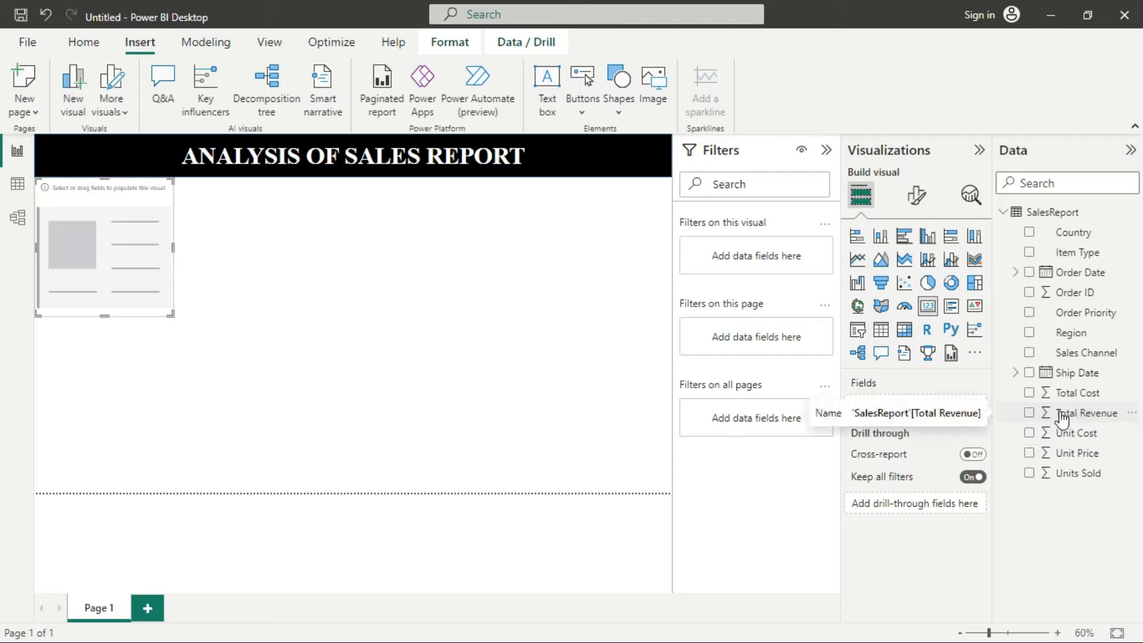
{"action": "left_click", "coordinate": [1030, 413]}
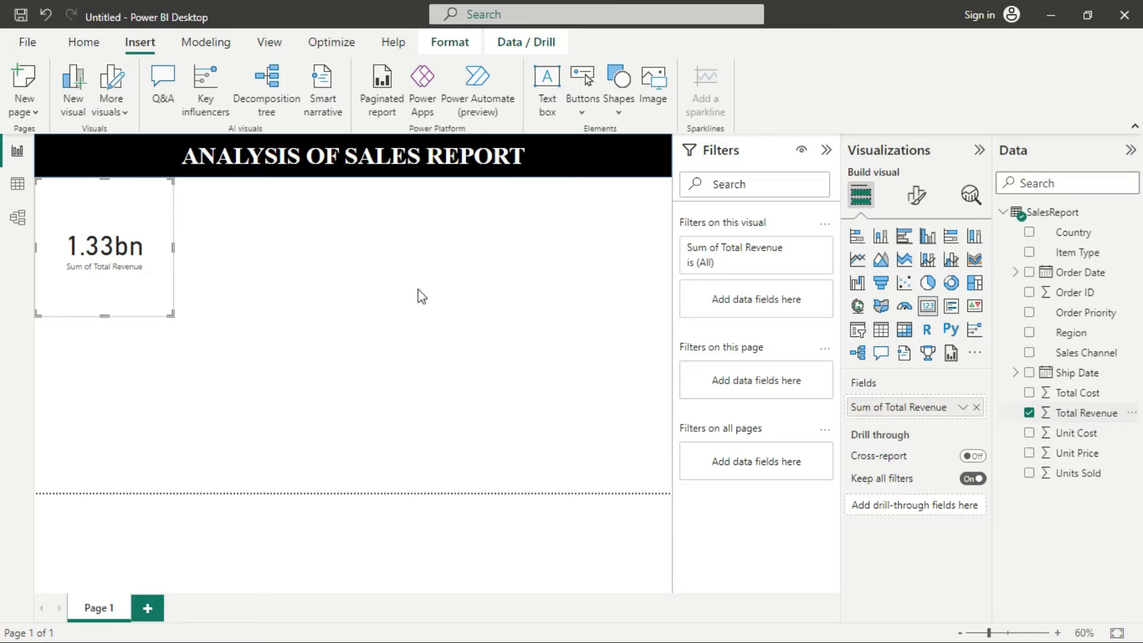
Shrink the Total Revenue card from its lower corner into a more compact size beneath the banner
{"action": "mouse_move", "coordinate": [133, 284]}
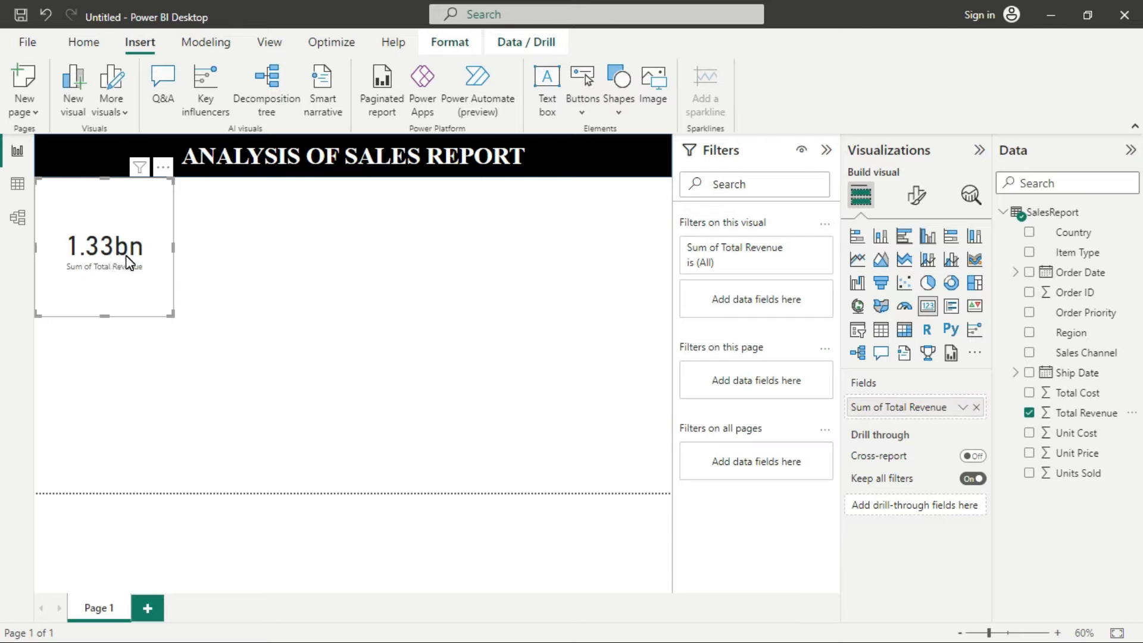
{"action": "left_click_drag", "start_coordinate": [170, 310], "coordinate": [141, 271]}
{"action": "left_click", "coordinate": [151, 283]}
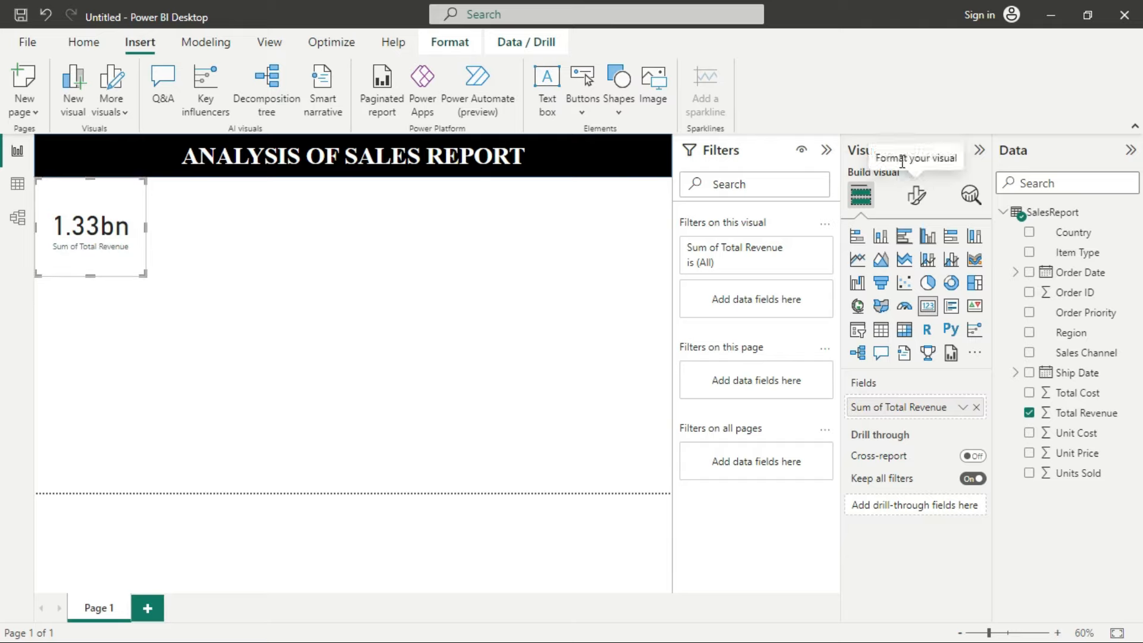
Make the Total Revenue card's callout value bold and set its custom color to bright green #13D801
{"action": "left_click", "coordinate": [918, 199]}
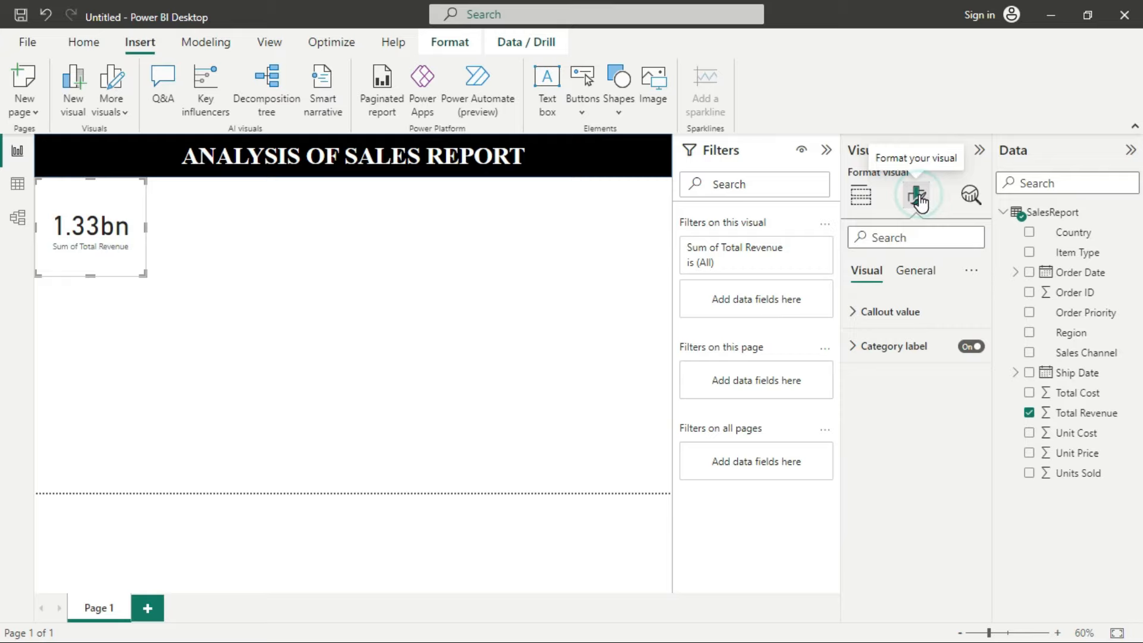
{"action": "left_click", "coordinate": [895, 313]}
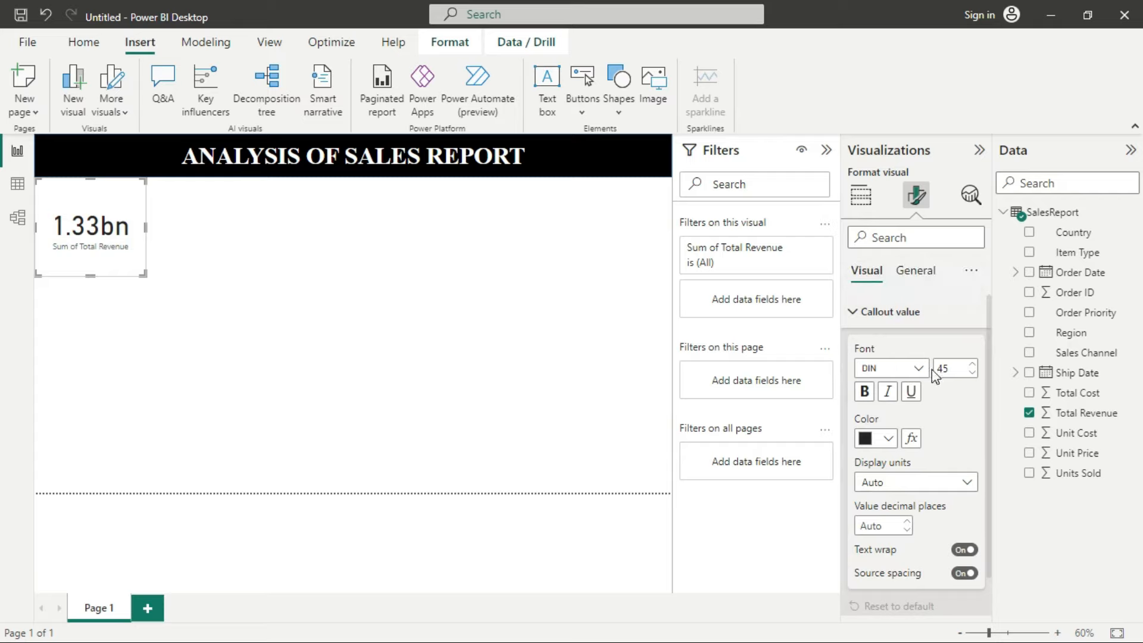
{"action": "left_click", "coordinate": [864, 394]}
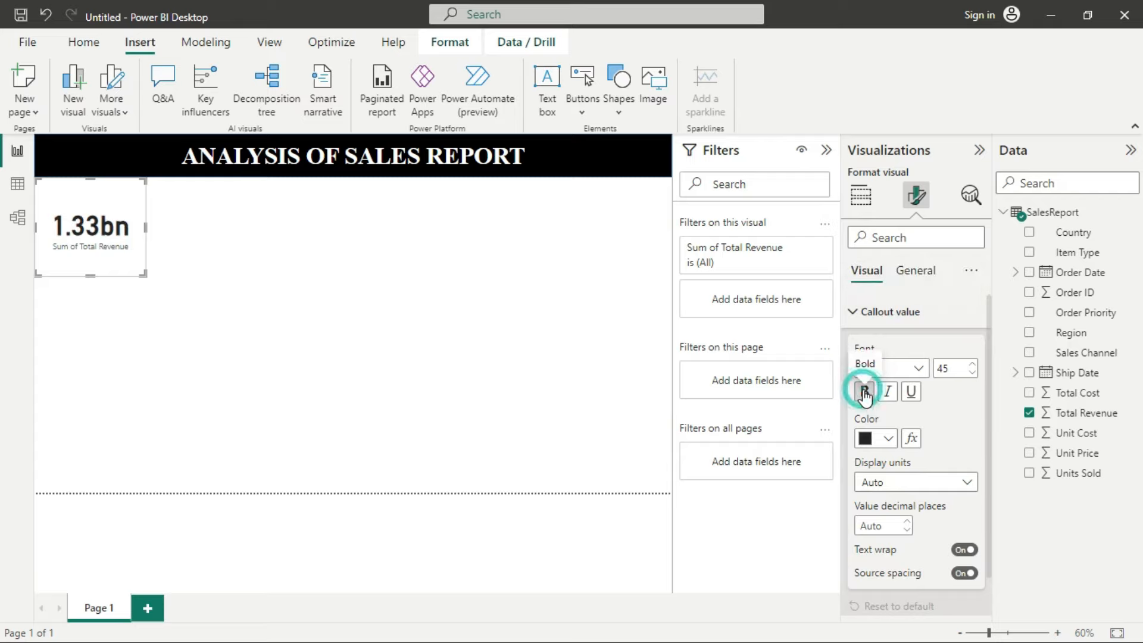
{"action": "left_click", "coordinate": [888, 440]}
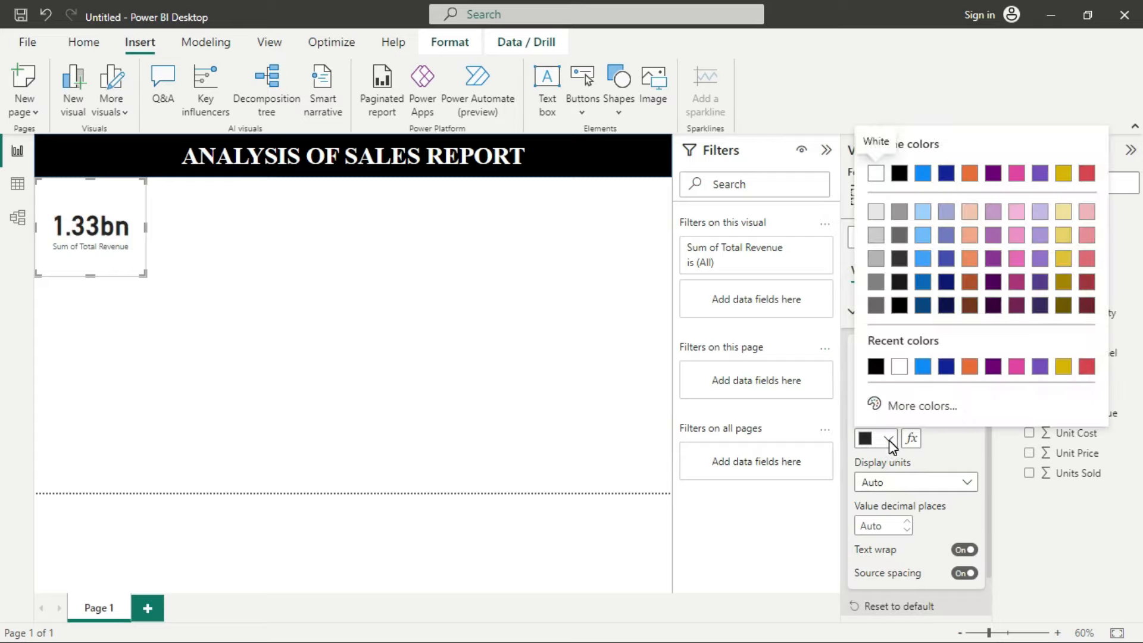
{"action": "left_click", "coordinate": [881, 405]}
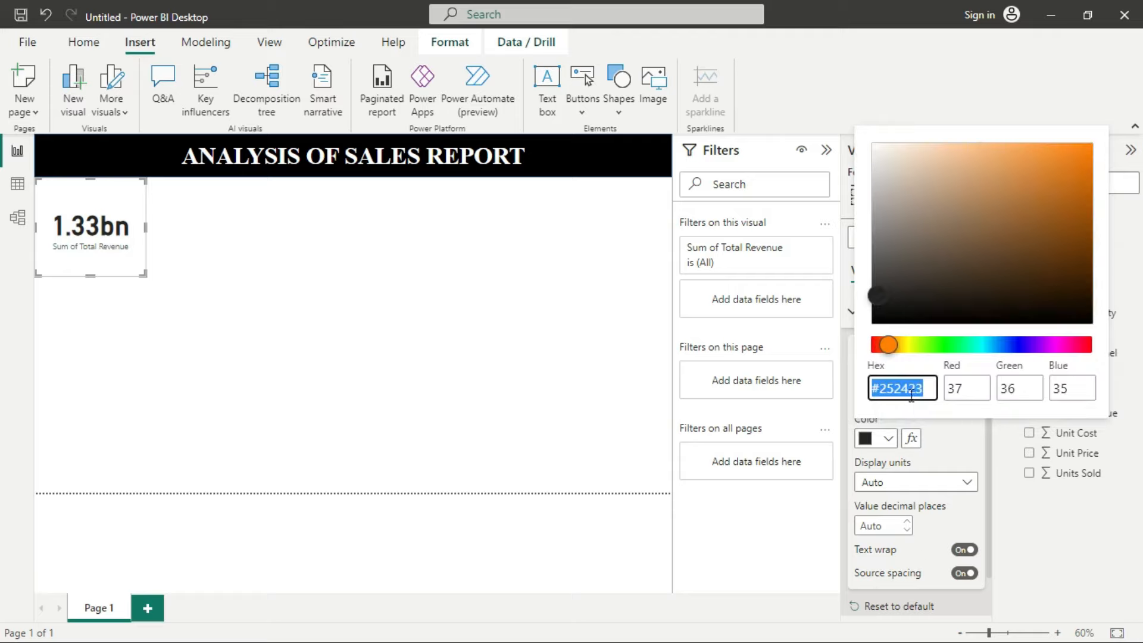
{"action": "left_click", "coordinate": [941, 345]}
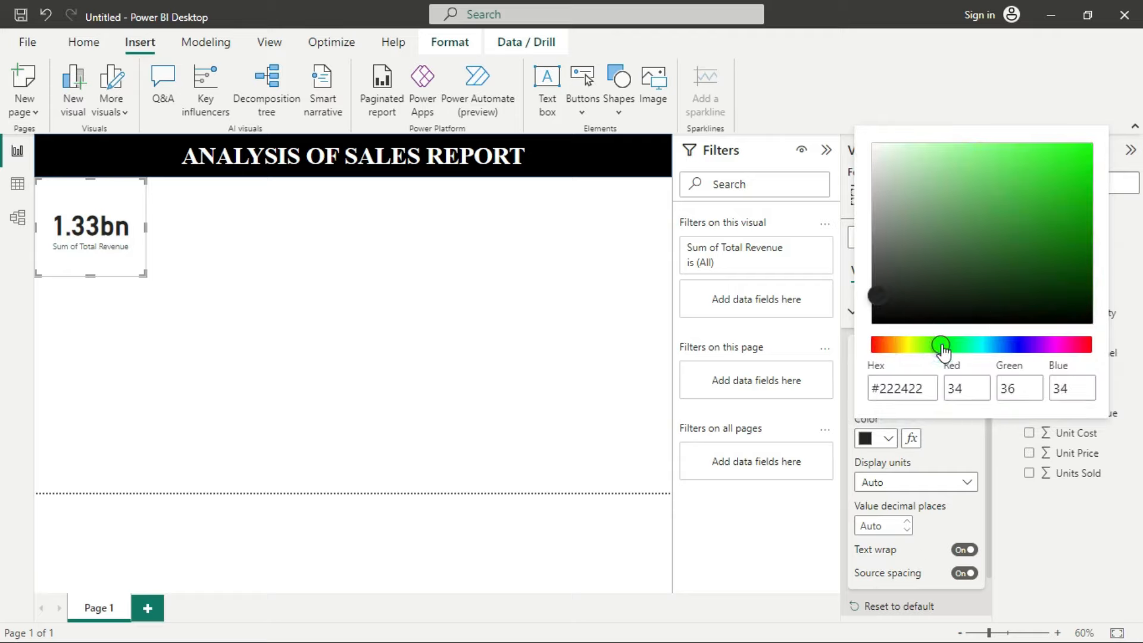
{"action": "left_click", "coordinate": [1088, 168]}
{"action": "left_click", "coordinate": [1087, 173]}
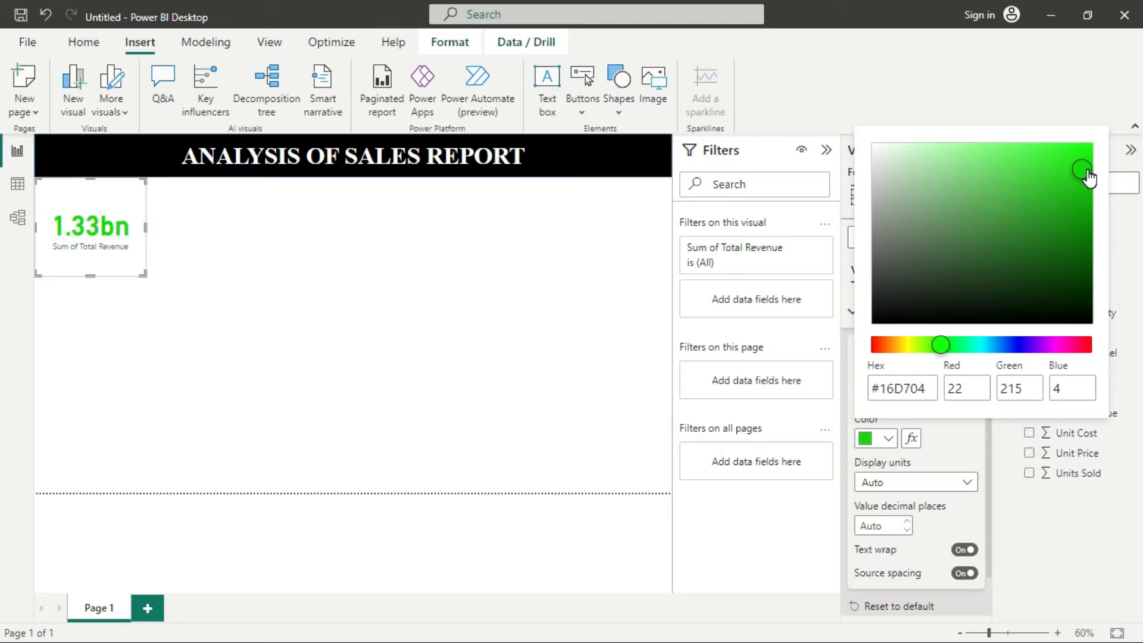
{"action": "left_click_drag", "start_coordinate": [1087, 177], "coordinate": [1093, 179]}
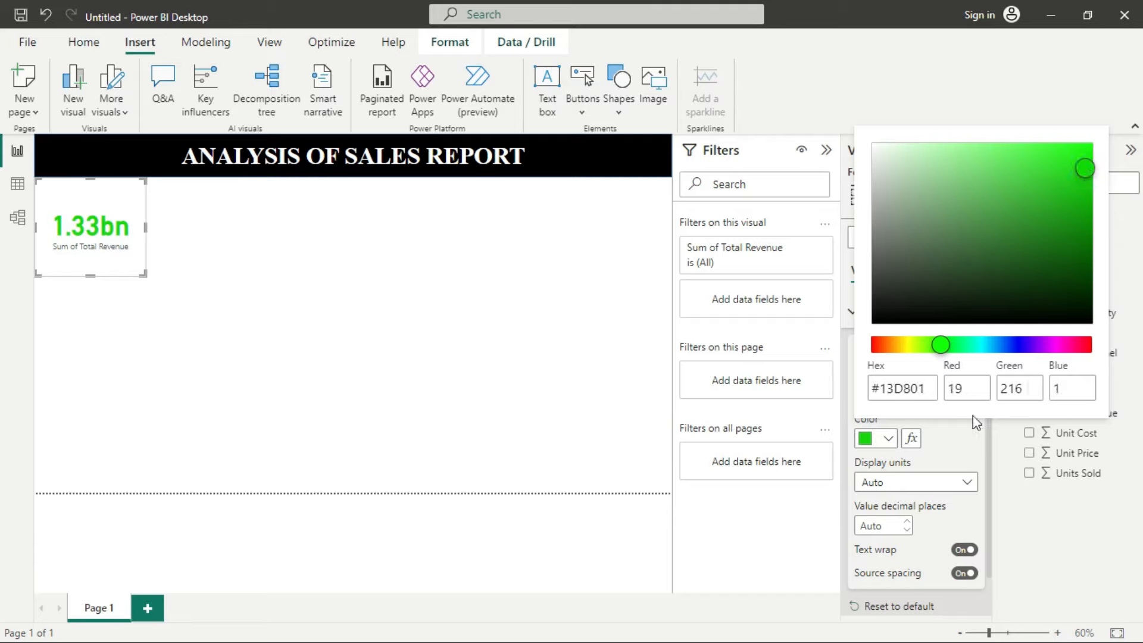
{"action": "left_click", "coordinate": [936, 439]}
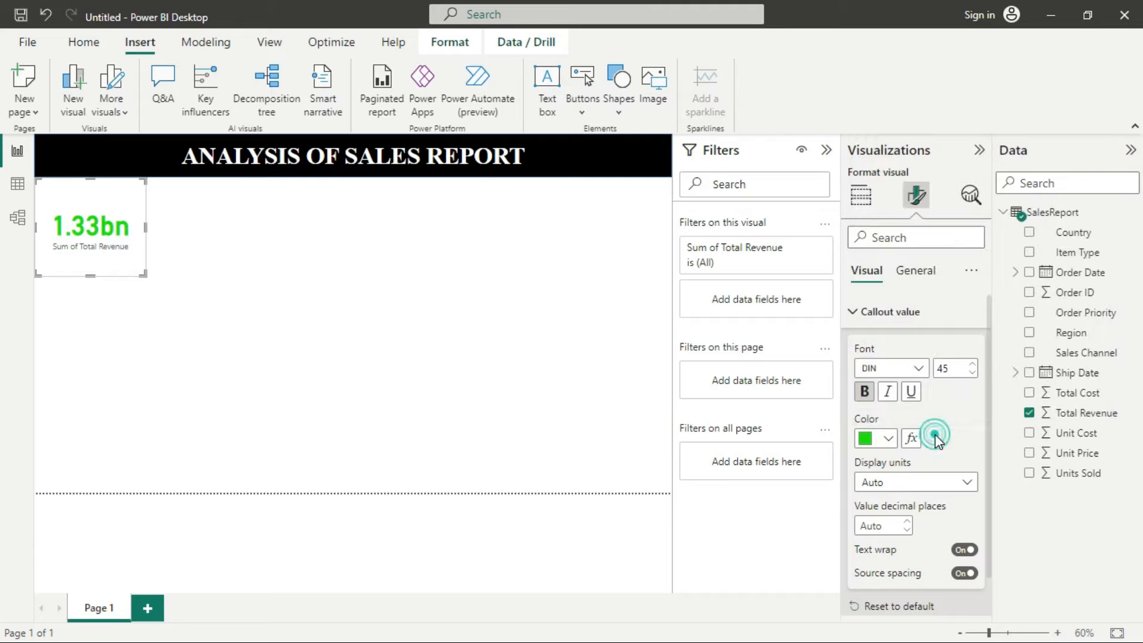
Remove bold from the card's callout value and turn off its category label
{"action": "left_click", "coordinate": [865, 393]}
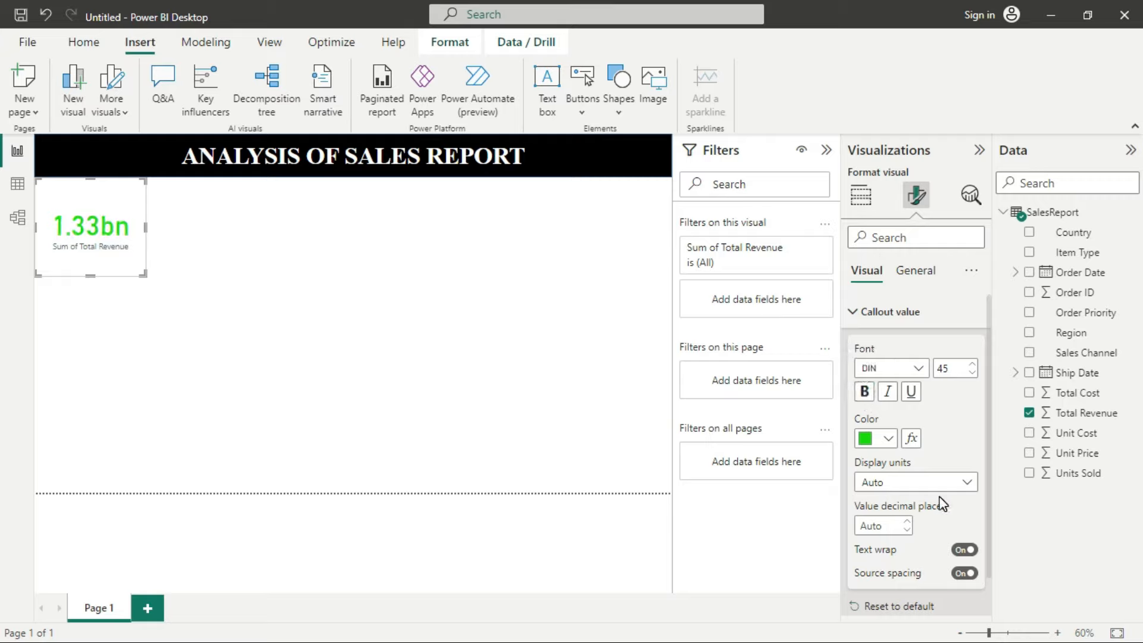
{"action": "scroll", "coordinate": [937, 493], "scroll_direction": "down", "scroll_amount": 1}
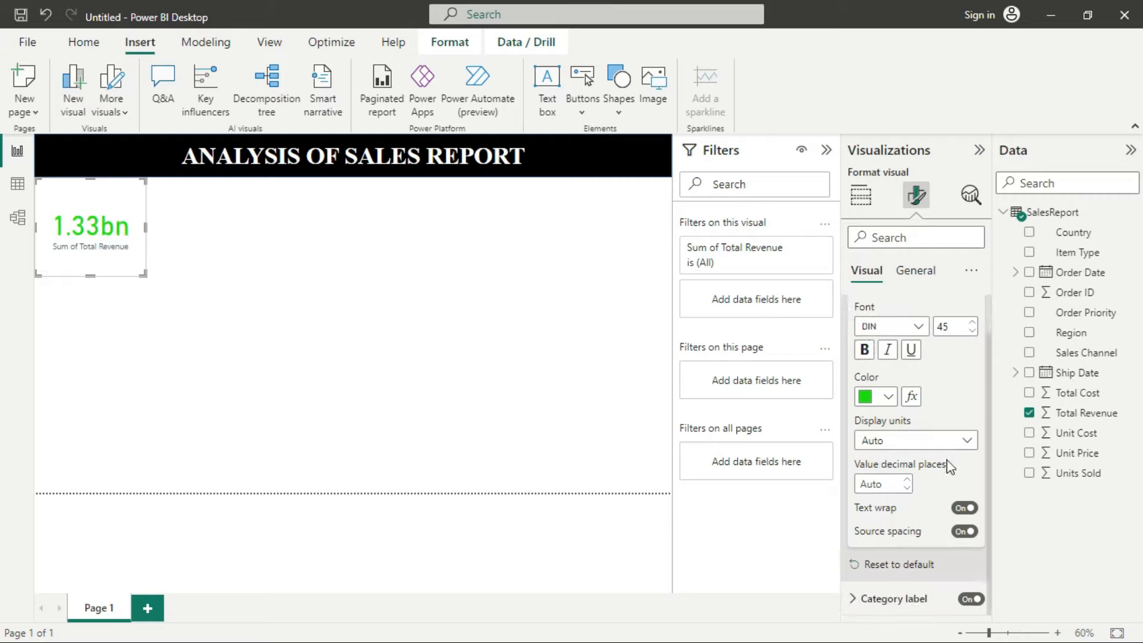
{"action": "left_click", "coordinate": [962, 440]}
{"action": "left_click", "coordinate": [962, 440]}
{"action": "left_click", "coordinate": [873, 289]}
{"action": "scroll", "coordinate": [882, 307], "scroll_direction": "up", "scroll_amount": 1}
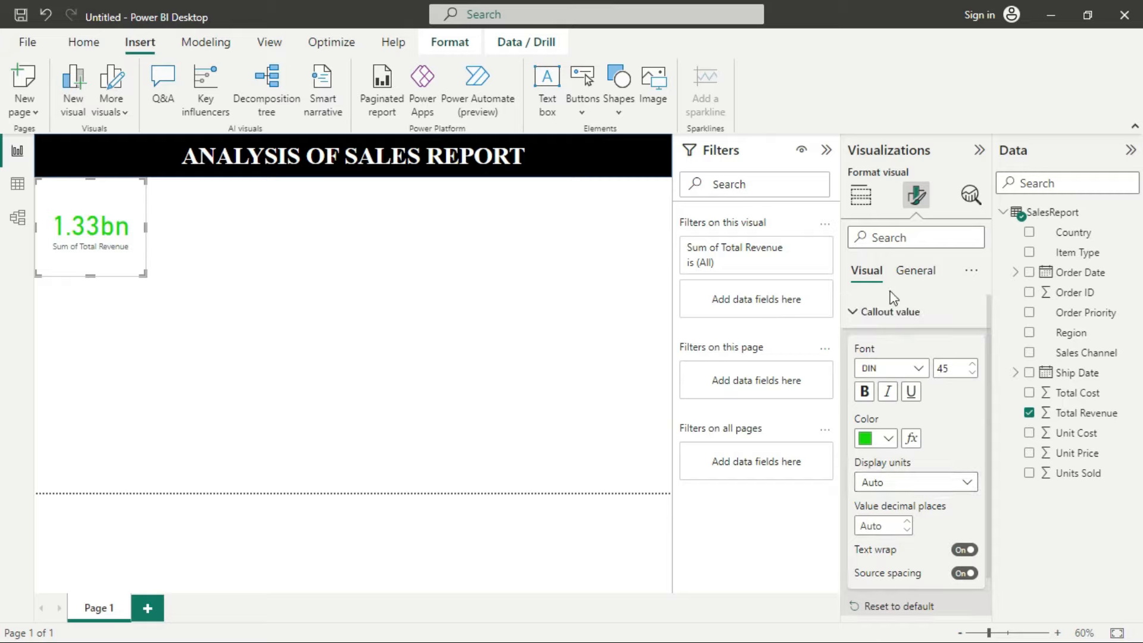
{"action": "left_click", "coordinate": [874, 314]}
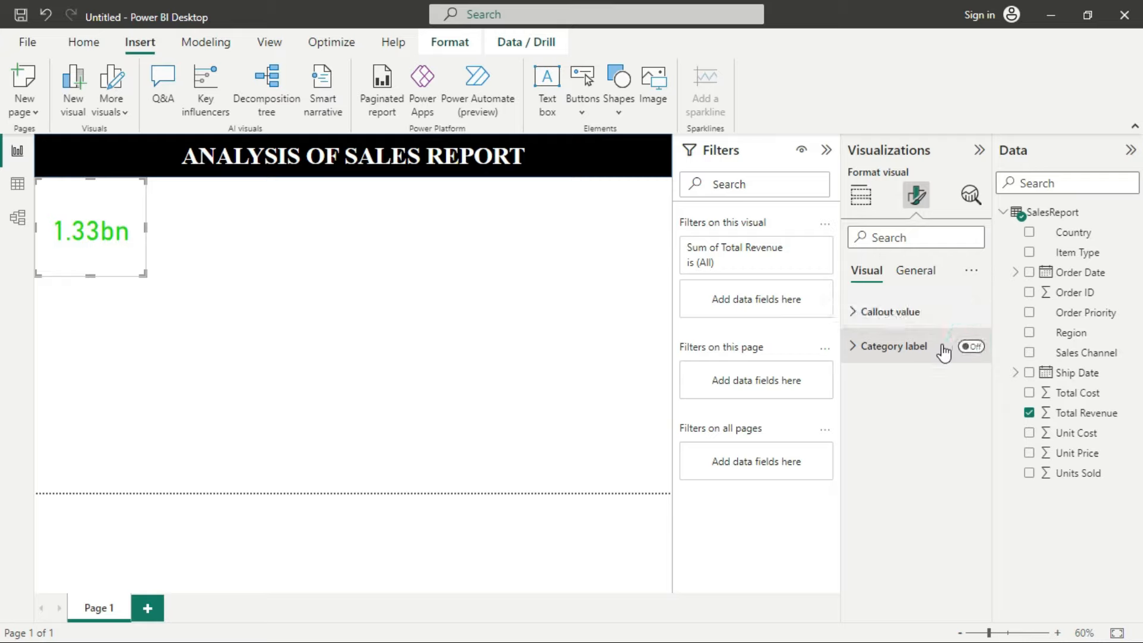
Enable the card's title and enter TOTAL REVENUE as its text
{"action": "left_click", "coordinate": [921, 276]}
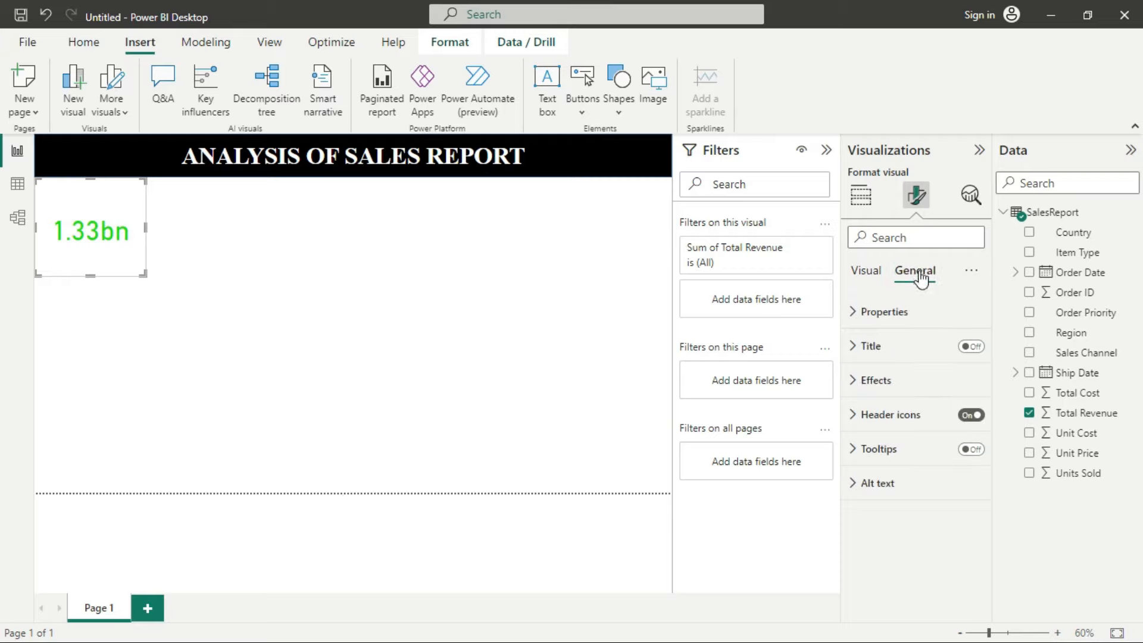
{"action": "left_click", "coordinate": [972, 348]}
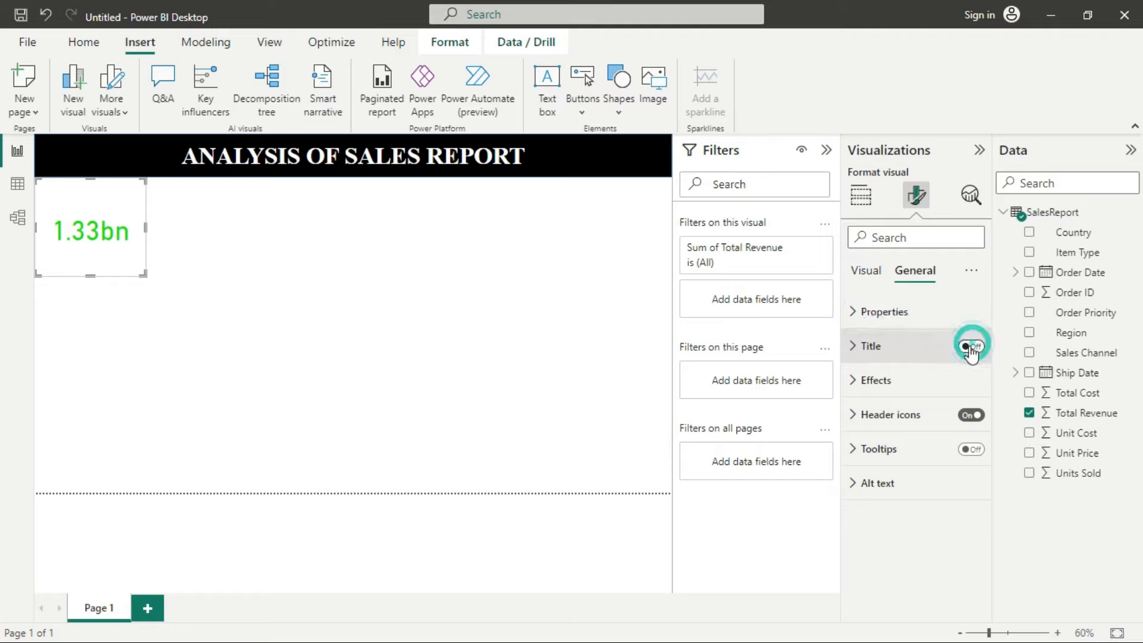
{"action": "left_click", "coordinate": [887, 347]}
{"action": "left_click", "coordinate": [886, 425]}
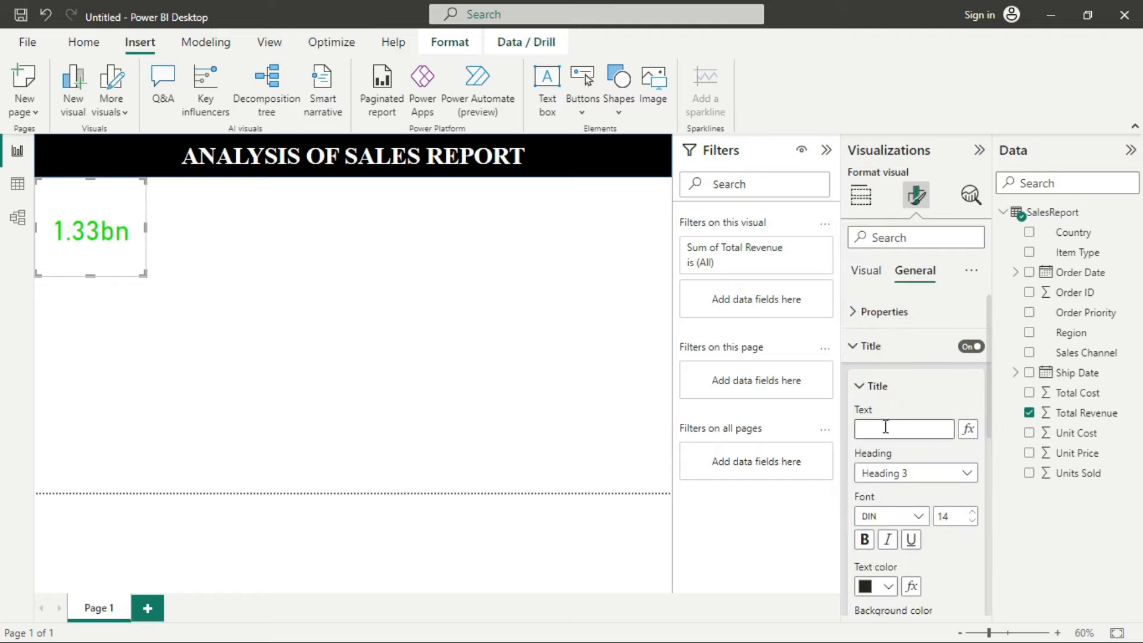
{"action": "type", "text": "TOTAL REVENUE"}
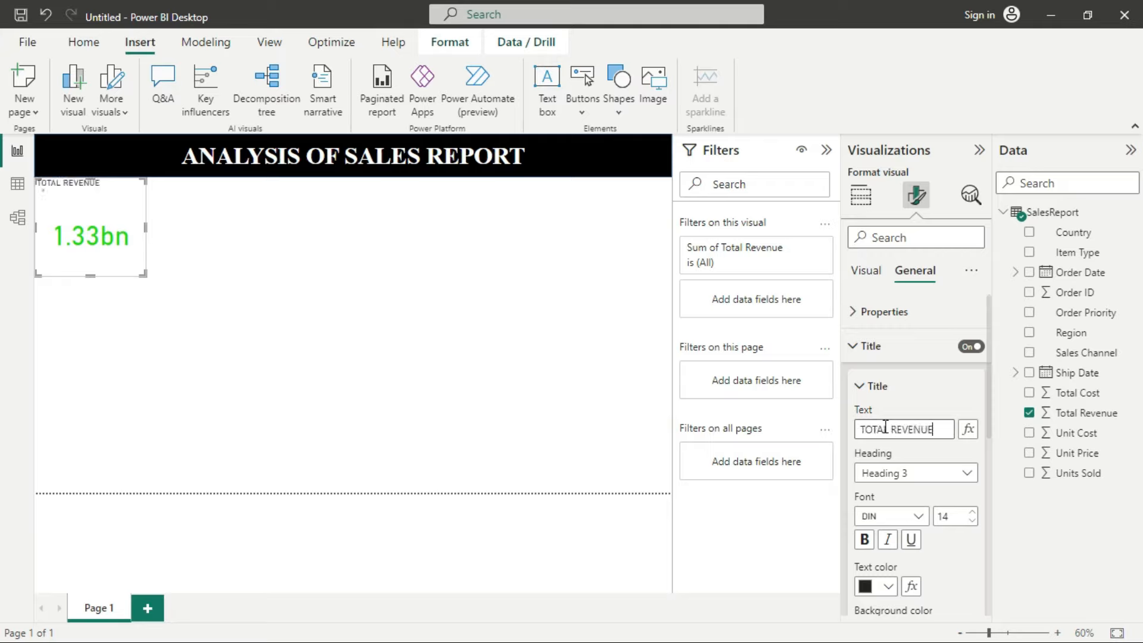
Set the card title's heading style to Heading 2 and make the title bold
{"action": "left_click", "coordinate": [931, 472]}
{"action": "left_click", "coordinate": [904, 512]}
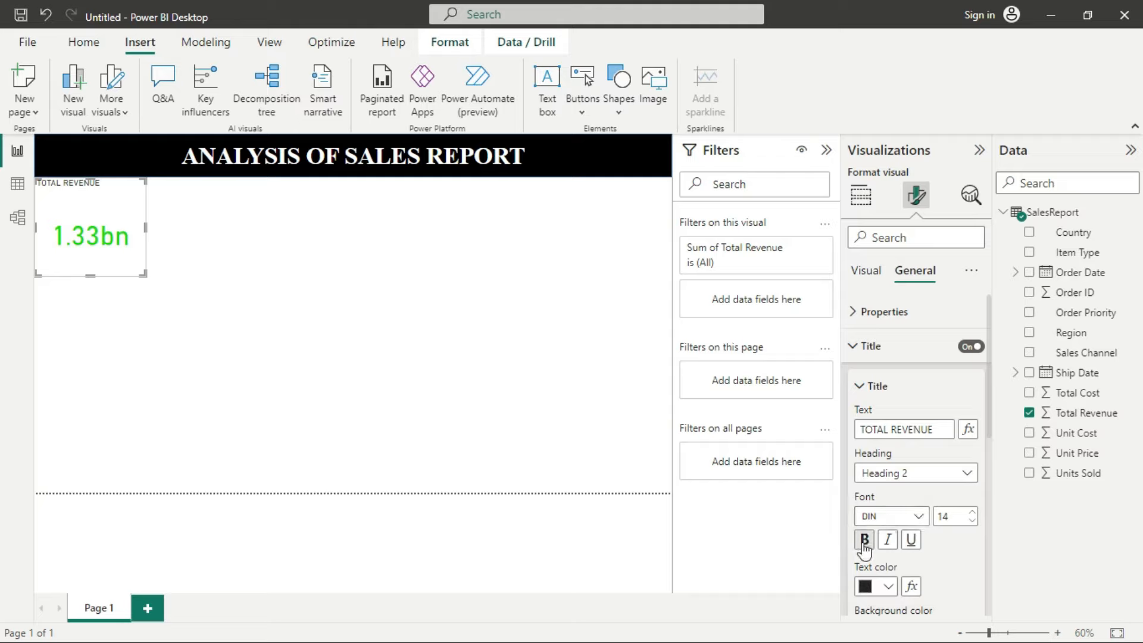
{"action": "left_click", "coordinate": [874, 540]}
Center the card title horizontally and set its font size to 16
{"action": "scroll", "coordinate": [896, 570], "scroll_direction": "down", "scroll_amount": 1}
{"action": "scroll", "coordinate": [896, 570], "scroll_direction": "down", "scroll_amount": 2}
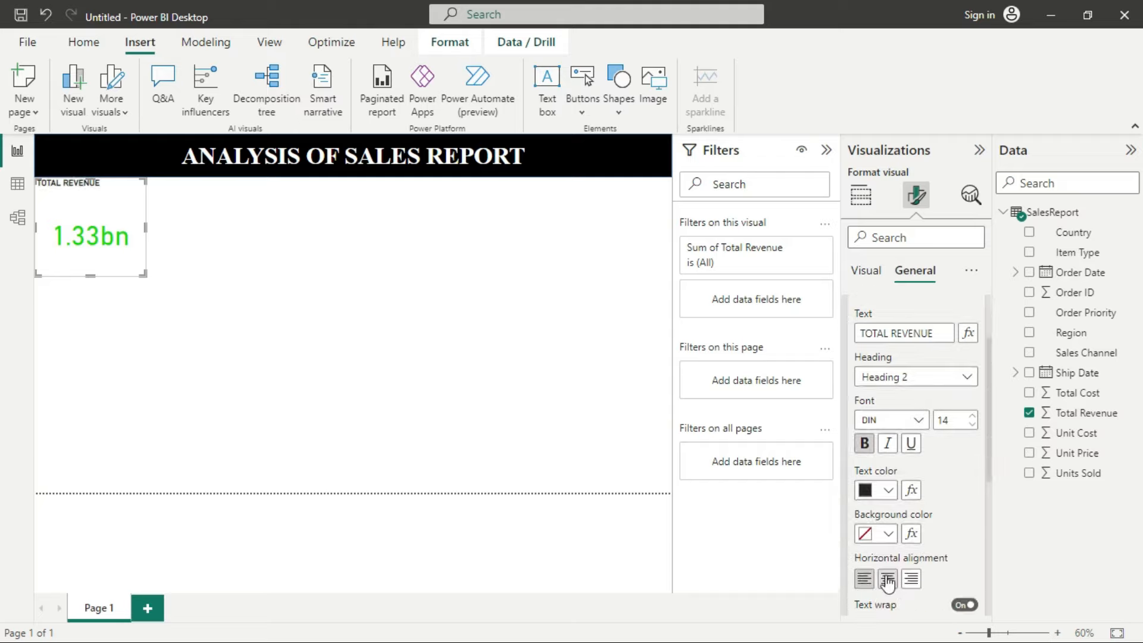
{"action": "left_click", "coordinate": [888, 578]}
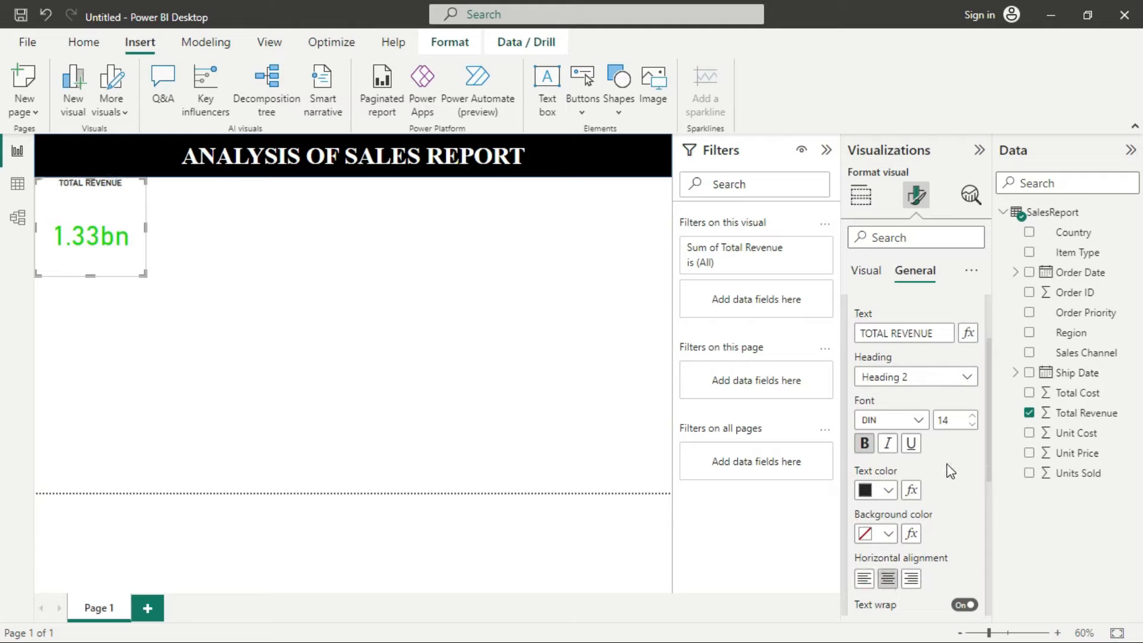
{"action": "left_click", "coordinate": [972, 415]}
{"action": "left_click", "coordinate": [972, 415]}
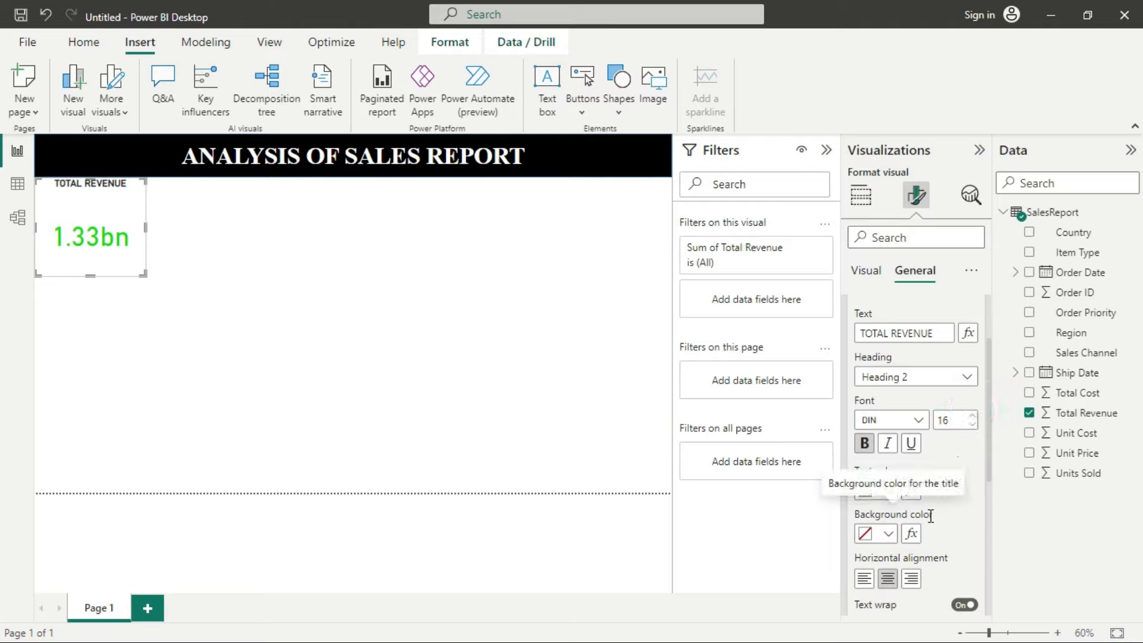
{"action": "left_click", "coordinate": [359, 324]}
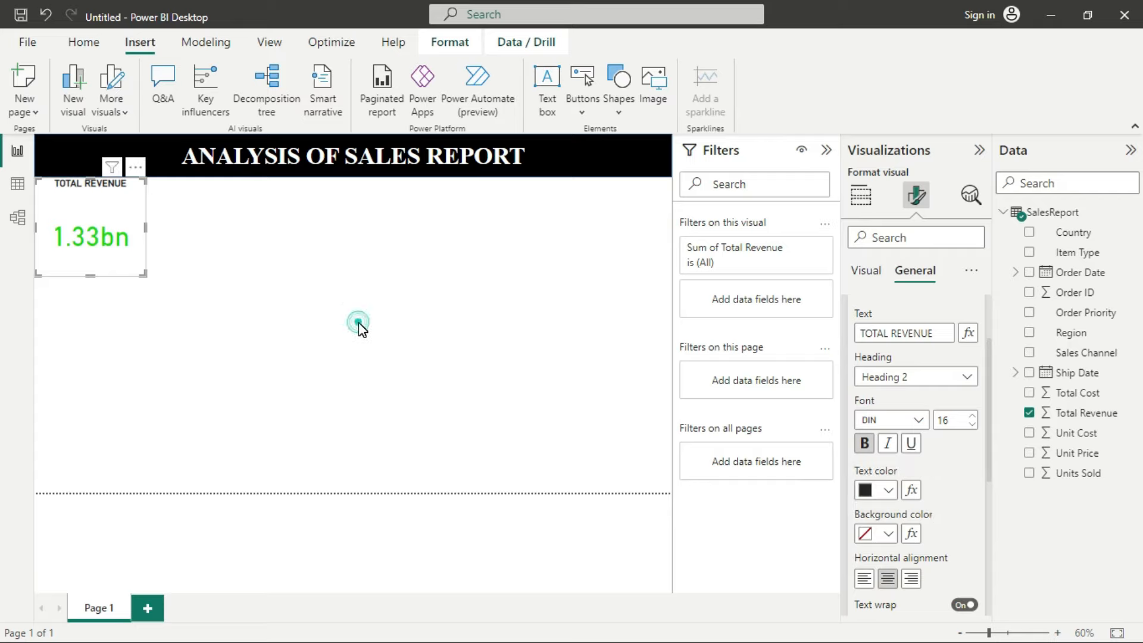
Duplicate the TOTAL REVENUE card, place the copy beside it, and summarize the copy's Total Revenue field by Average
{"action": "left_click", "coordinate": [134, 228]}
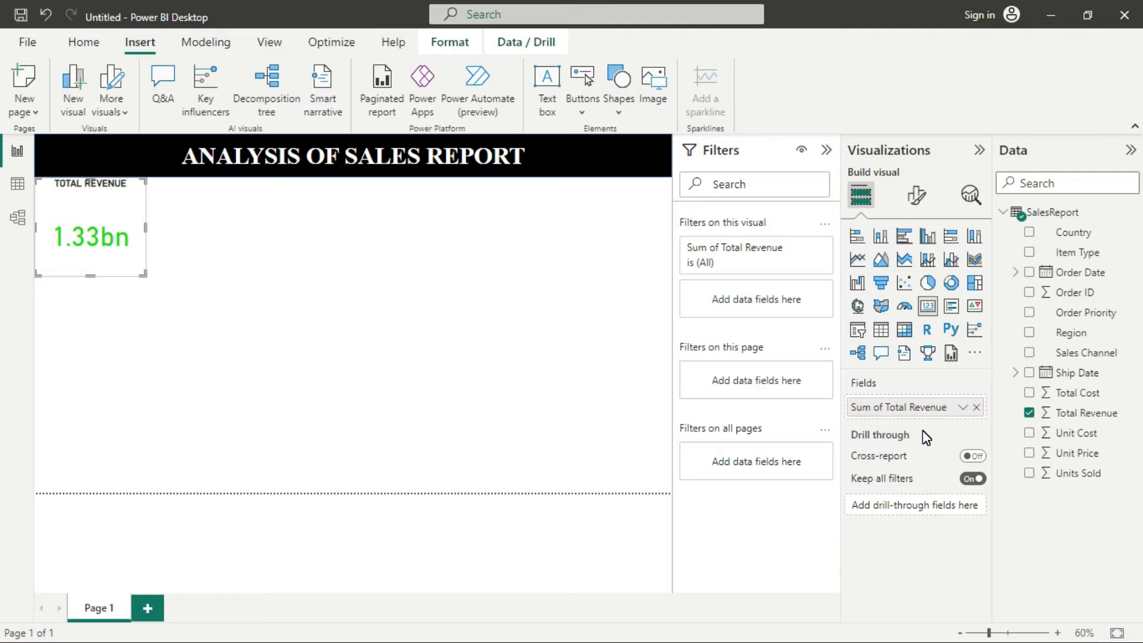
{"action": "mouse_move", "coordinate": [148, 275]}
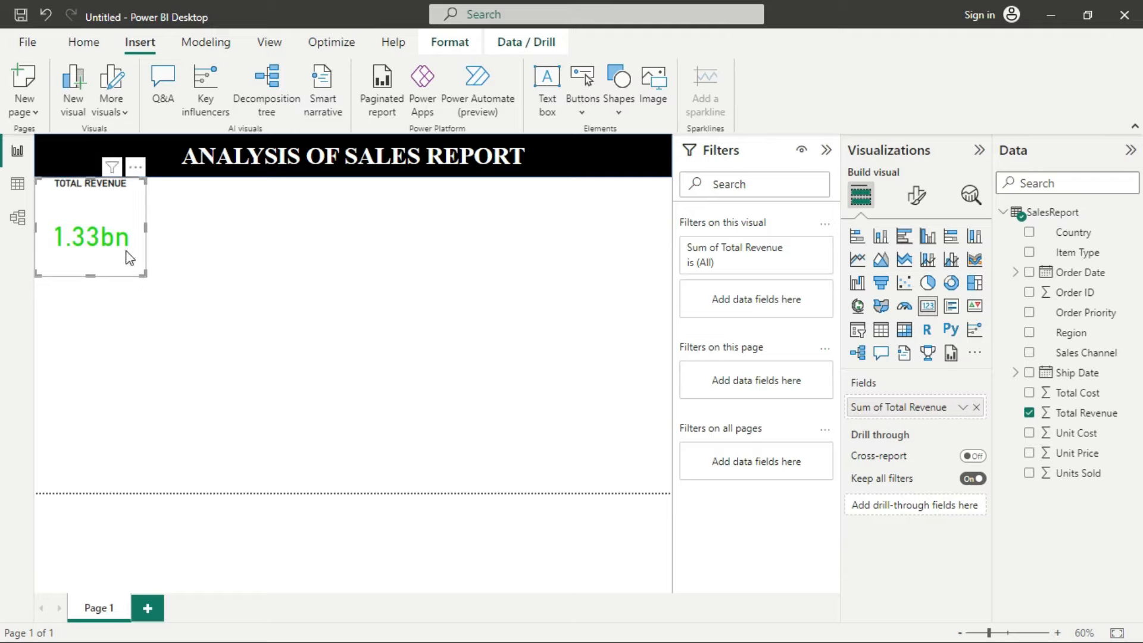
{"action": "left_click", "coordinate": [117, 219]}
{"action": "right_click", "coordinate": [117, 218]}
{"action": "mouse_move", "coordinate": [160, 262]}
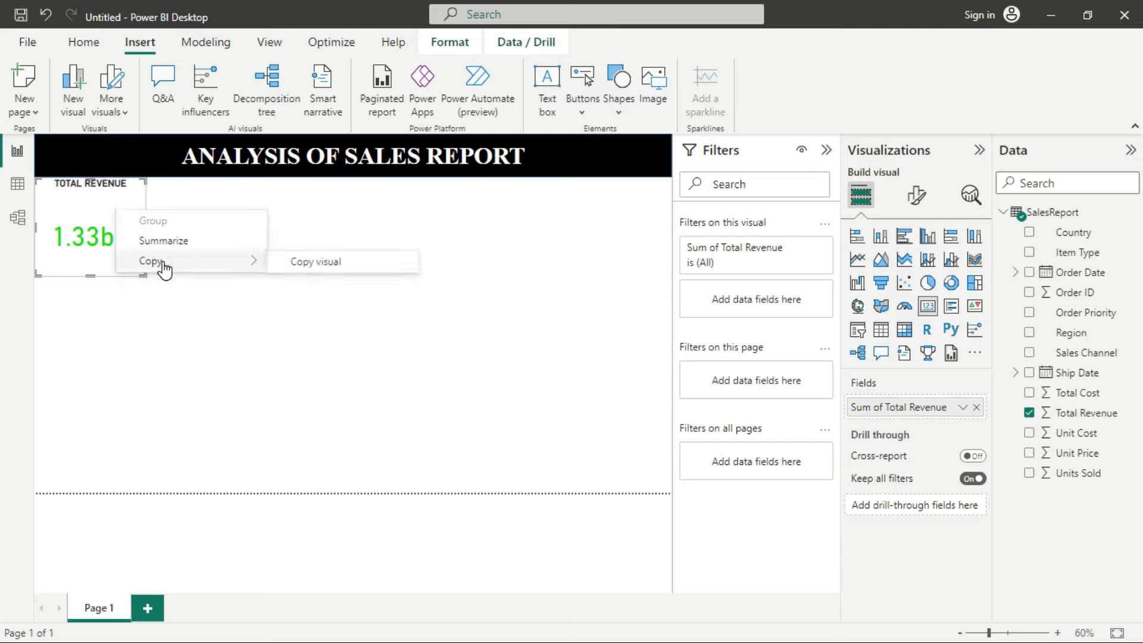
{"action": "left_click", "coordinate": [318, 276]}
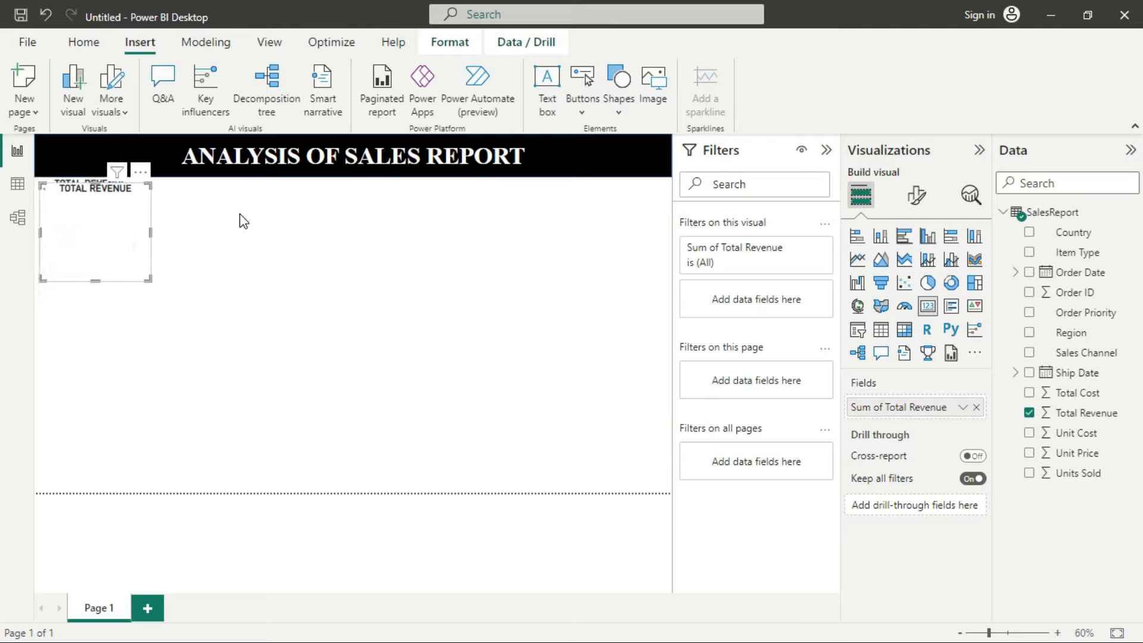
{"action": "key", "text": "ctrl+v"}
{"action": "left_click_drag", "start_coordinate": [240, 220], "coordinate": [228, 220]}
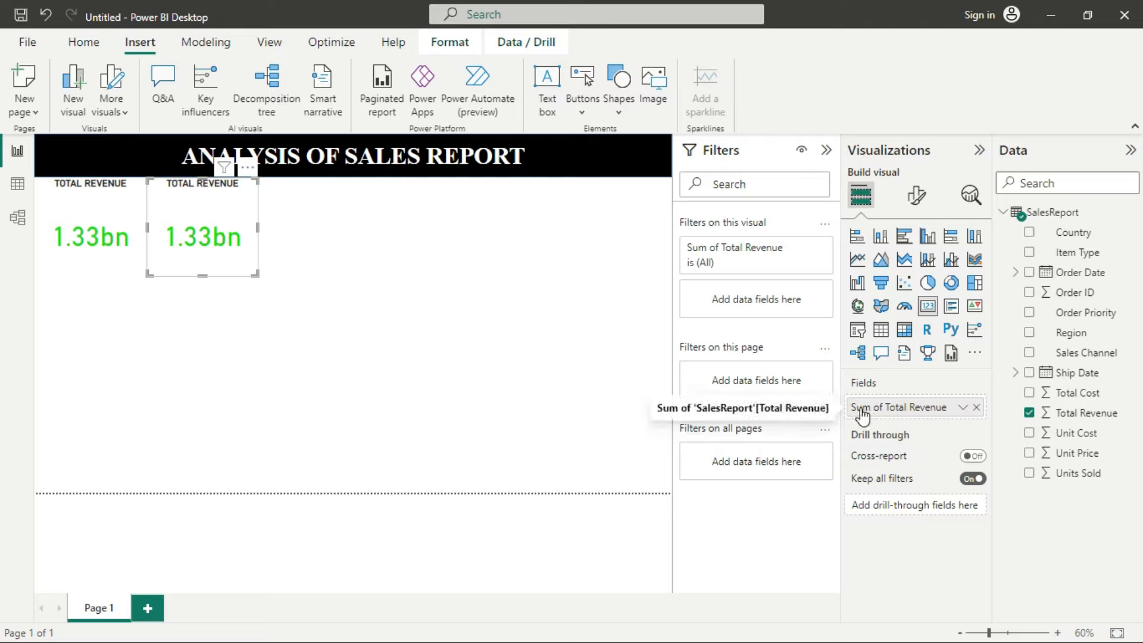
{"action": "left_click", "coordinate": [963, 408]}
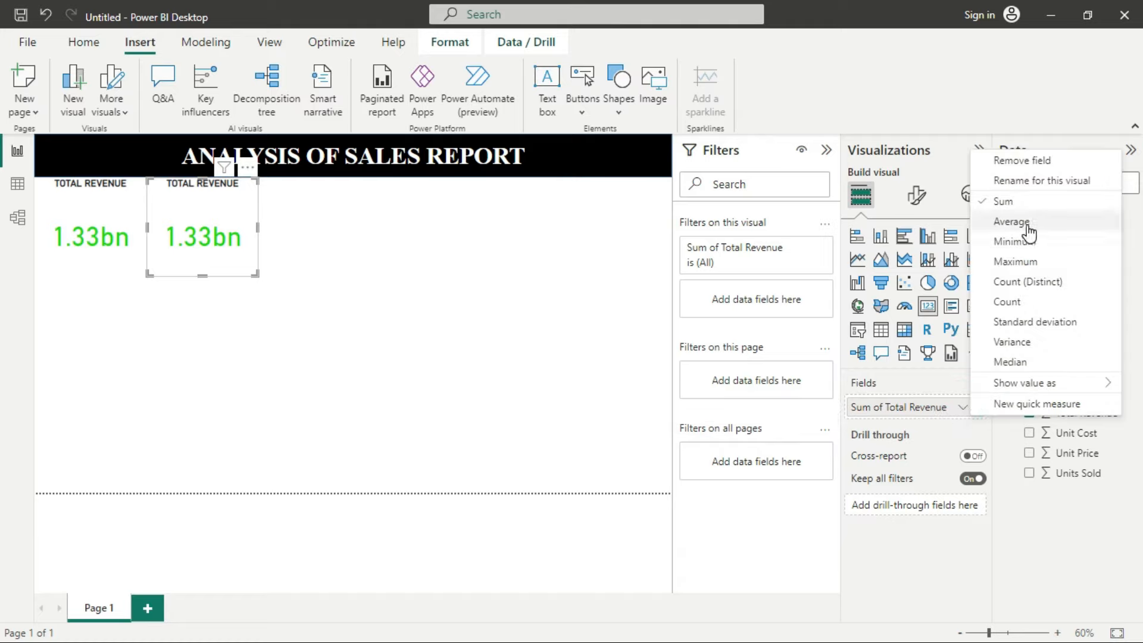
{"action": "left_click", "coordinate": [1028, 223]}
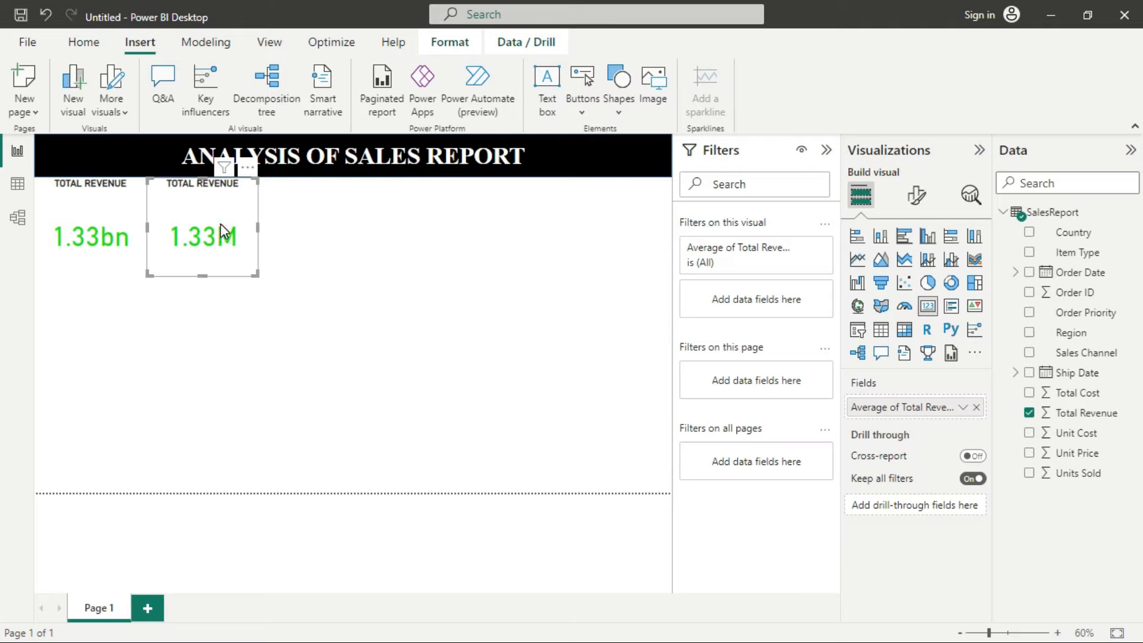
Paste another copy of the TOTAL REVENUE card and place it as the third card in the row under the banner
{"action": "left_click", "coordinate": [111, 217]}
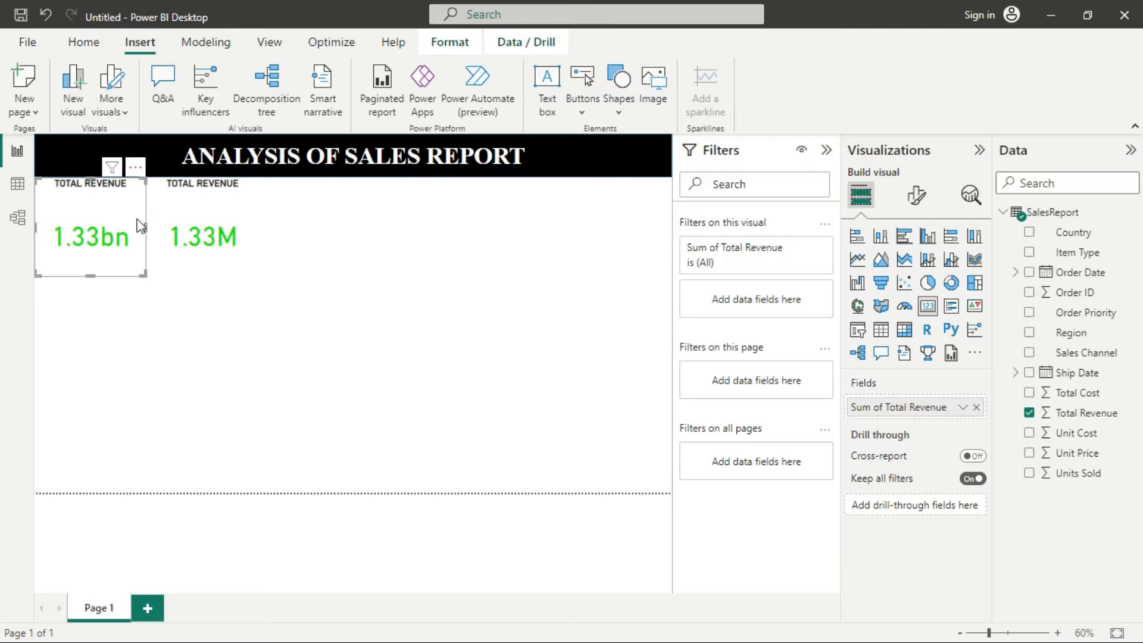
{"action": "key", "text": "ctrl+v"}
{"action": "left_click_drag", "start_coordinate": [126, 226], "coordinate": [340, 232]}
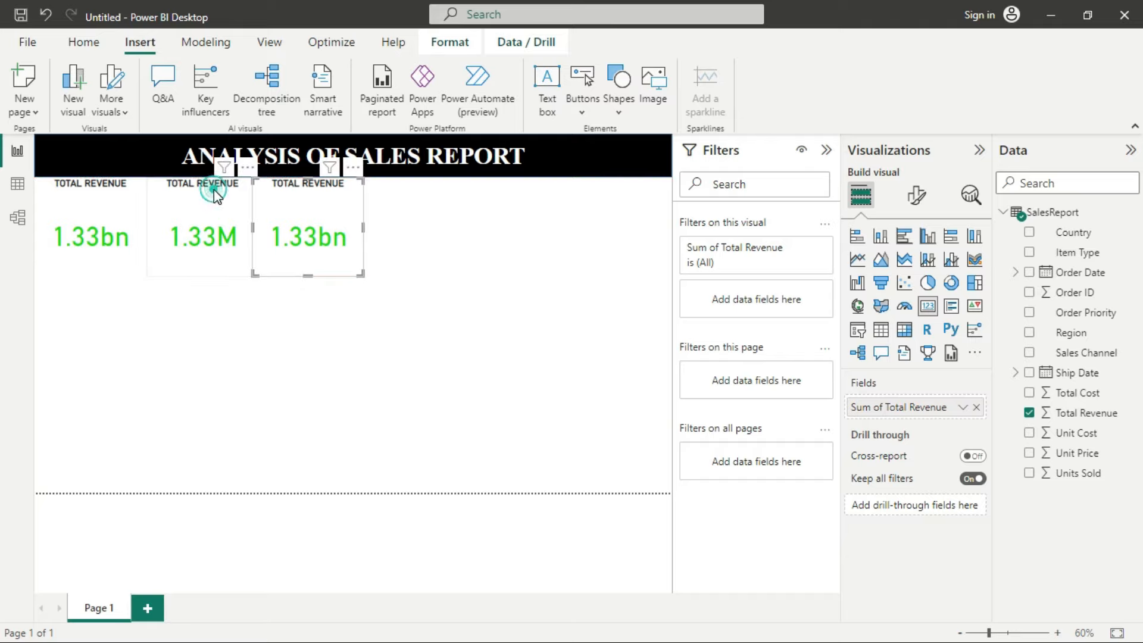
Change the title text of the second card, the one averaging Total Revenue, to AVERAGE SALES
{"action": "left_click", "coordinate": [215, 198]}
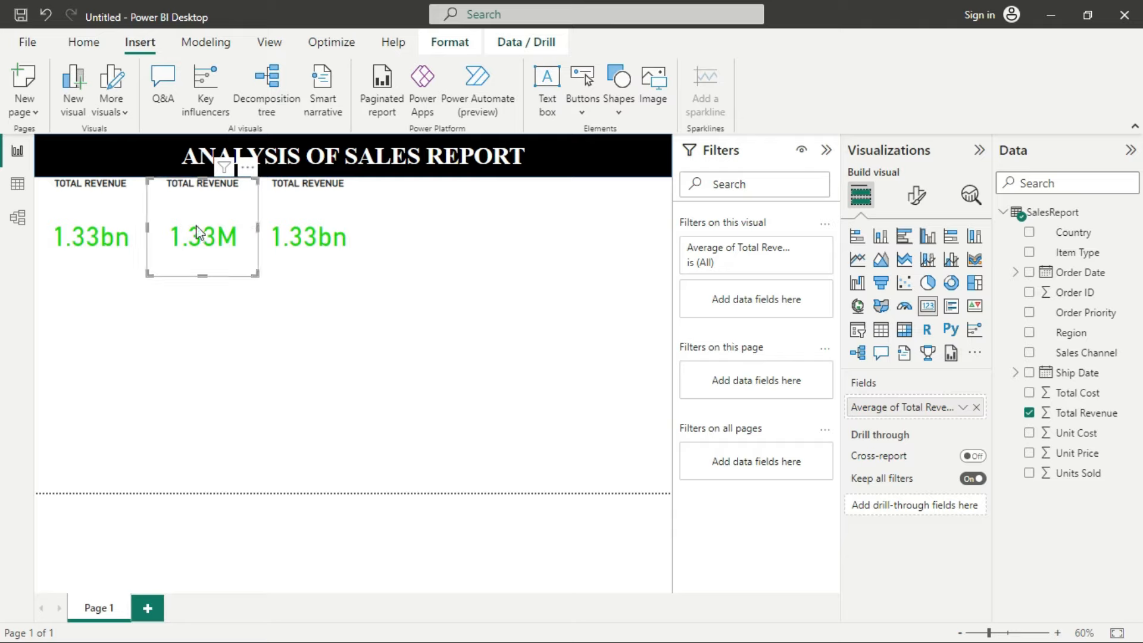
{"action": "left_click", "coordinate": [920, 198]}
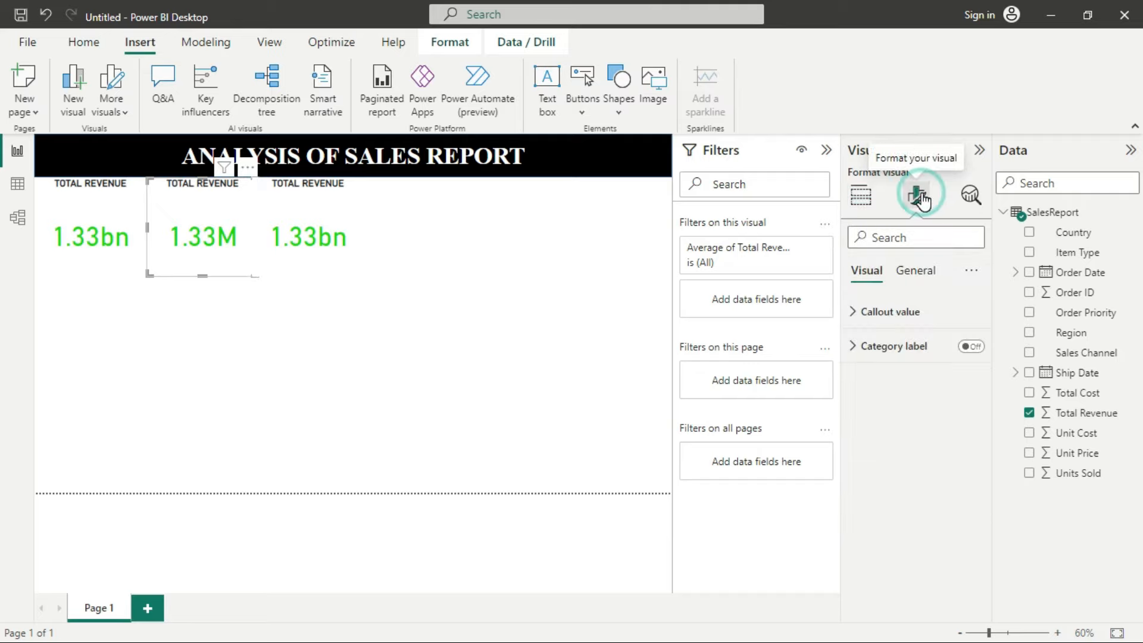
{"action": "left_click", "coordinate": [914, 272]}
{"action": "left_click", "coordinate": [900, 344]}
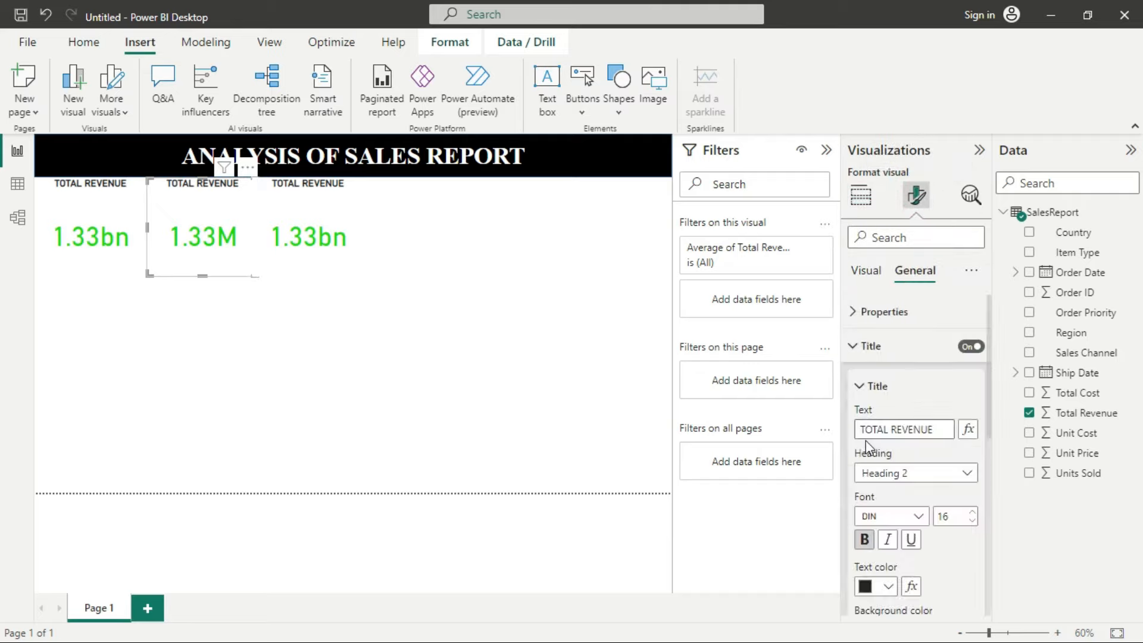
{"action": "left_click", "coordinate": [898, 429]}
{"action": "double_click", "coordinate": [874, 426]}
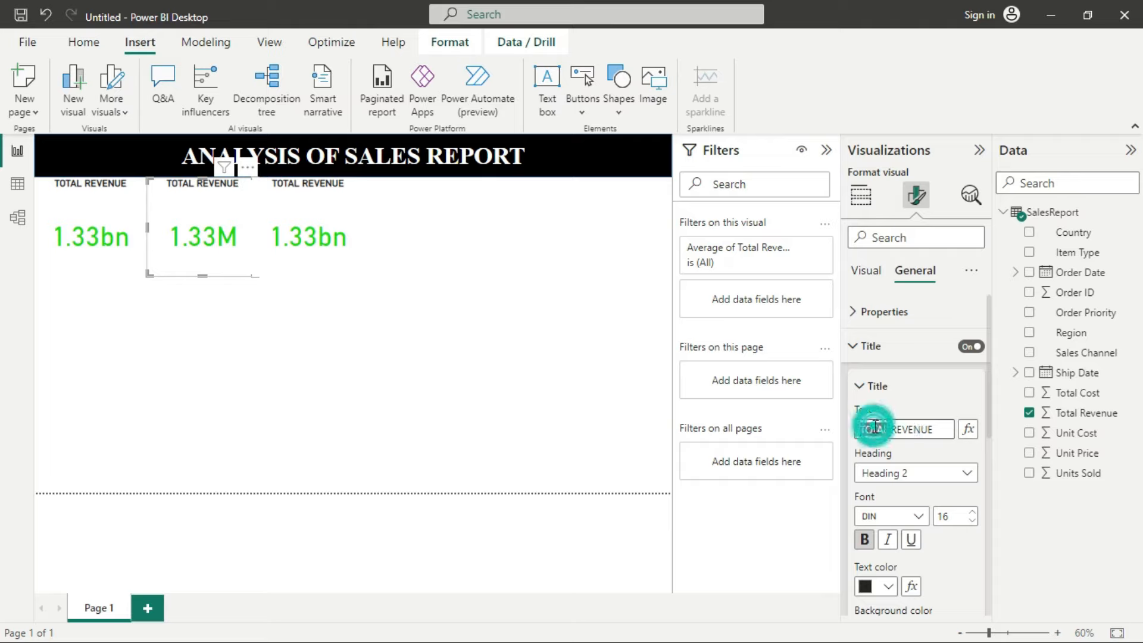
{"action": "type", "text": "avera"}
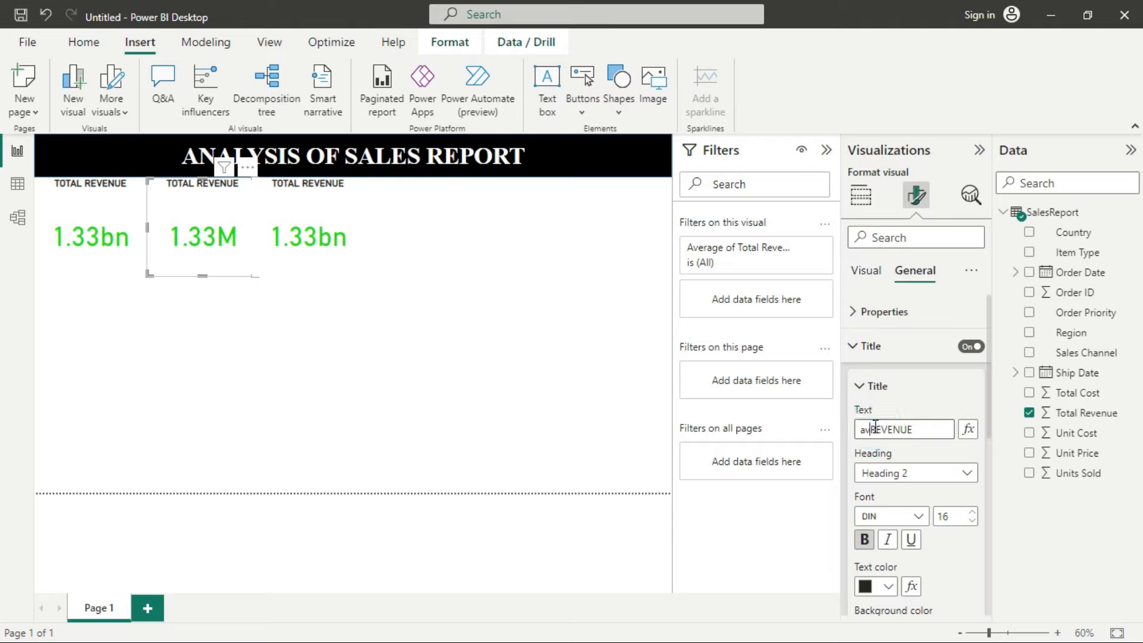
{"action": "key", "text": "BackSpace"}
{"action": "key", "text": "BackSpace"}
{"action": "key", "text": "BackSpace"}
{"action": "key", "text": "BackSpace"}
{"action": "key", "text": "BackSpace"}
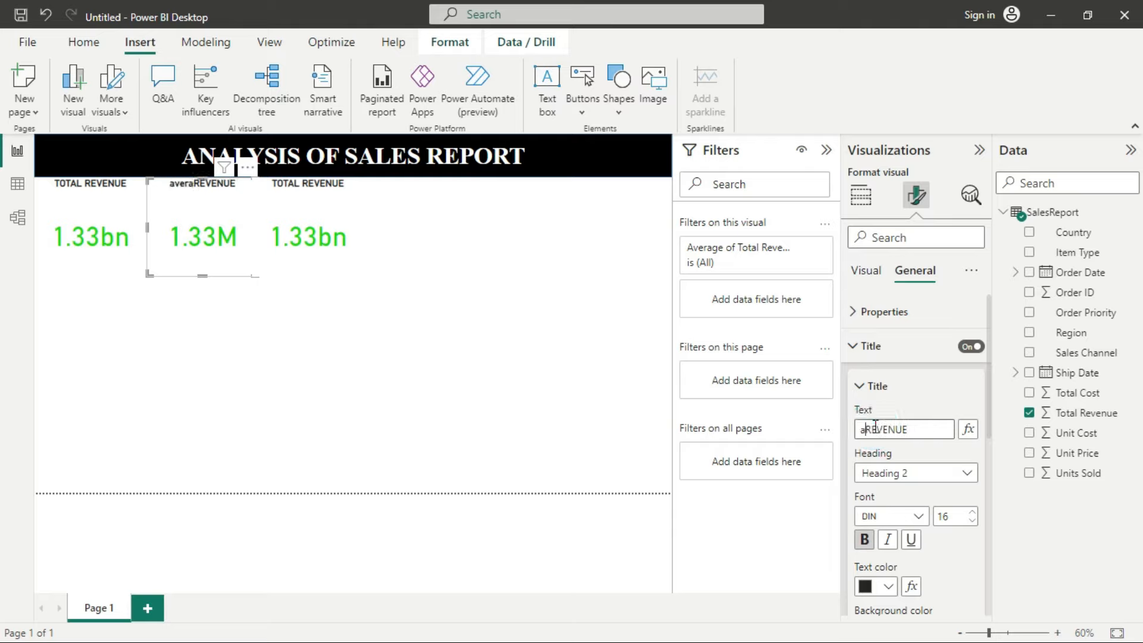
{"action": "type", "text": "AVERAGE"}
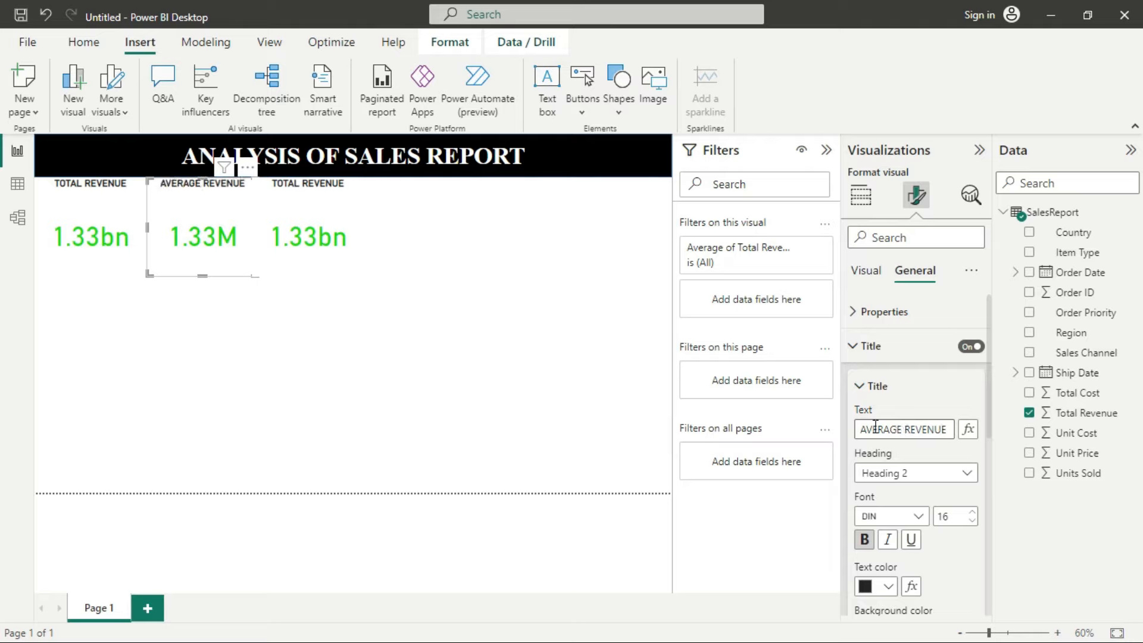
{"action": "double_click", "coordinate": [931, 430]}
{"action": "type", "text": "SAL"}
{"action": "left_click", "coordinate": [866, 387]}
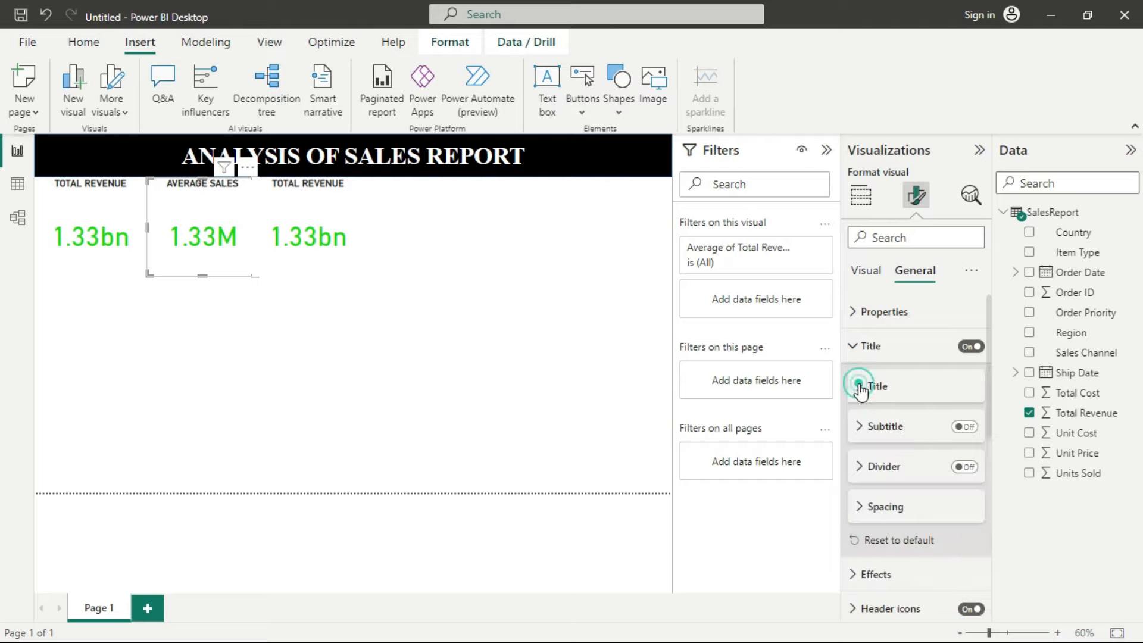
Set the callout value color of the AVERAGE SALES card to dark purple
{"action": "left_click", "coordinate": [336, 223]}
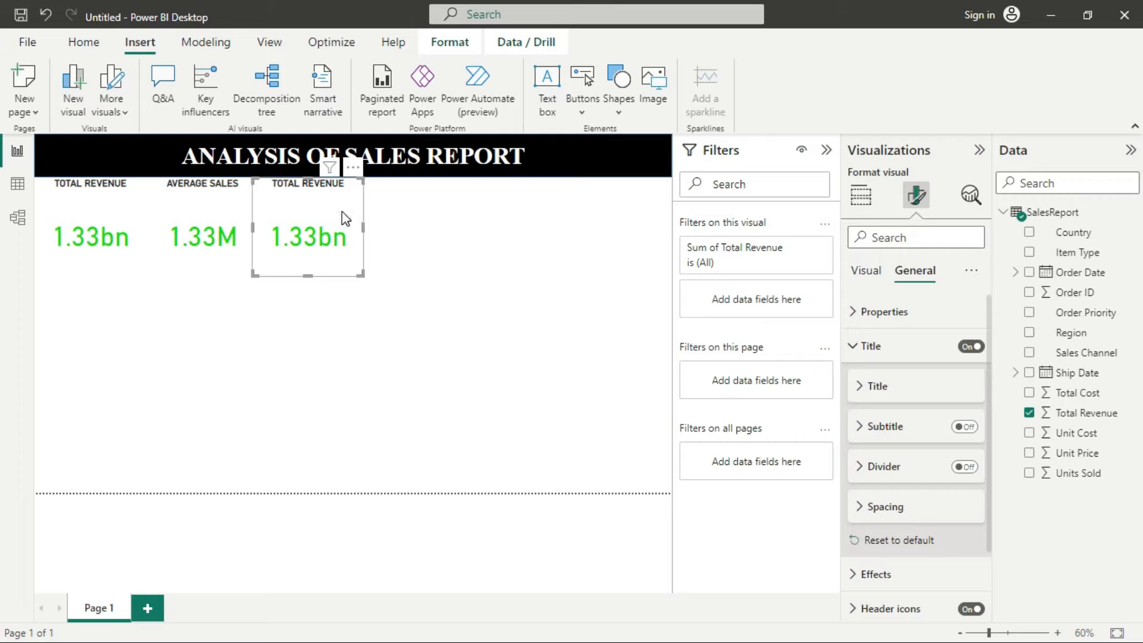
{"action": "left_click", "coordinate": [205, 239]}
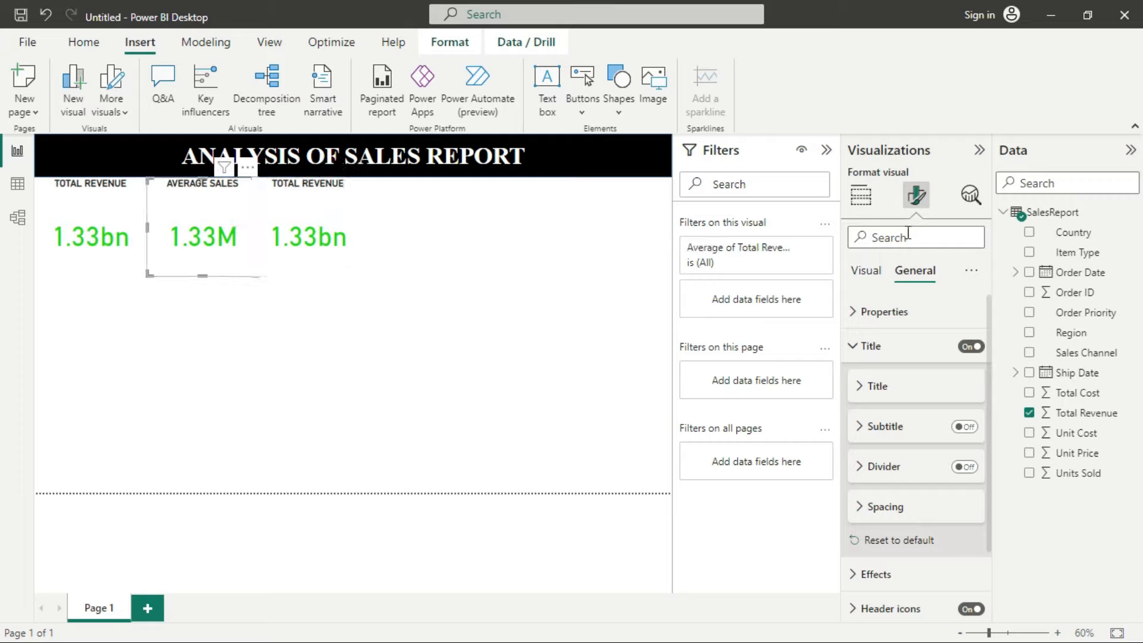
{"action": "left_click", "coordinate": [874, 280]}
{"action": "left_click", "coordinate": [904, 312]}
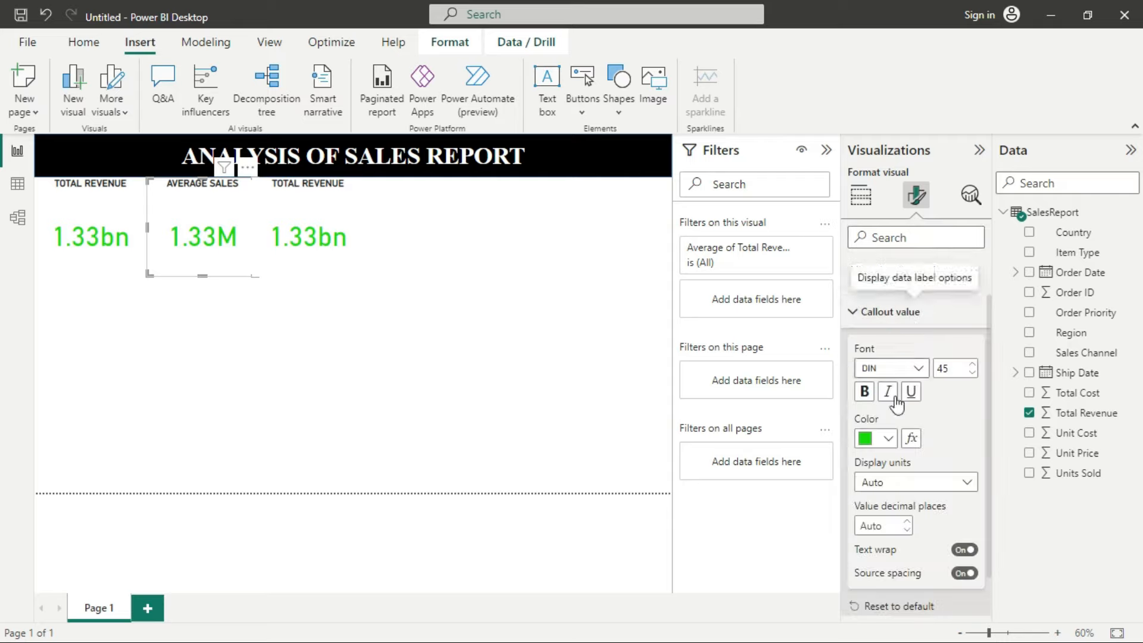
{"action": "left_click", "coordinate": [890, 439]}
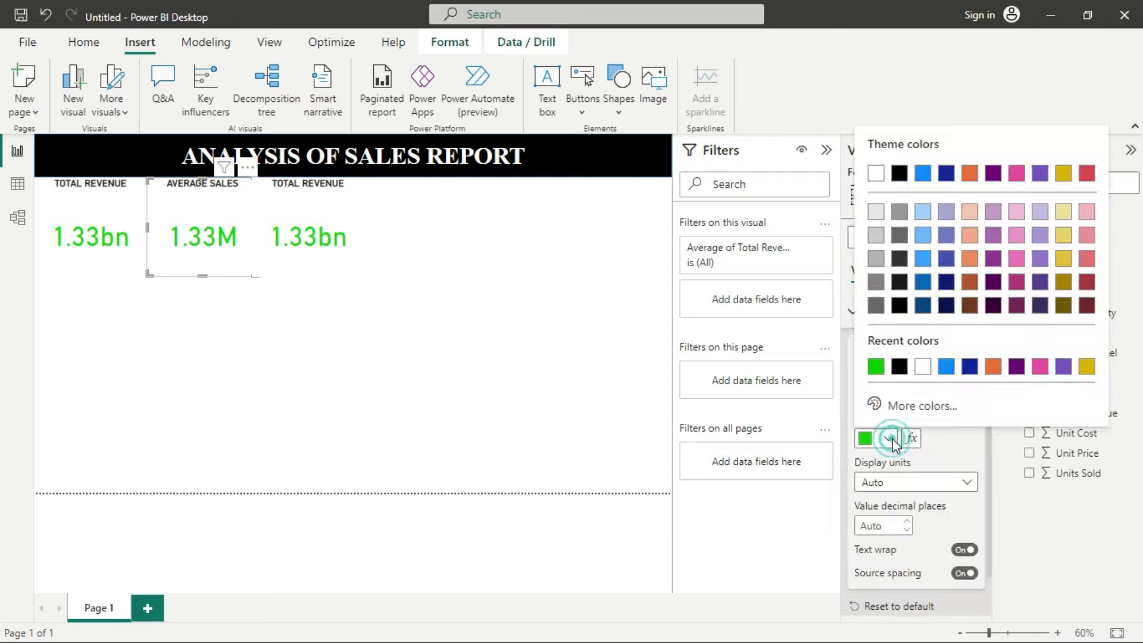
{"action": "left_click", "coordinate": [1015, 367]}
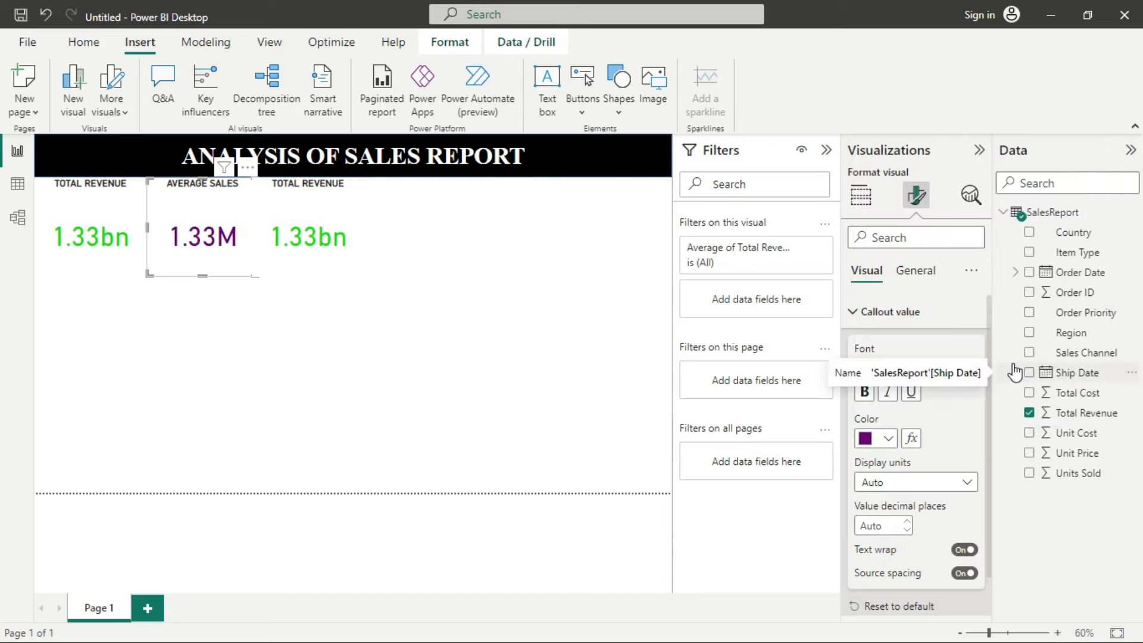
Change the aggregation of the third card's Total Revenue field to Maximum
{"action": "left_click", "coordinate": [316, 238]}
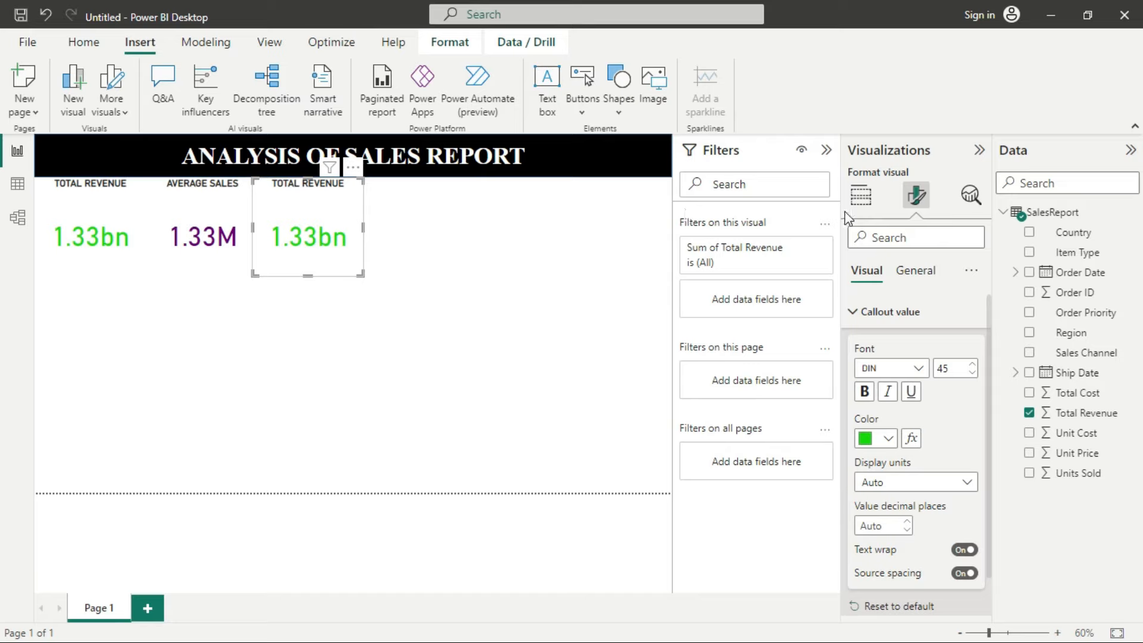
{"action": "left_click", "coordinate": [862, 199]}
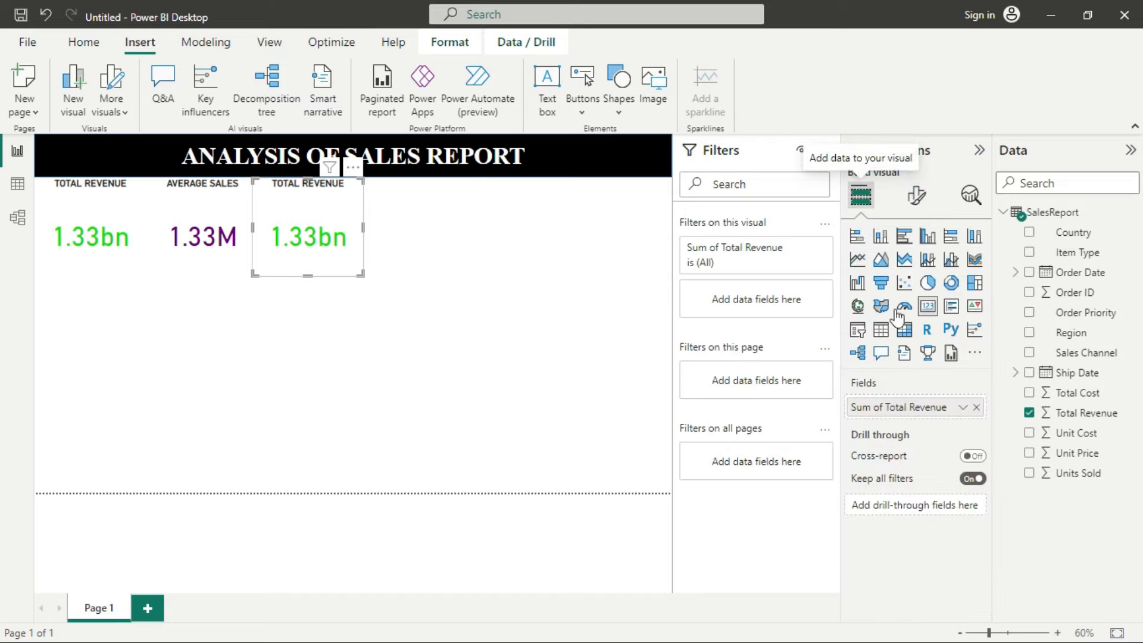
{"action": "left_click", "coordinate": [962, 410]}
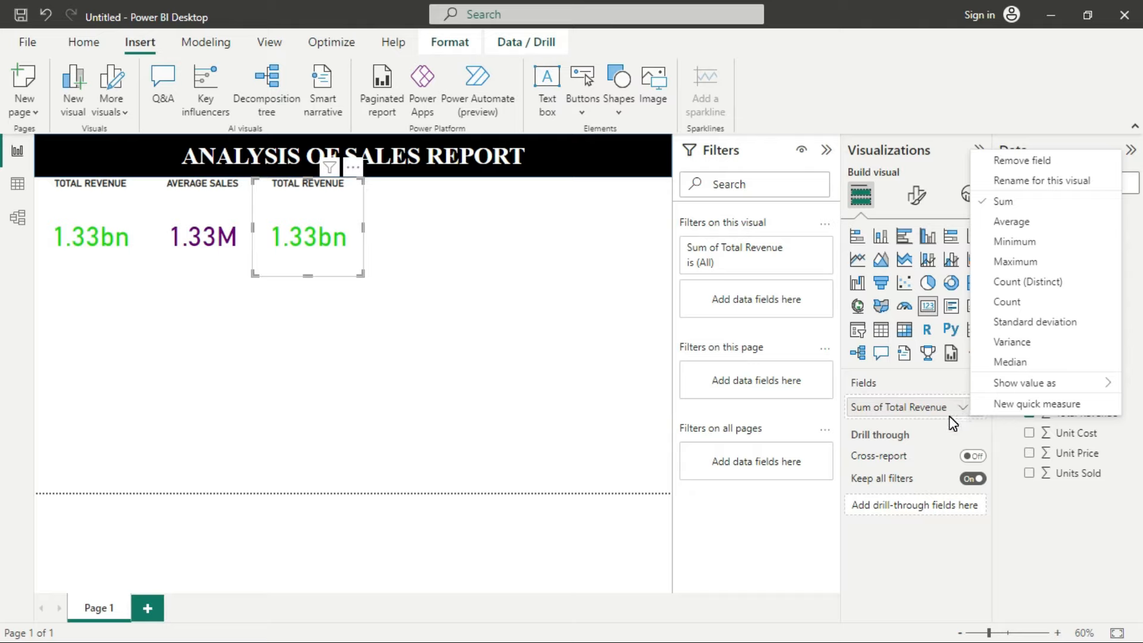
{"action": "left_click", "coordinate": [1010, 264]}
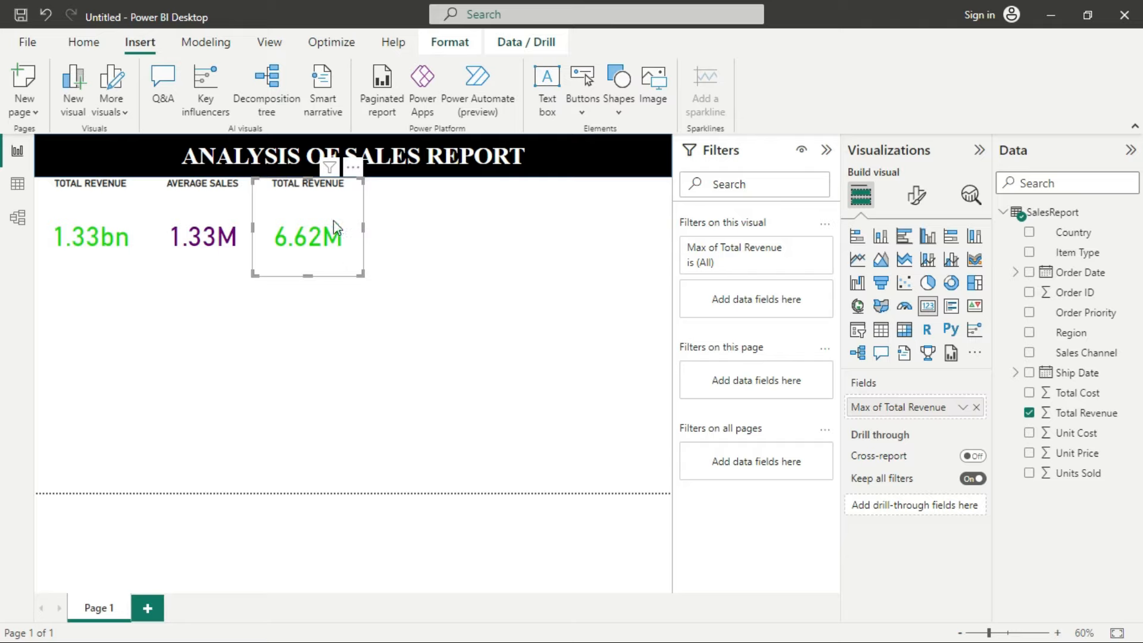
Replace the third card's title text with MAXIMUM SALES
{"action": "left_click", "coordinate": [917, 196]}
{"action": "left_click", "coordinate": [917, 271]}
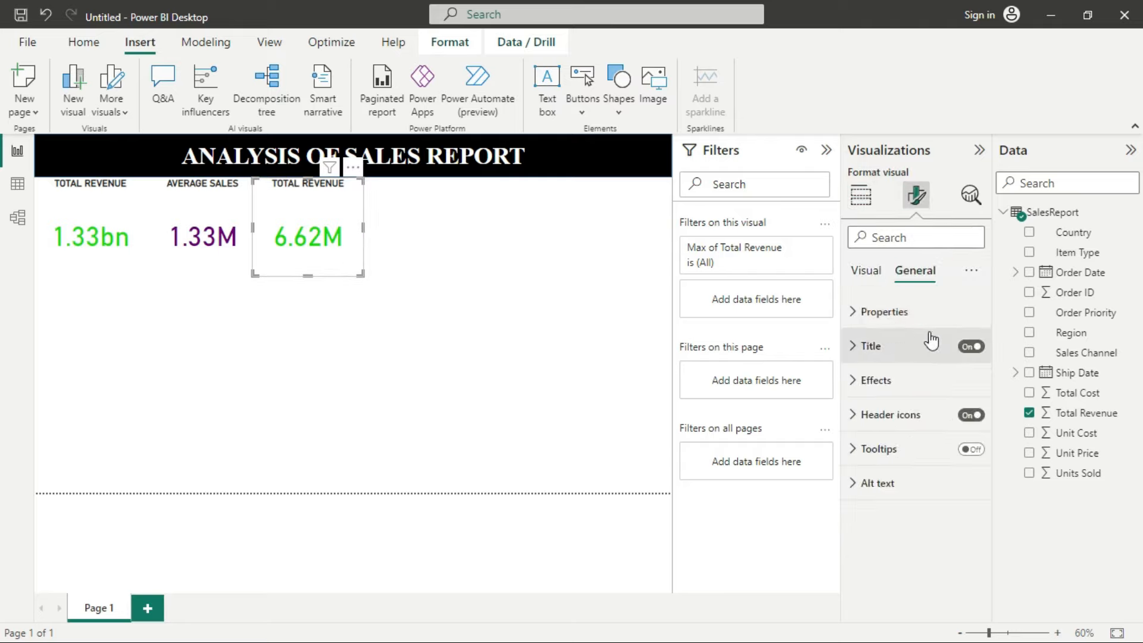
{"action": "left_click", "coordinate": [911, 351]}
{"action": "double_click", "coordinate": [872, 428]}
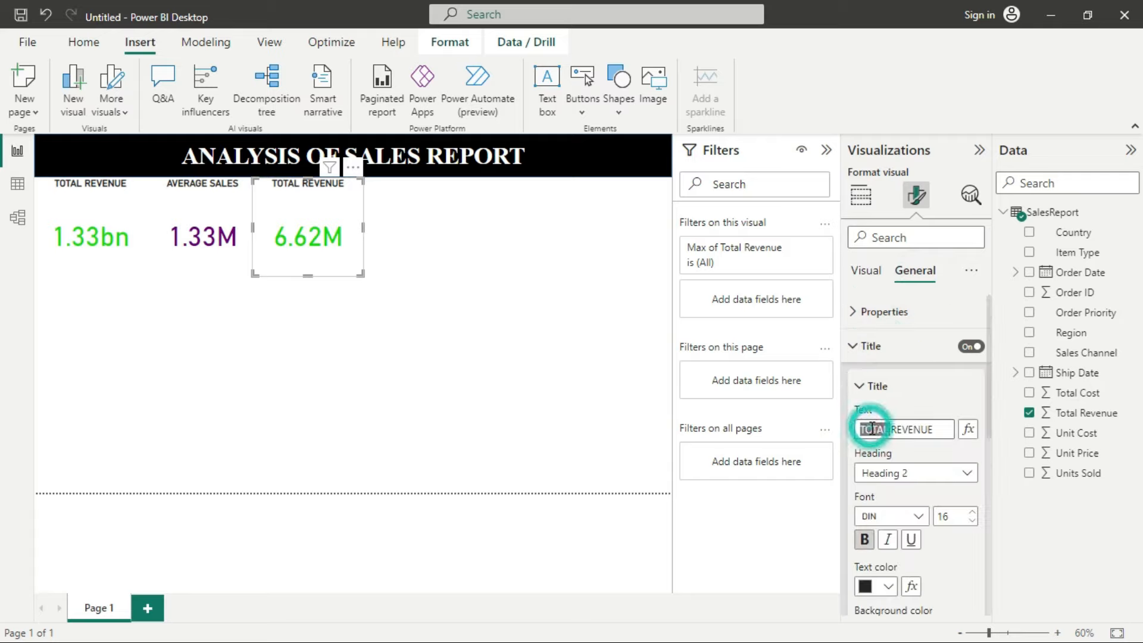
{"action": "type", "text": "MAXIMUM SALESRE"}
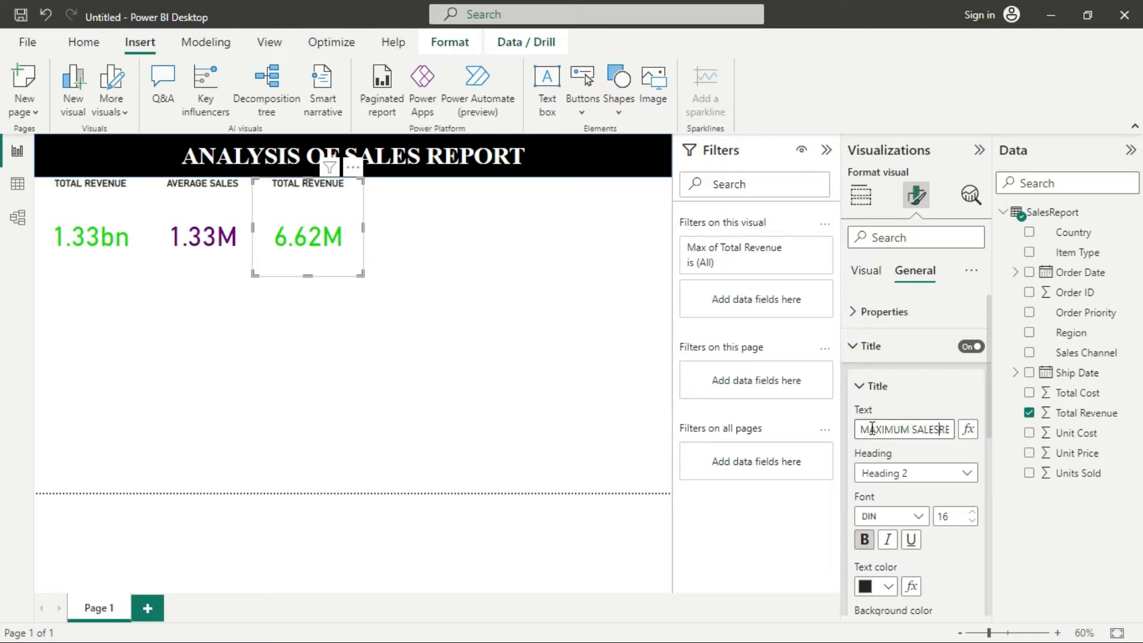
{"action": "key", "text": "Delete"}
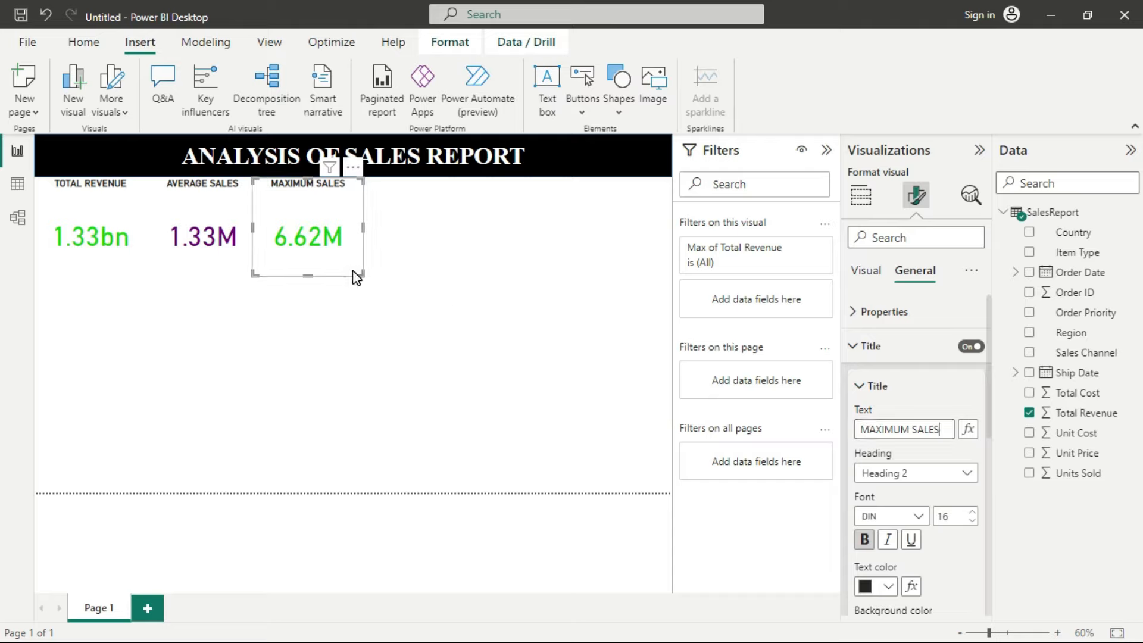
Set the callout value color of the MAXIMUM SALES card to light blue
{"action": "left_click", "coordinate": [866, 273]}
{"action": "left_click", "coordinate": [895, 311]}
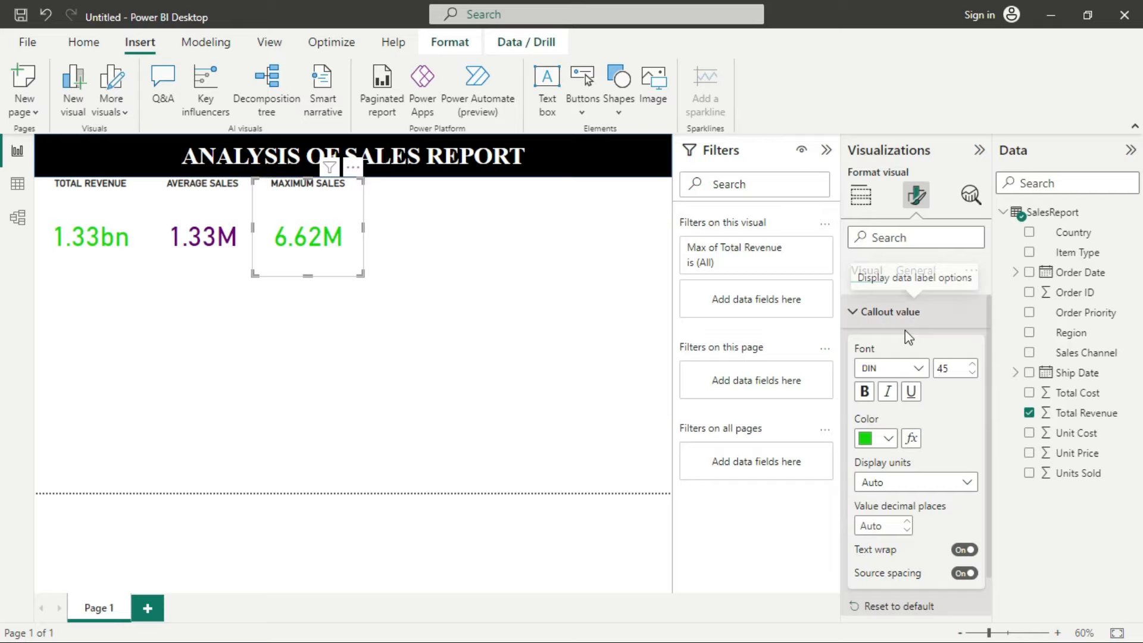
{"action": "left_click", "coordinate": [889, 439]}
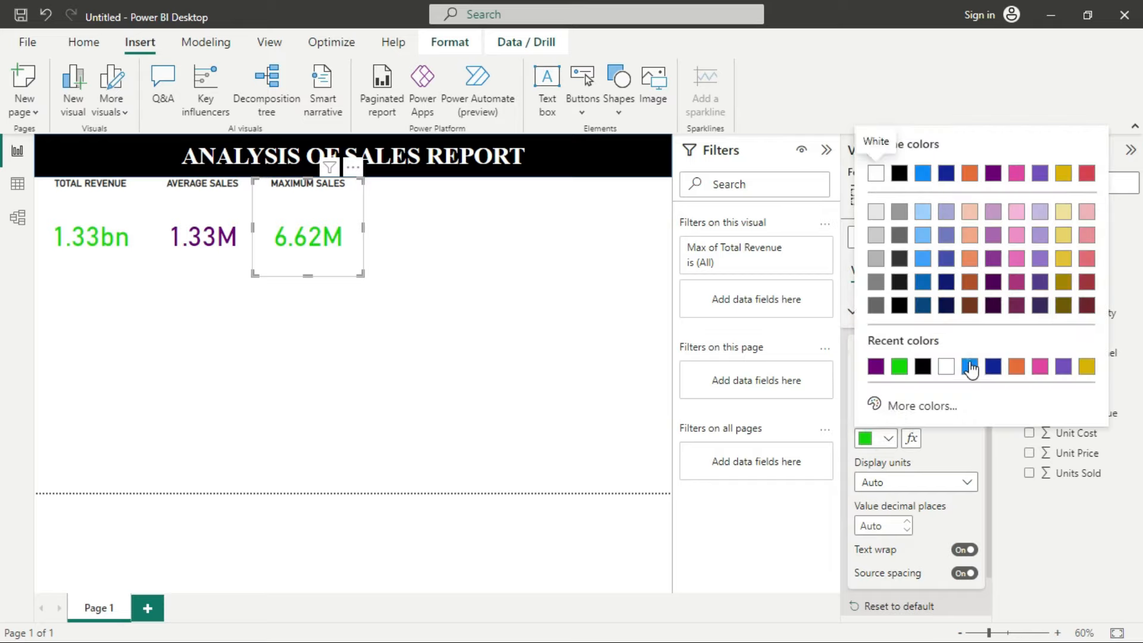
{"action": "left_click", "coordinate": [970, 366]}
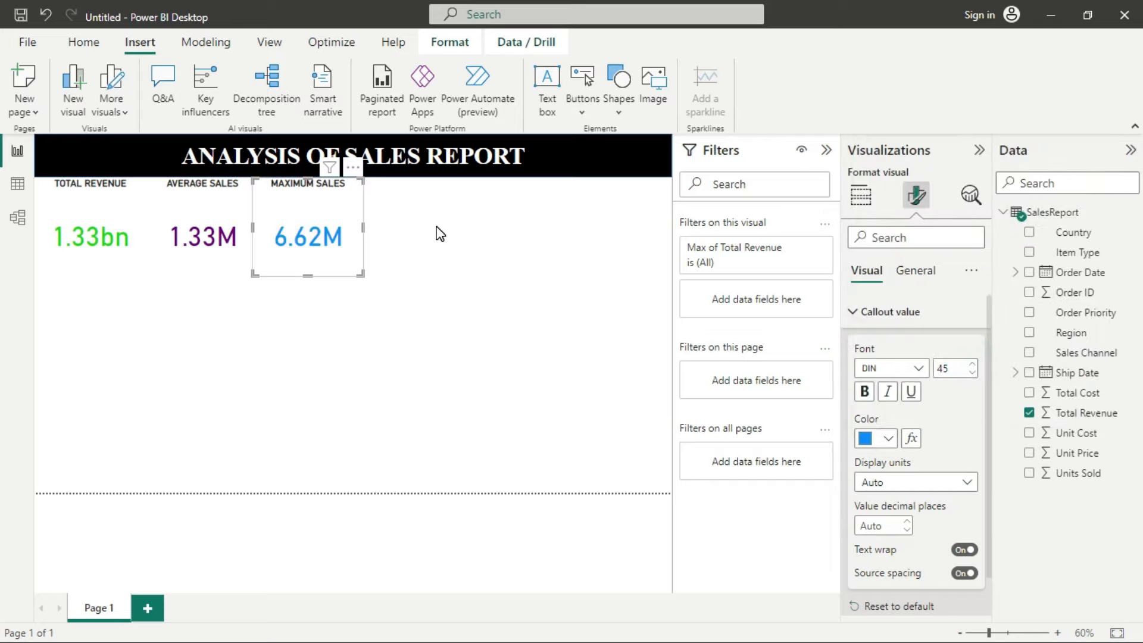
Duplicate the MAXIMUM SALES card and place the copy directly to its right, under the banner
{"action": "left_click", "coordinate": [331, 217]}
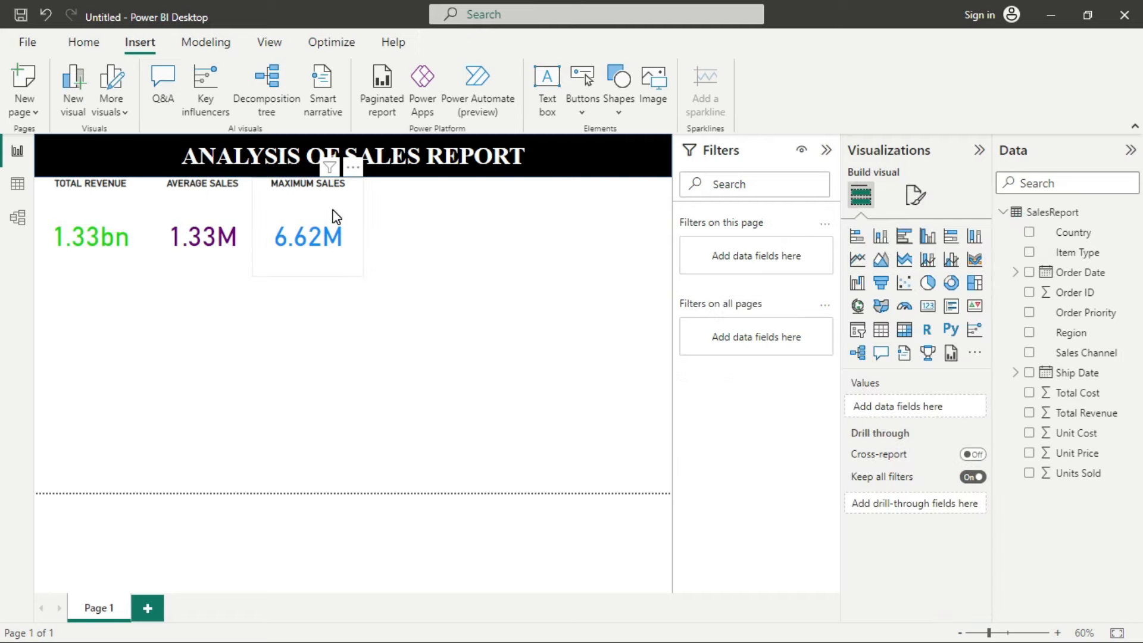
{"action": "right_click", "coordinate": [336, 217]}
{"action": "mouse_move", "coordinate": [381, 265]}
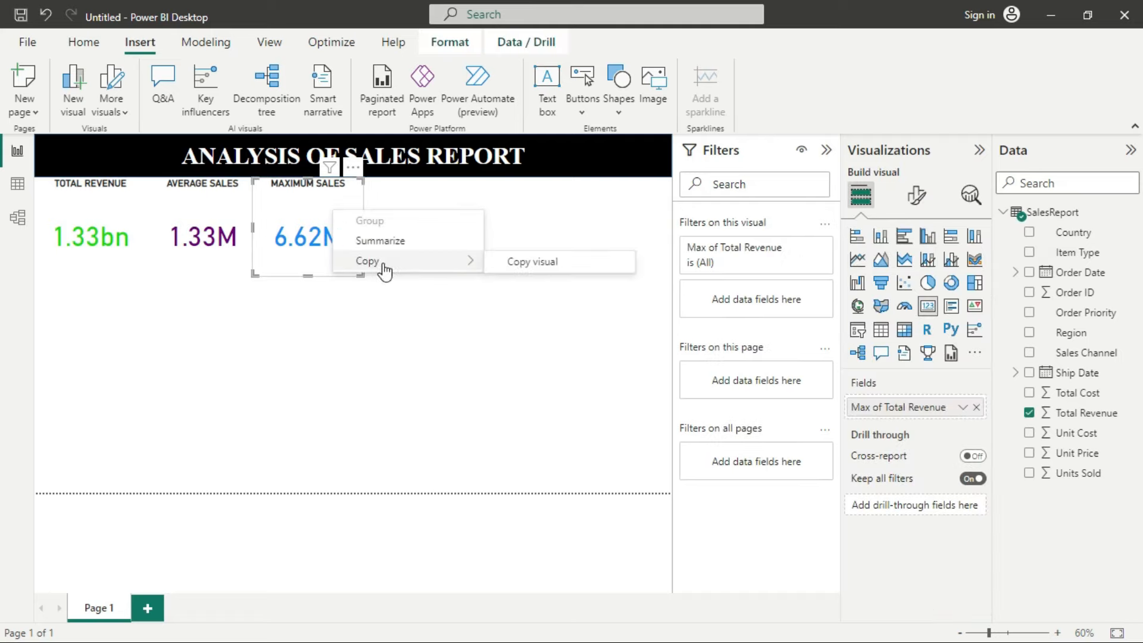
{"action": "left_click", "coordinate": [522, 265]}
{"action": "left_click", "coordinate": [509, 247]}
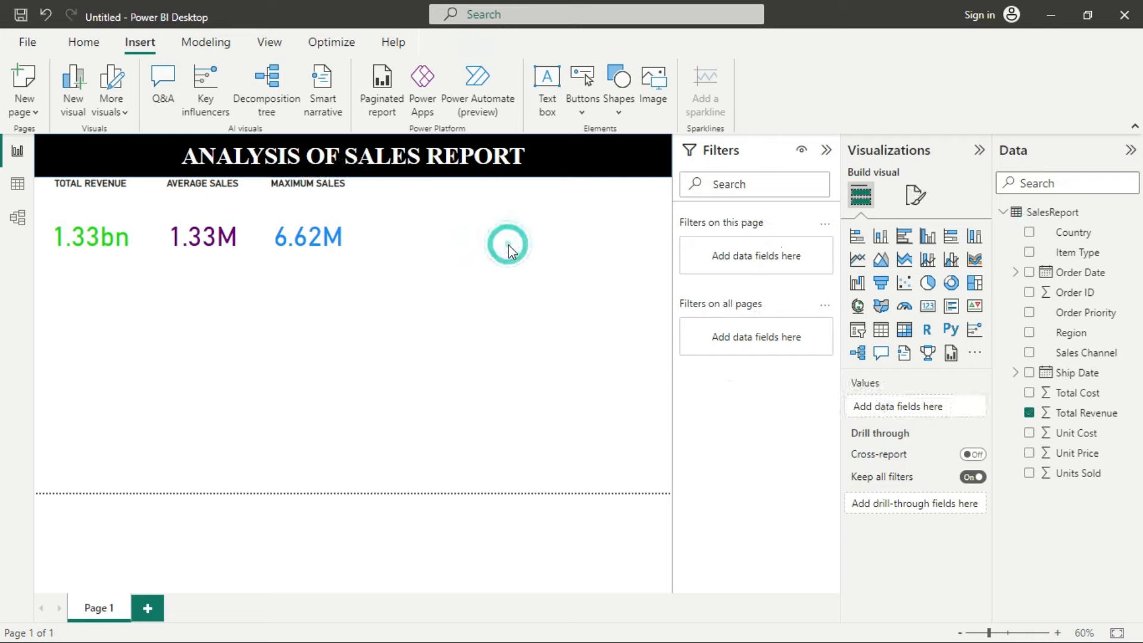
{"action": "key", "text": "ctrl+v"}
{"action": "left_click_drag", "start_coordinate": [326, 217], "coordinate": [421, 219]}
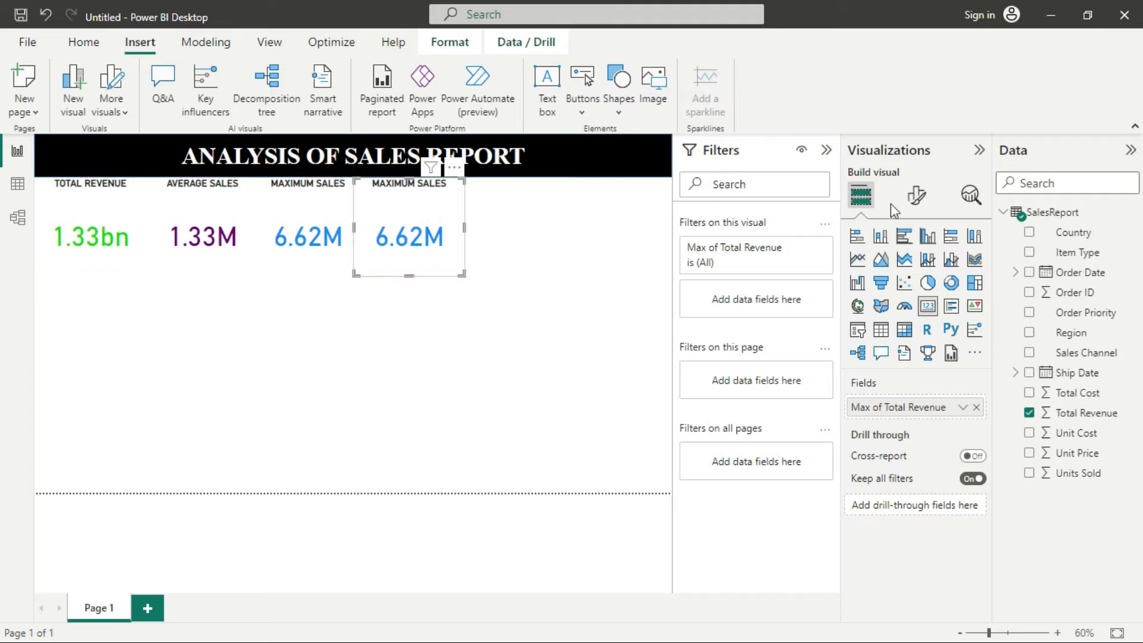
Replace the fourth card's title text with MINIMUM SALES
{"action": "left_click", "coordinate": [912, 202]}
{"action": "left_click", "coordinate": [916, 269]}
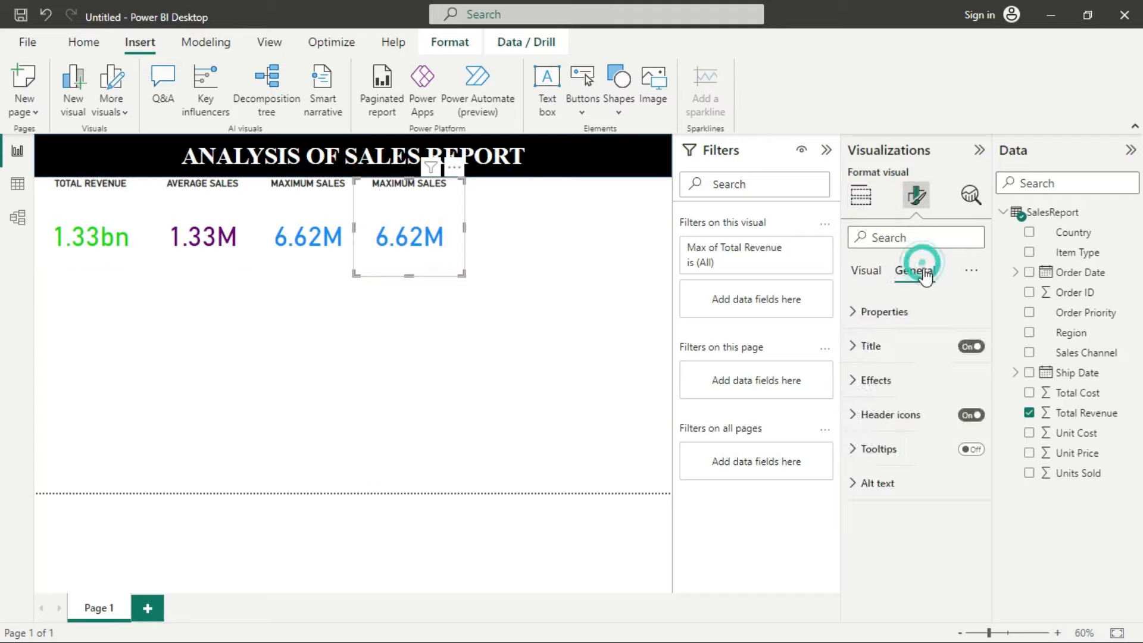
{"action": "left_click", "coordinate": [887, 350]}
{"action": "double_click", "coordinate": [881, 428]}
{"action": "type", "text": "MINIMUM SALES"}
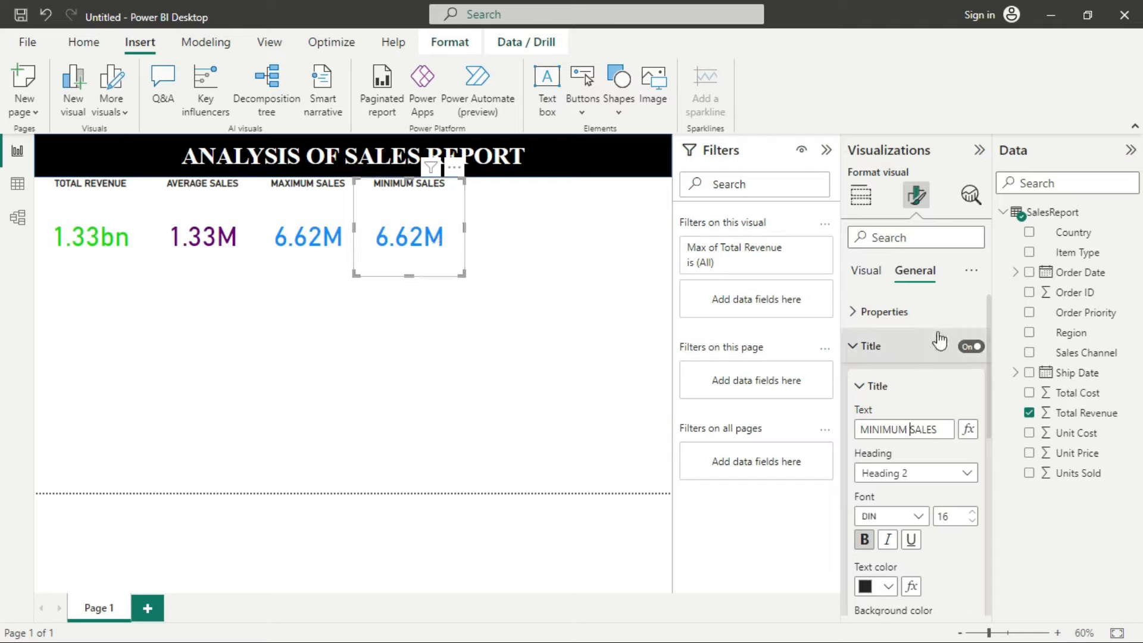
Change the aggregation of the MINIMUM SALES card's Total Revenue field to Minimum
{"action": "left_click", "coordinate": [870, 273]}
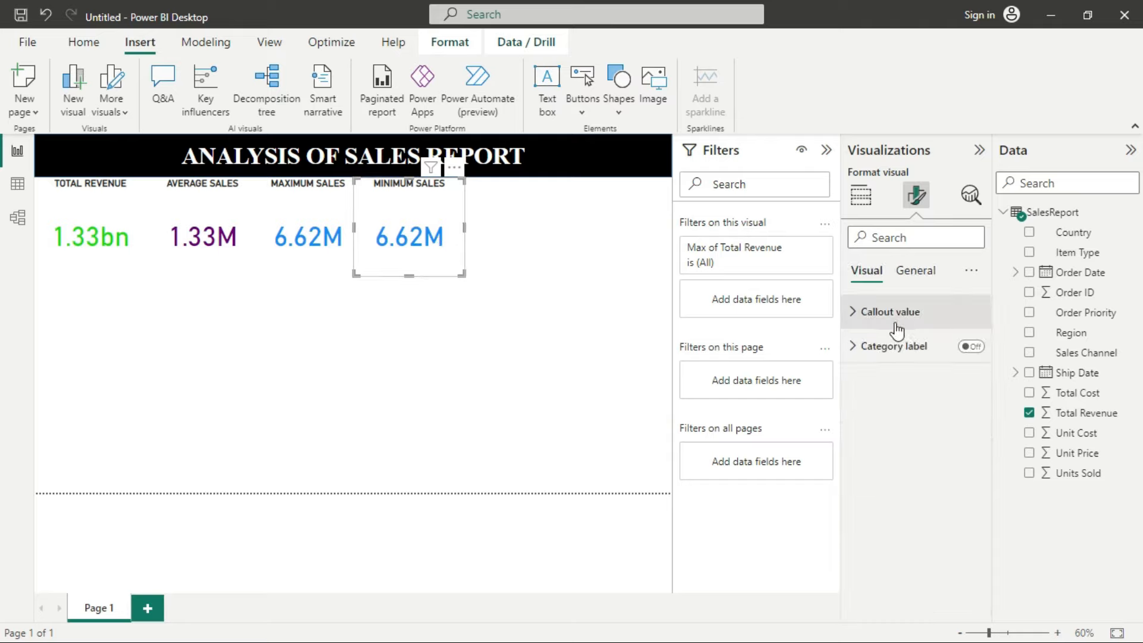
{"action": "left_click", "coordinate": [867, 205]}
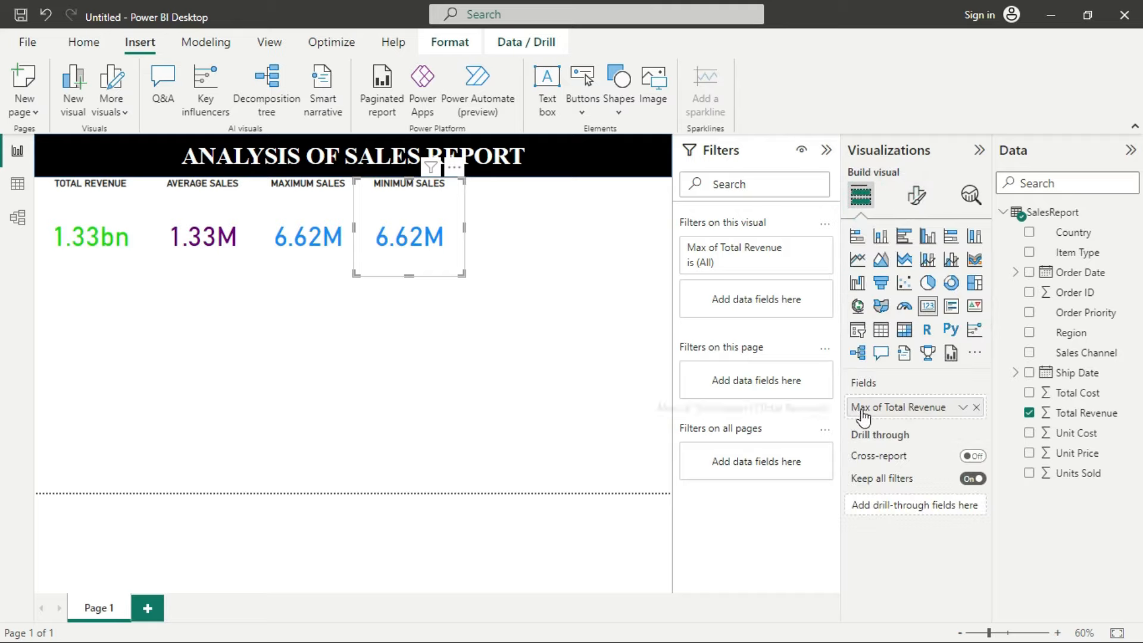
{"action": "left_click", "coordinate": [963, 408]}
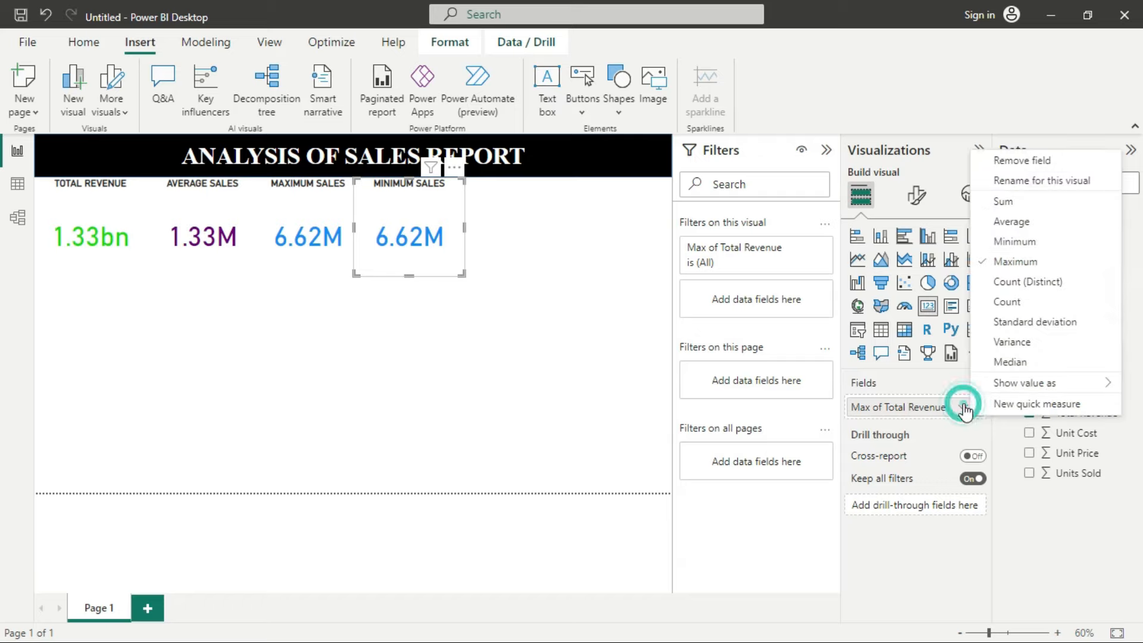
{"action": "left_click", "coordinate": [1017, 243]}
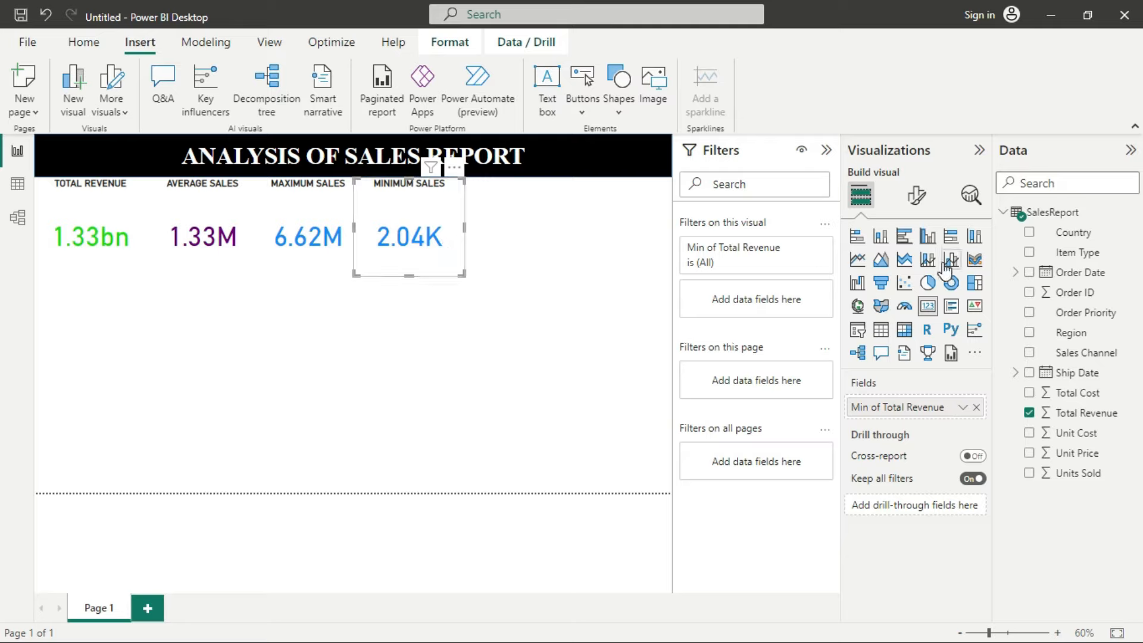
Set the callout value color of the MINIMUM SALES card to a custom bright red
{"action": "left_click", "coordinate": [916, 193]}
{"action": "left_click", "coordinate": [873, 318]}
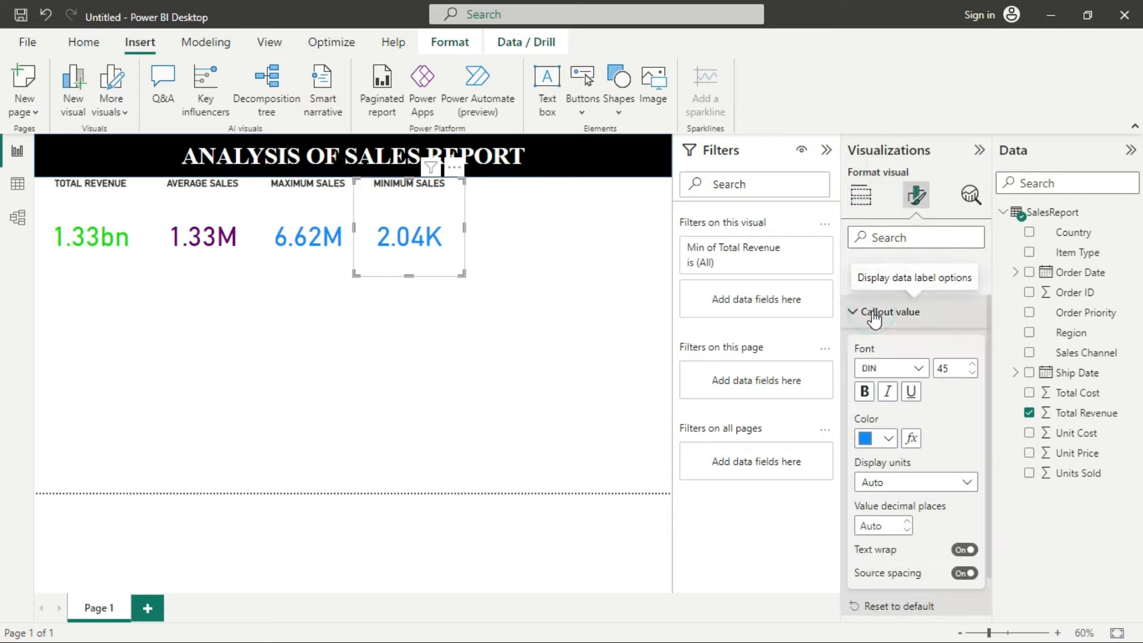
{"action": "left_click", "coordinate": [889, 439]}
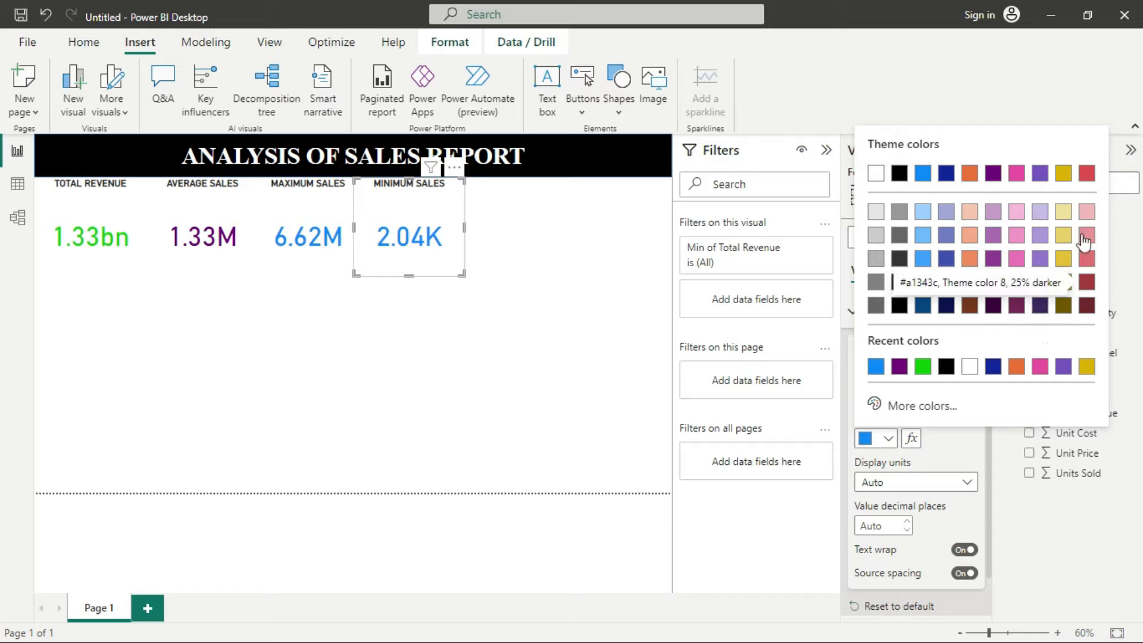
{"action": "left_click", "coordinate": [905, 407]}
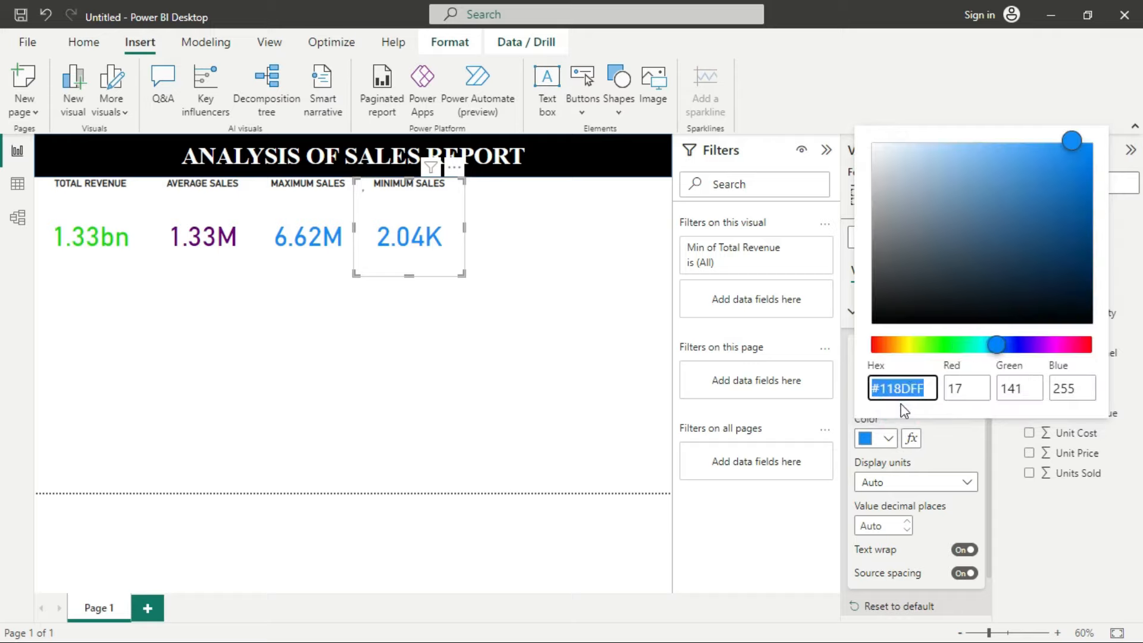
{"action": "left_click", "coordinate": [876, 346]}
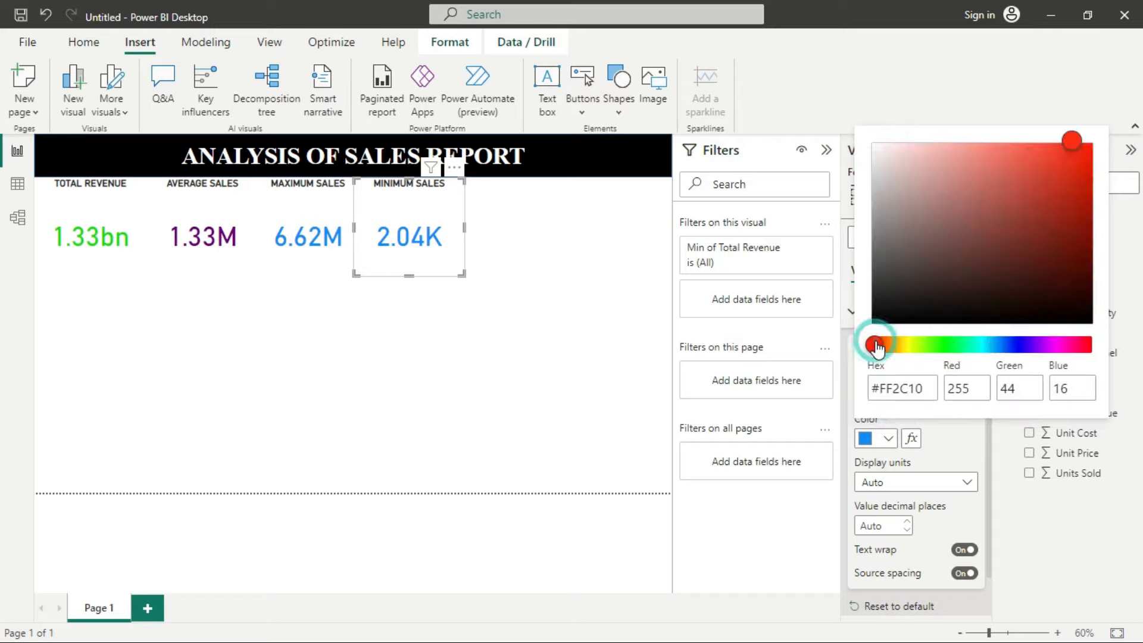
{"action": "left_click", "coordinate": [1083, 148]}
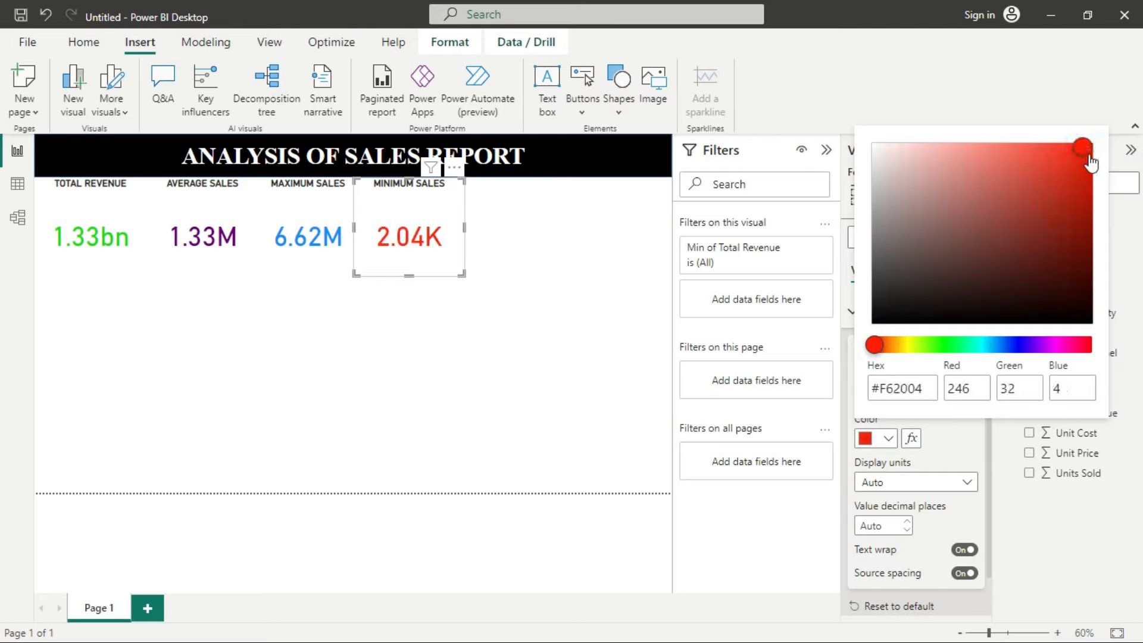
{"action": "left_click", "coordinate": [1085, 150]}
{"action": "left_click_drag", "start_coordinate": [1085, 152], "coordinate": [1090, 154]}
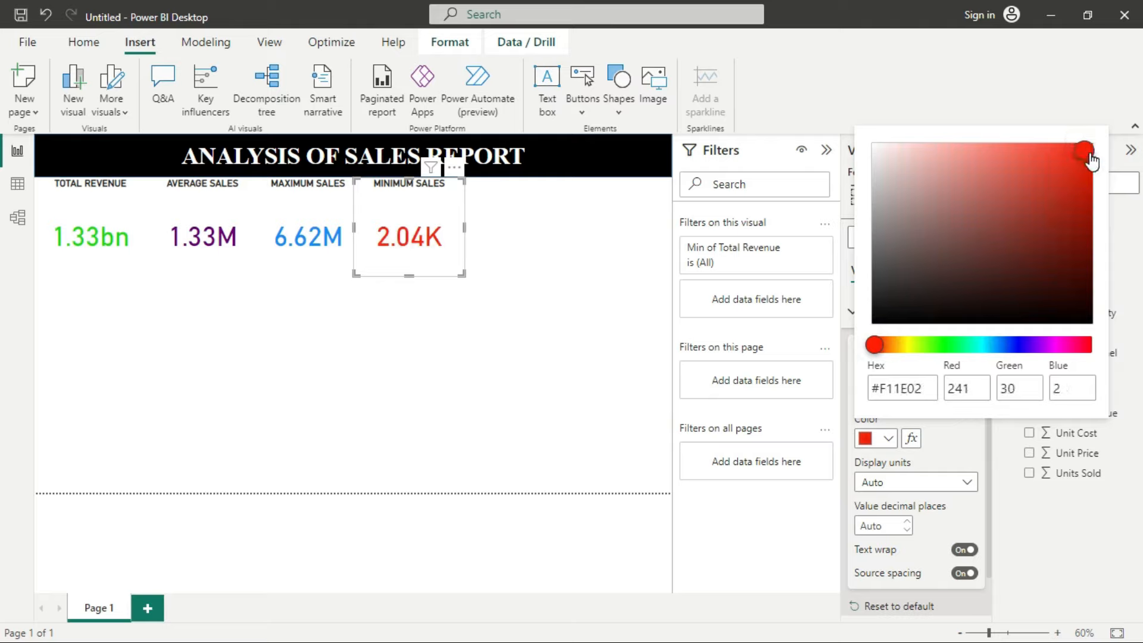
{"action": "left_click", "coordinate": [516, 255]}
{"action": "left_click", "coordinate": [489, 278]}
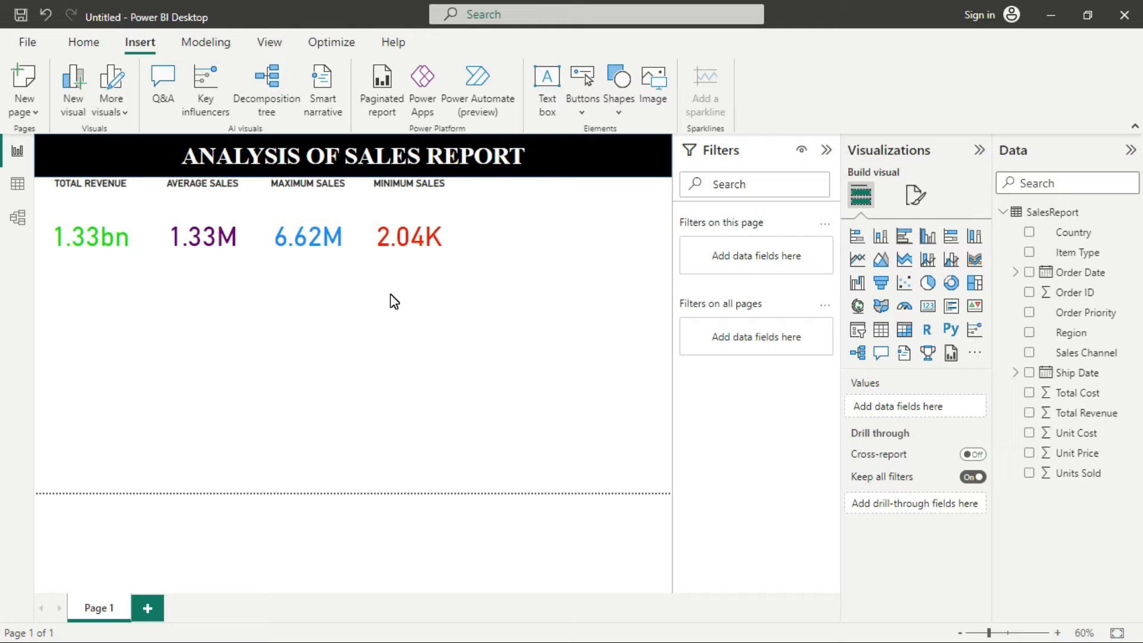
Try a light gray background on the TOTAL REVENUE card and restore it to white
{"action": "left_click", "coordinate": [113, 217]}
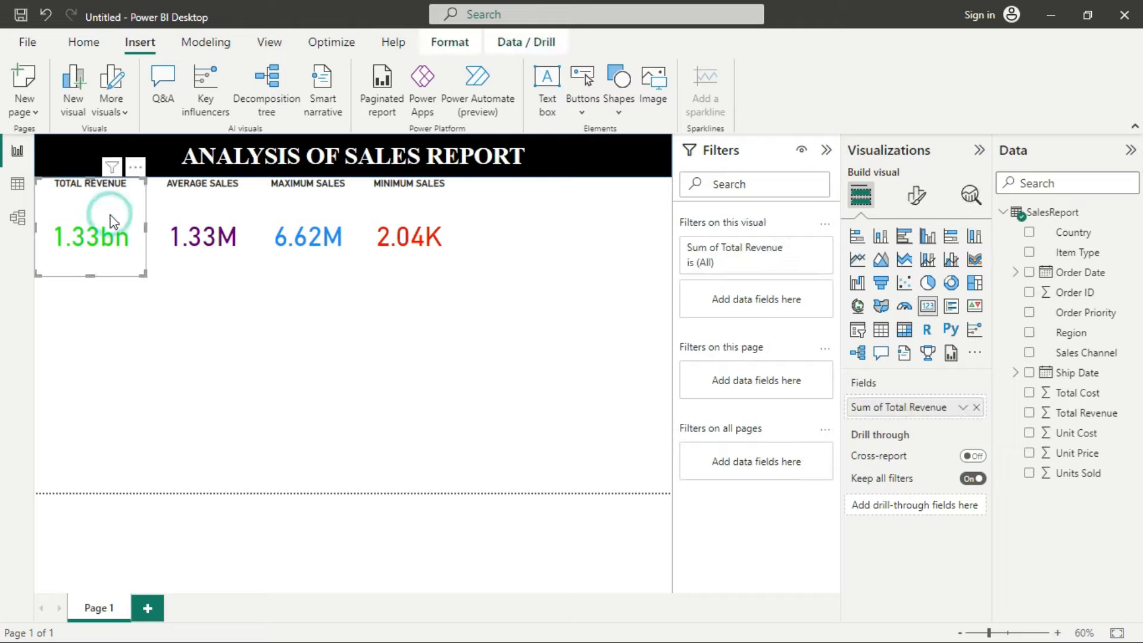
{"action": "left_click", "coordinate": [916, 196]}
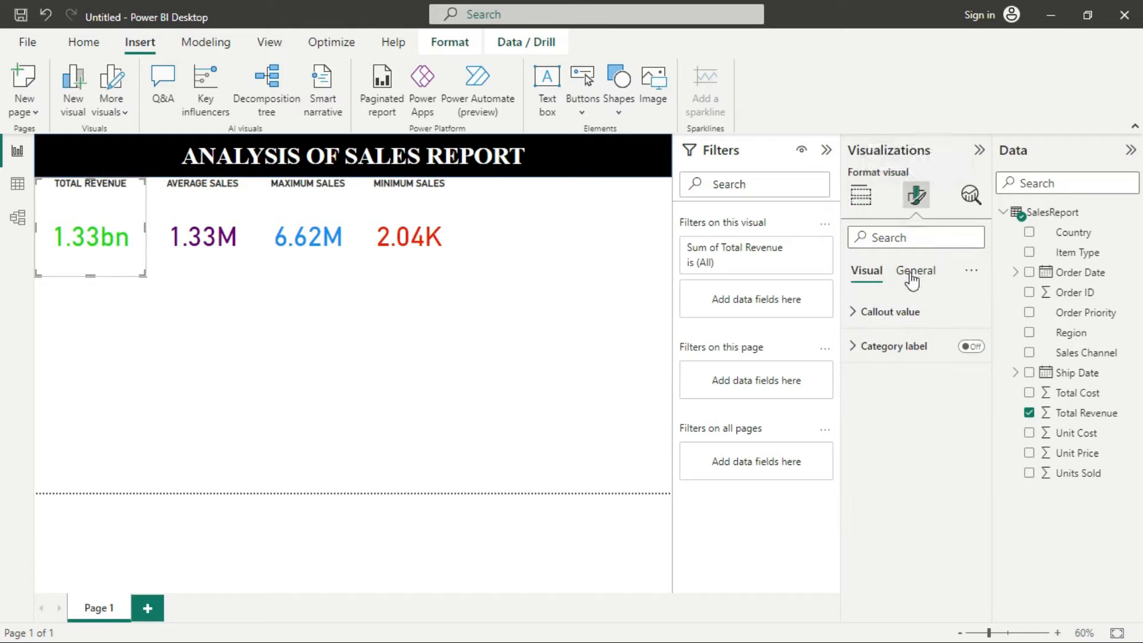
{"action": "left_click", "coordinate": [915, 273]}
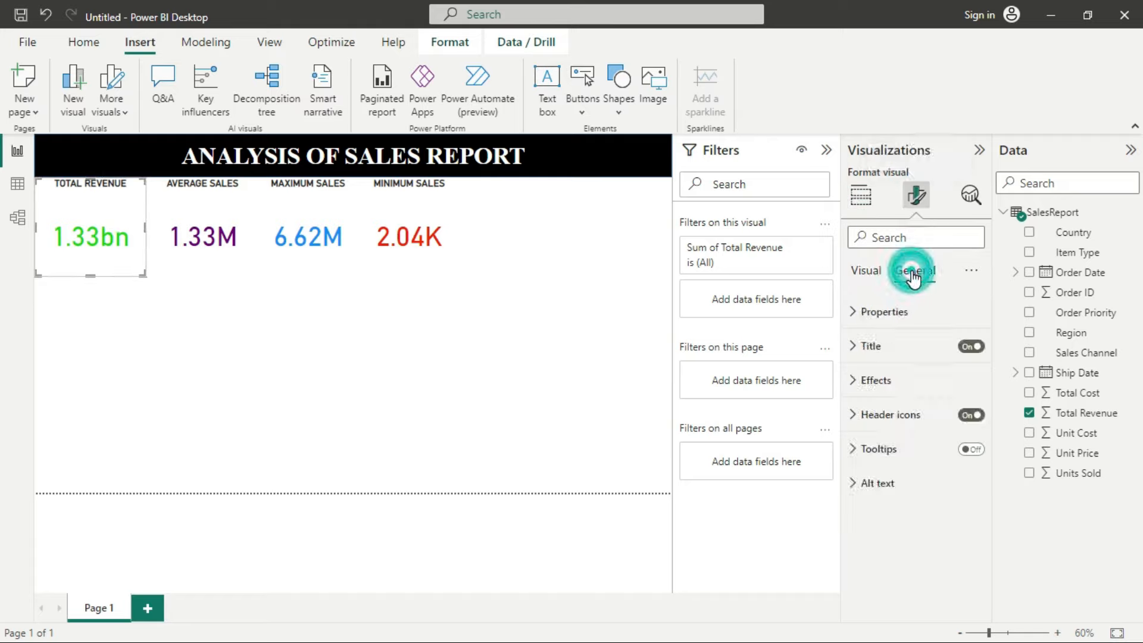
{"action": "left_click", "coordinate": [893, 381]}
{"action": "scroll", "coordinate": [927, 492], "scroll_direction": "down", "scroll_amount": 3}
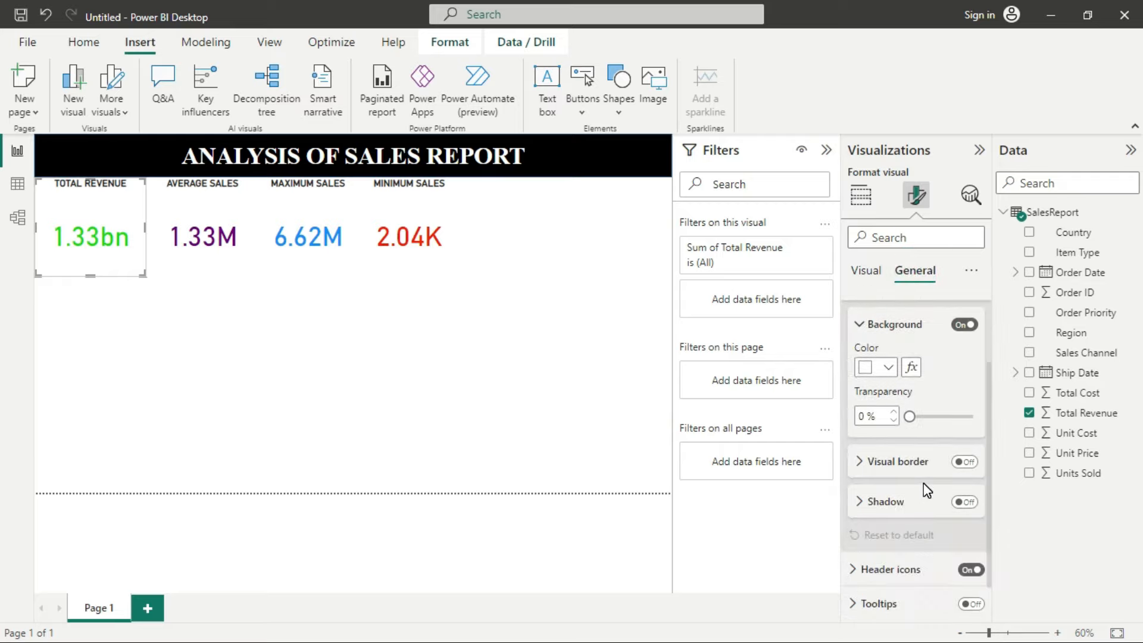
{"action": "left_click", "coordinate": [887, 367]}
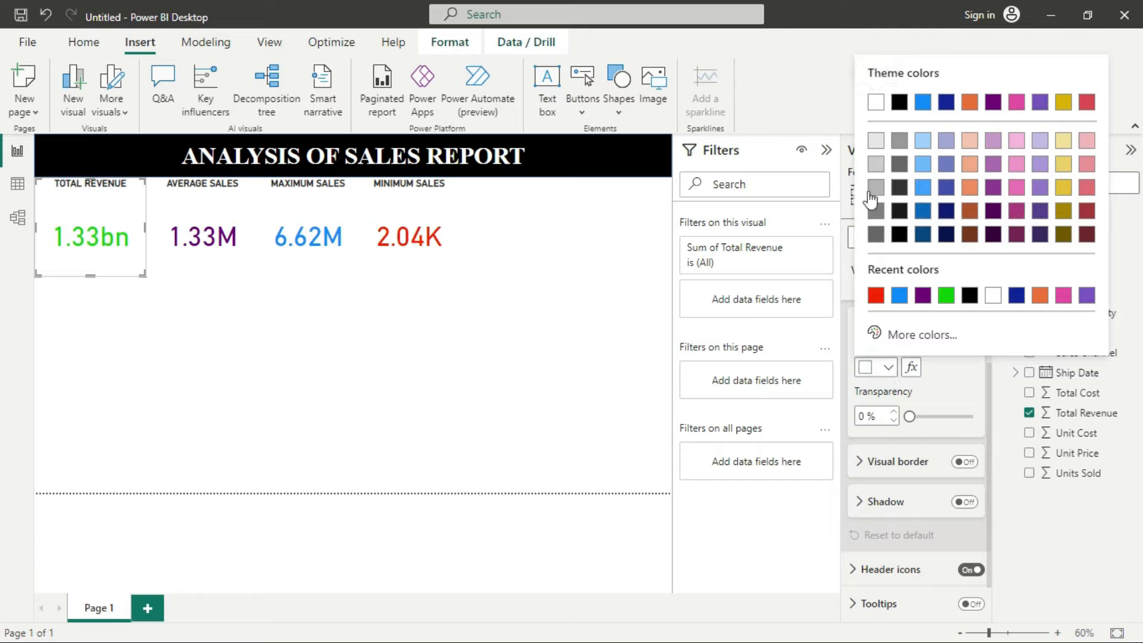
{"action": "left_click", "coordinate": [878, 140]}
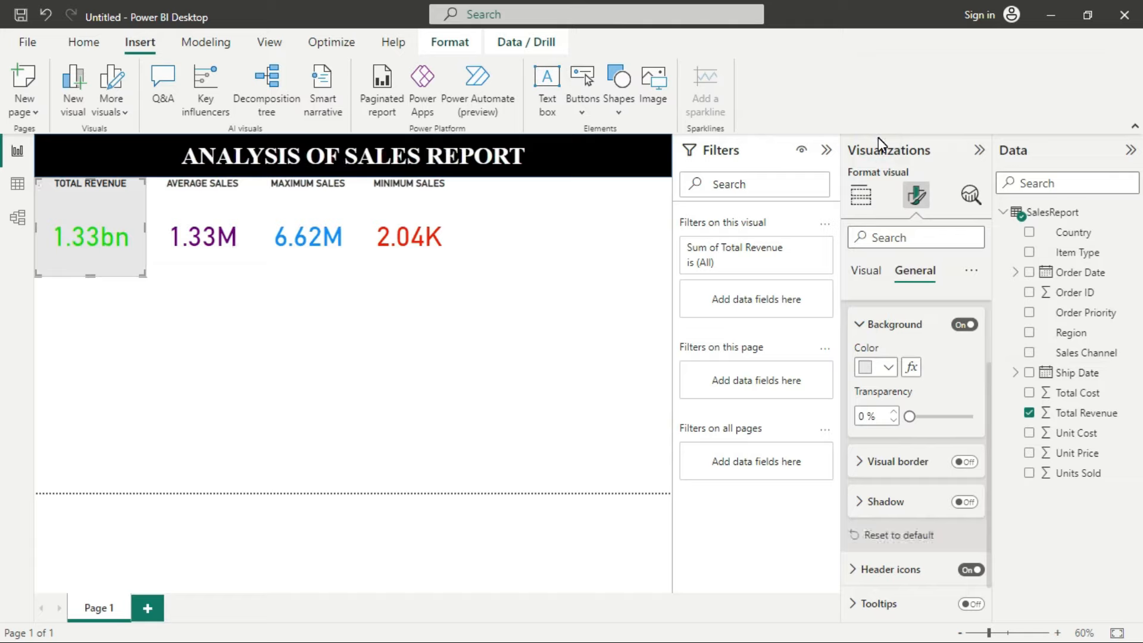
{"action": "left_click", "coordinate": [889, 369]}
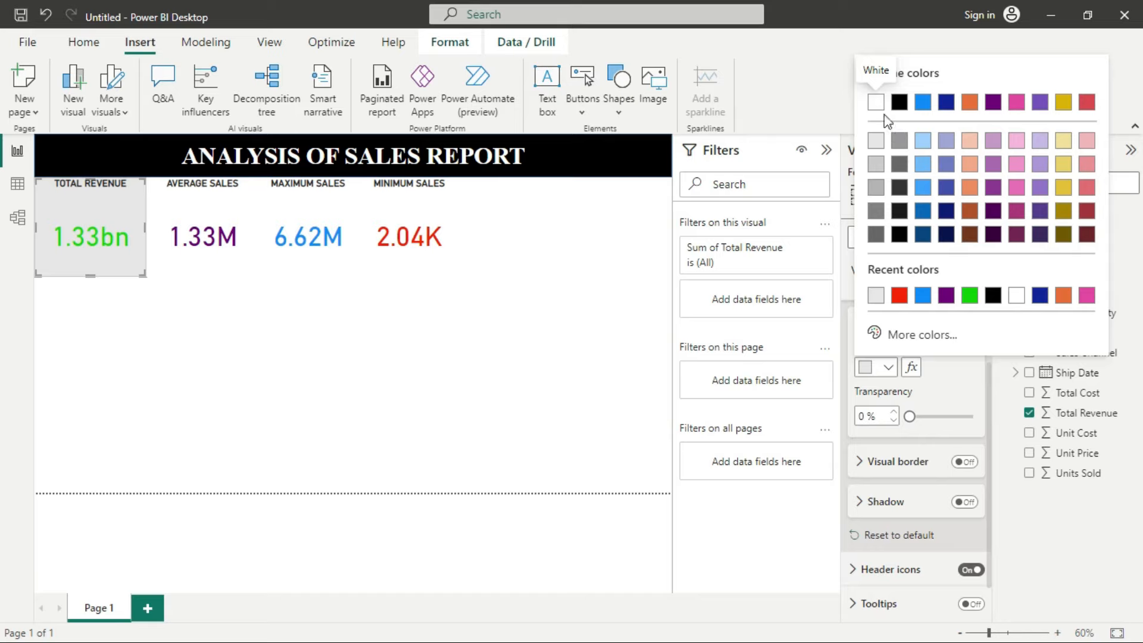
{"action": "left_click", "coordinate": [876, 106]}
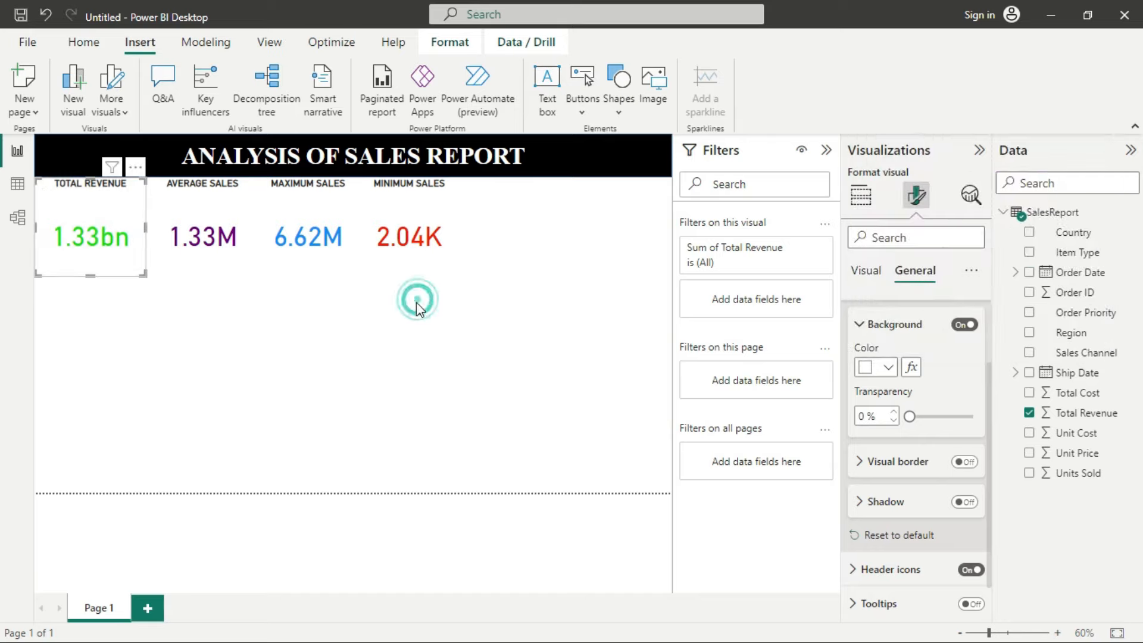
{"action": "left_click", "coordinate": [250, 326]}
{"action": "left_click", "coordinate": [105, 296]}
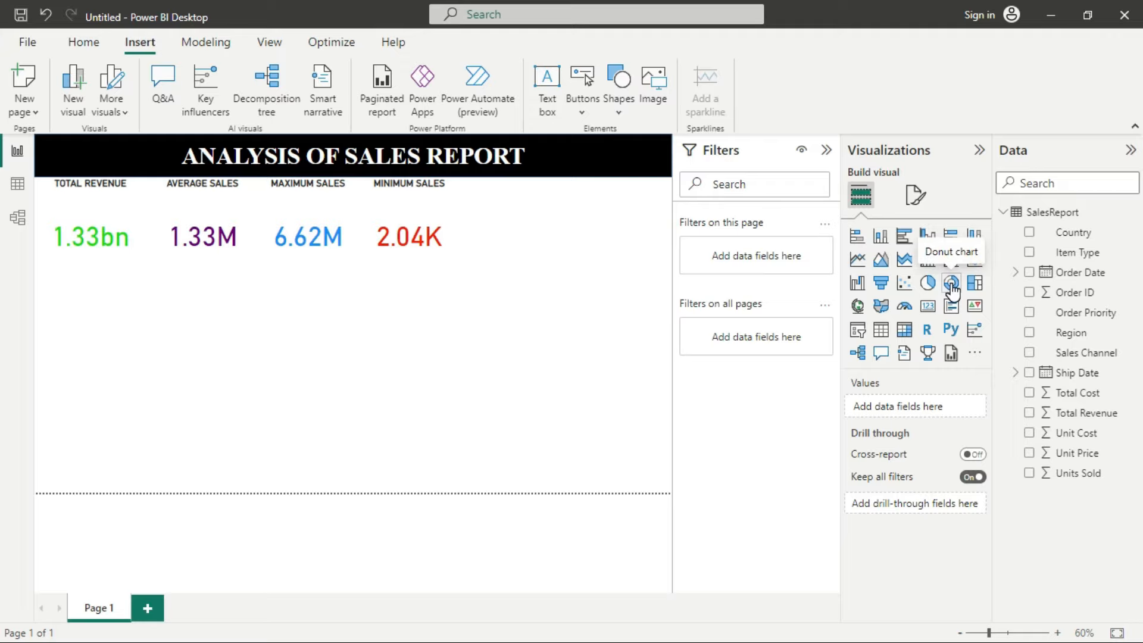
{"action": "left_click", "coordinate": [510, 290]}
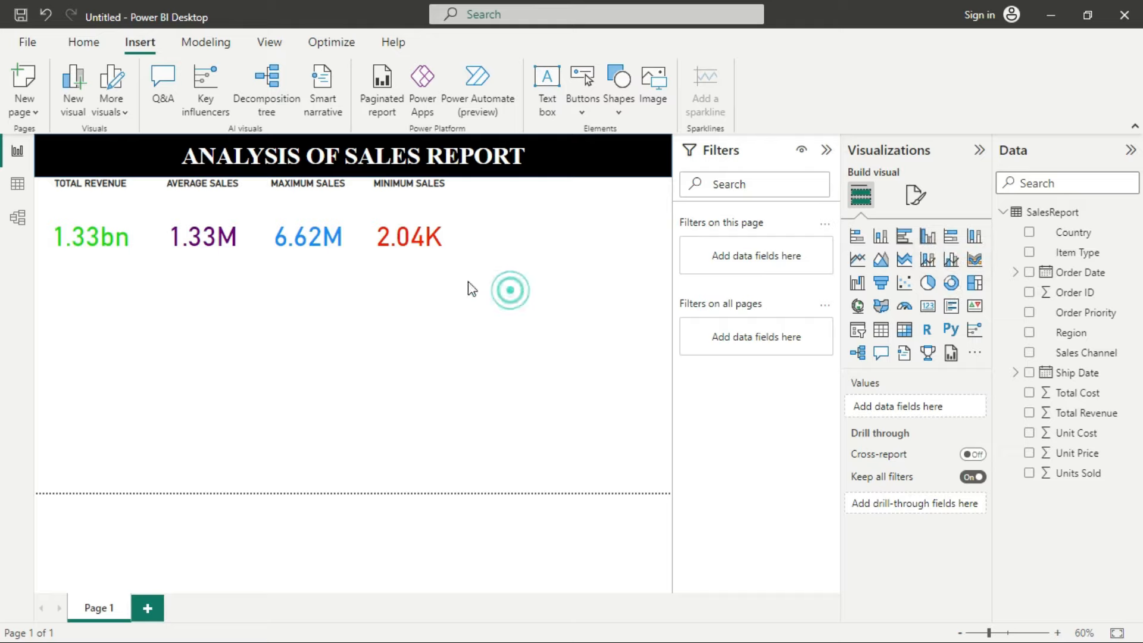
{"action": "left_click", "coordinate": [438, 213]}
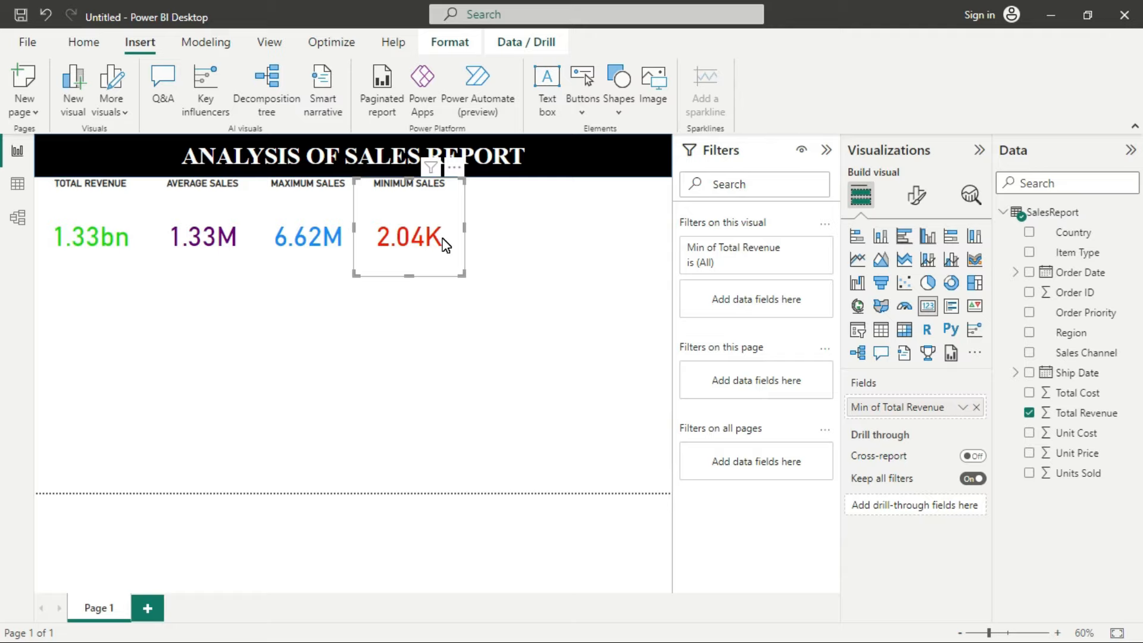
{"action": "left_click", "coordinate": [516, 240]}
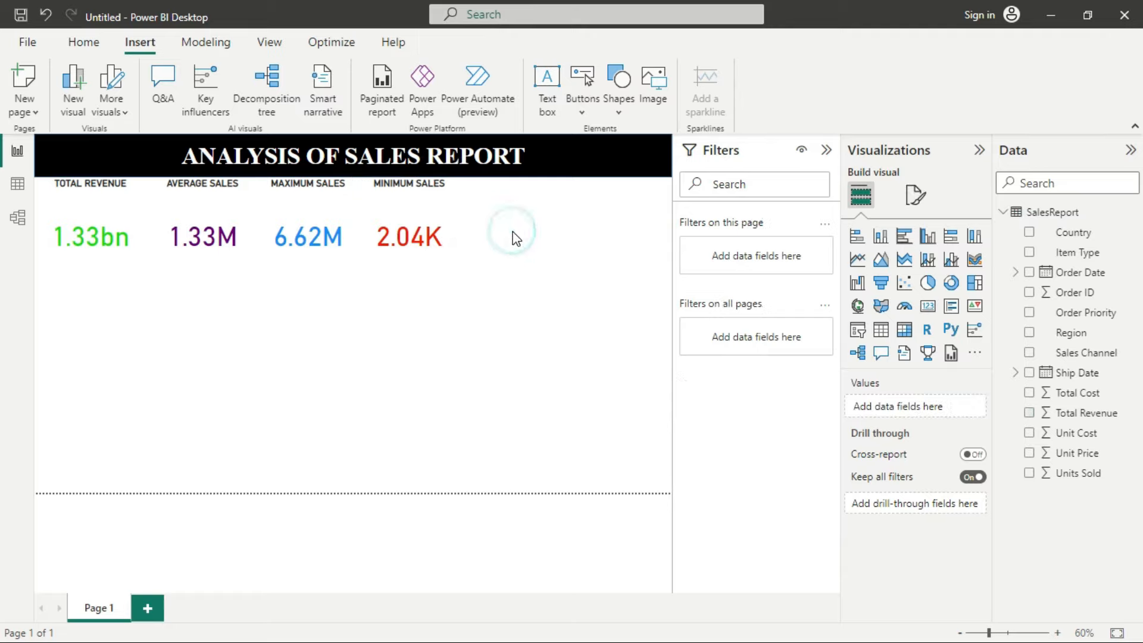
Add a donut chart with Sales Channel as the legend and Total Revenue as the values
{"action": "left_click", "coordinate": [952, 283]}
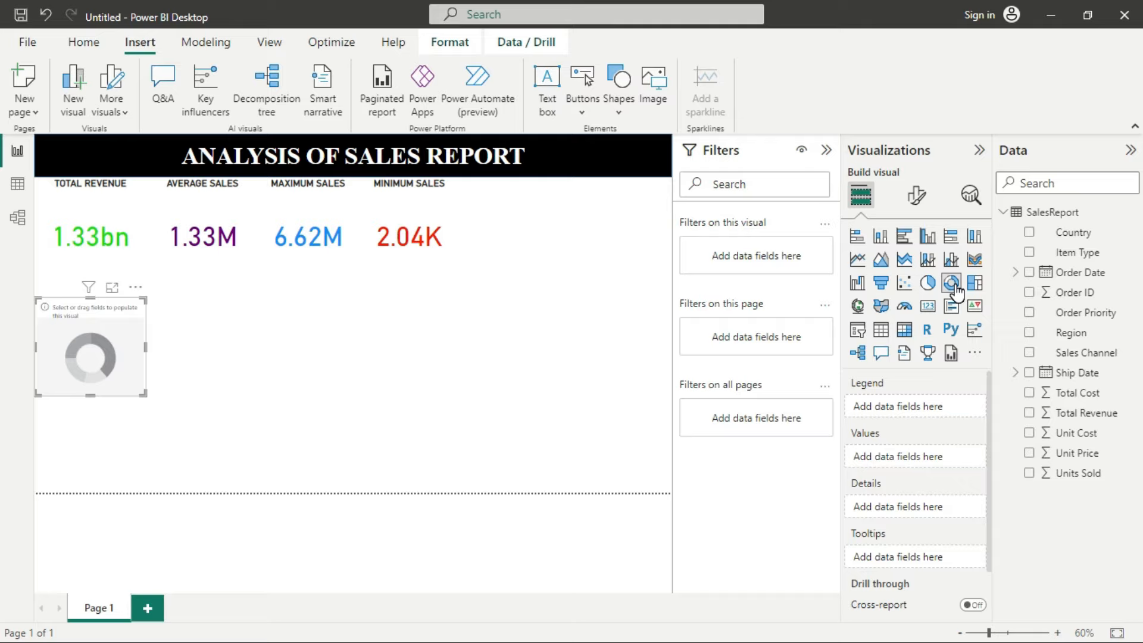
{"action": "left_click", "coordinate": [1030, 353]}
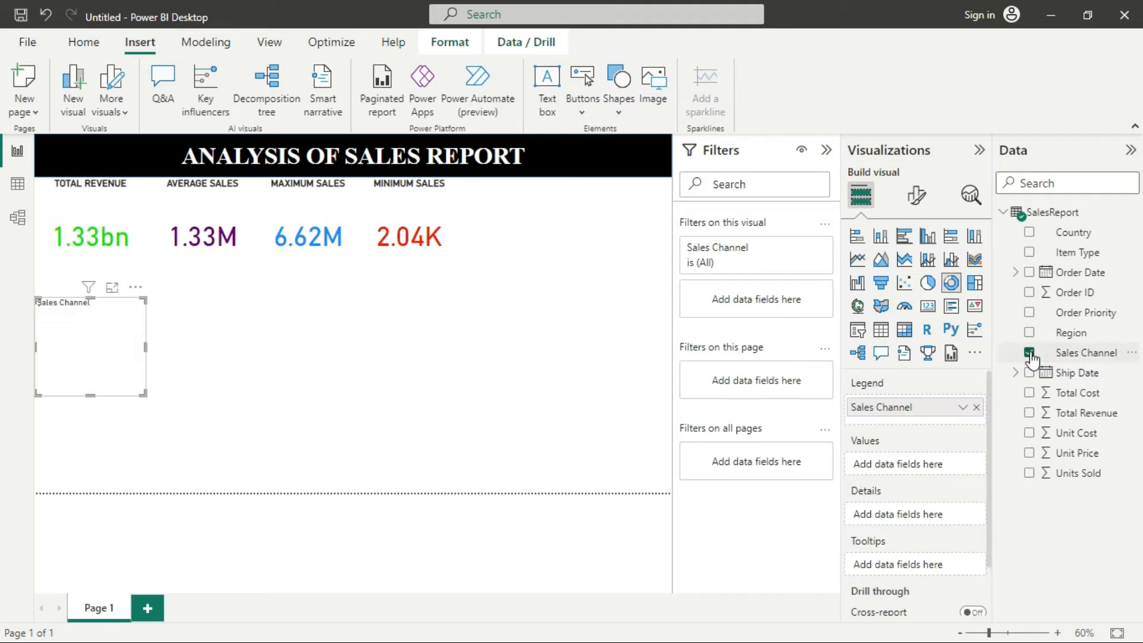
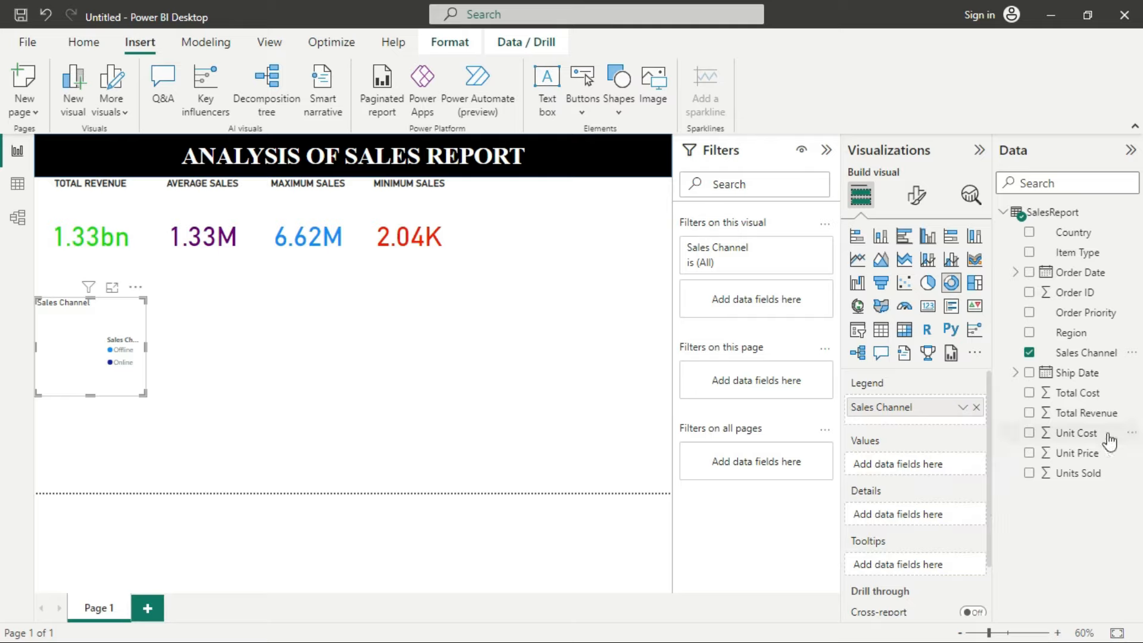
{"action": "left_click", "coordinate": [1030, 414]}
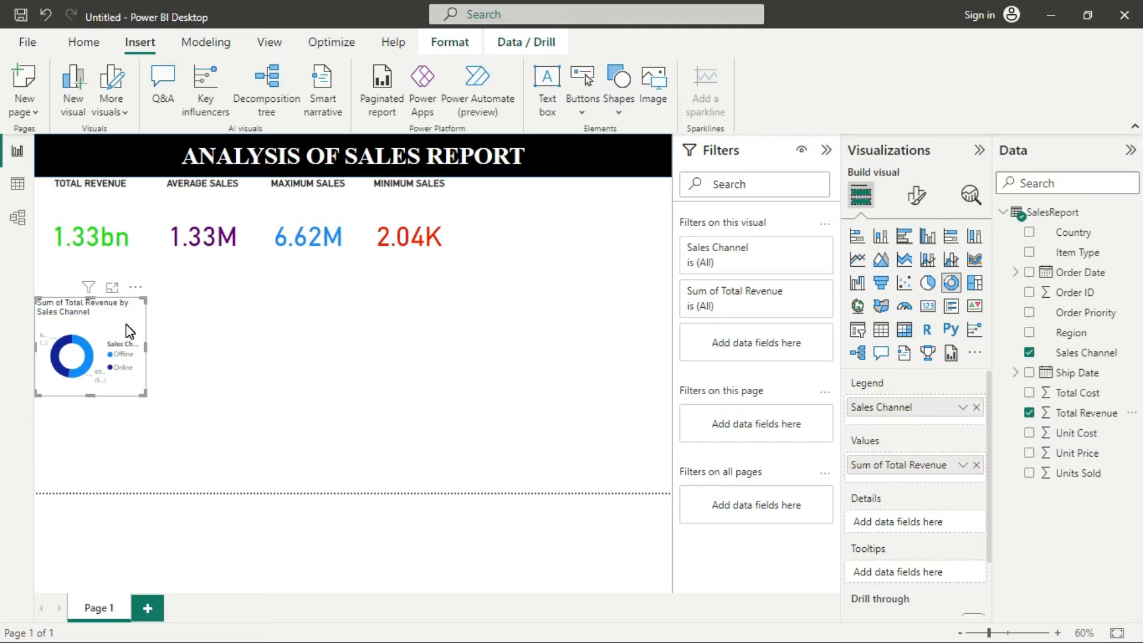
Move the donut chart to the right of the MINIMUM SALES card under the banner and enlarge it
{"action": "left_click_drag", "start_coordinate": [126, 321], "coordinate": [558, 203]}
{"action": "left_click_drag", "start_coordinate": [572, 272], "coordinate": [640, 335]}
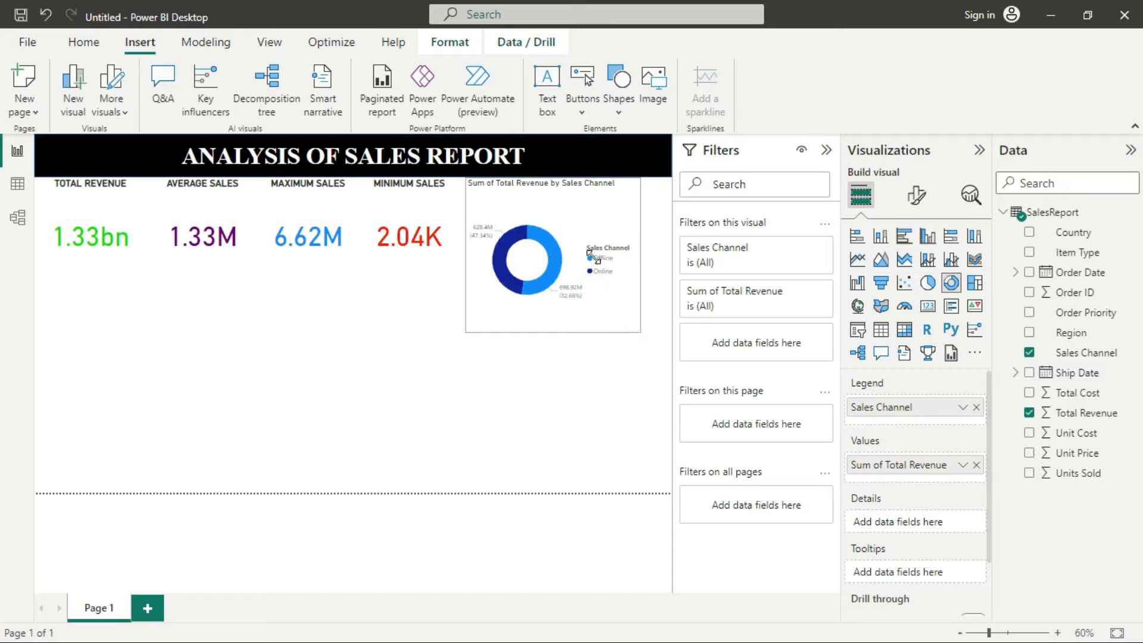
{"action": "left_click_drag", "start_coordinate": [595, 241], "coordinate": [596, 245]}
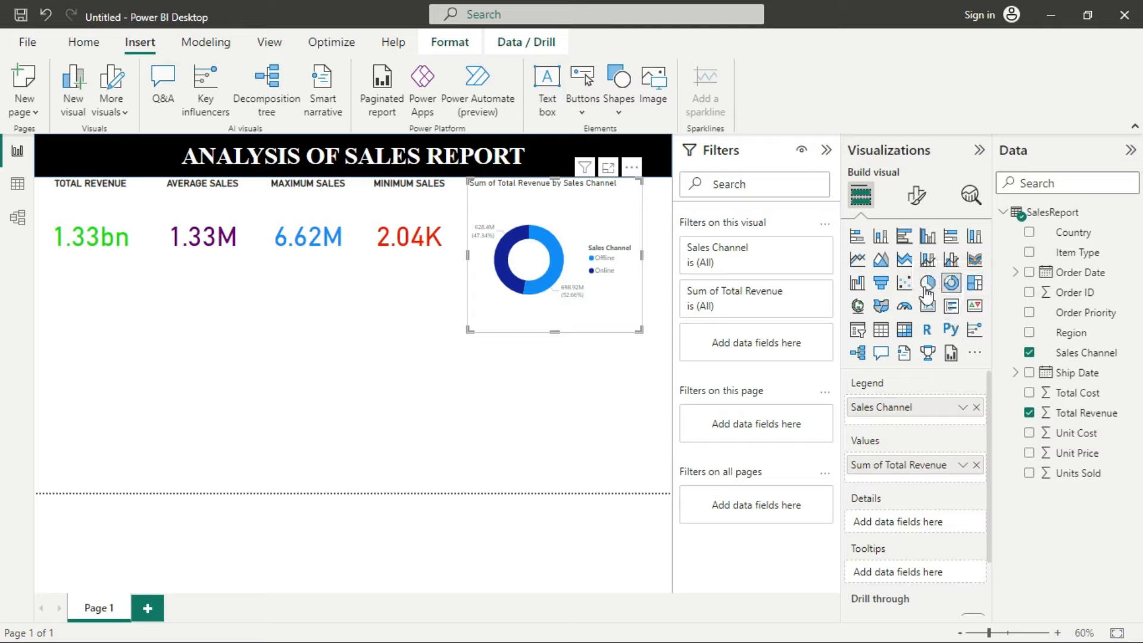
Shorten the donut chart's title to "Total Revenue by Sales Channel" by removing the leading "Sum of"
{"action": "left_click", "coordinate": [918, 198]}
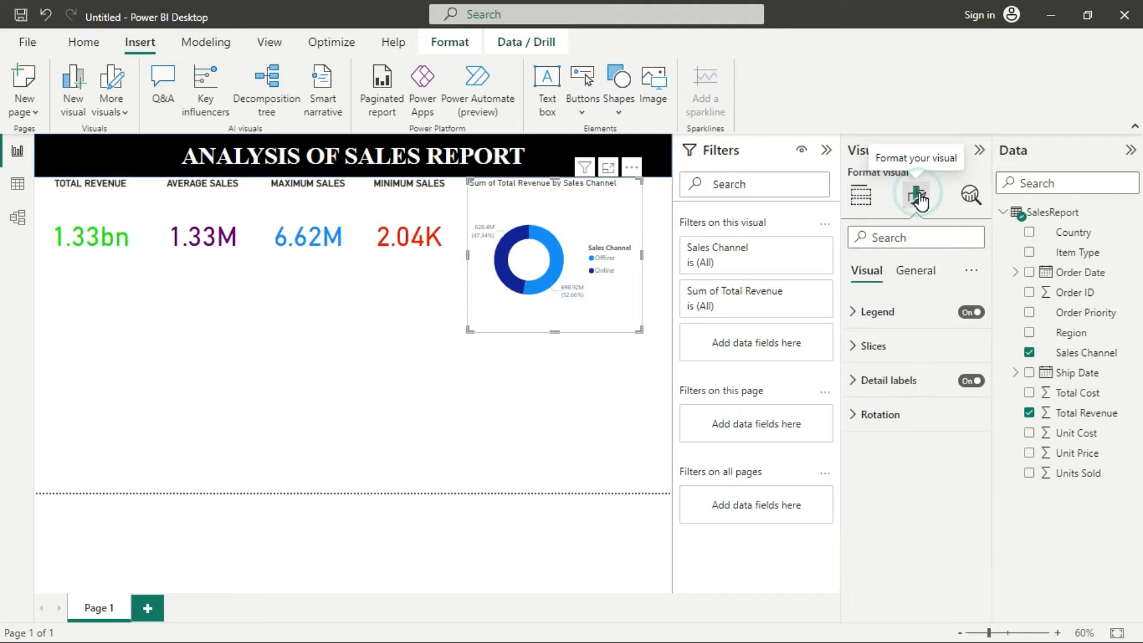
{"action": "left_click", "coordinate": [923, 277]}
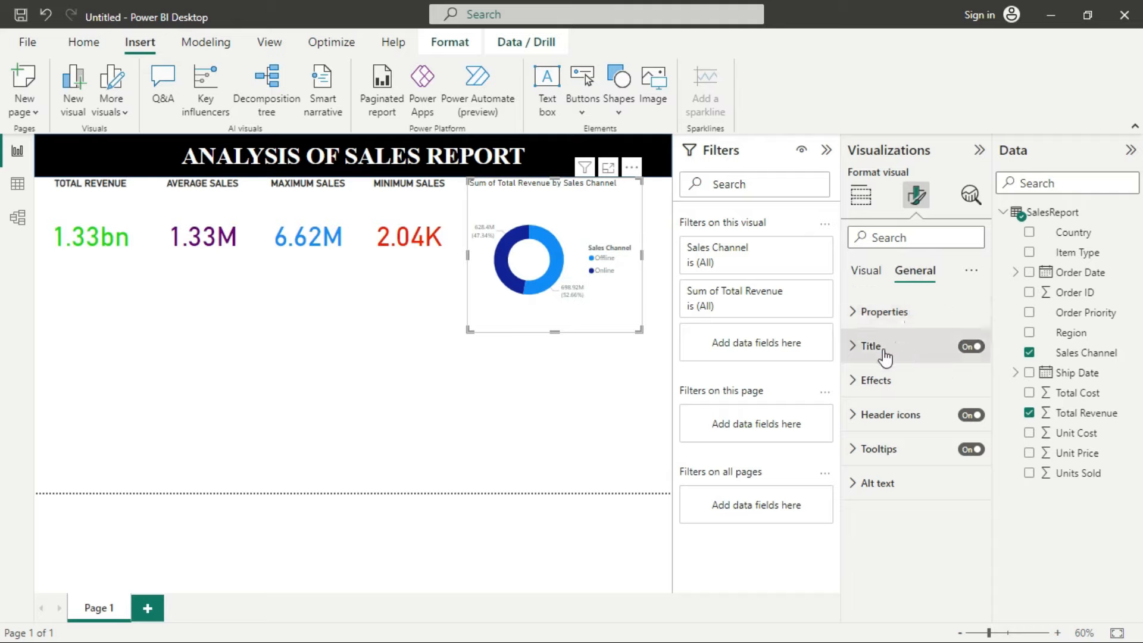
{"action": "left_click", "coordinate": [907, 354]}
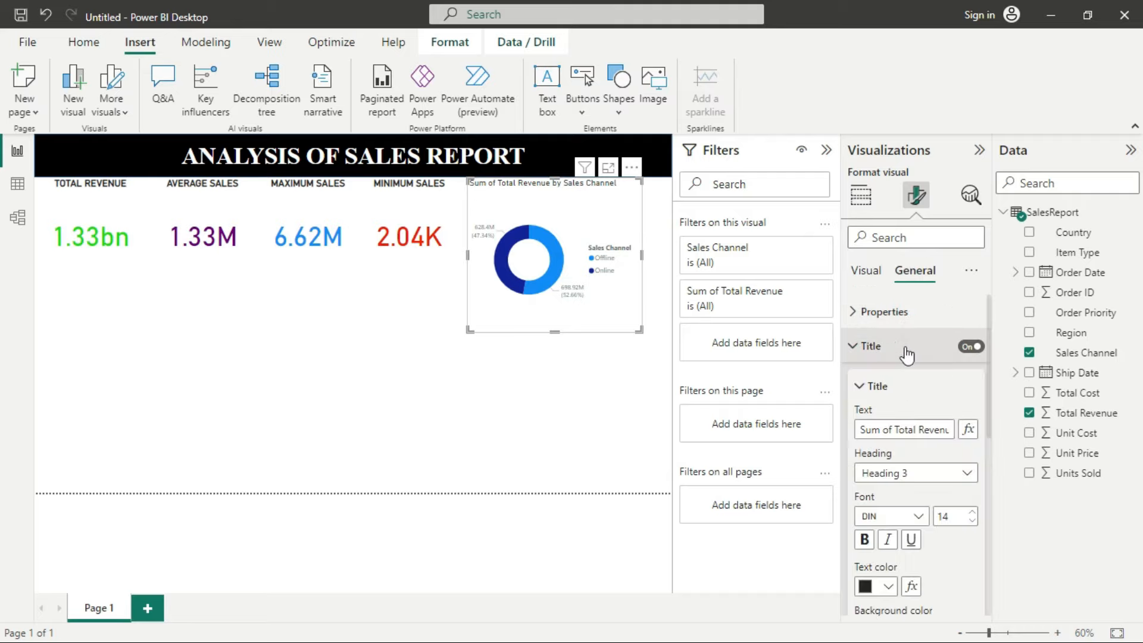
{"action": "left_click", "coordinate": [897, 429]}
{"action": "key", "text": "BackSpace"}
{"action": "key", "text": "BackSpace"}
{"action": "key", "text": "BackSpace"}
{"action": "key", "text": "BackSpace"}
{"action": "key", "text": "BackSpace"}
{"action": "key", "text": "BackSpace"}
{"action": "key", "text": "BackSpace"}
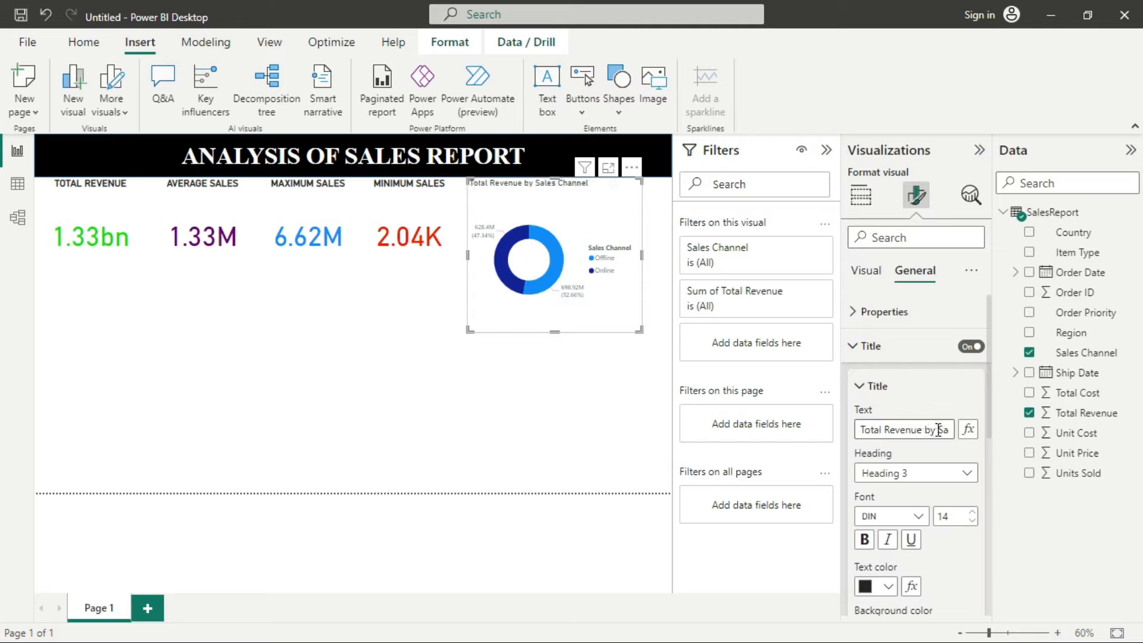
{"action": "left_click", "coordinate": [952, 430]}
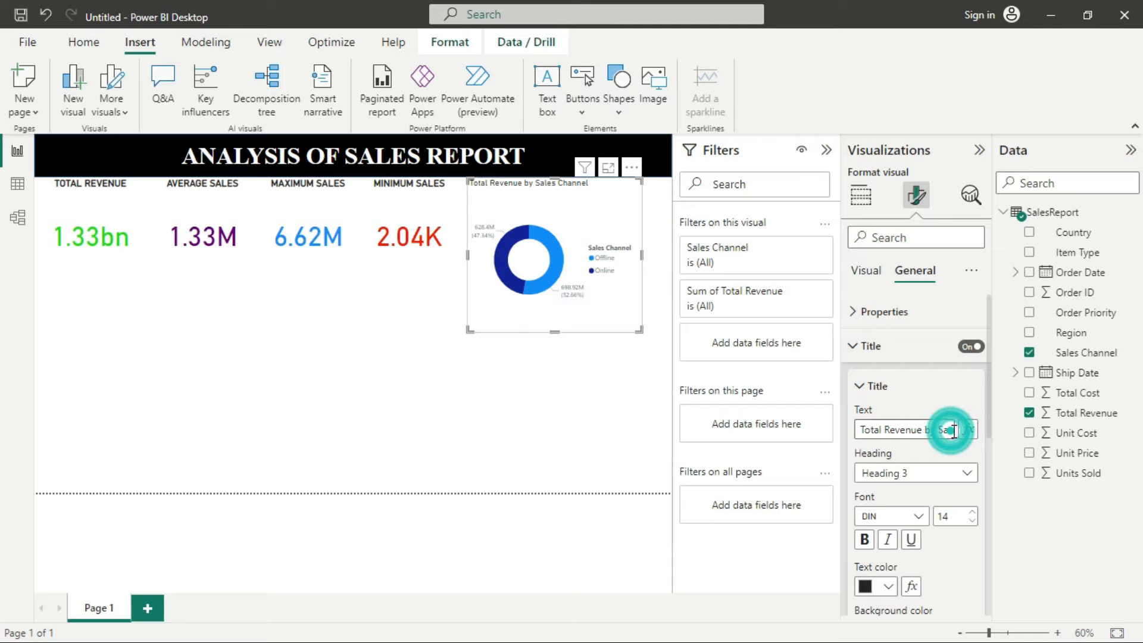
{"action": "key", "text": "Right"}
{"action": "key", "text": "Right"}
{"action": "key", "text": "Right"}
{"action": "key", "text": "Right"}
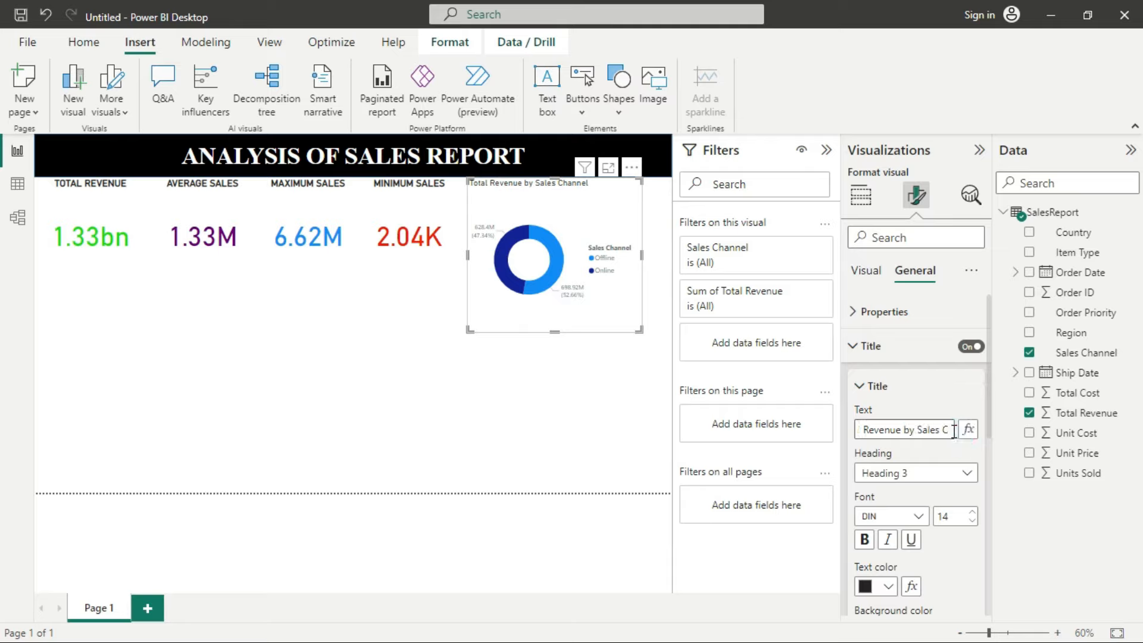
Format the donut chart's title as Heading 2, bold, horizontally centered, with font size 16
{"action": "left_click", "coordinate": [915, 473]}
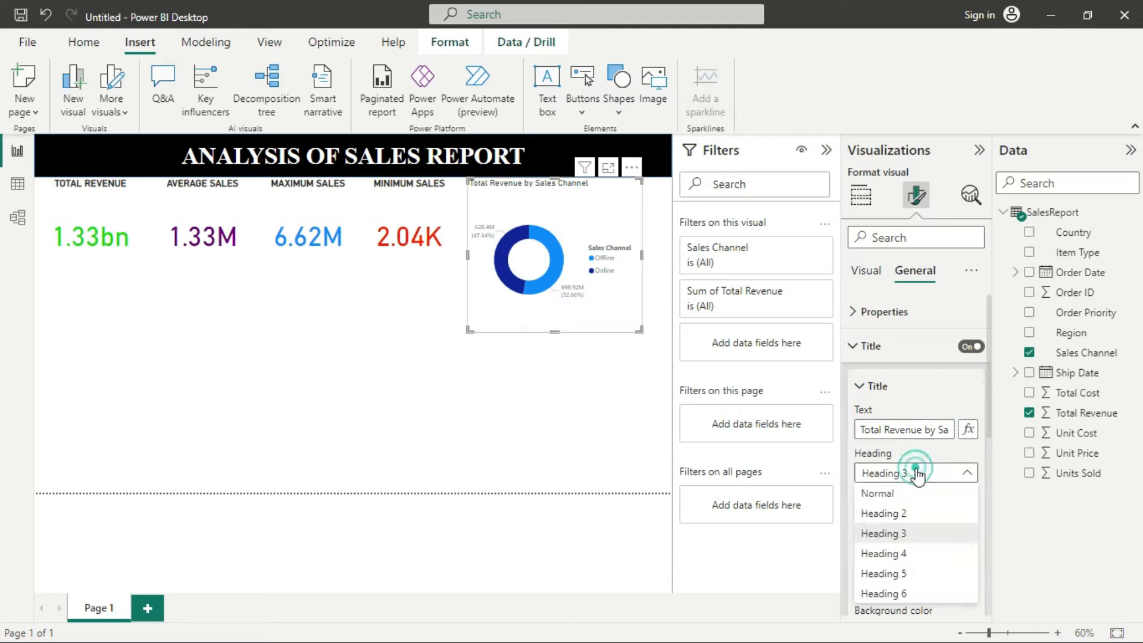
{"action": "left_click", "coordinate": [899, 518]}
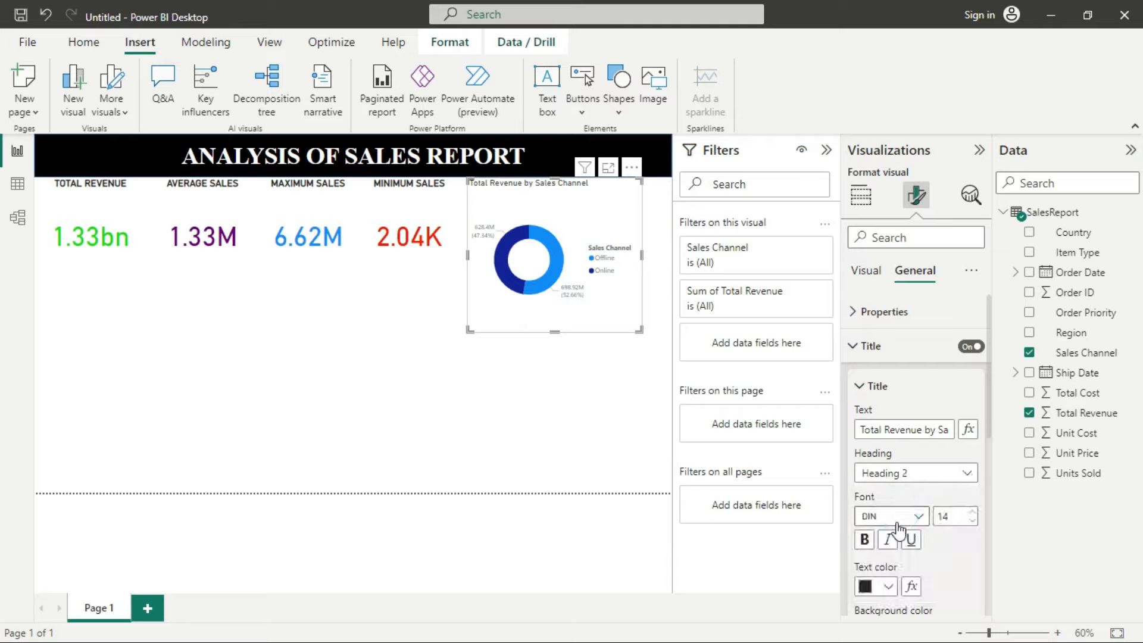
{"action": "left_click", "coordinate": [866, 540]}
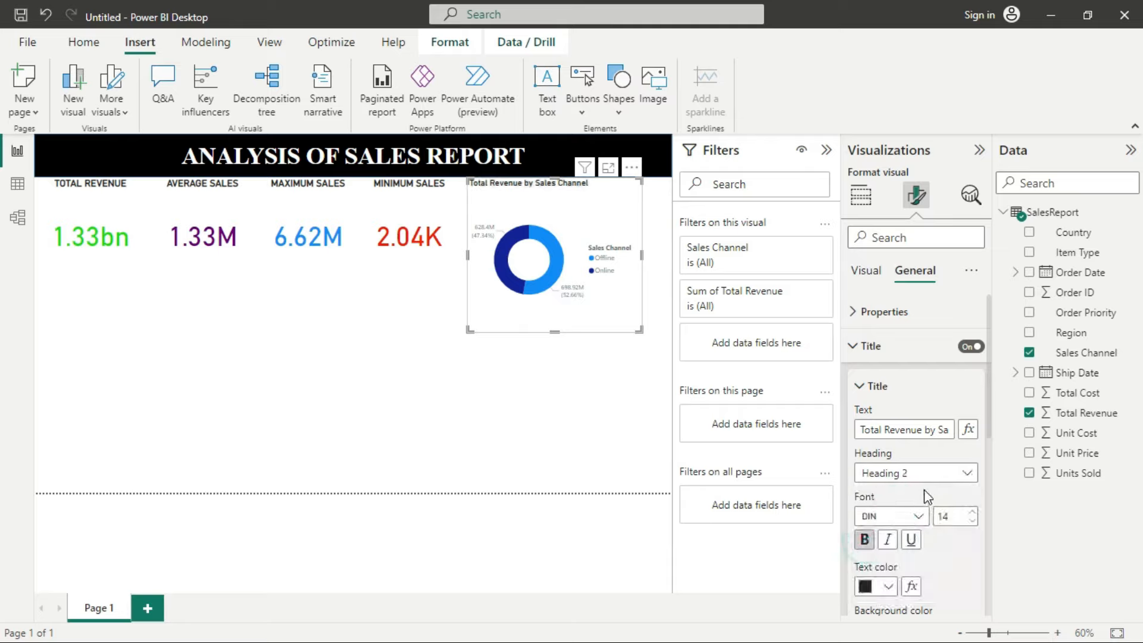
{"action": "scroll", "coordinate": [905, 547], "scroll_direction": "down", "scroll_amount": 2}
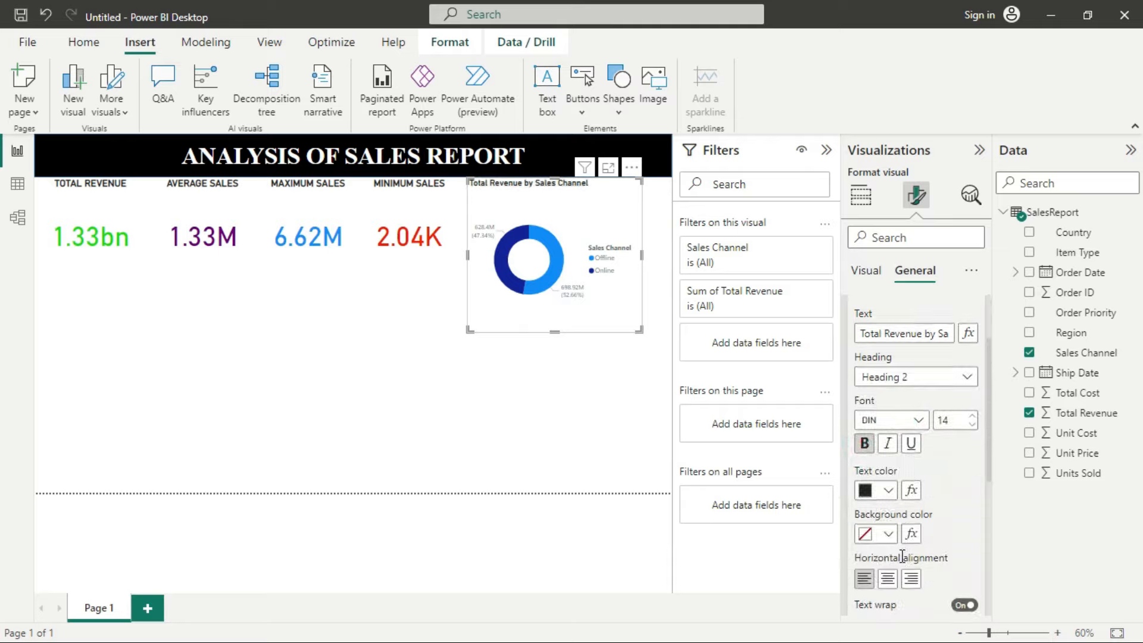
{"action": "left_click", "coordinate": [888, 579]}
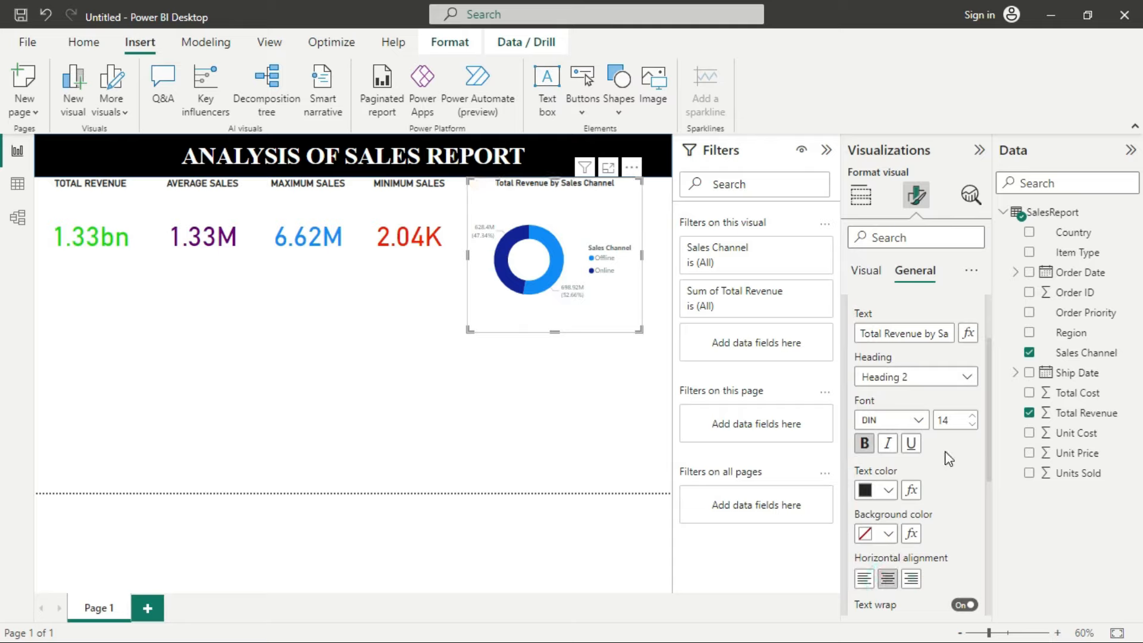
{"action": "left_click", "coordinate": [972, 416]}
{"action": "left_click", "coordinate": [972, 416]}
{"action": "left_click", "coordinate": [972, 416]}
{"action": "left_click", "coordinate": [971, 424]}
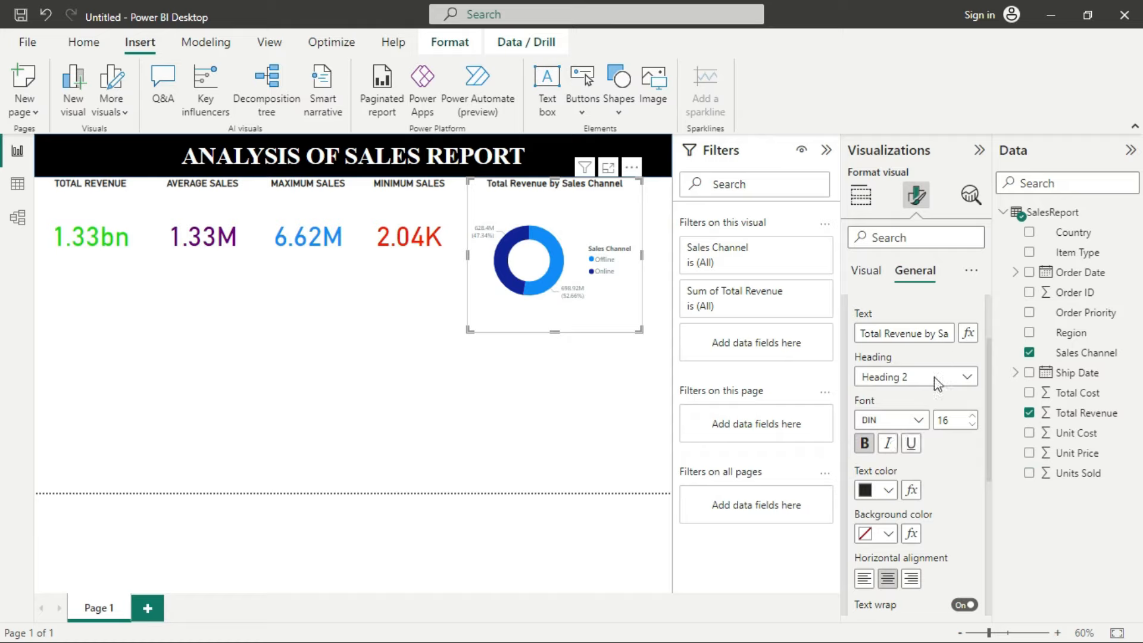
Color the donut chart's Offline slice bright green and its Online slice bright red
{"action": "left_click", "coordinate": [870, 274]}
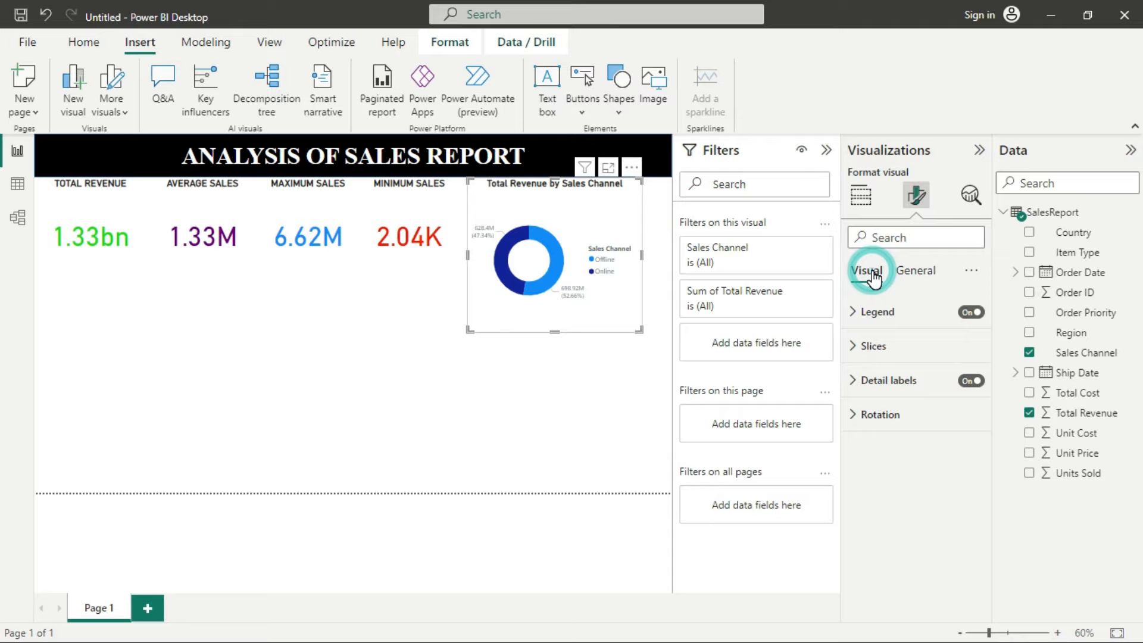
{"action": "left_click", "coordinate": [885, 351]}
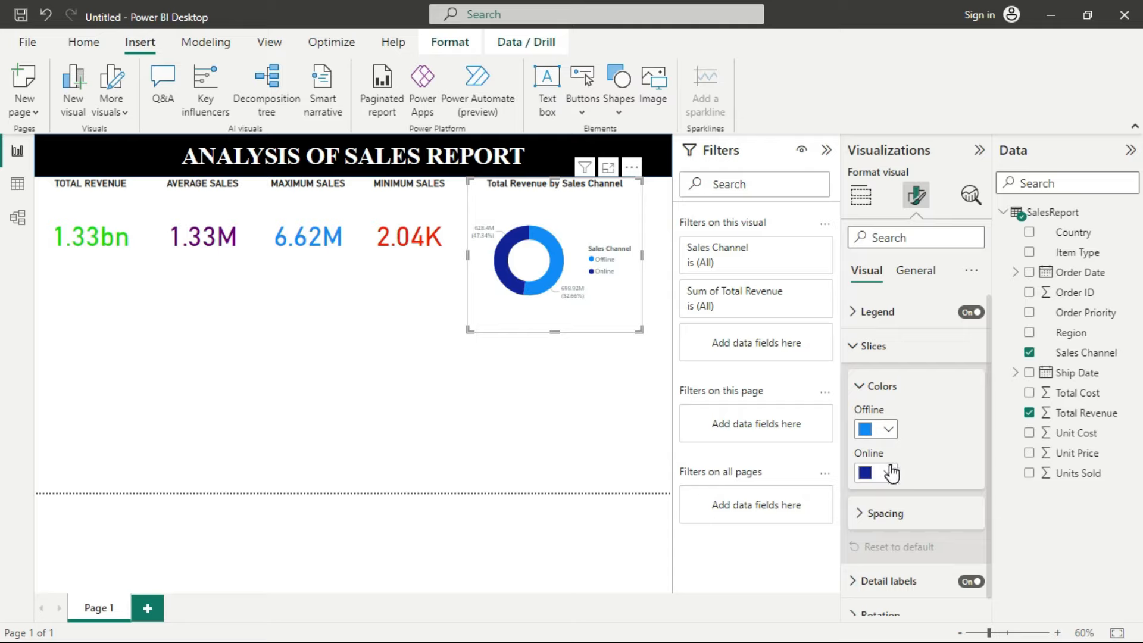
{"action": "left_click", "coordinate": [888, 431]}
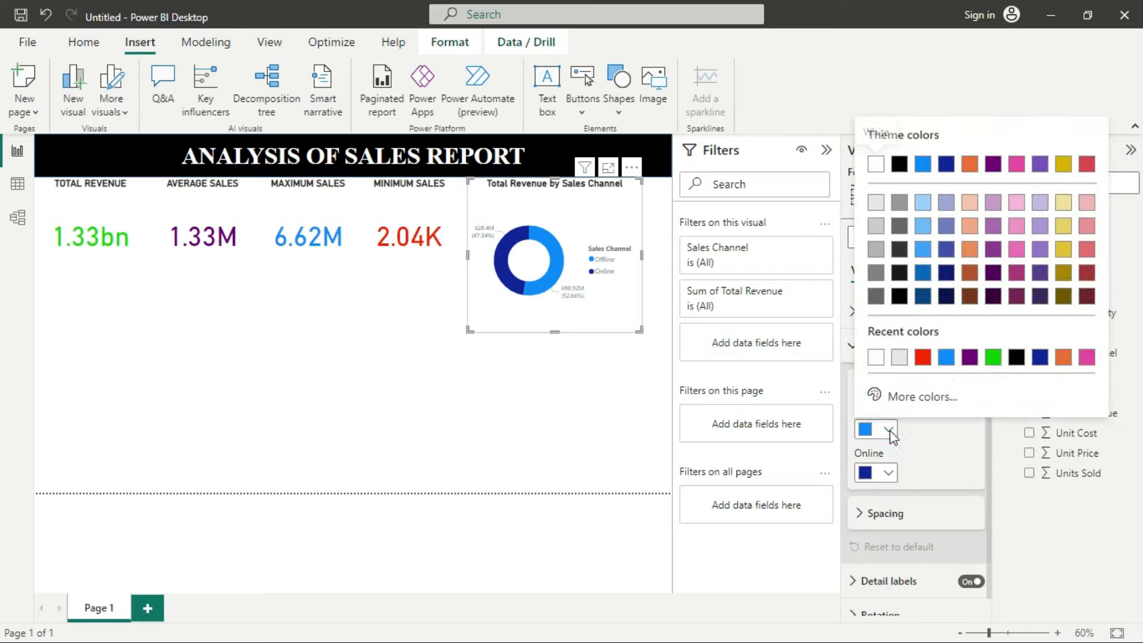
{"action": "left_click", "coordinate": [993, 353]}
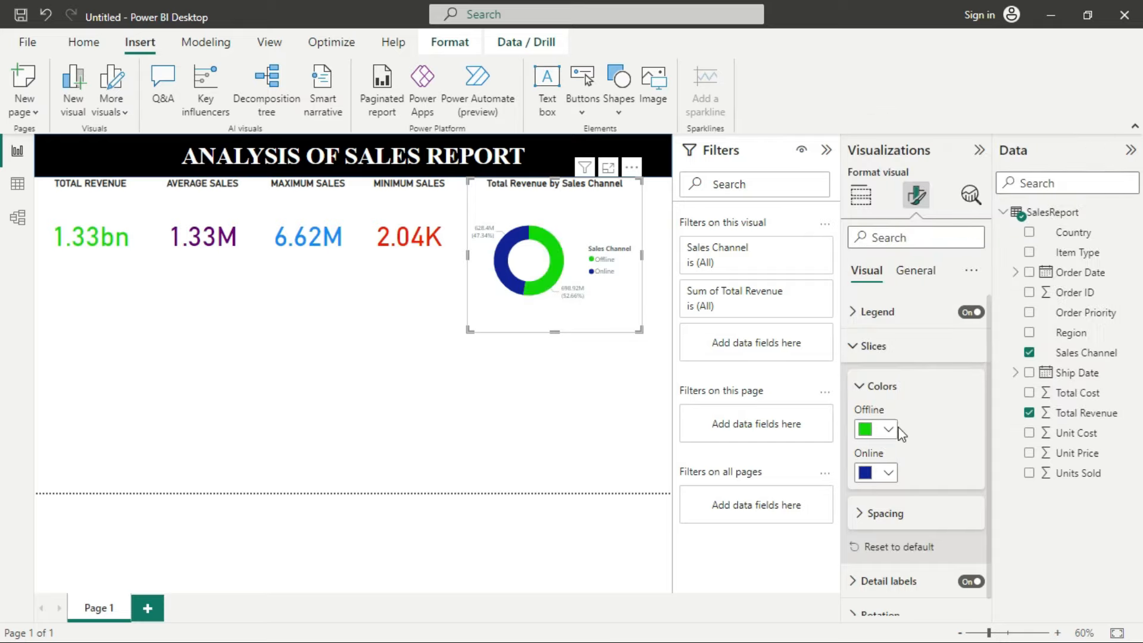
{"action": "left_click", "coordinate": [889, 473]}
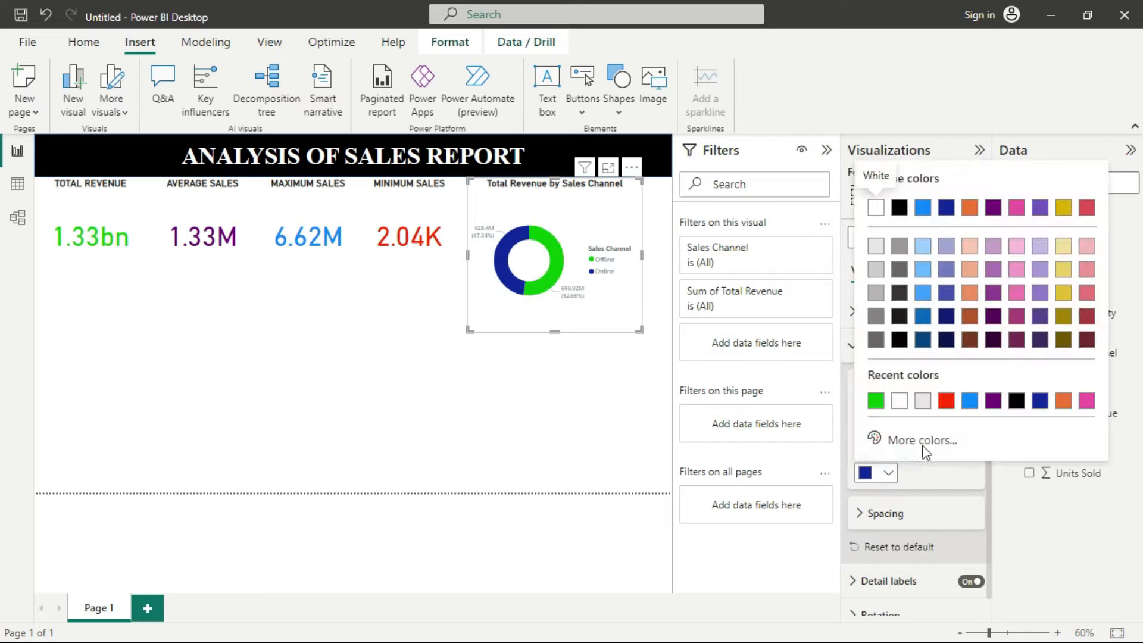
{"action": "left_click", "coordinate": [947, 400]}
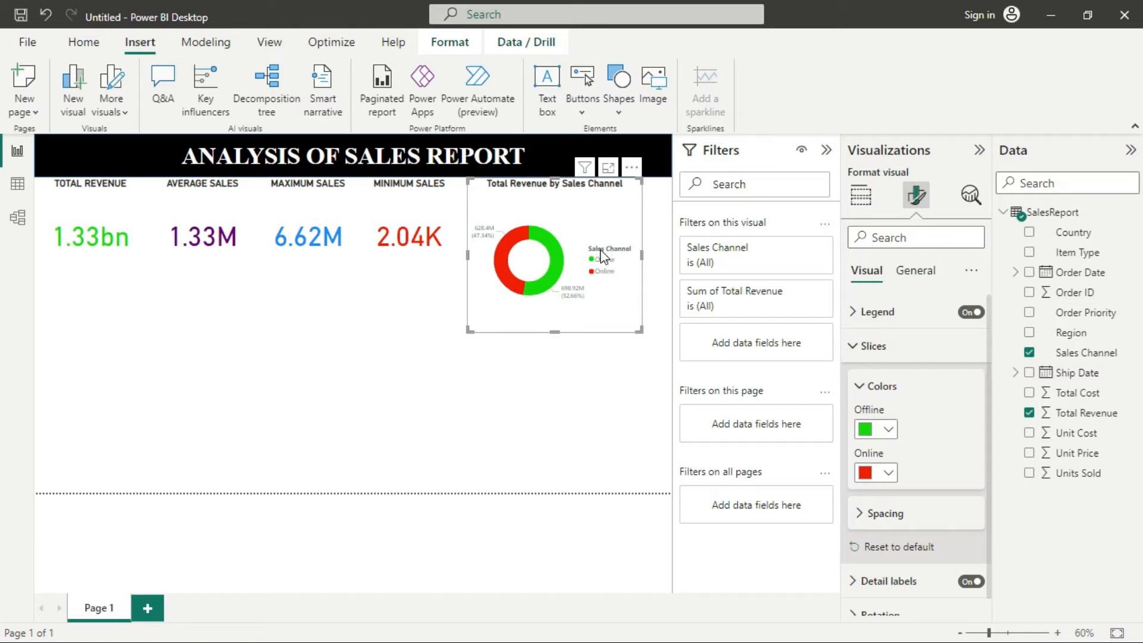
{"action": "left_click", "coordinate": [865, 388]}
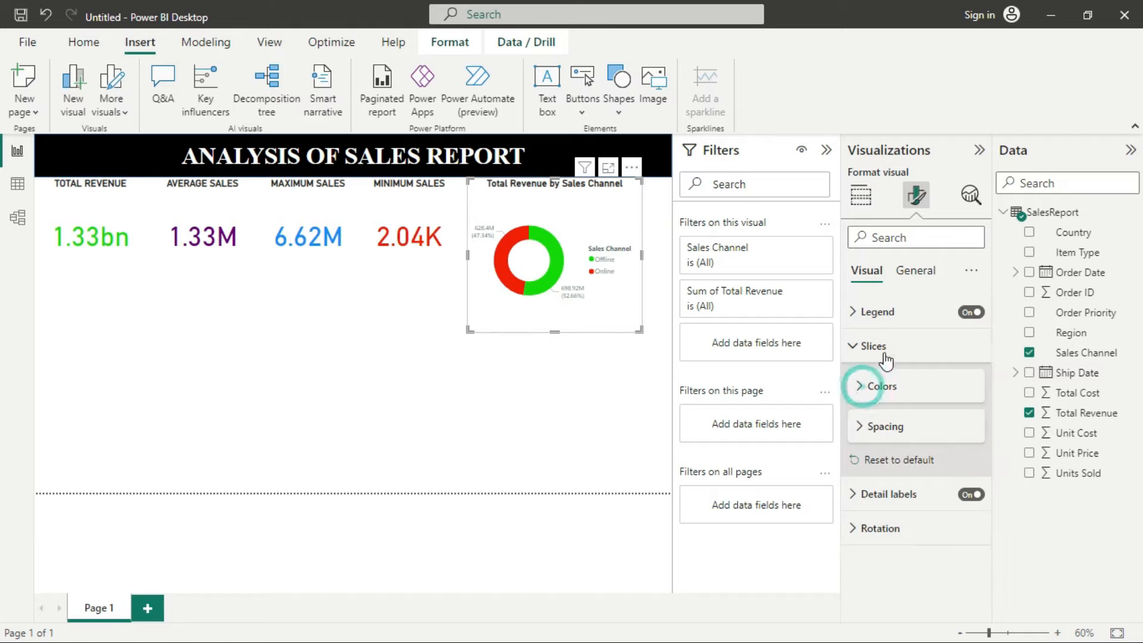
Place the donut chart's legend at Top center and turn off the legend title
{"action": "left_click", "coordinate": [896, 311]}
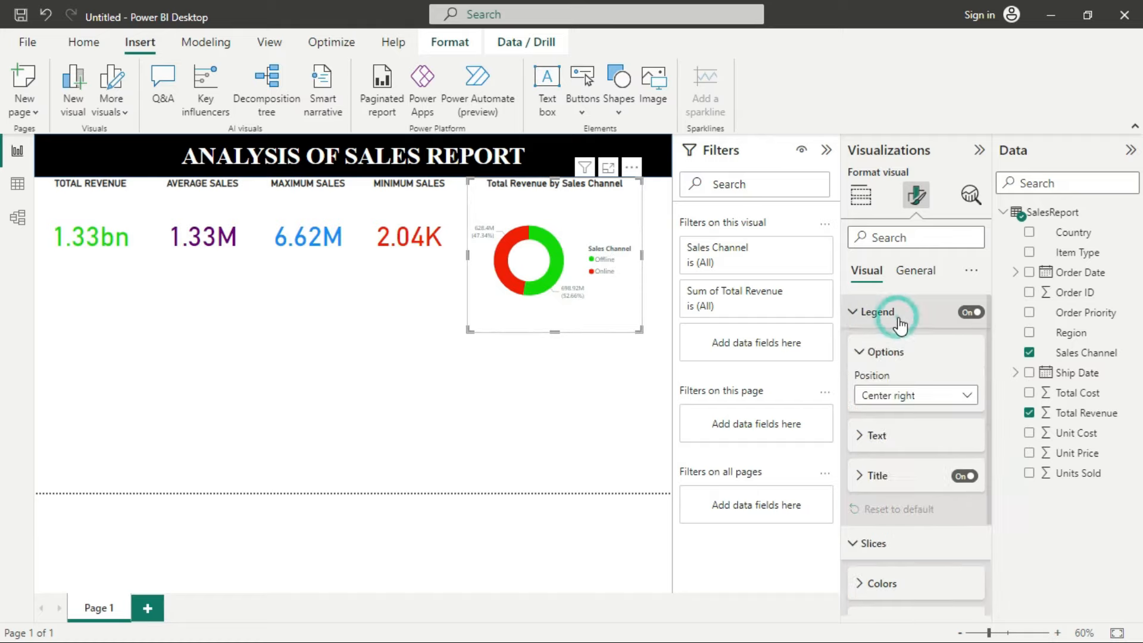
{"action": "left_click", "coordinate": [958, 399]}
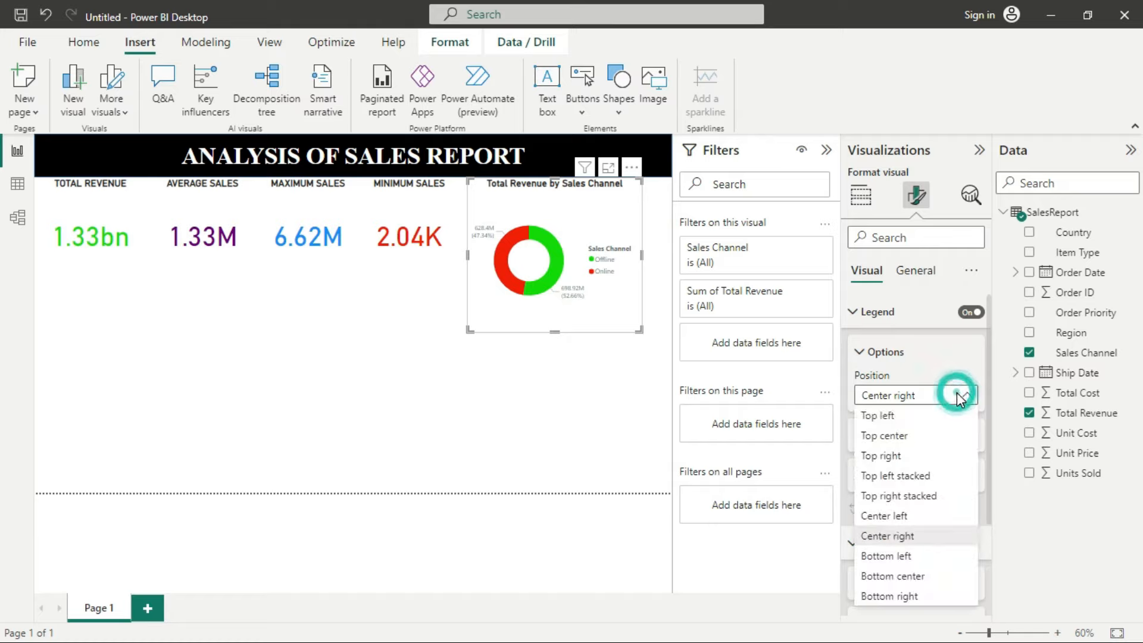
{"action": "left_click", "coordinate": [893, 436]}
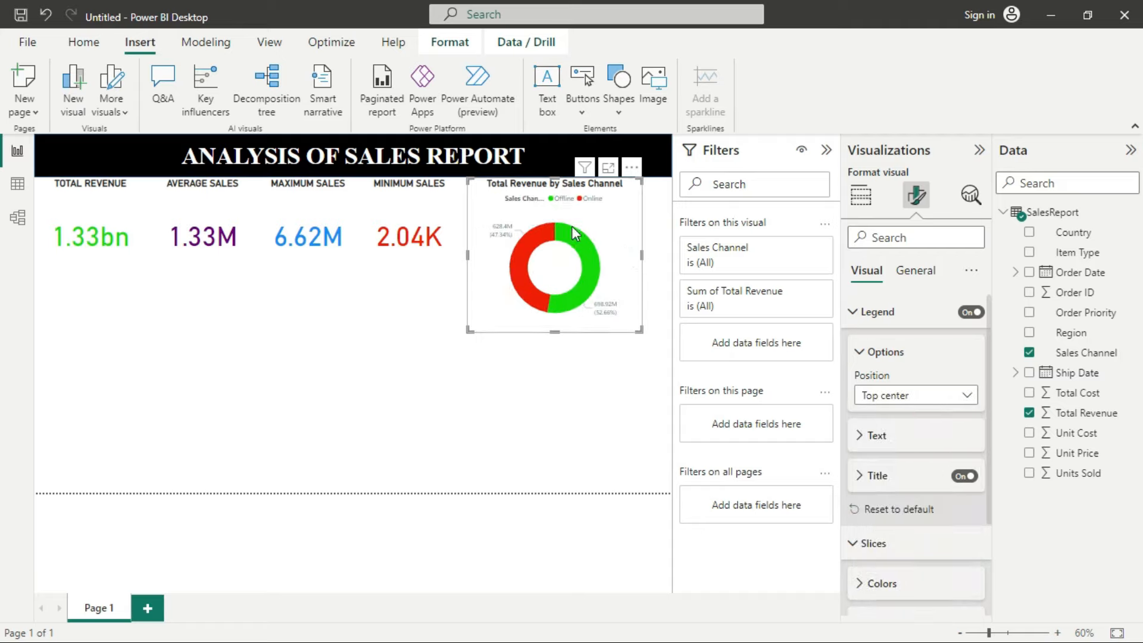
{"action": "left_click", "coordinate": [963, 476]}
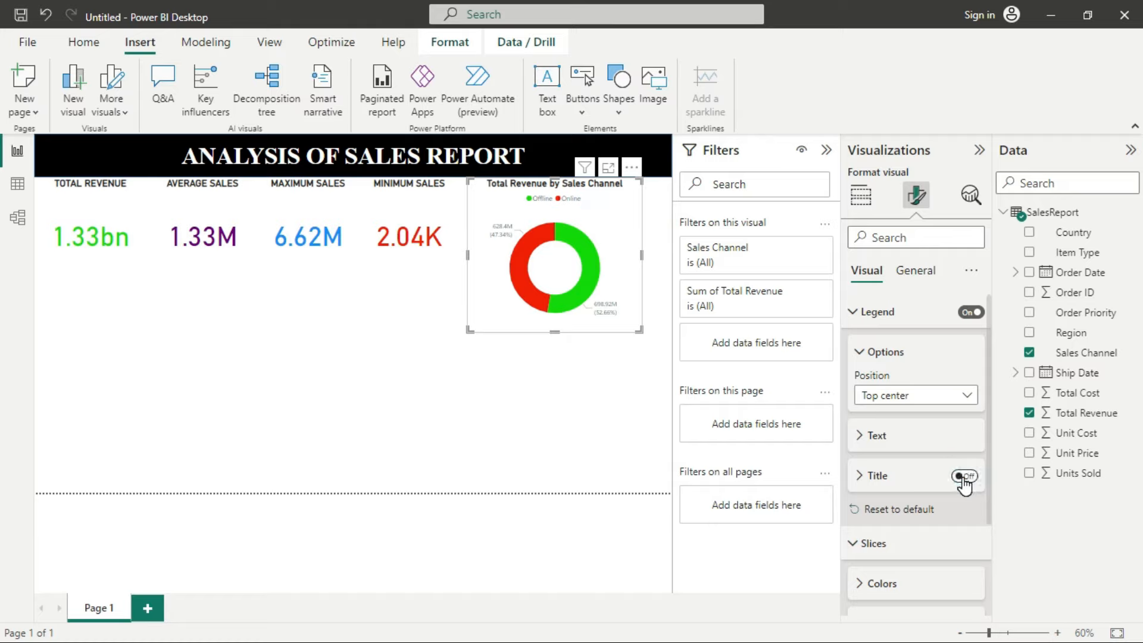
{"action": "left_click", "coordinate": [965, 476]}
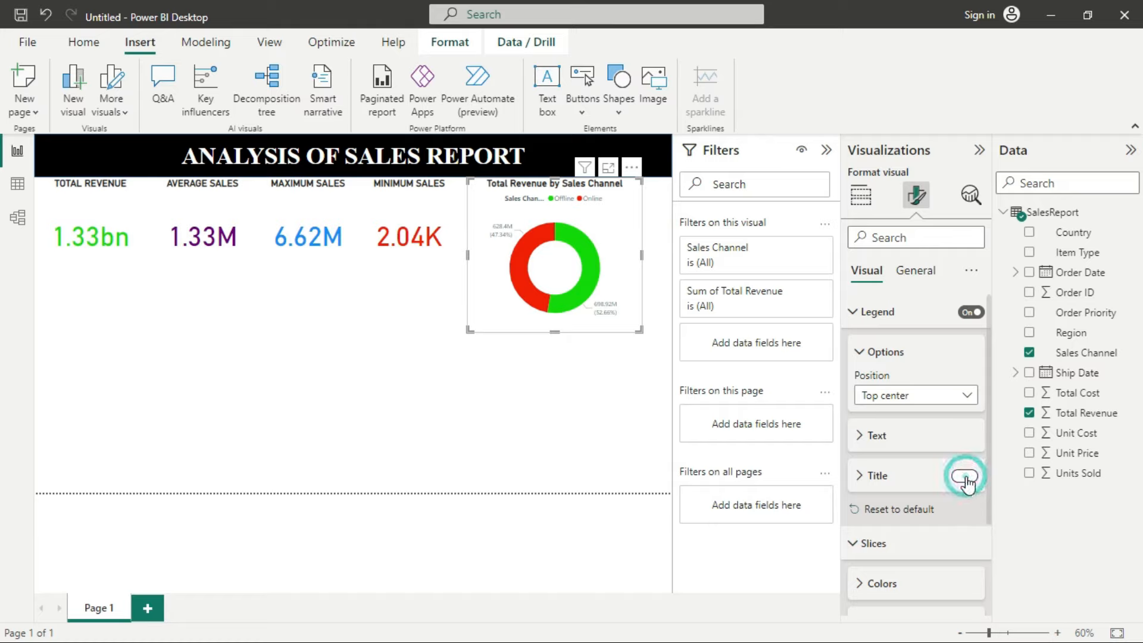
{"action": "left_click", "coordinate": [962, 476]}
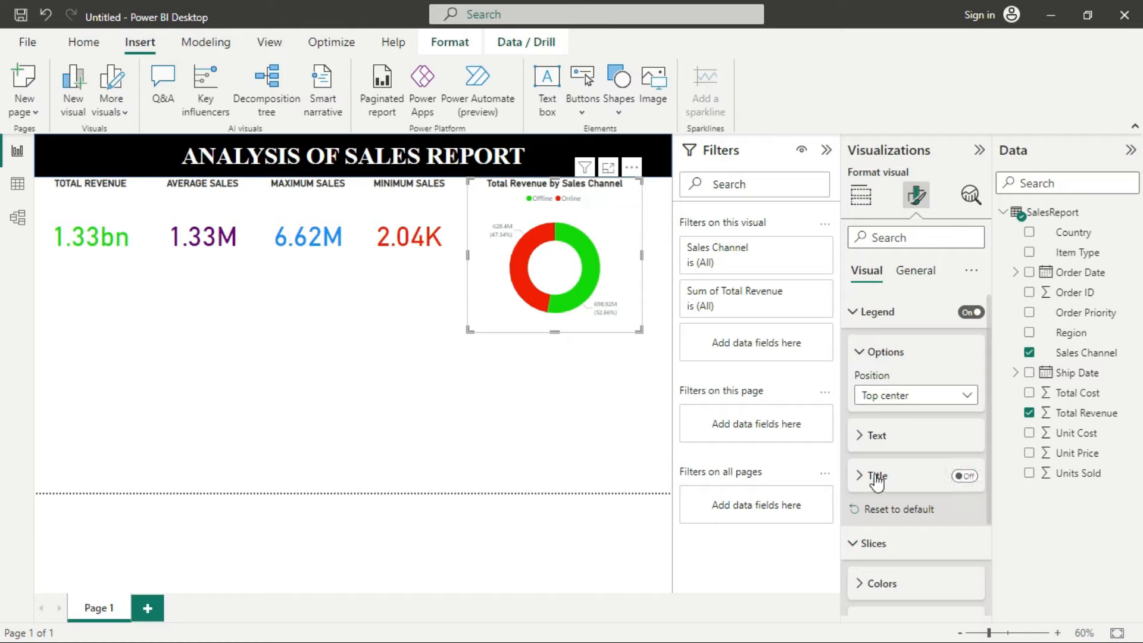
Format the donut chart's legend text as bold, black, with font size 12
{"action": "left_click", "coordinate": [880, 438]}
{"action": "left_click", "coordinate": [972, 476]}
{"action": "left_click", "coordinate": [972, 476]}
{"action": "left_click", "coordinate": [973, 476]}
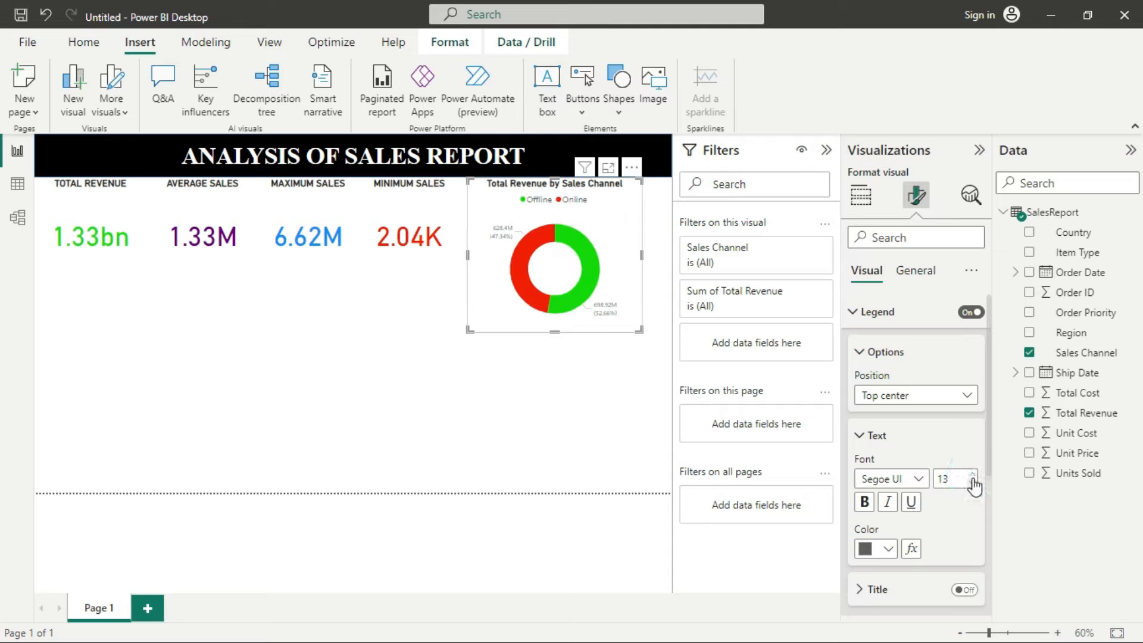
{"action": "left_click", "coordinate": [972, 484]}
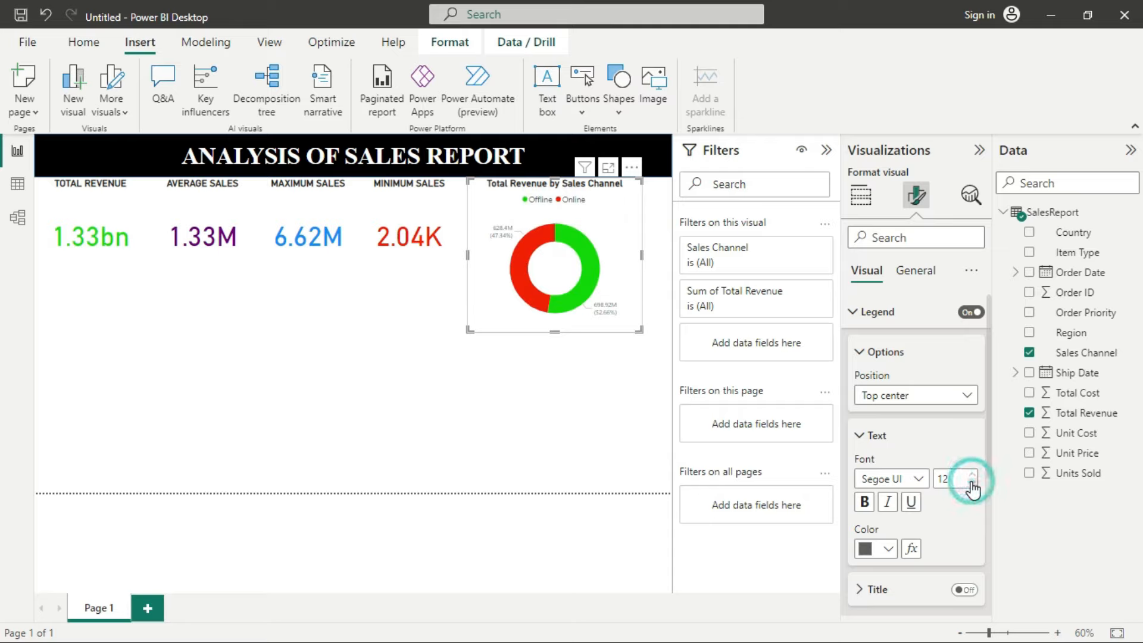
{"action": "left_click", "coordinate": [861, 503]}
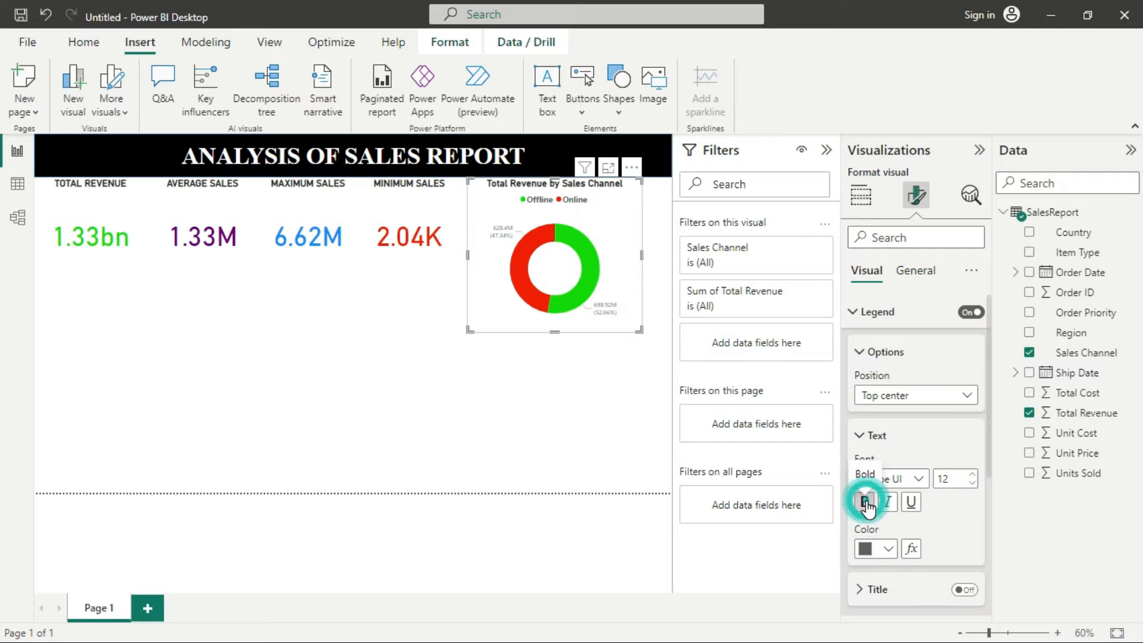
{"action": "left_click", "coordinate": [890, 549]}
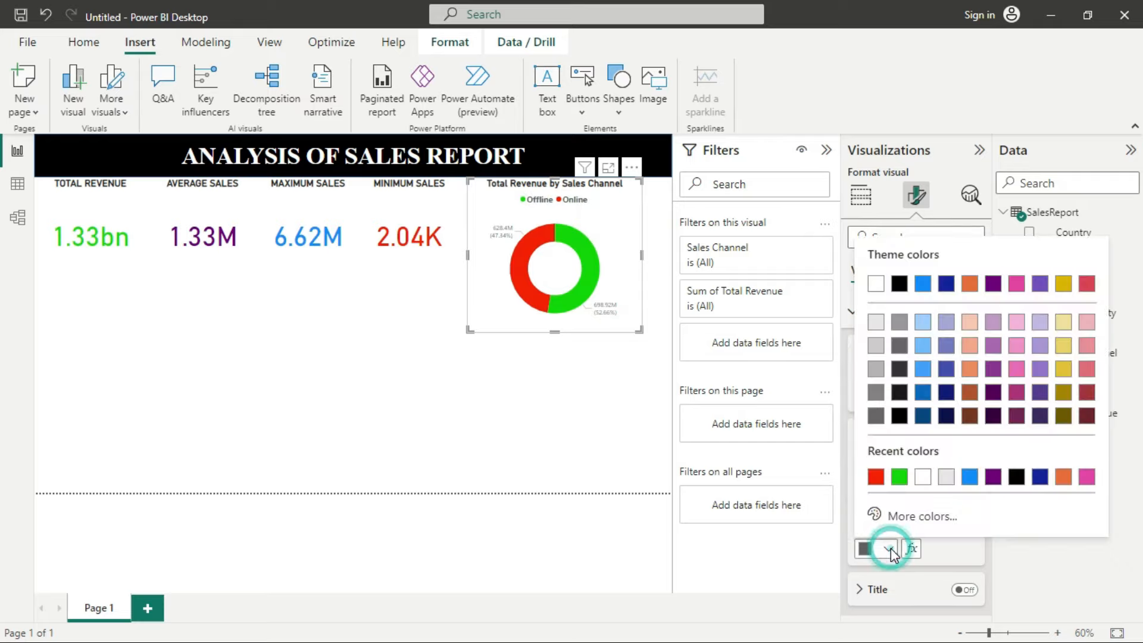
{"action": "left_click", "coordinate": [900, 286]}
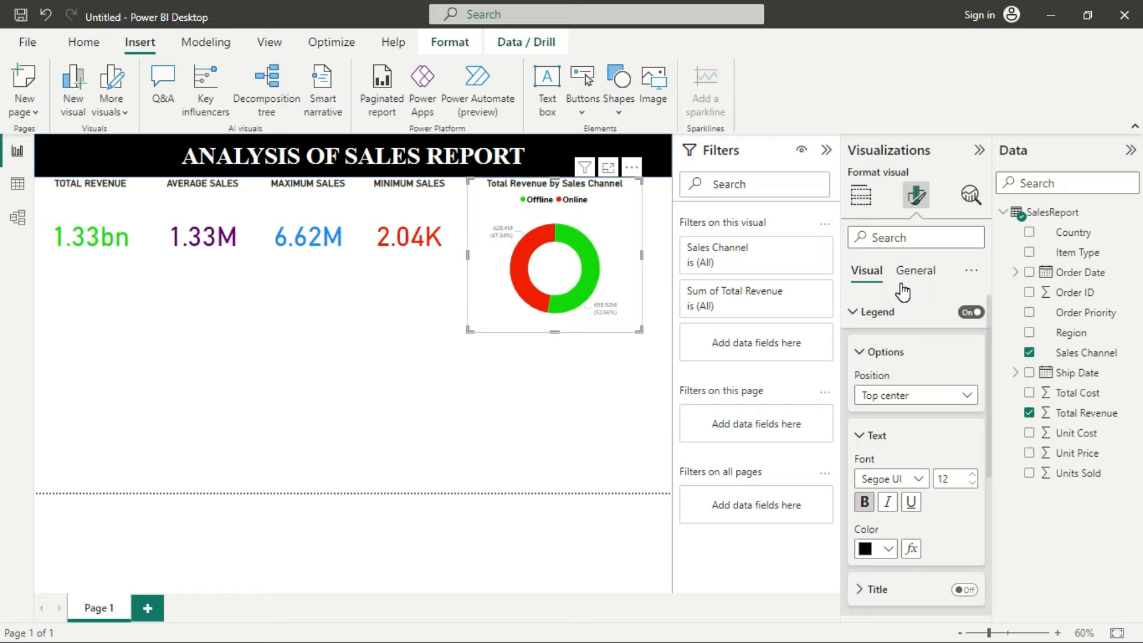
{"action": "left_click", "coordinate": [881, 352]}
{"action": "left_click", "coordinate": [877, 311]}
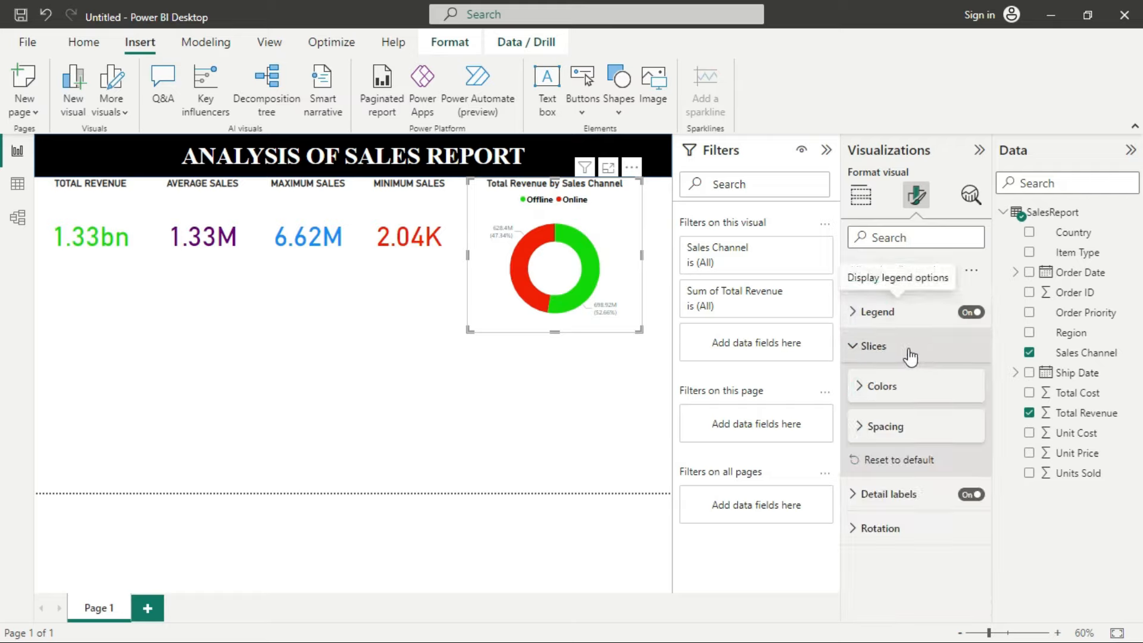
Set the font size of the donut chart's detail label values to 12
{"action": "left_click", "coordinate": [875, 348]}
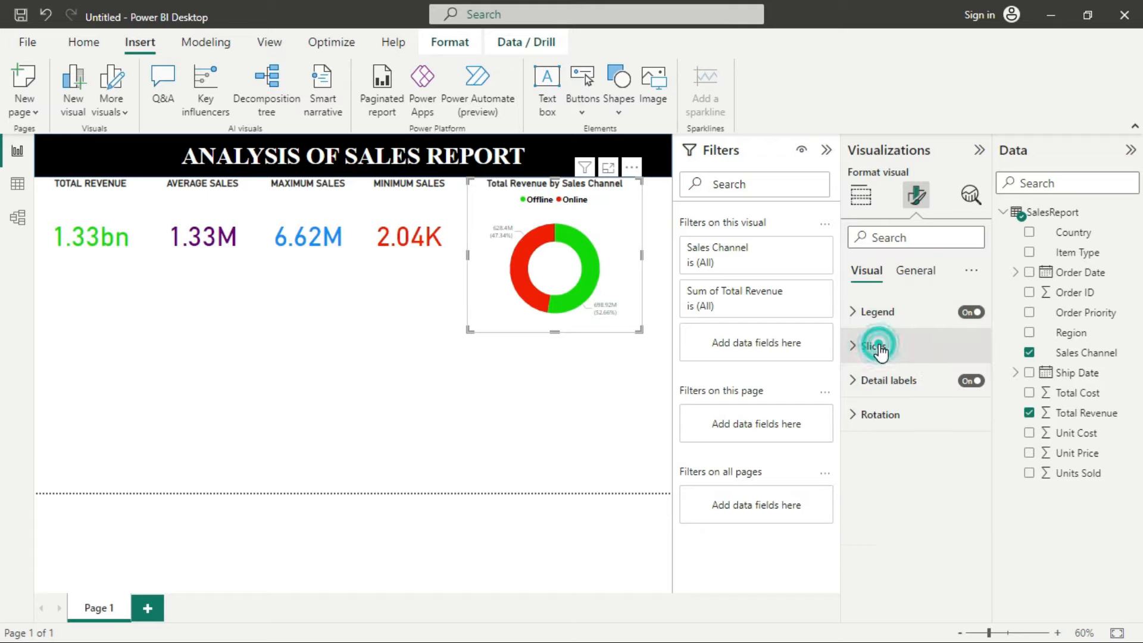
{"action": "left_click", "coordinate": [882, 389]}
{"action": "left_click", "coordinate": [883, 387]}
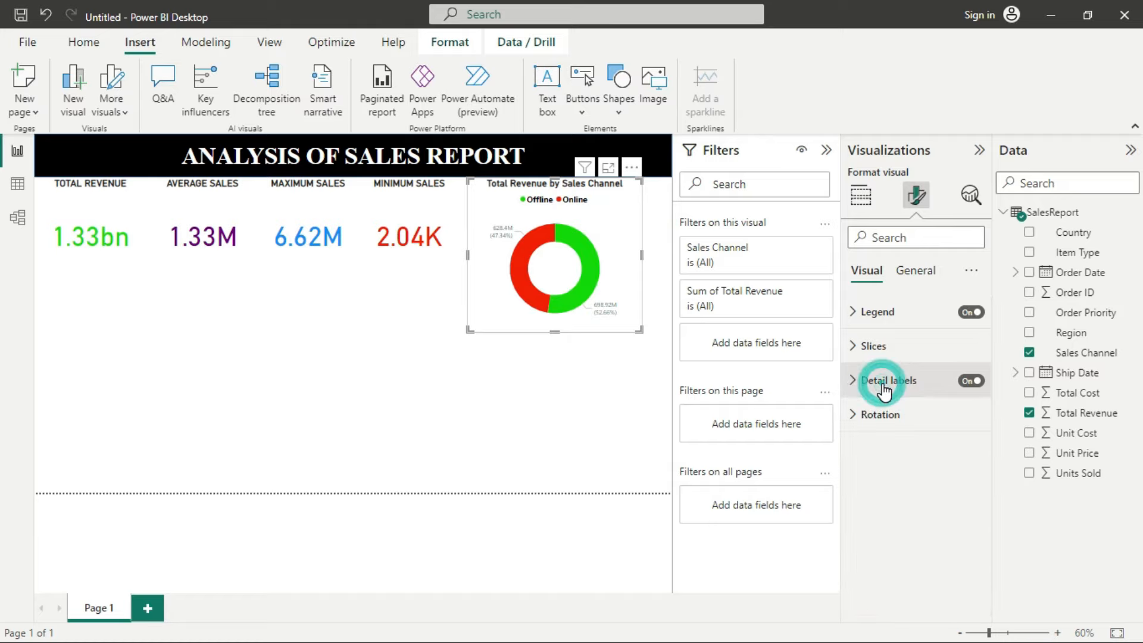
{"action": "left_click", "coordinate": [884, 387]}
{"action": "left_click", "coordinate": [881, 572]}
{"action": "scroll", "coordinate": [905, 505], "scroll_direction": "down", "scroll_amount": 3}
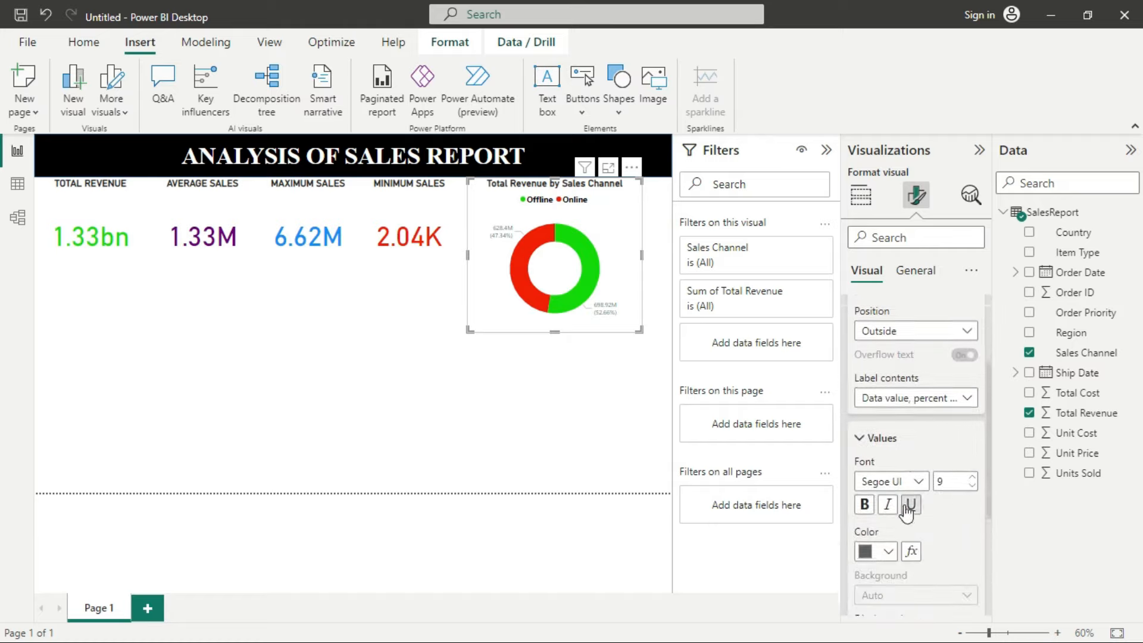
{"action": "left_click", "coordinate": [973, 466]}
{"action": "left_click", "coordinate": [973, 466]}
{"action": "left_click", "coordinate": [973, 466]}
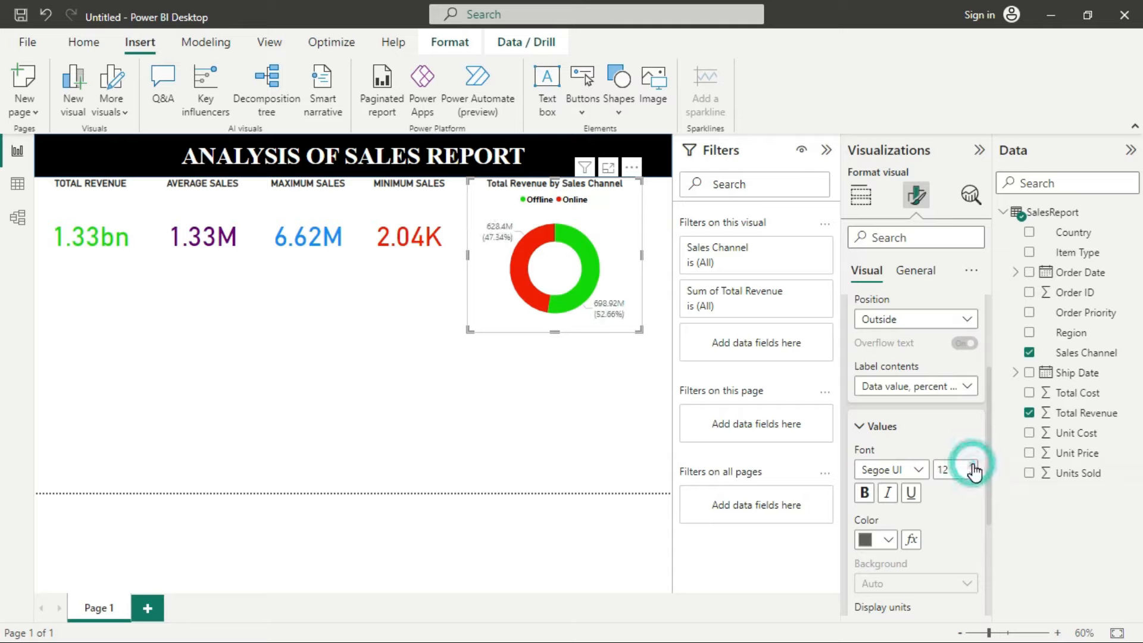
Format the donut chart's detail label values as bold, black, with font size 14
{"action": "left_click", "coordinate": [973, 466]}
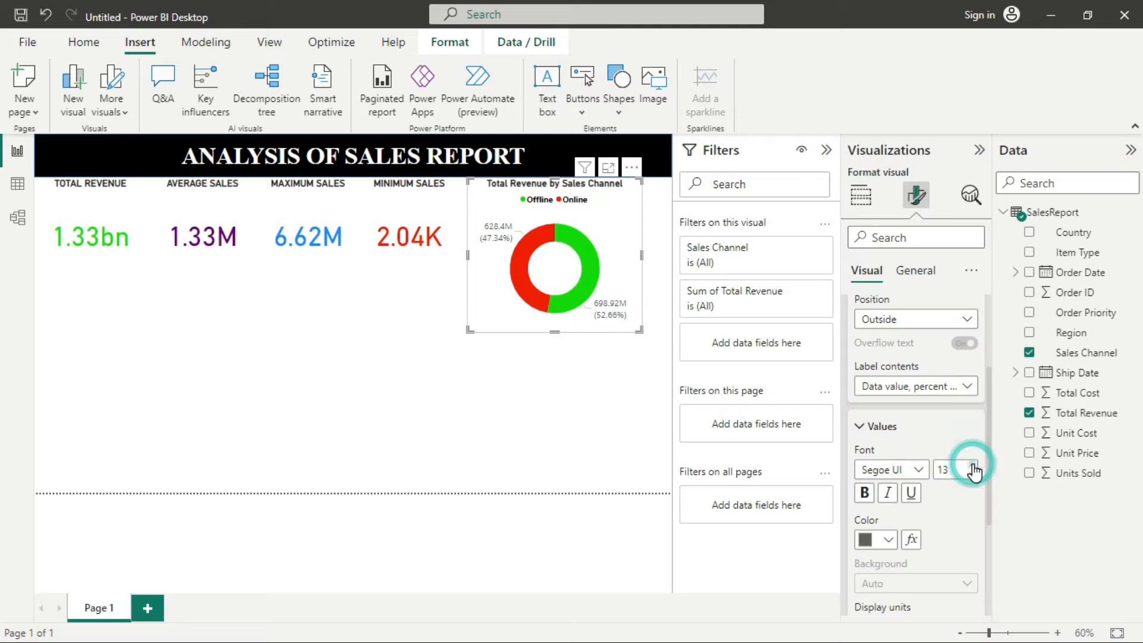
{"action": "left_click", "coordinate": [973, 467]}
{"action": "left_click", "coordinate": [973, 466]}
{"action": "left_click", "coordinate": [973, 466]}
{"action": "left_click", "coordinate": [972, 474]}
{"action": "left_click", "coordinate": [973, 474]}
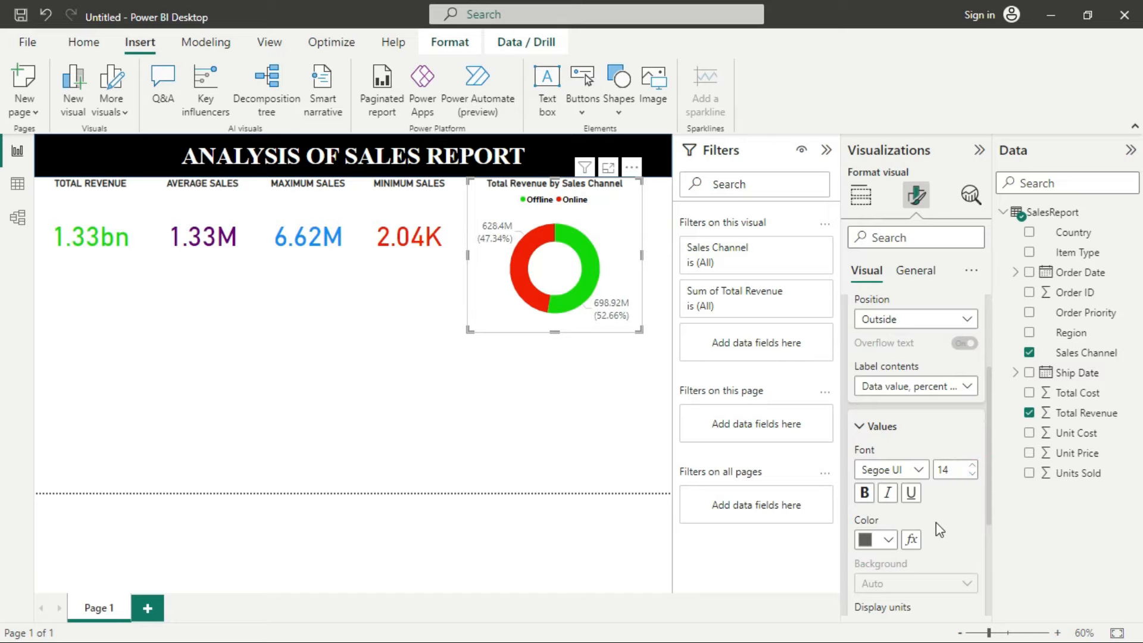
{"action": "left_click", "coordinate": [888, 539]}
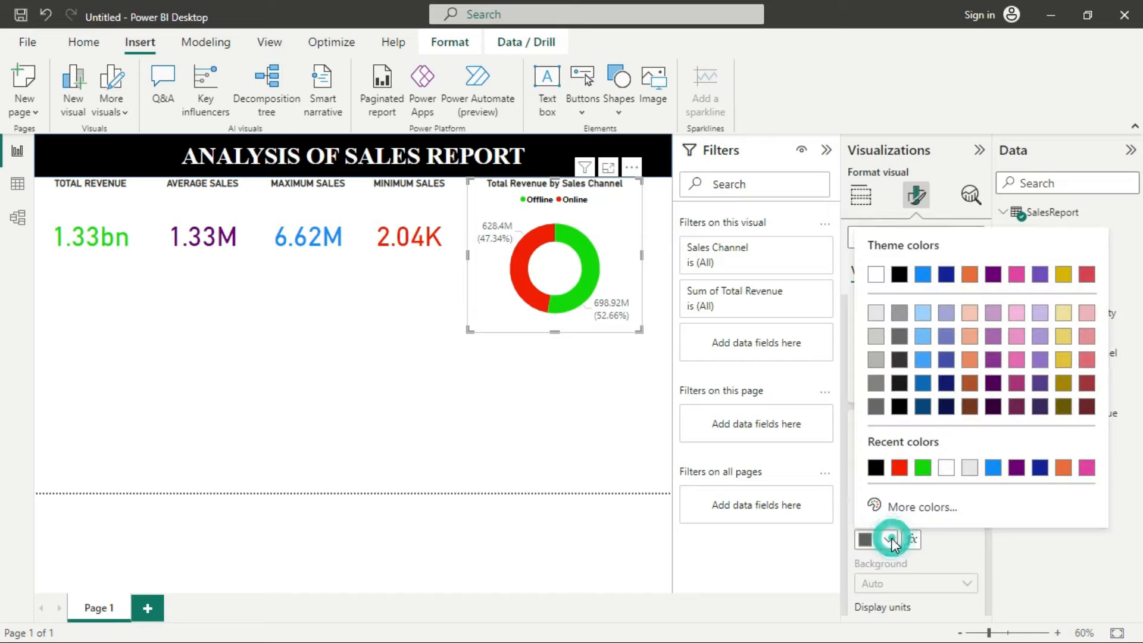
{"action": "left_click", "coordinate": [875, 467]}
{"action": "left_click", "coordinate": [867, 494]}
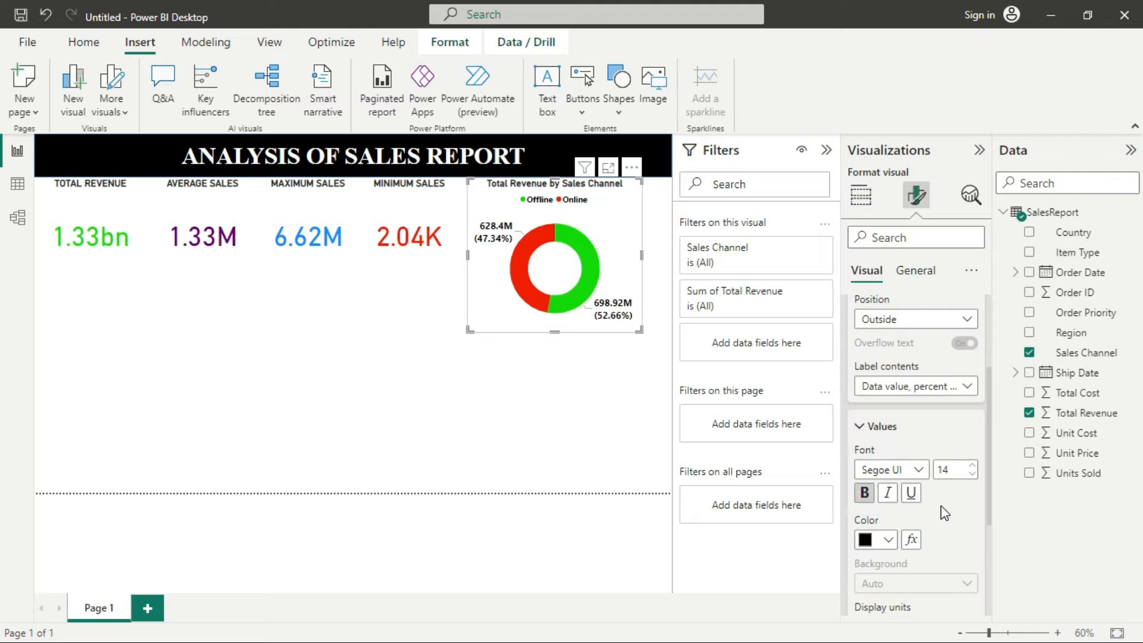
{"action": "left_click", "coordinate": [871, 427]}
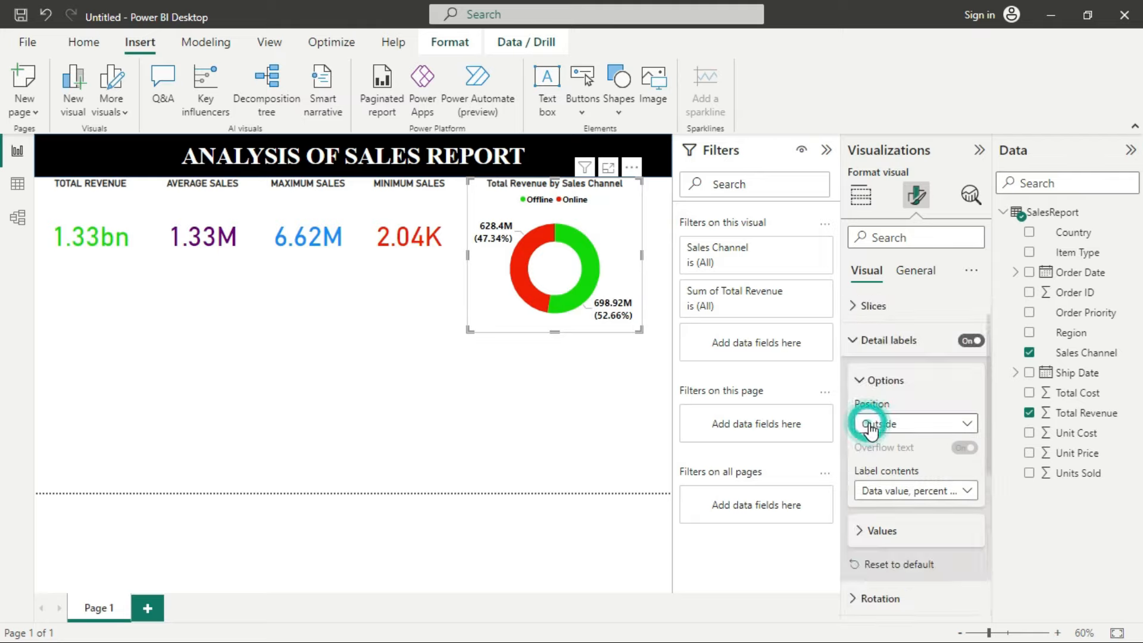
{"action": "left_click", "coordinate": [886, 530]}
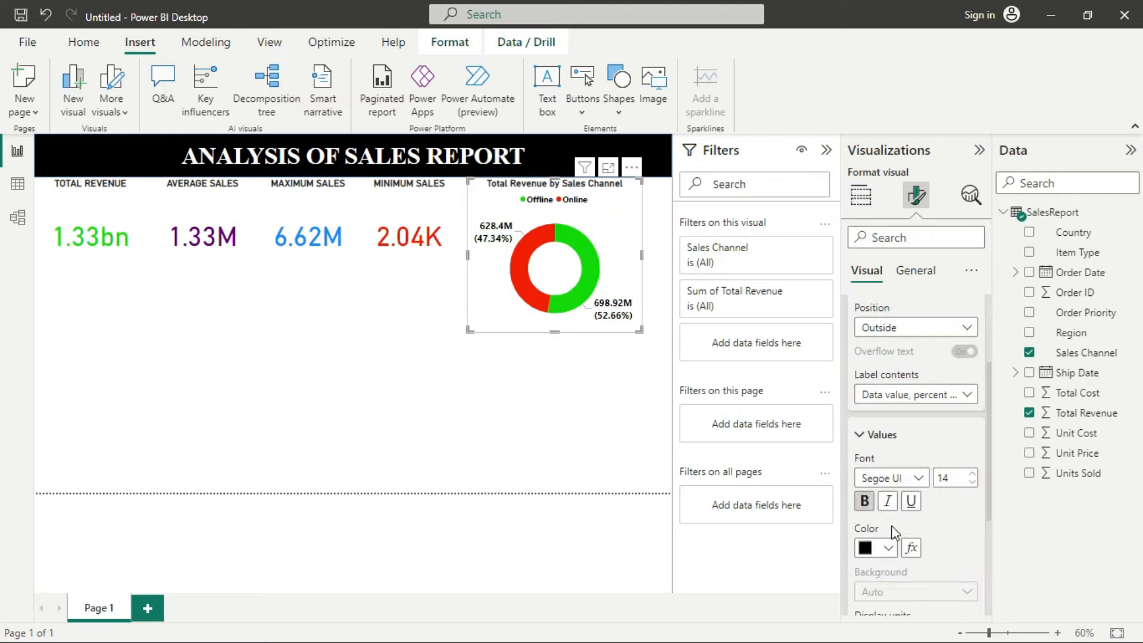
{"action": "scroll", "coordinate": [892, 527], "scroll_direction": "down", "scroll_amount": 3}
{"action": "scroll", "coordinate": [894, 529], "scroll_direction": "down", "scroll_amount": 1}
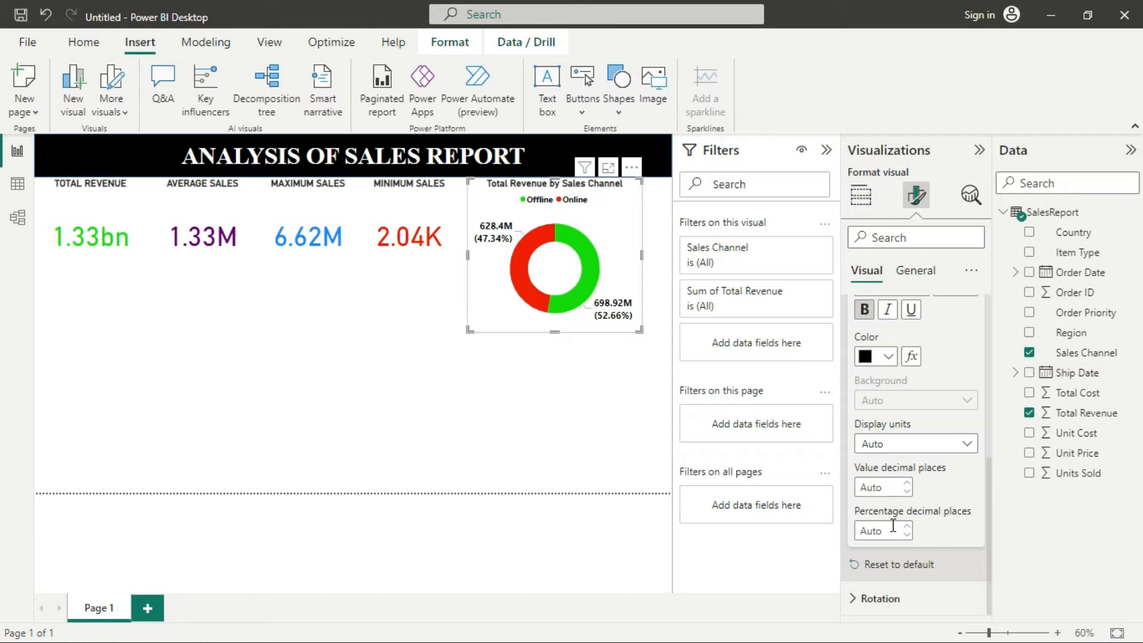
{"action": "scroll", "coordinate": [893, 526], "scroll_direction": "up", "scroll_amount": 4}
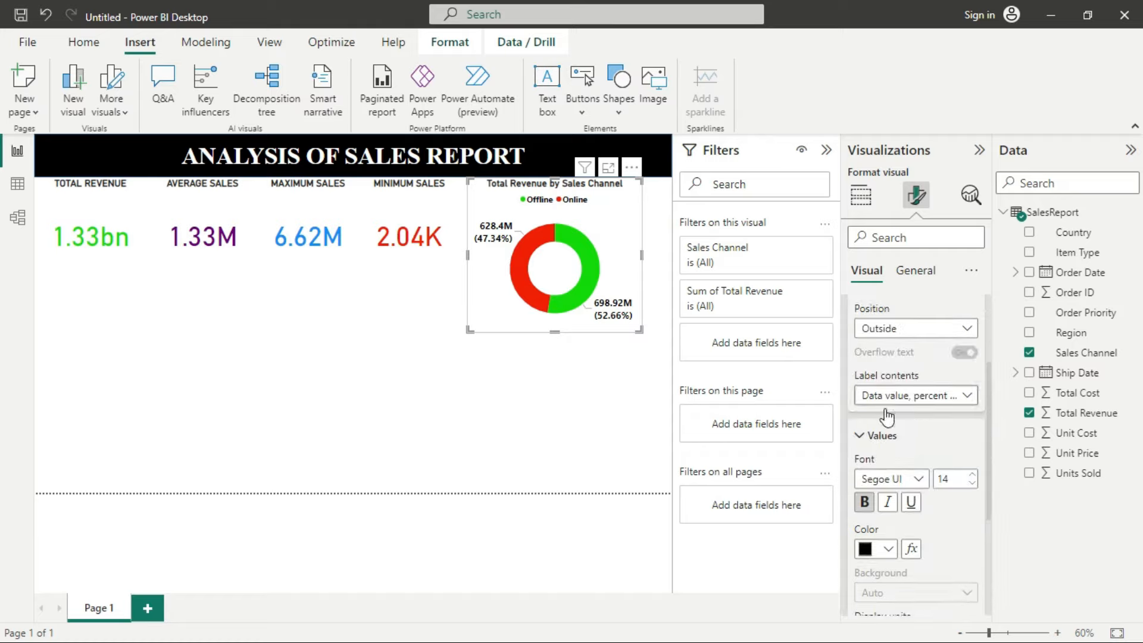
{"action": "left_click", "coordinate": [862, 438]}
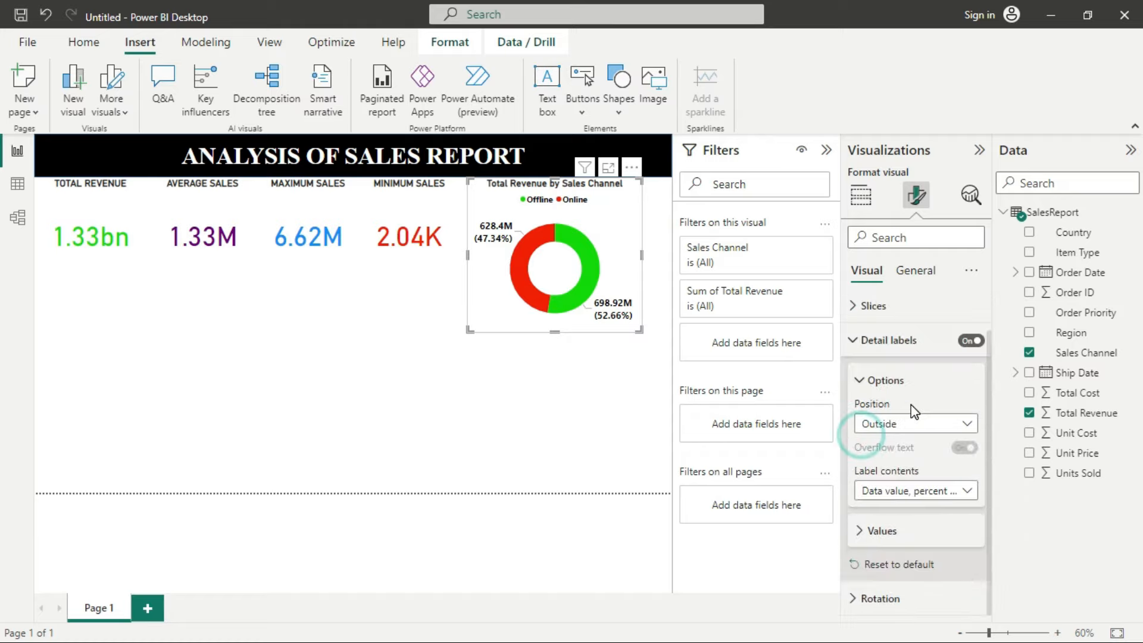
Set the donut chart's detail label contents to Percent of total, trying Data value for comparison
{"action": "left_click", "coordinate": [930, 492]}
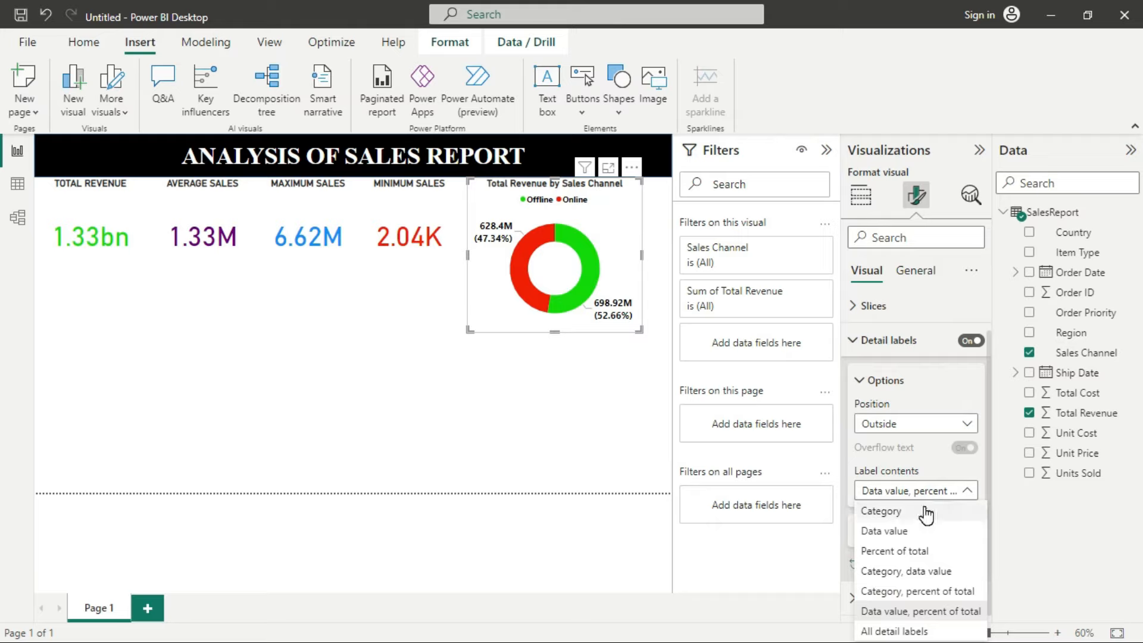
{"action": "left_click", "coordinate": [908, 553]}
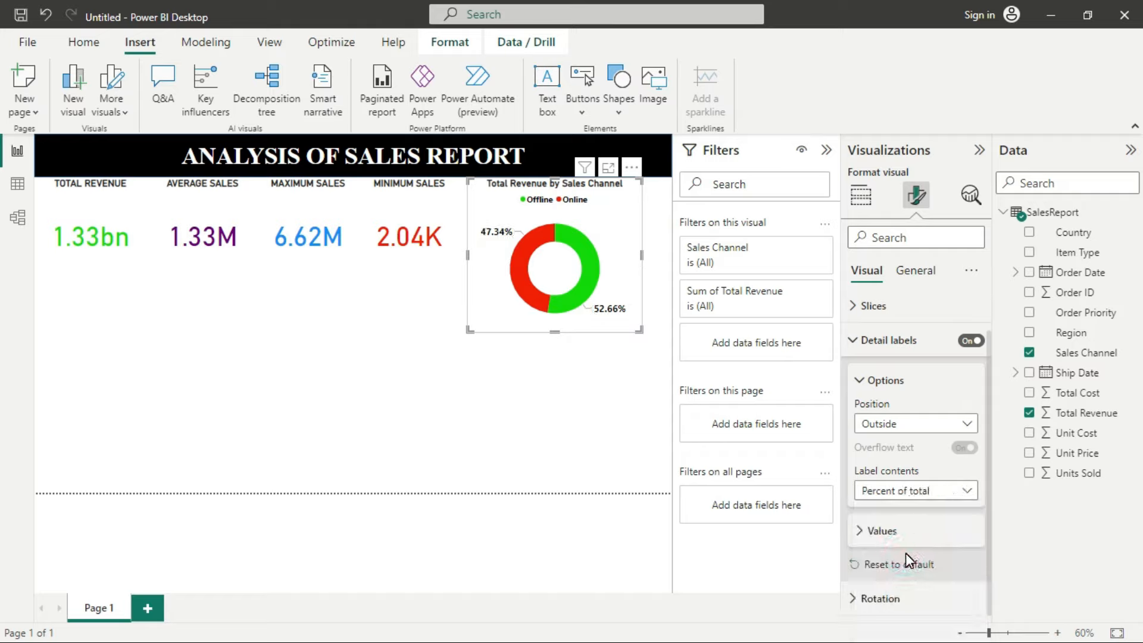
{"action": "left_click", "coordinate": [935, 501]}
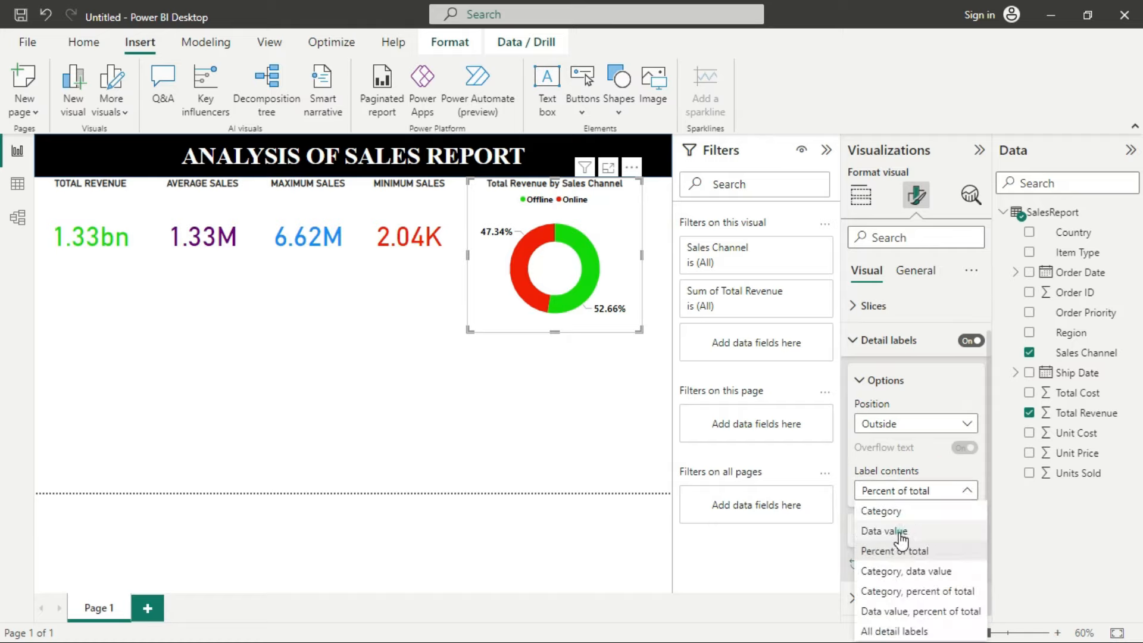
{"action": "left_click", "coordinate": [894, 530]}
{"action": "left_click", "coordinate": [932, 496]}
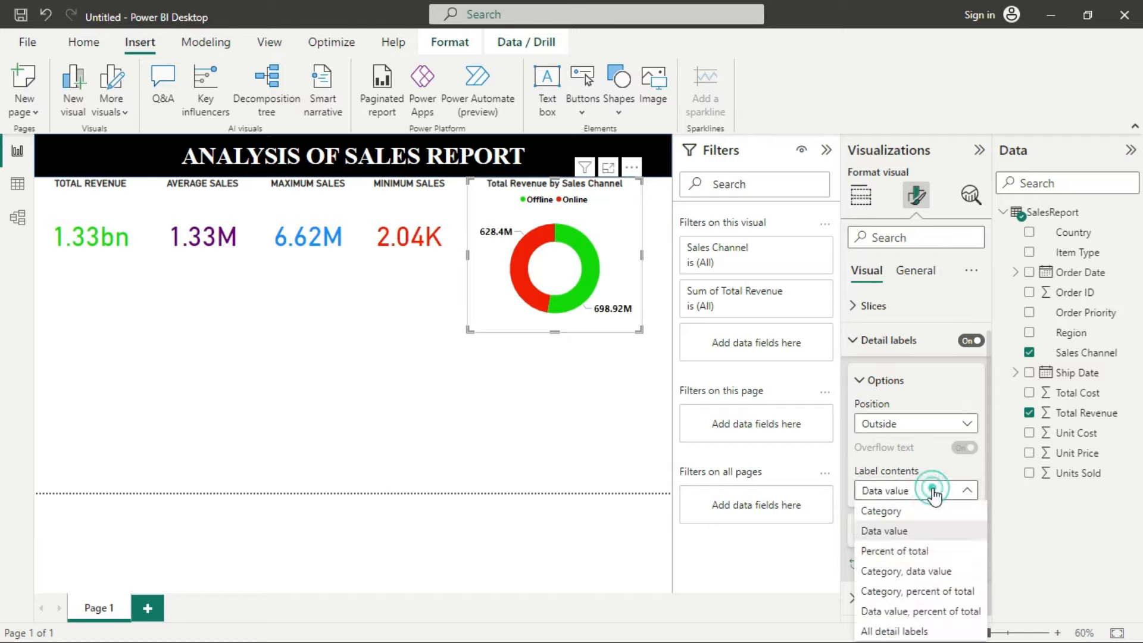
{"action": "left_click", "coordinate": [911, 552]}
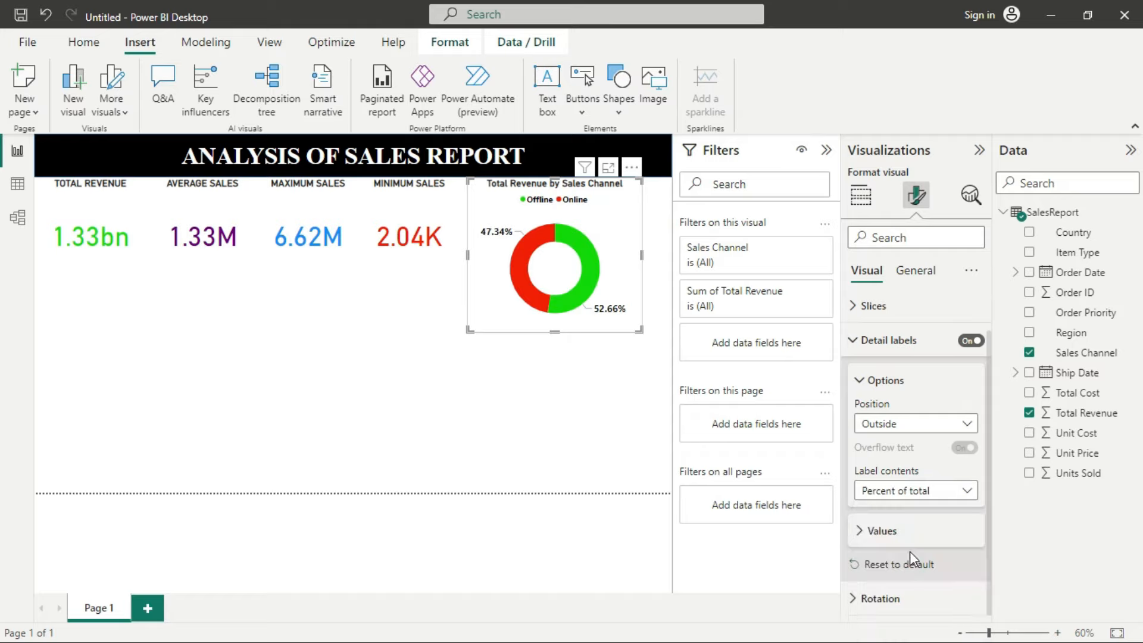
Try the donut chart's detail labels in the Inside position, comparing it with Outside
{"action": "left_click", "coordinate": [895, 424]}
{"action": "left_click", "coordinate": [885, 465]}
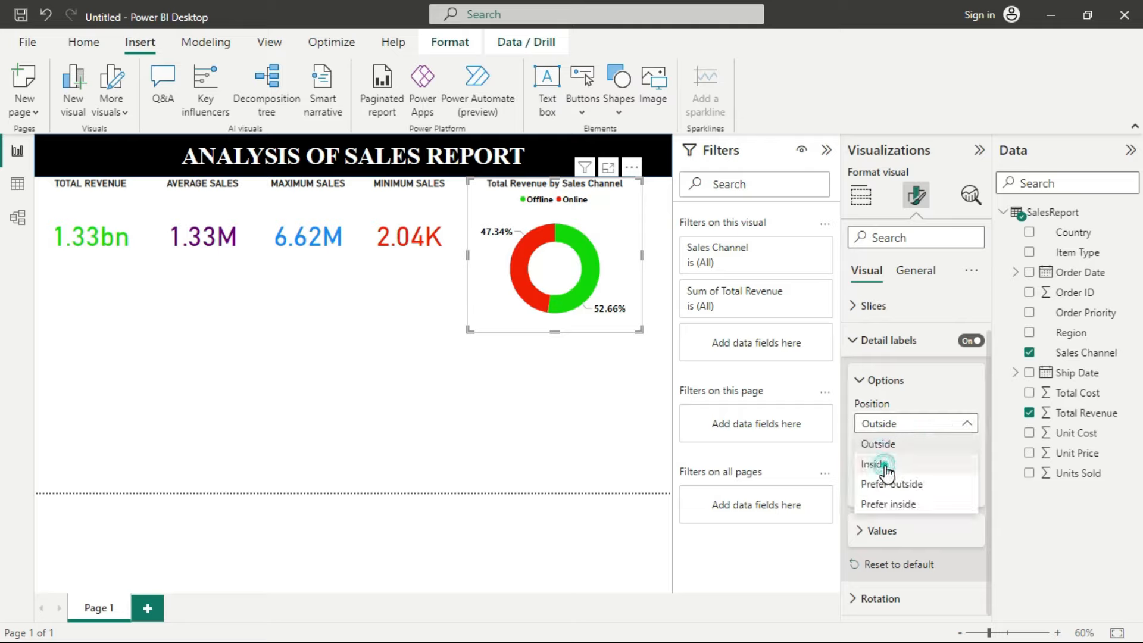
{"action": "left_click", "coordinate": [914, 423]}
{"action": "left_click", "coordinate": [898, 445]}
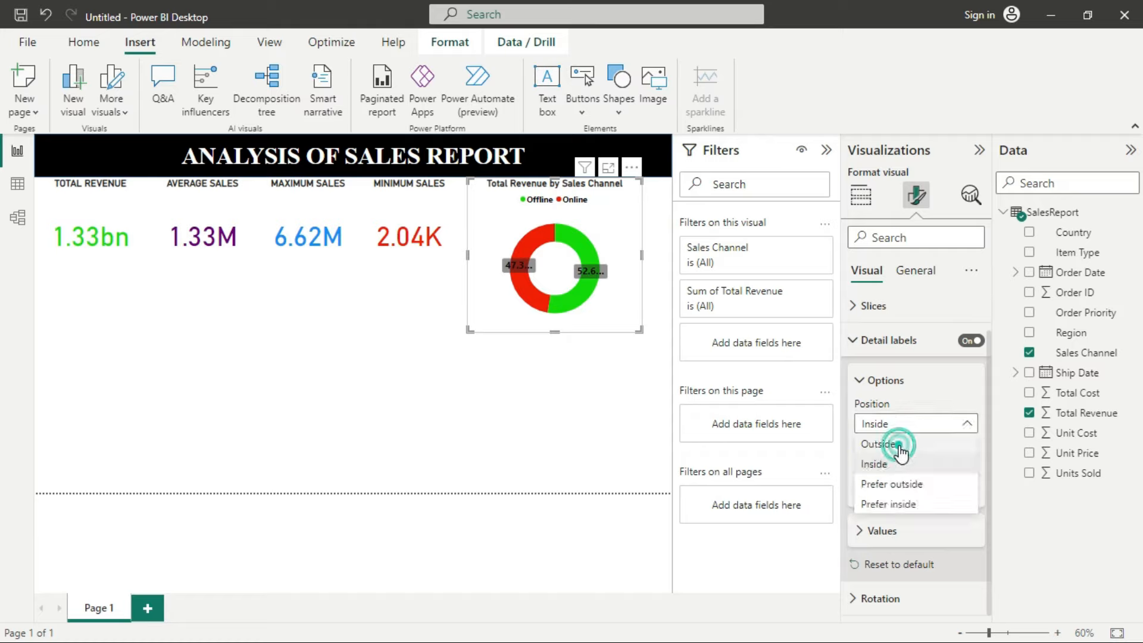
{"action": "left_click", "coordinate": [917, 428]}
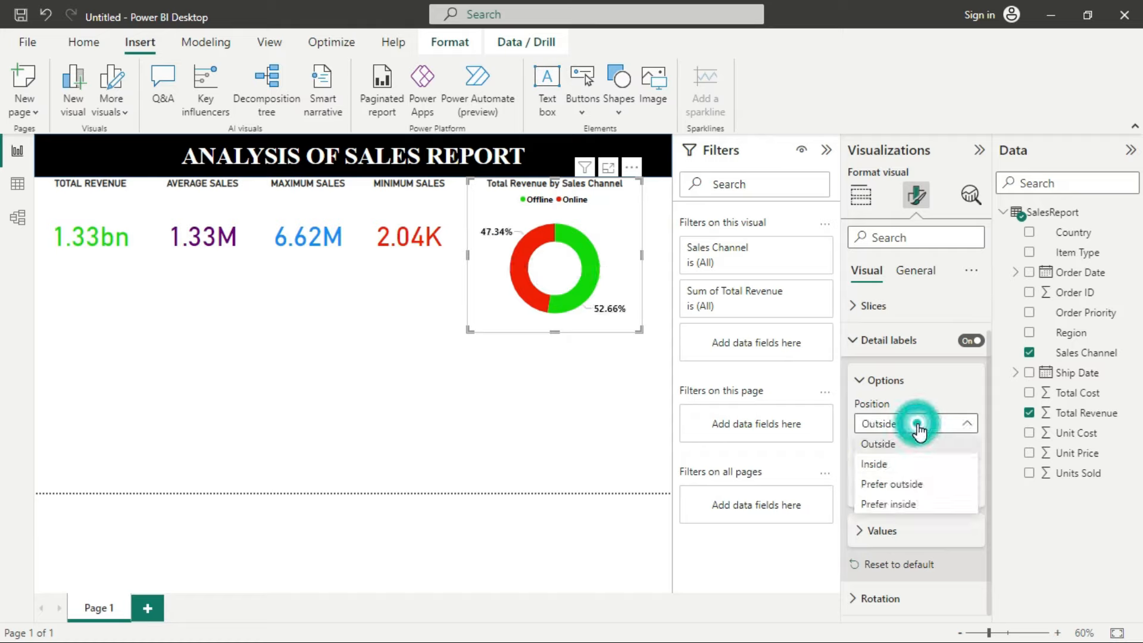
{"action": "left_click", "coordinate": [889, 464]}
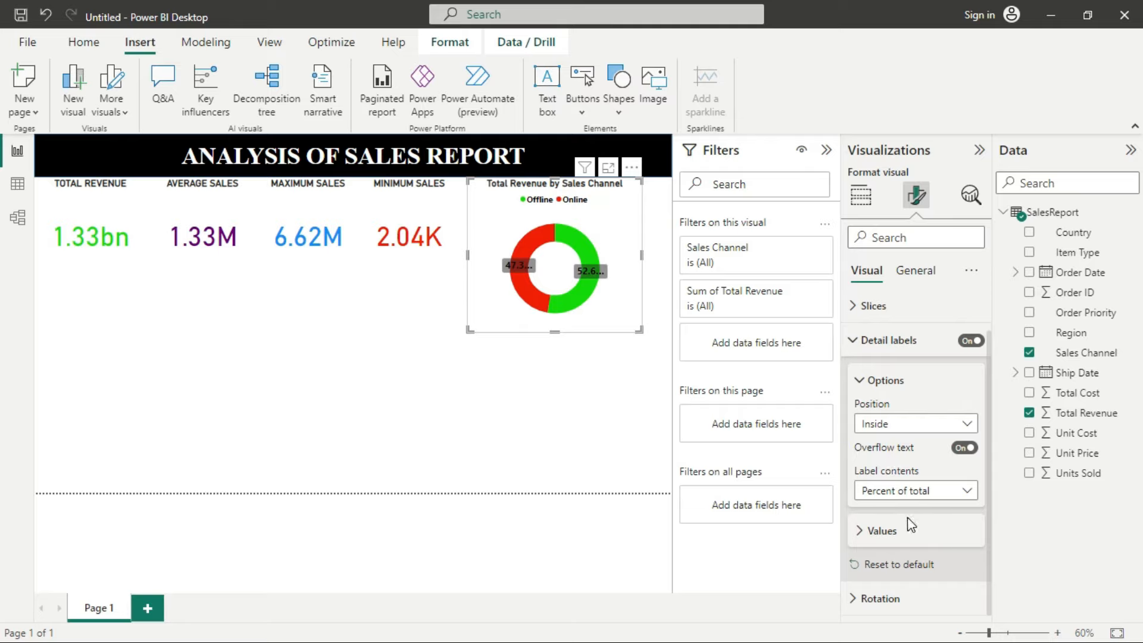
Try white as the text color of the donut chart's detail label values
{"action": "left_click", "coordinate": [886, 381]}
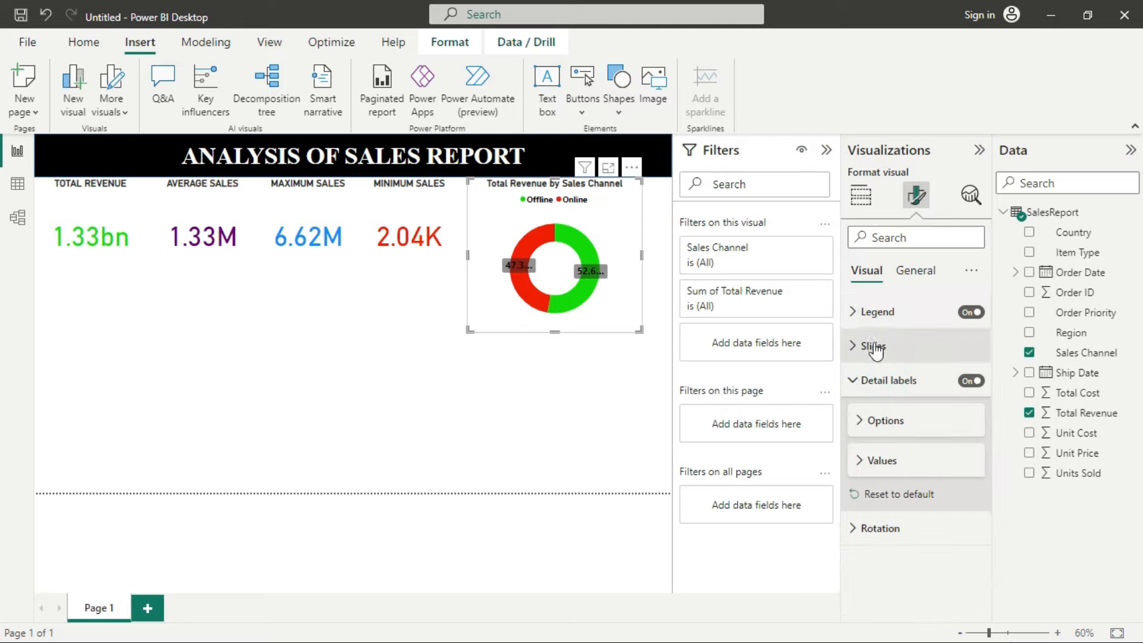
{"action": "left_click", "coordinate": [881, 460]}
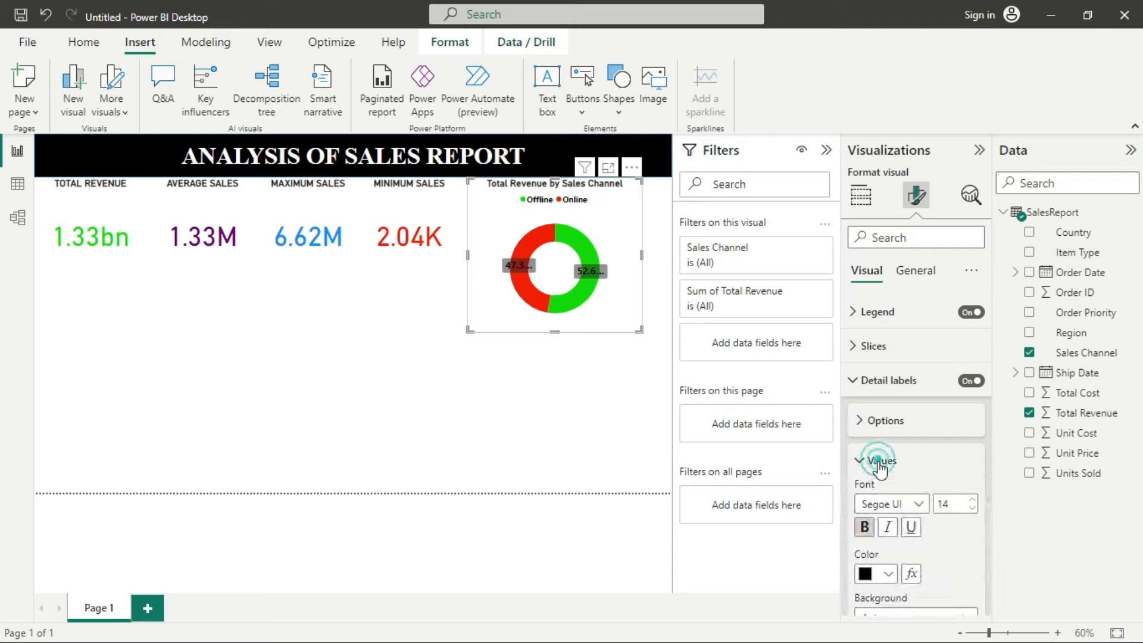
{"action": "left_click", "coordinate": [891, 575]}
{"action": "left_click", "coordinate": [876, 311]}
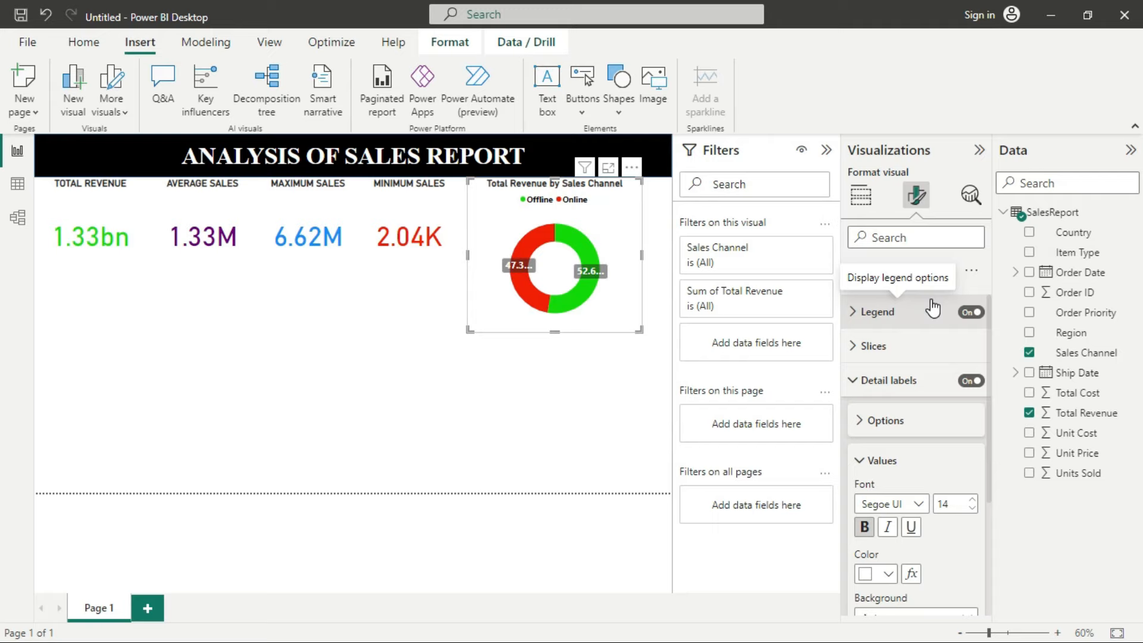
{"action": "left_click", "coordinate": [589, 372]}
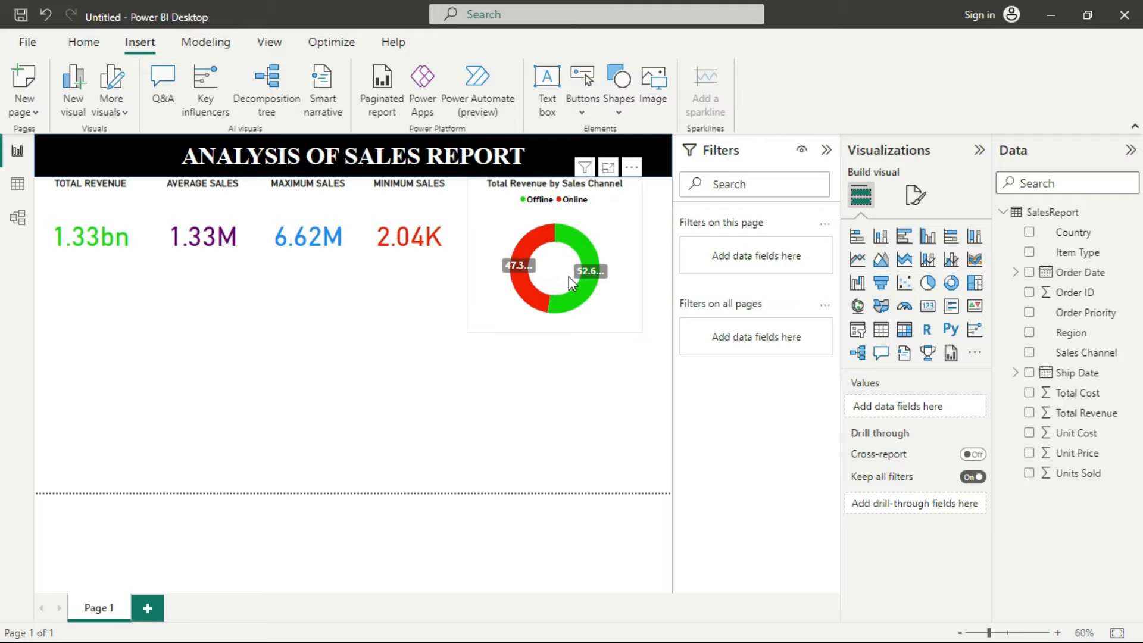
Set the position of the donut chart's detail labels back to Outside
{"action": "left_click", "coordinate": [598, 242]}
{"action": "left_click", "coordinate": [925, 203]}
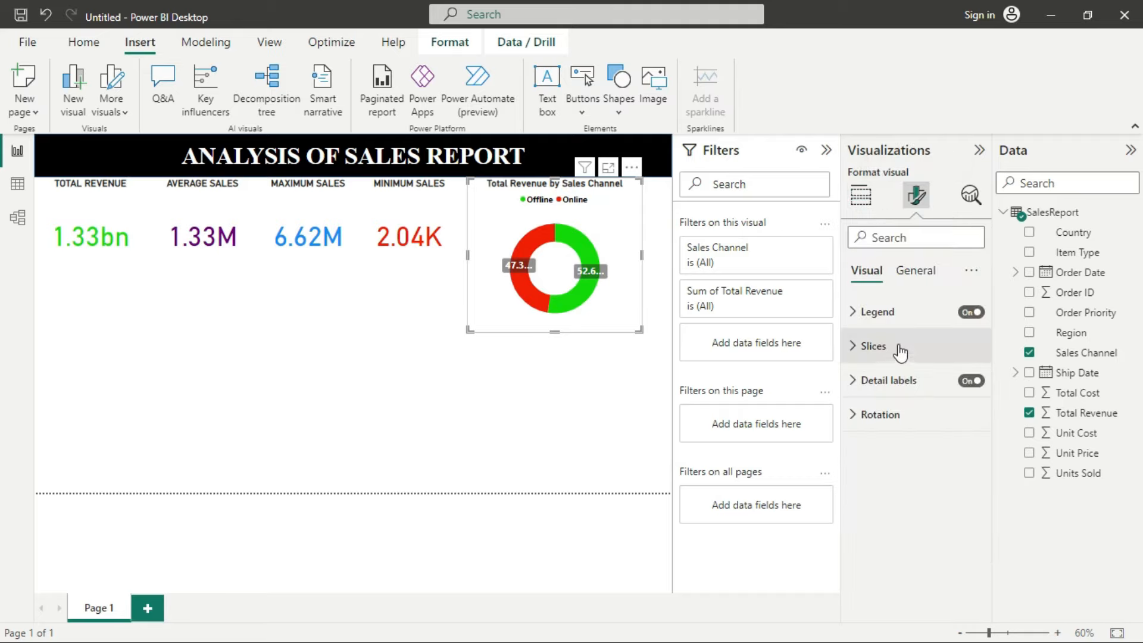
{"action": "left_click", "coordinate": [874, 380]}
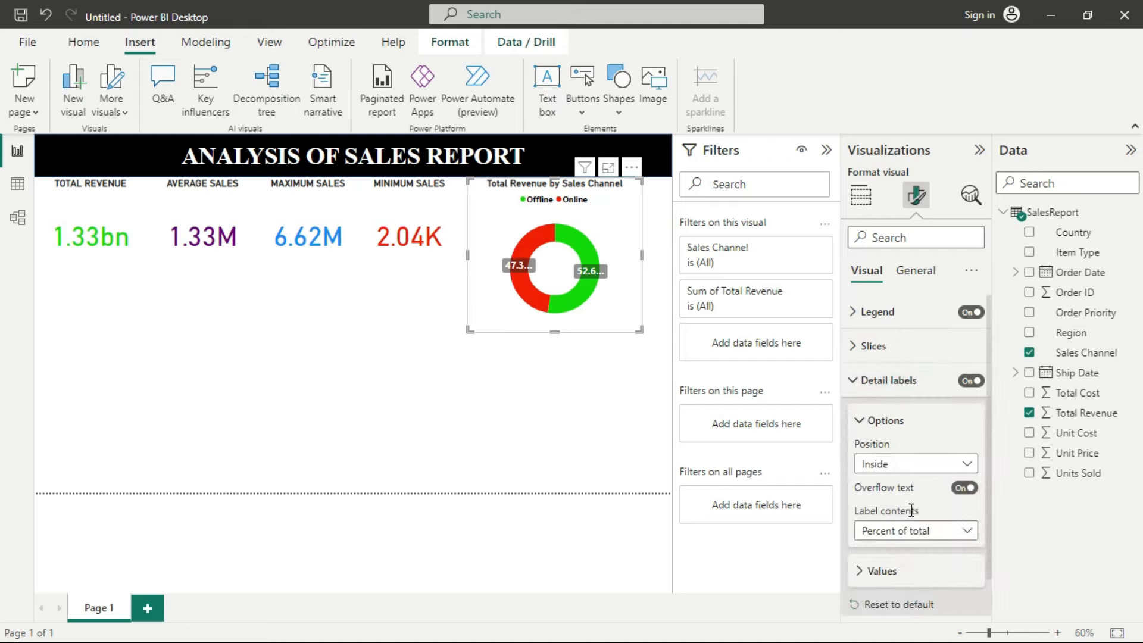
{"action": "scroll", "coordinate": [911, 510], "scroll_direction": "down", "scroll_amount": 1}
{"action": "left_click", "coordinate": [929, 424]}
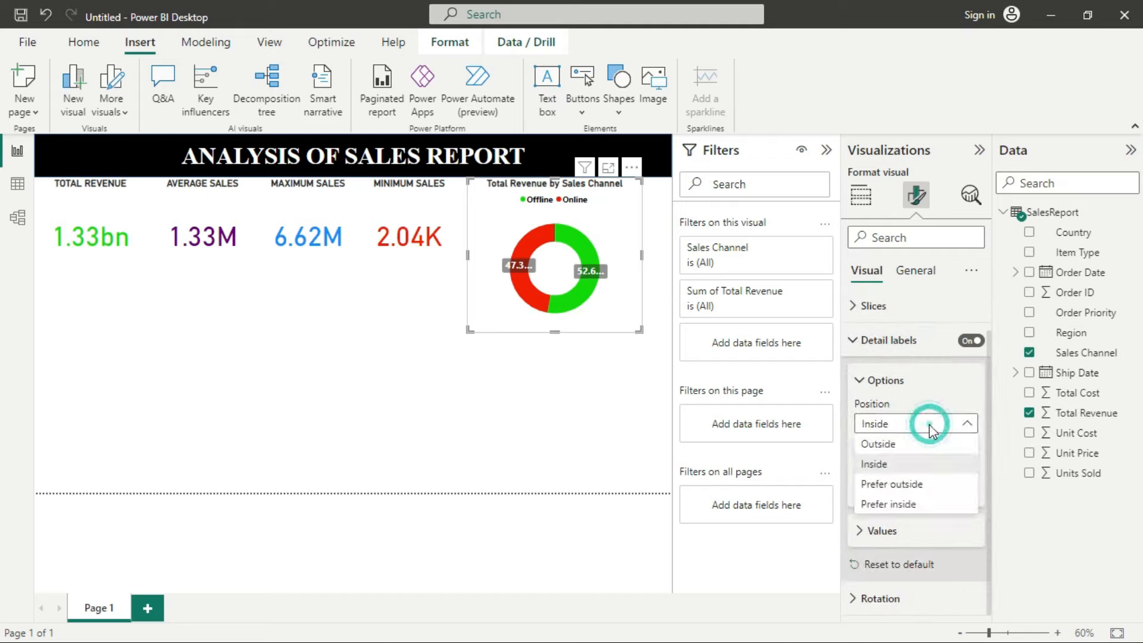
{"action": "left_click", "coordinate": [893, 447]}
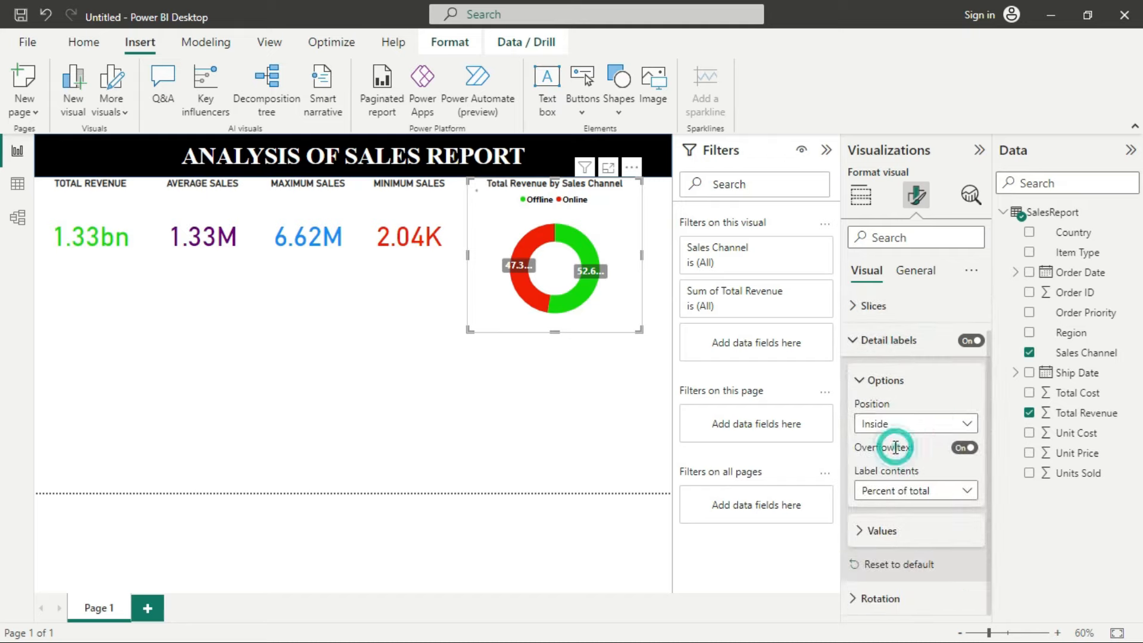
Change the text color of the donut chart's detail label values to black
{"action": "left_click", "coordinate": [876, 384]}
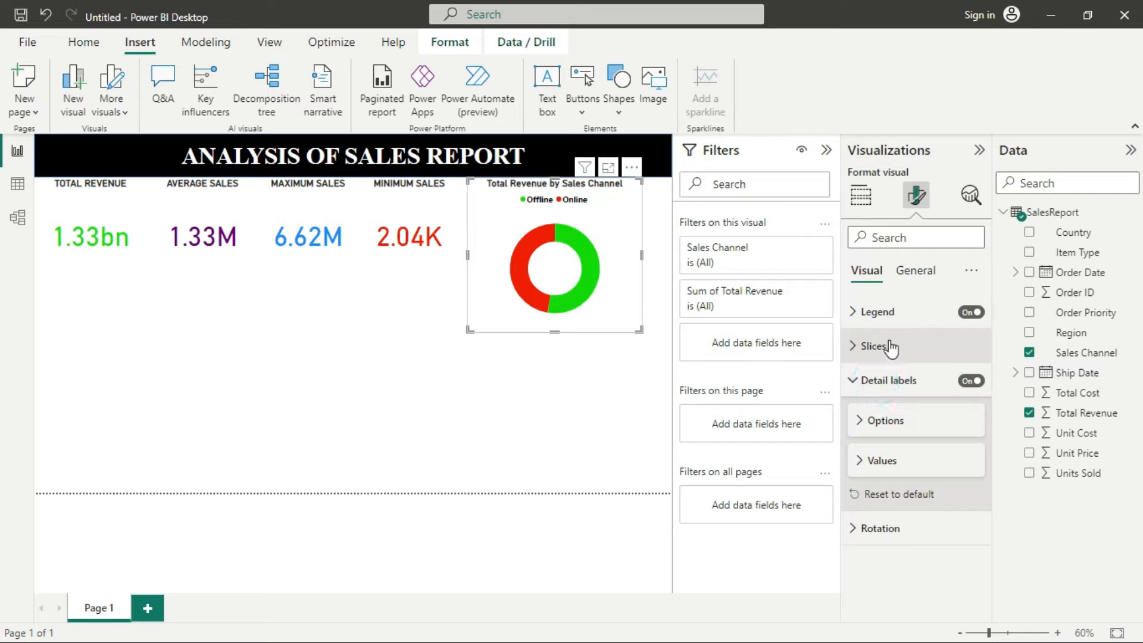
{"action": "left_click", "coordinate": [879, 470]}
{"action": "left_click", "coordinate": [888, 575]}
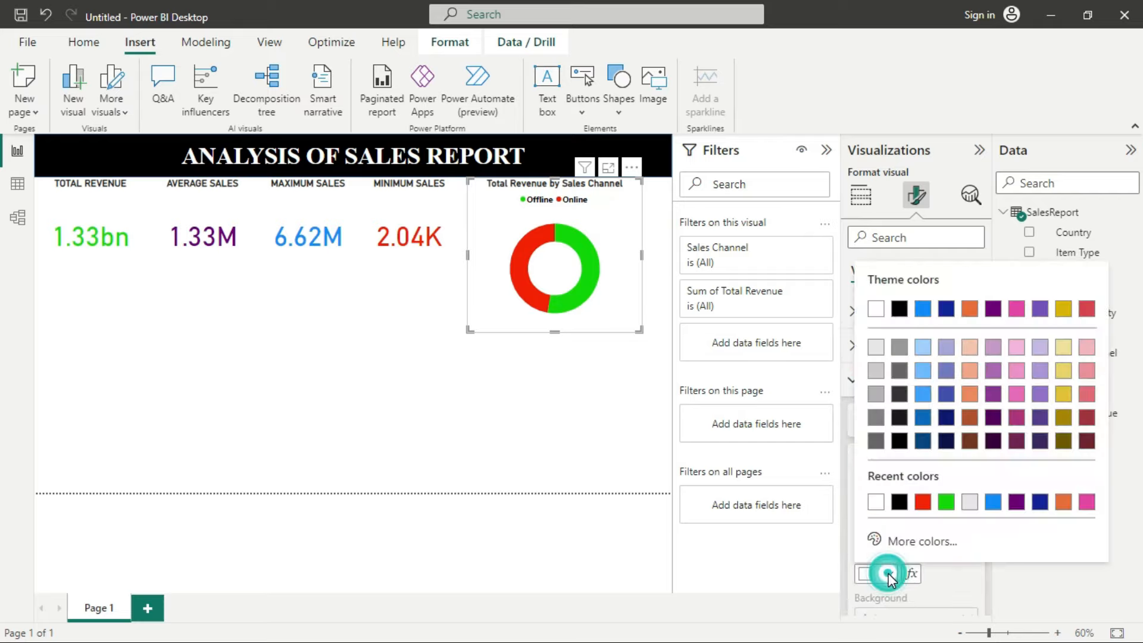
{"action": "left_click", "coordinate": [900, 309]}
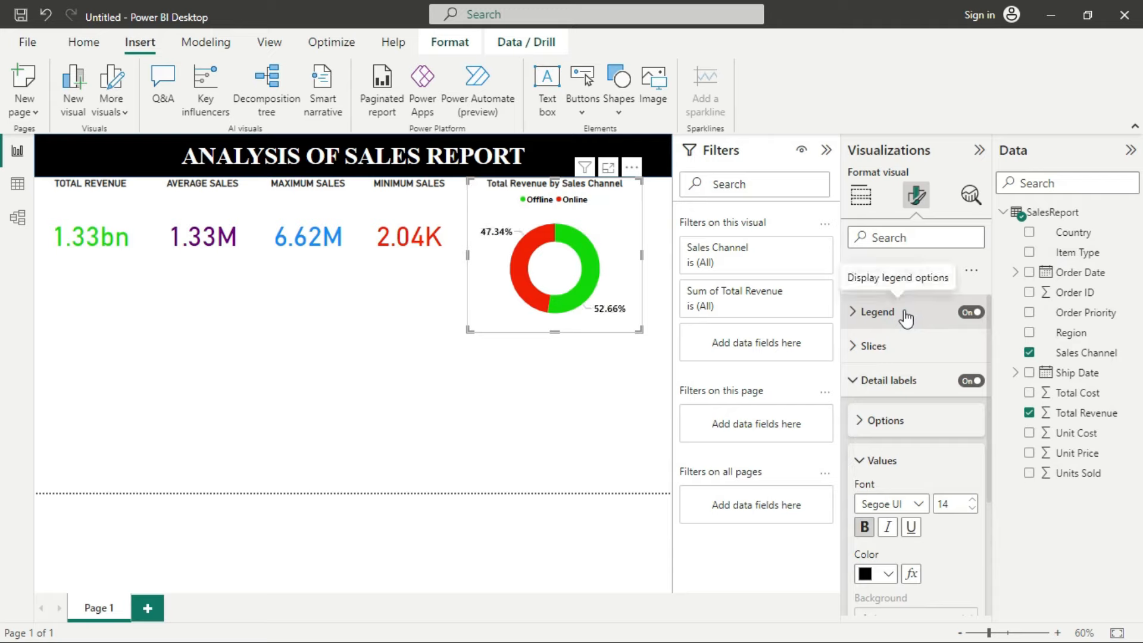
Add a stacked bar chart with Region on the Y-axis and Total Revenue on the X-axis
{"action": "left_click", "coordinate": [378, 329]}
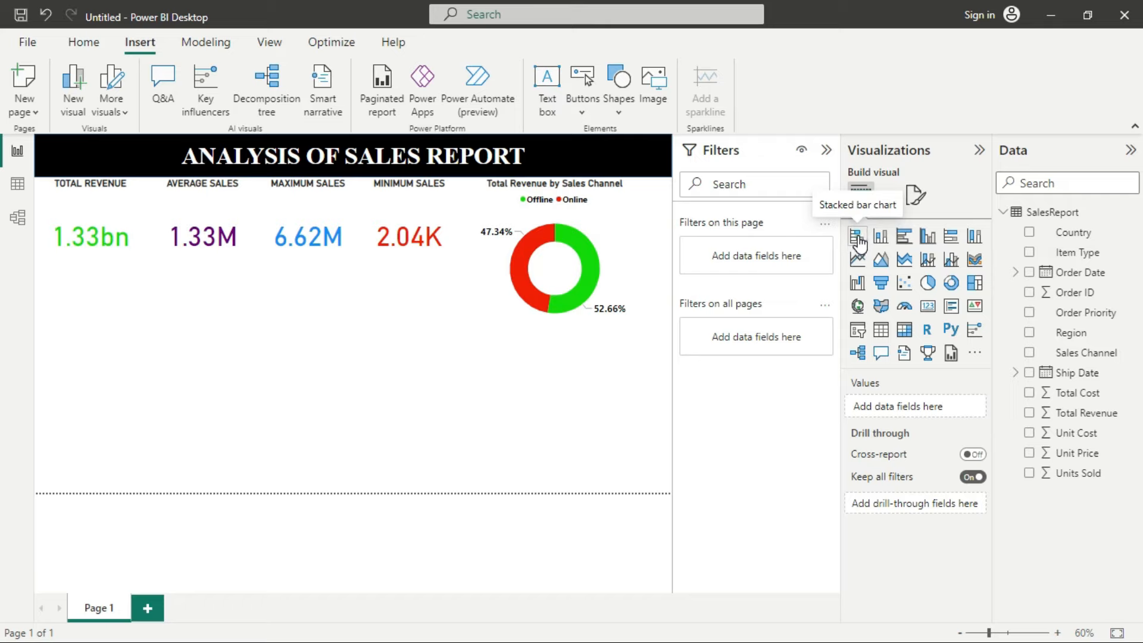
{"action": "left_click", "coordinate": [858, 239]}
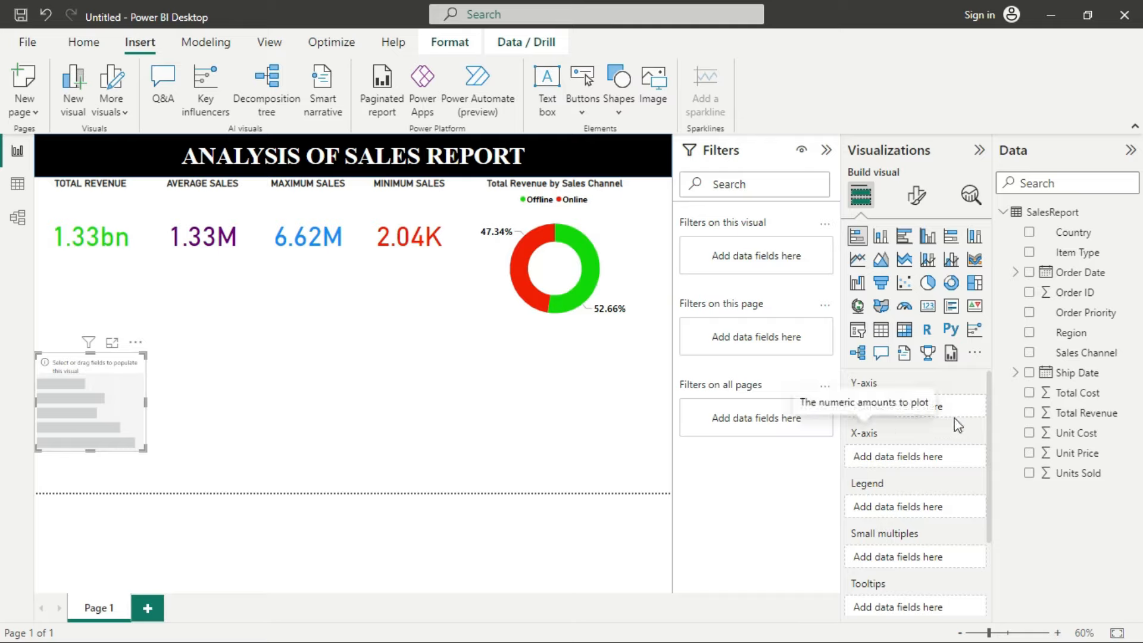
{"action": "left_click", "coordinate": [1030, 333]}
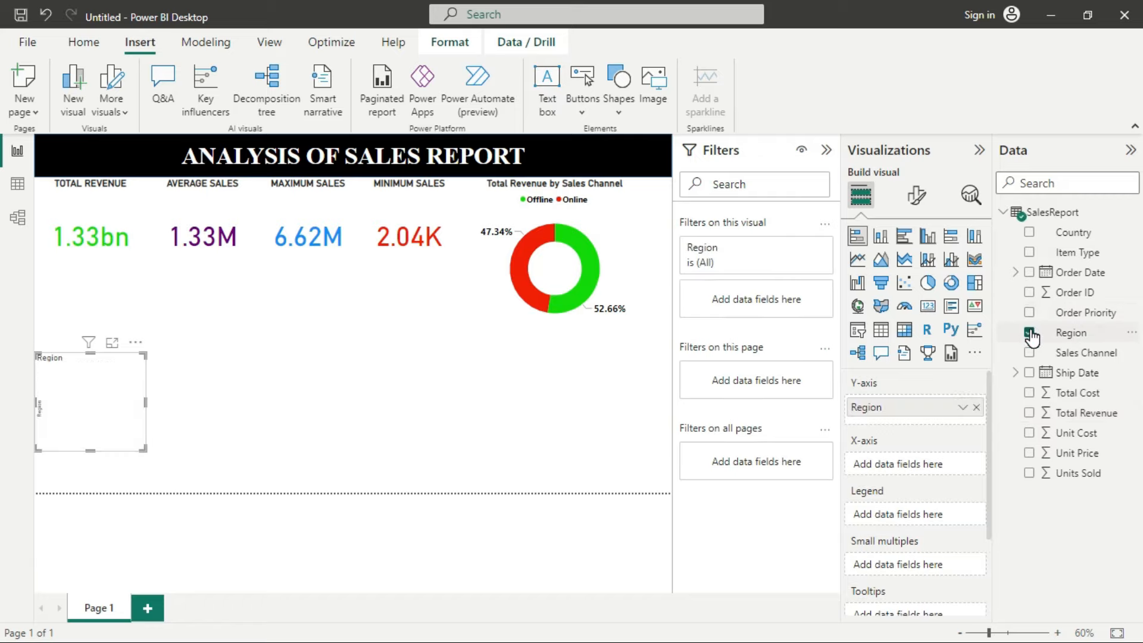
{"action": "left_click", "coordinate": [1029, 413]}
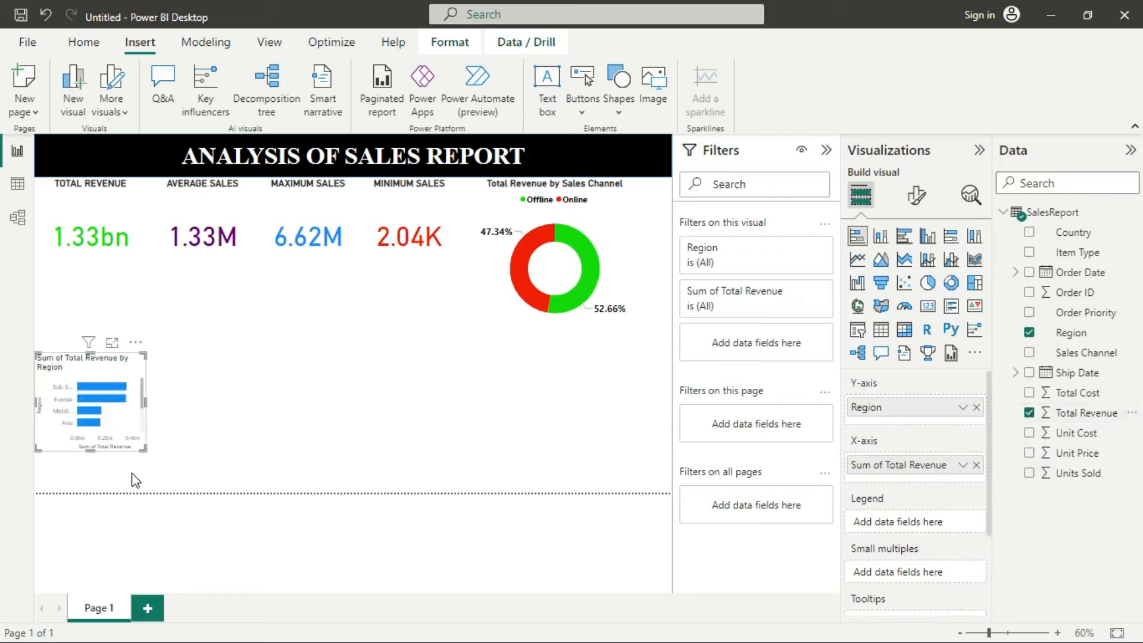
Move the stacked bar chart up beneath the revenue cards and enlarge it to reach nearly the page's bottom edge
{"action": "left_click_drag", "start_coordinate": [144, 450], "coordinate": [203, 487]}
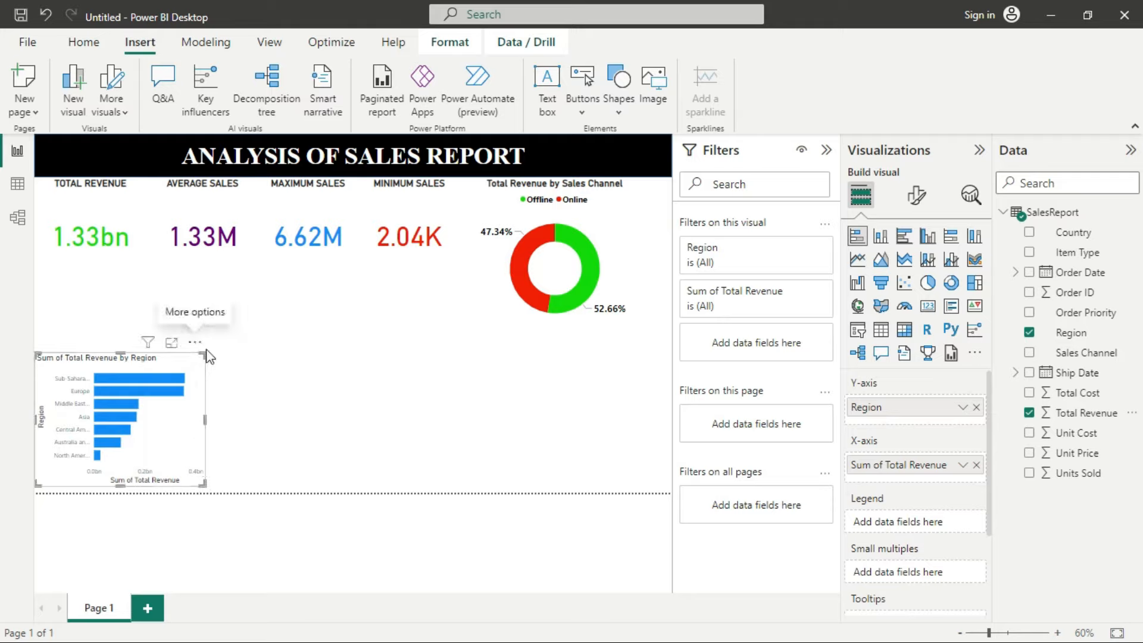
{"action": "left_click_drag", "start_coordinate": [201, 352], "coordinate": [205, 292]}
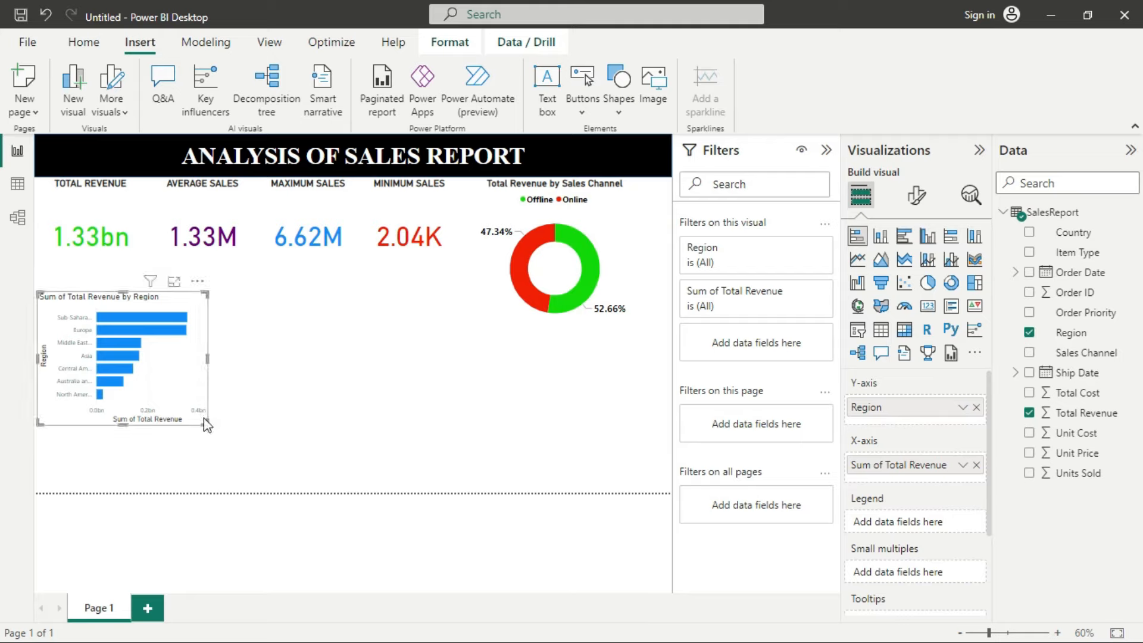
{"action": "left_click_drag", "start_coordinate": [205, 420], "coordinate": [283, 484]}
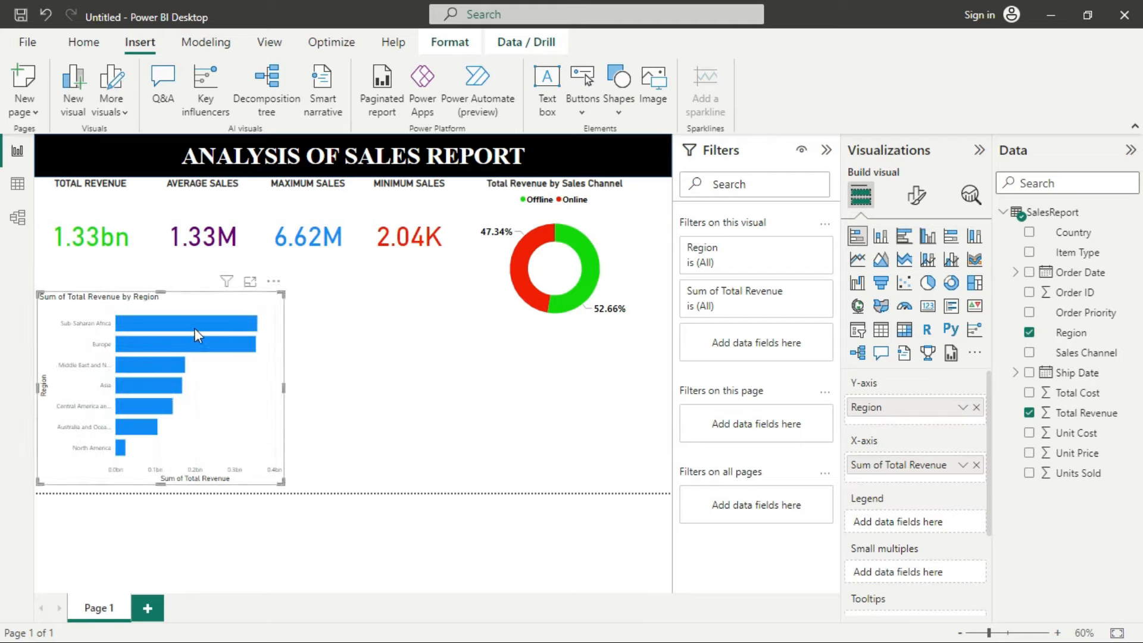
Filter the bar chart's Region with Top N to the top 5 by Sum of Total Revenue, and widen the chart slightly
{"action": "mouse_move", "coordinate": [196, 329]}
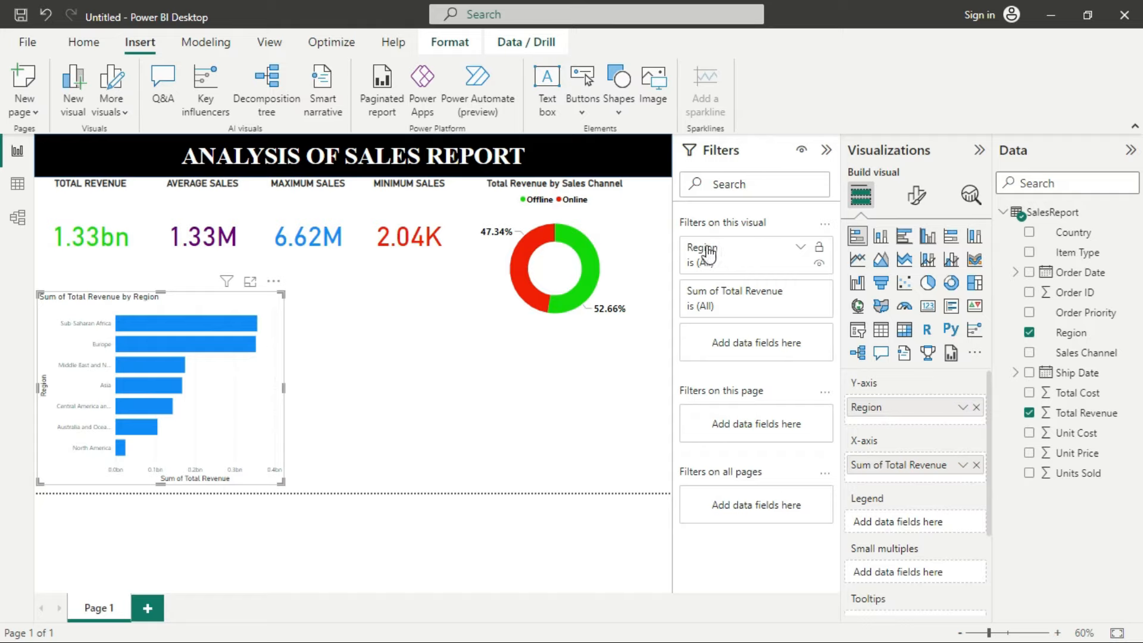
{"action": "left_click", "coordinate": [800, 250]}
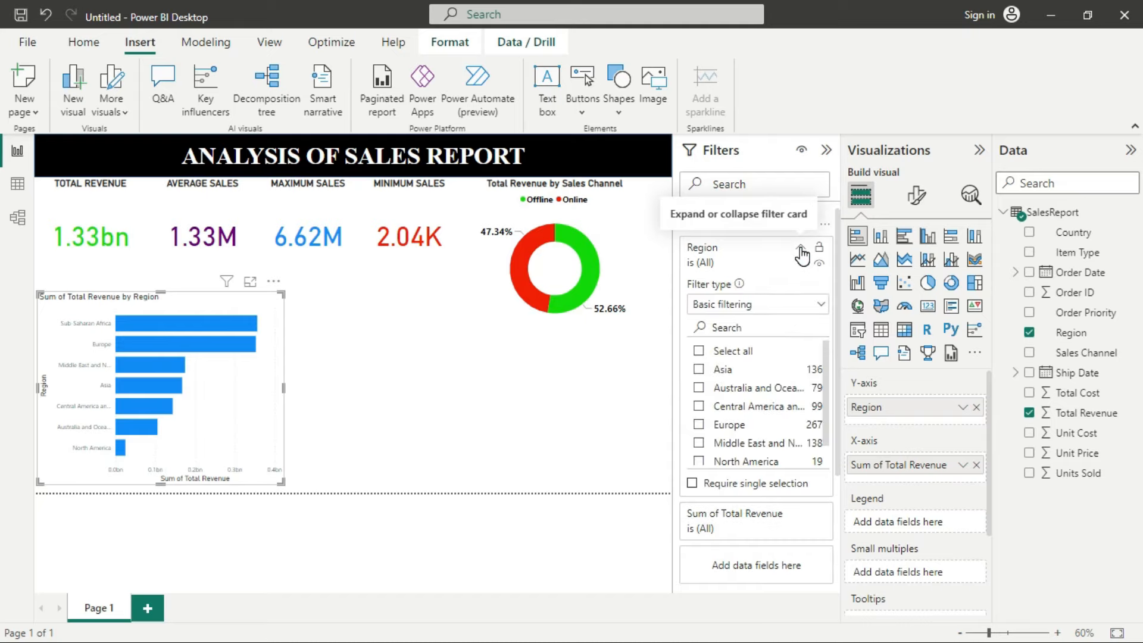
{"action": "left_click", "coordinate": [765, 303]}
{"action": "left_click", "coordinate": [722, 369]}
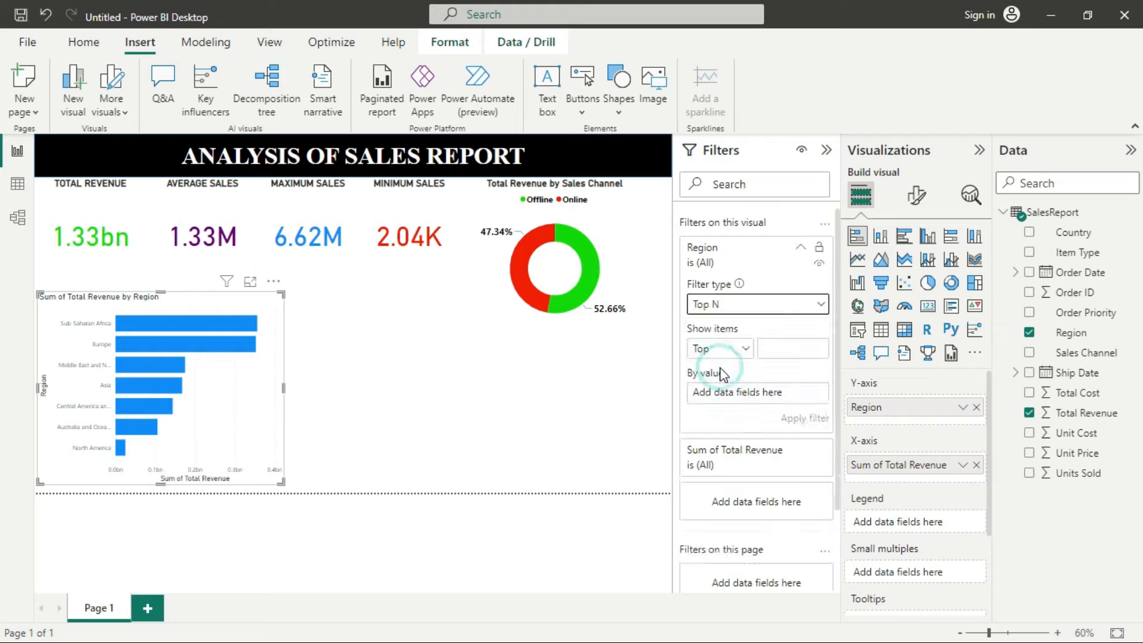
{"action": "left_click", "coordinate": [784, 348]}
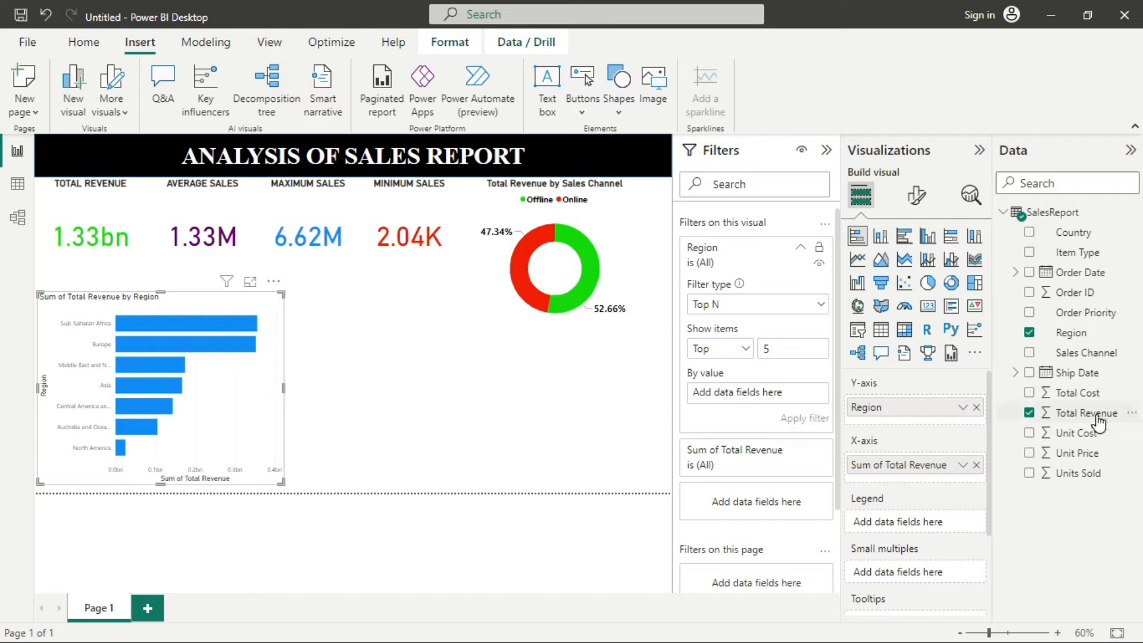
{"action": "left_click_drag", "start_coordinate": [1087, 412], "coordinate": [763, 394]}
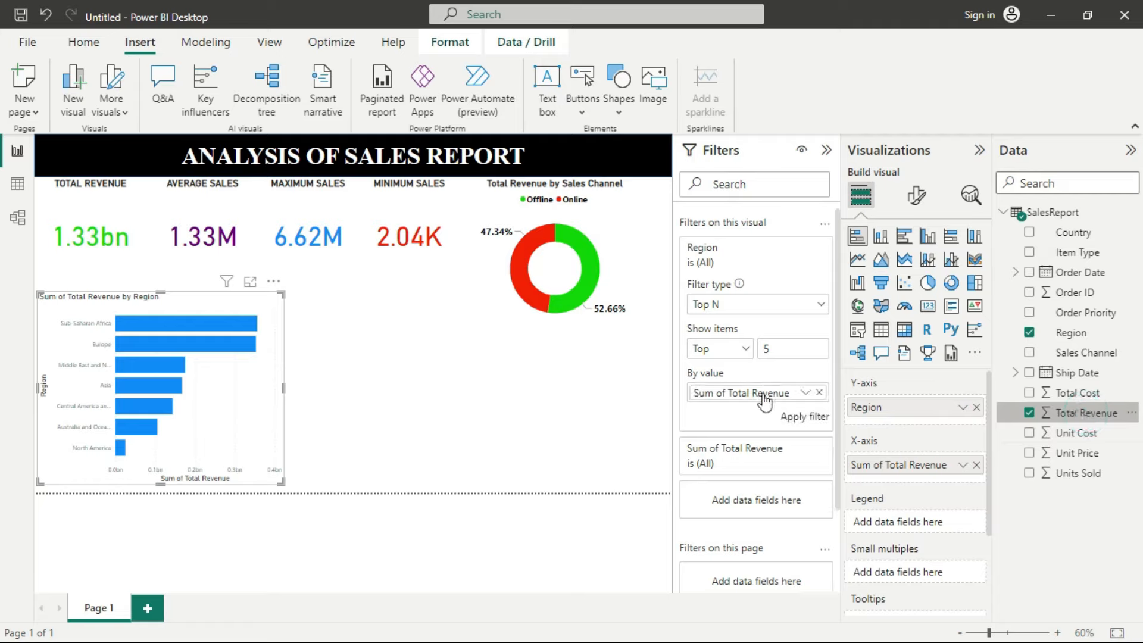
{"action": "left_click", "coordinate": [806, 417]}
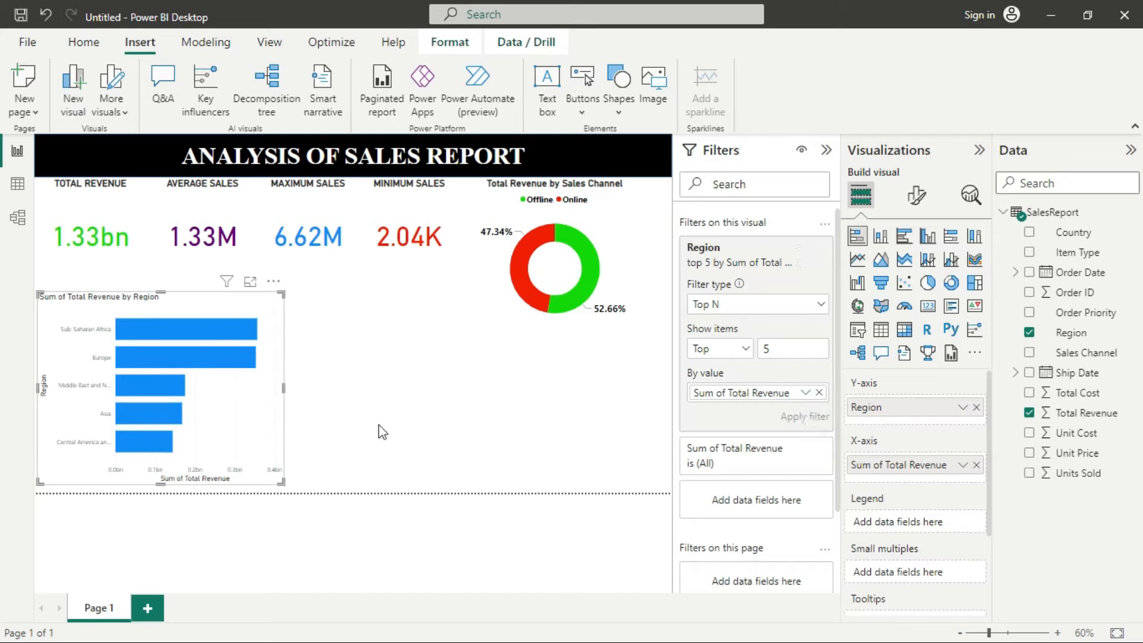
{"action": "left_click_drag", "start_coordinate": [279, 479], "coordinate": [295, 486]}
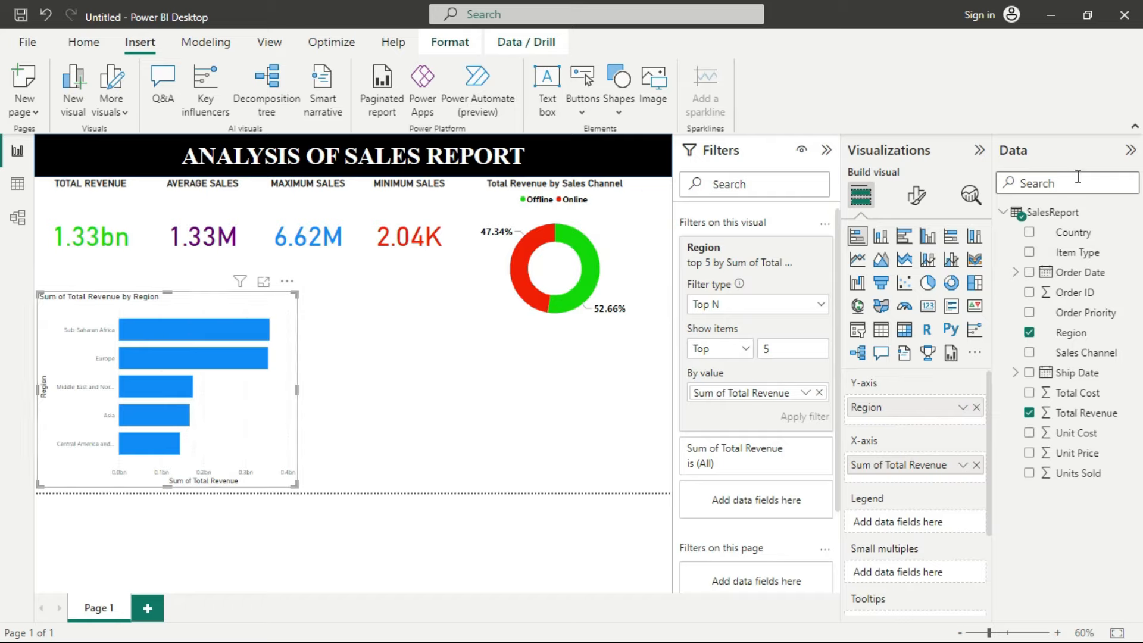
Turn on individual bar colors for every region in the stacked bar chart
{"action": "left_click", "coordinate": [918, 200]}
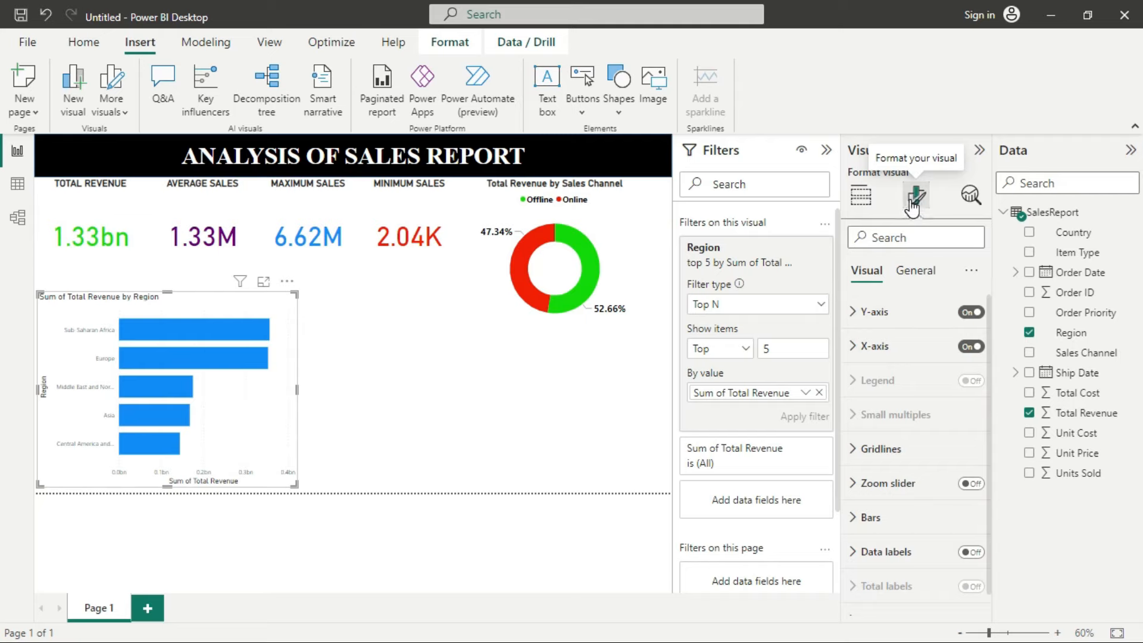
{"action": "left_click", "coordinate": [863, 202]}
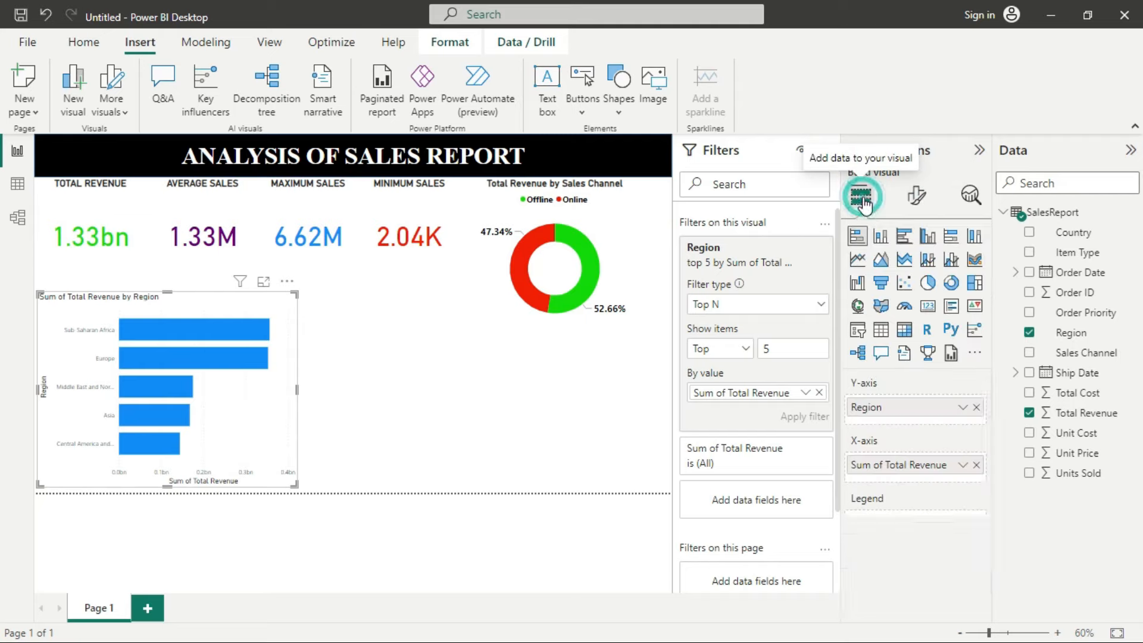
{"action": "left_click", "coordinate": [920, 202]}
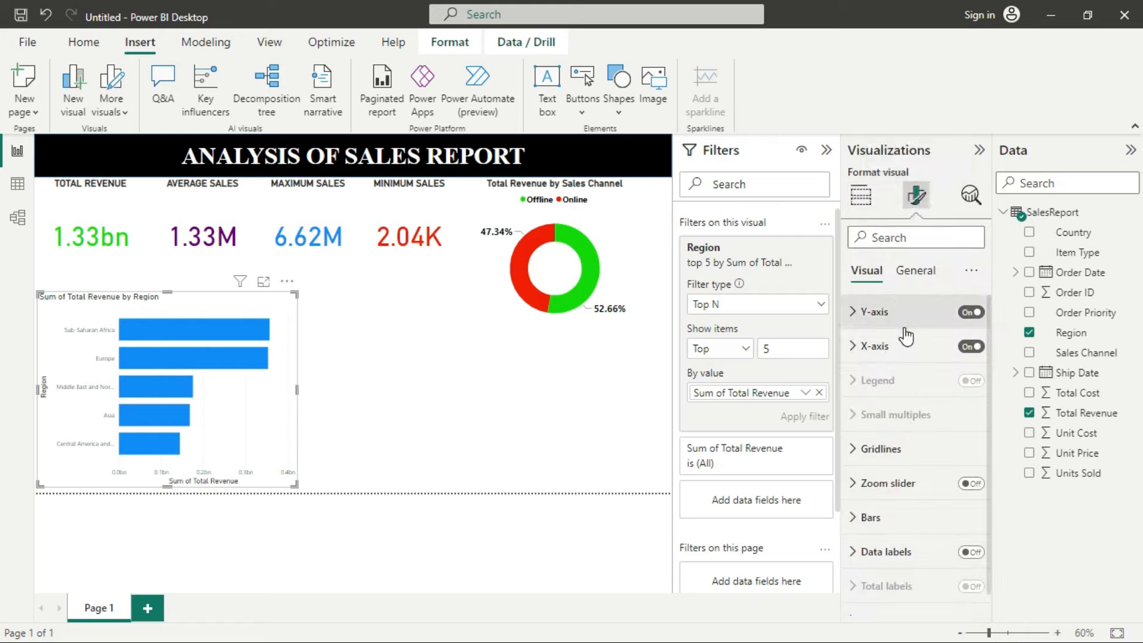
{"action": "left_click", "coordinate": [915, 517]}
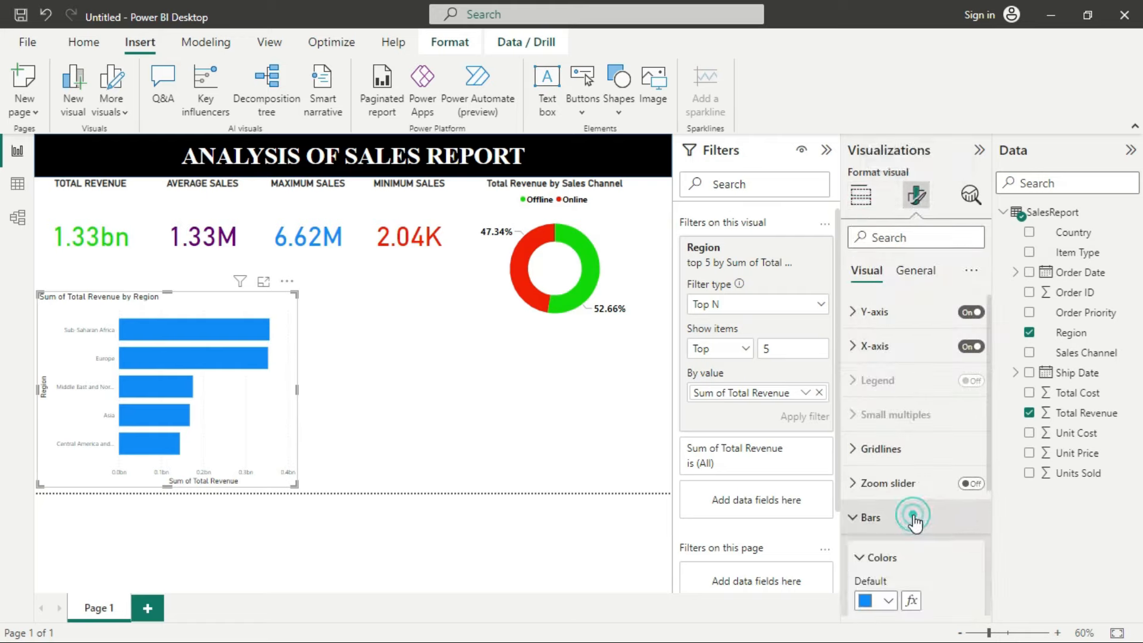
{"action": "scroll", "coordinate": [917, 512], "scroll_direction": "down", "scroll_amount": 1}
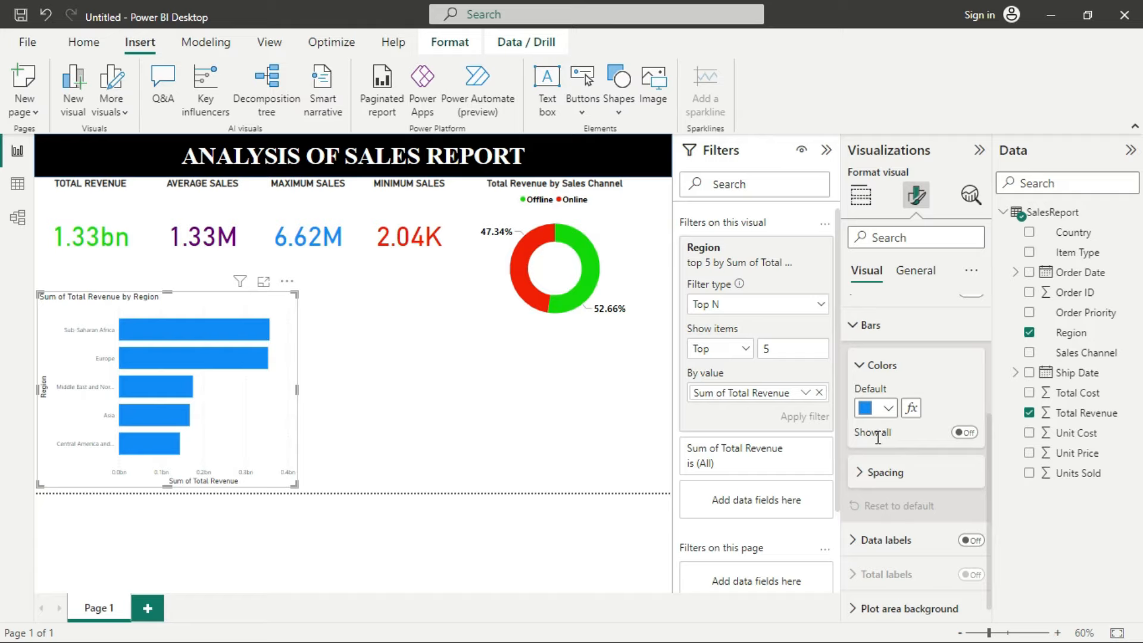
{"action": "left_click", "coordinate": [965, 434]}
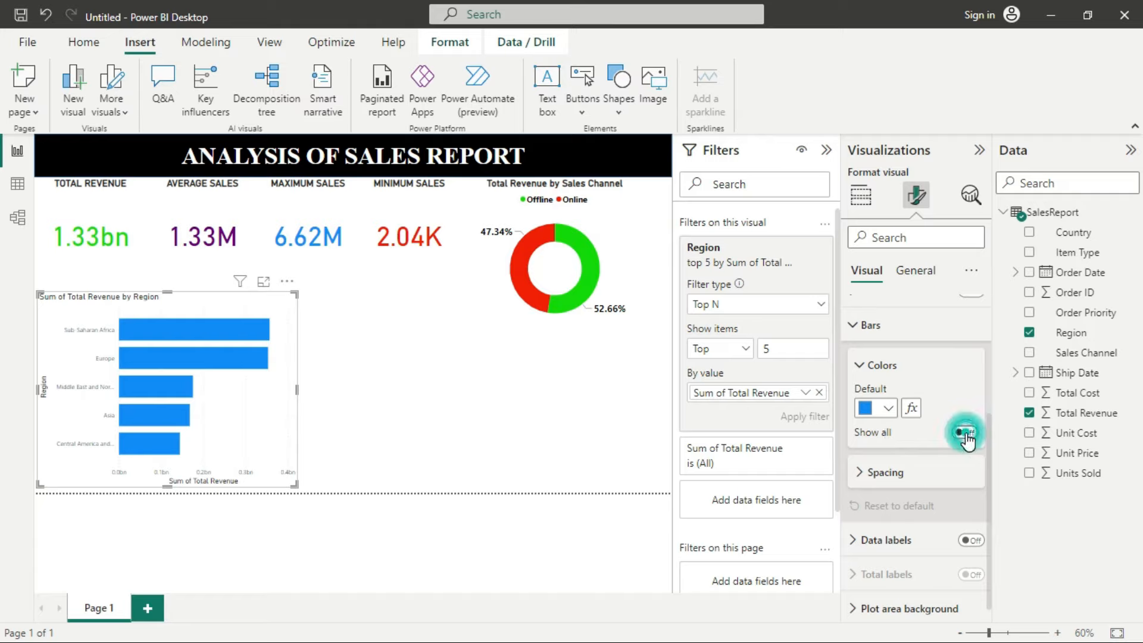
{"action": "scroll", "coordinate": [927, 487], "scroll_direction": "down", "scroll_amount": 1}
{"action": "scroll", "coordinate": [926, 482], "scroll_direction": "down", "scroll_amount": 2}
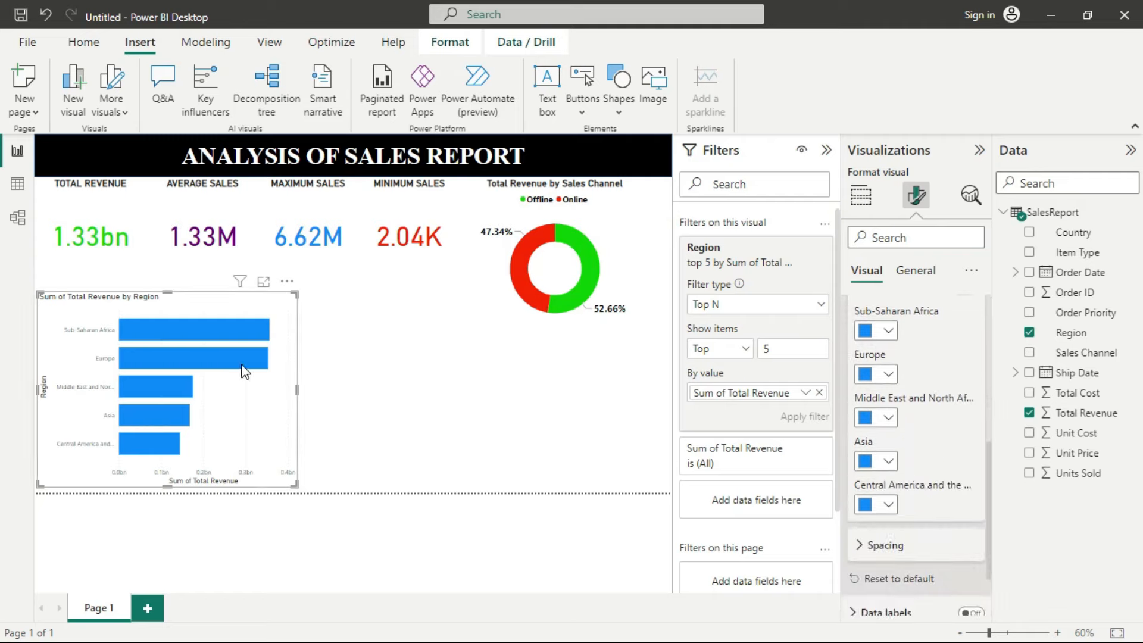
Color the Sub-Saharan Africa bar green, Europe purple, Asia dark blue and Central America red
{"action": "left_click", "coordinate": [889, 333]}
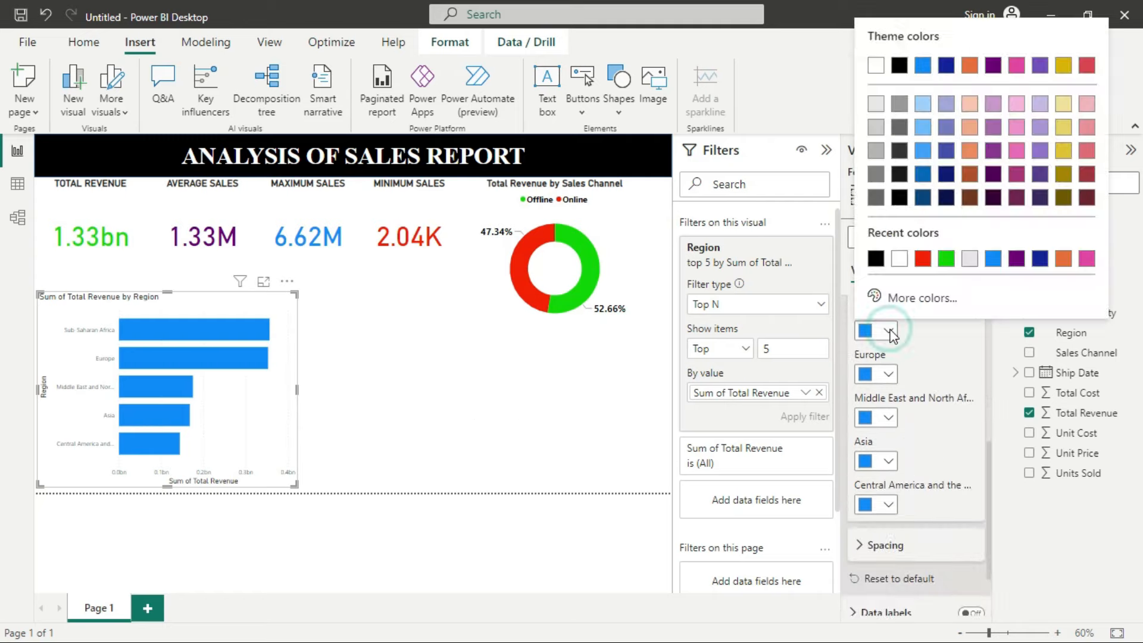
{"action": "left_click", "coordinate": [947, 259]}
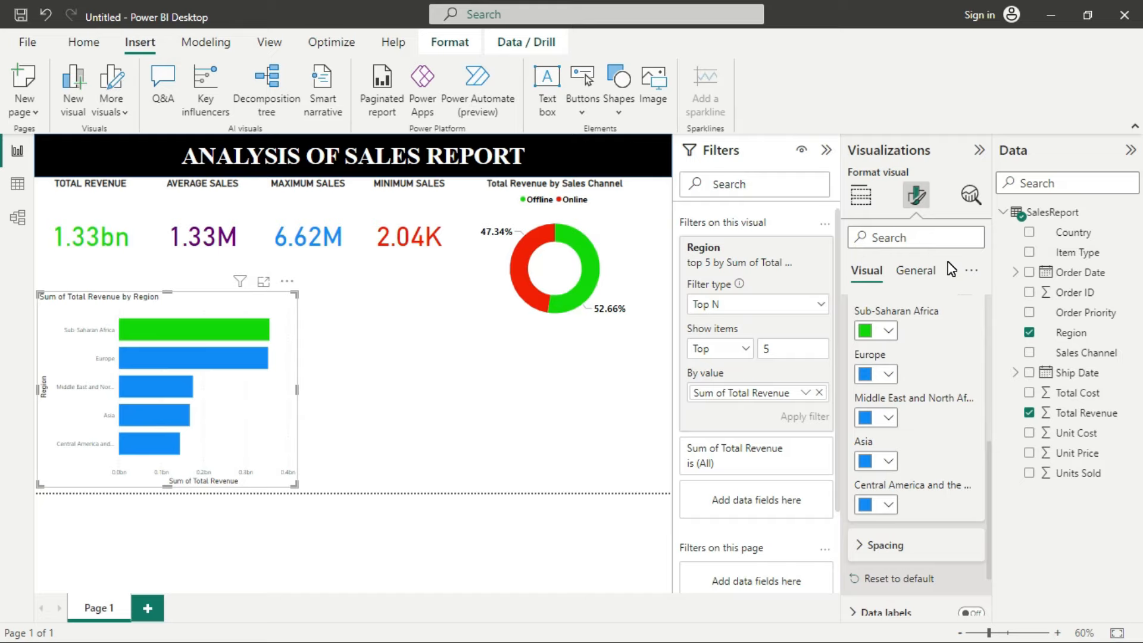
{"action": "left_click", "coordinate": [890, 375]}
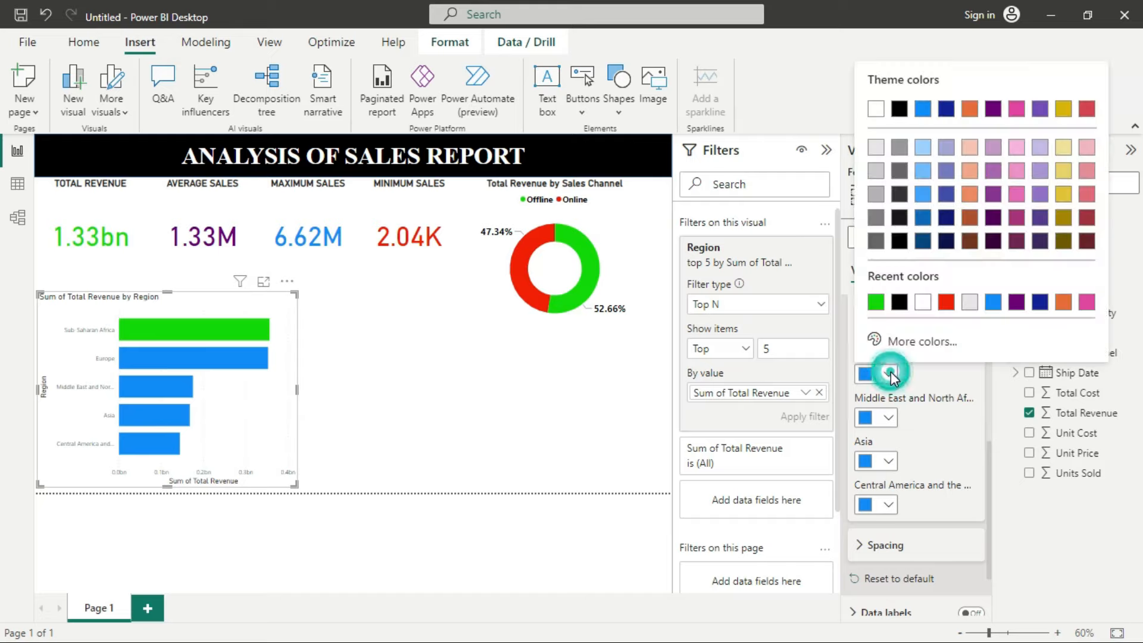
{"action": "left_click", "coordinate": [1015, 304]}
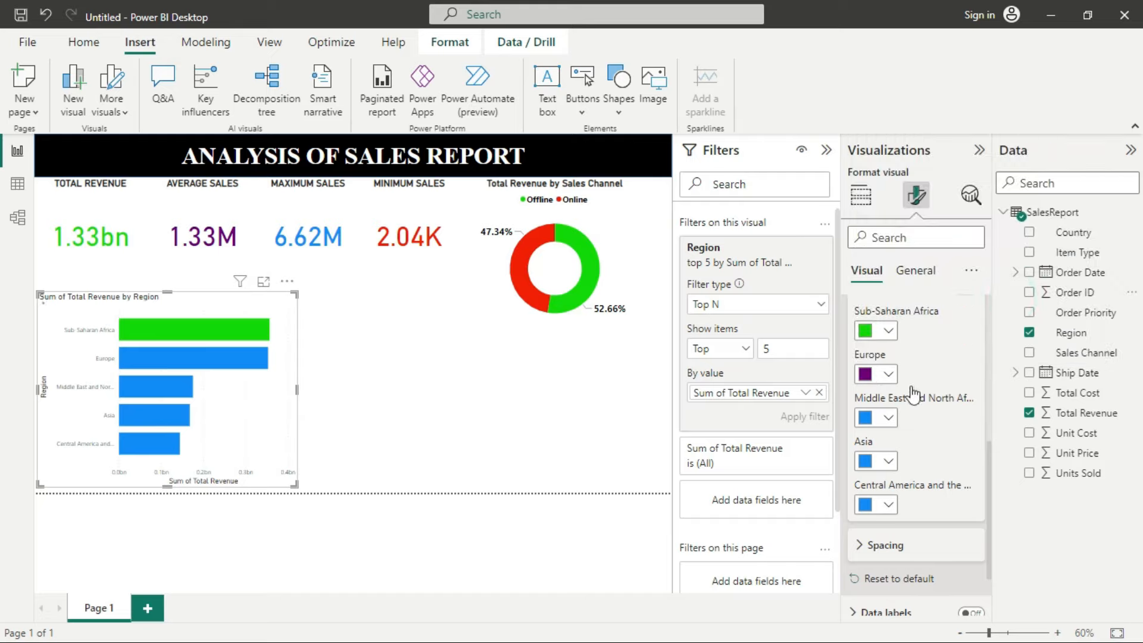
{"action": "left_click", "coordinate": [889, 463]}
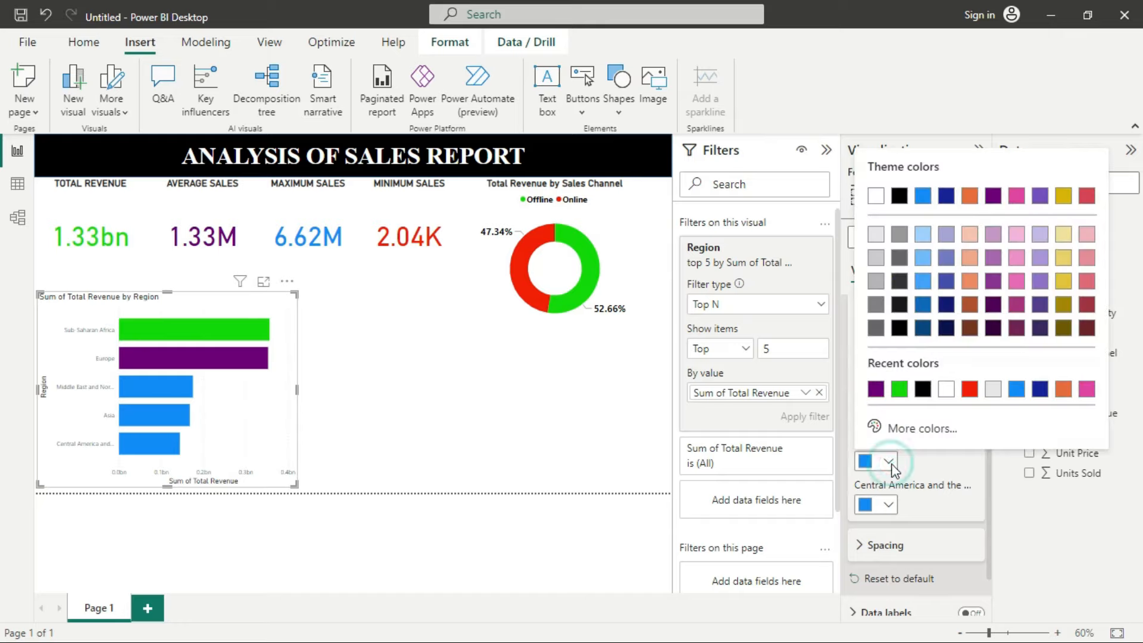
{"action": "left_click", "coordinate": [1040, 390]}
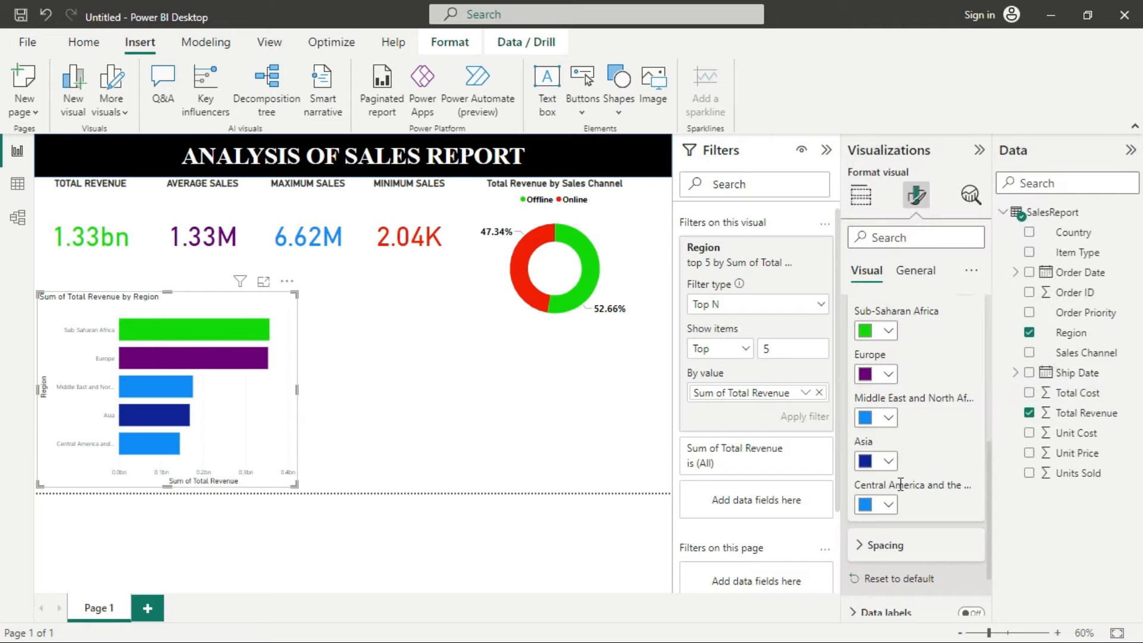
{"action": "left_click", "coordinate": [888, 505]}
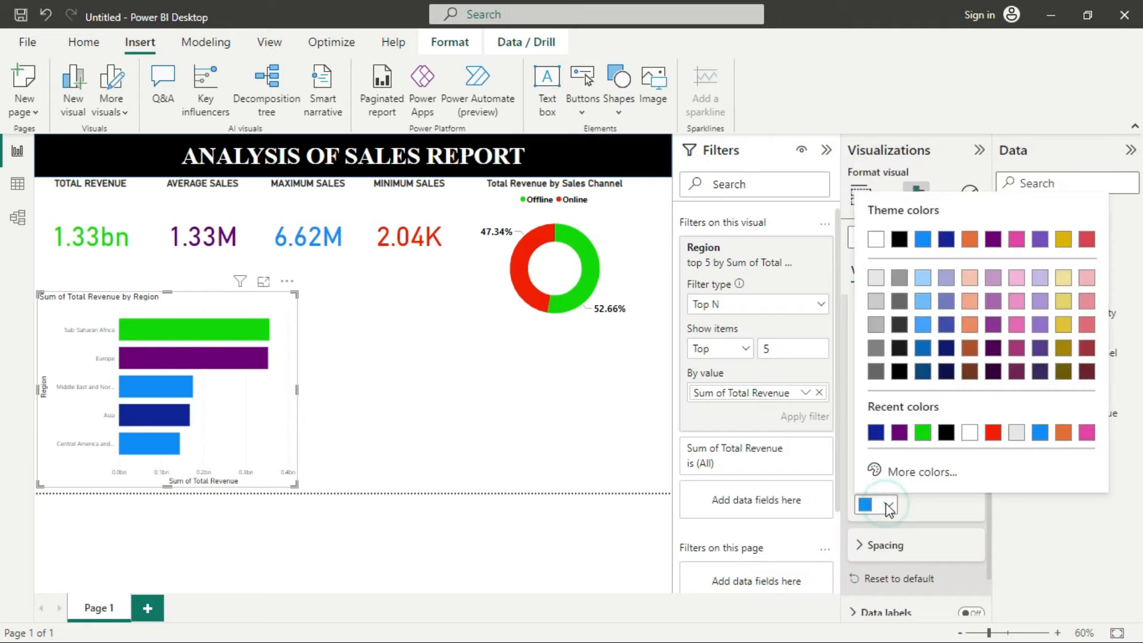
{"action": "left_click", "coordinate": [992, 433]}
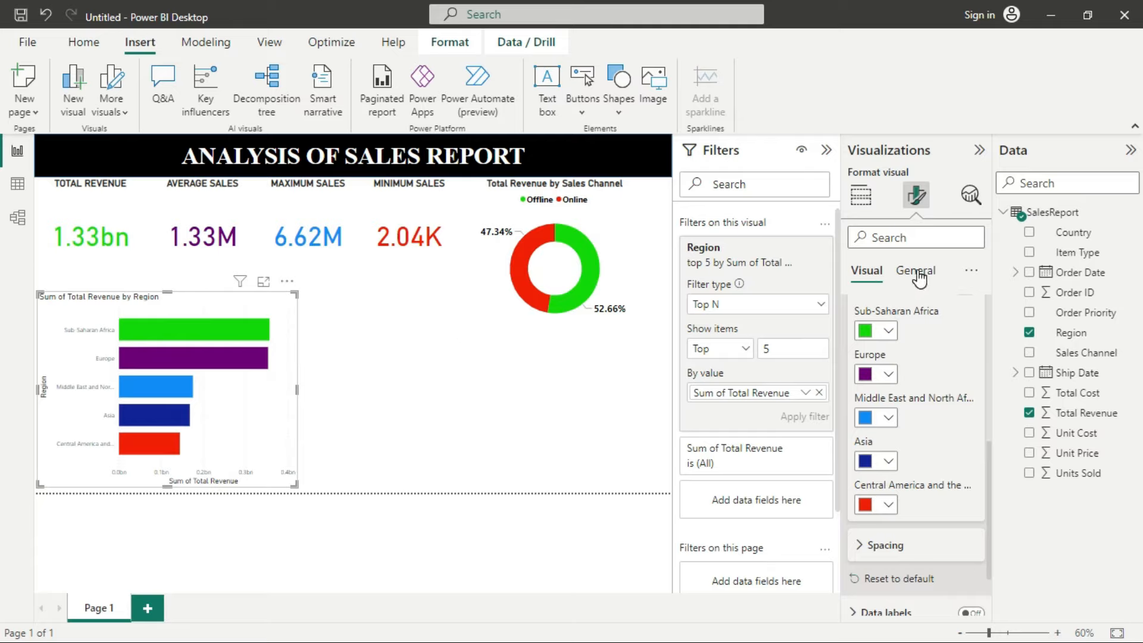
Set the font size of the bar chart's X-axis values to 14
{"action": "left_click", "coordinate": [867, 274]}
{"action": "scroll", "coordinate": [899, 340], "scroll_direction": "up", "scroll_amount": 4}
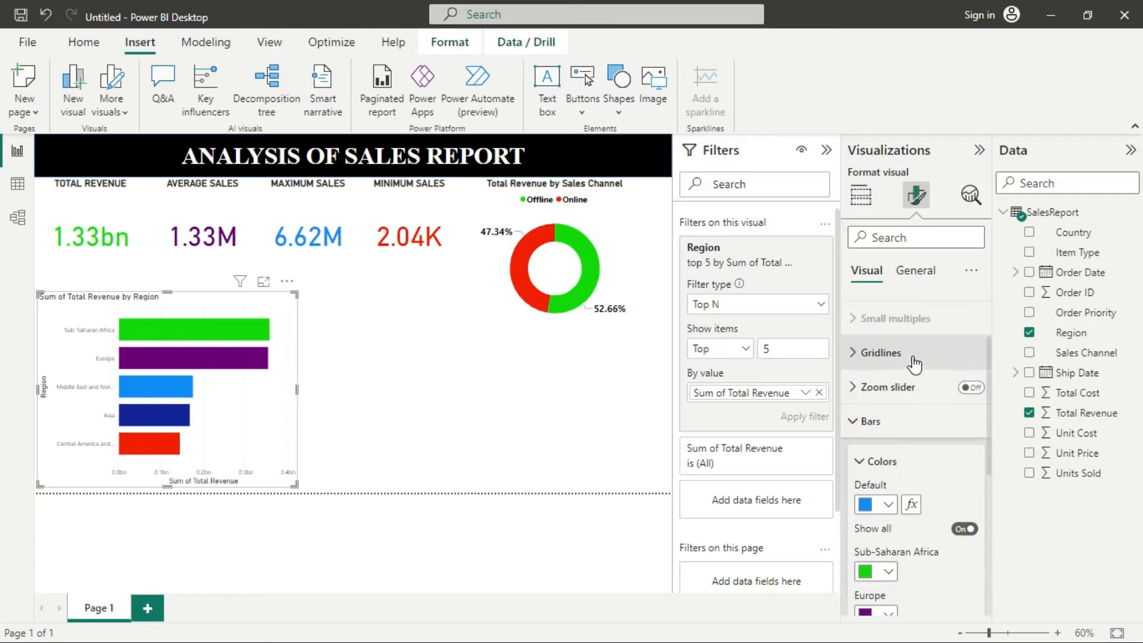
{"action": "left_click", "coordinate": [875, 418]}
{"action": "scroll", "coordinate": [905, 411], "scroll_direction": "up", "scroll_amount": 1}
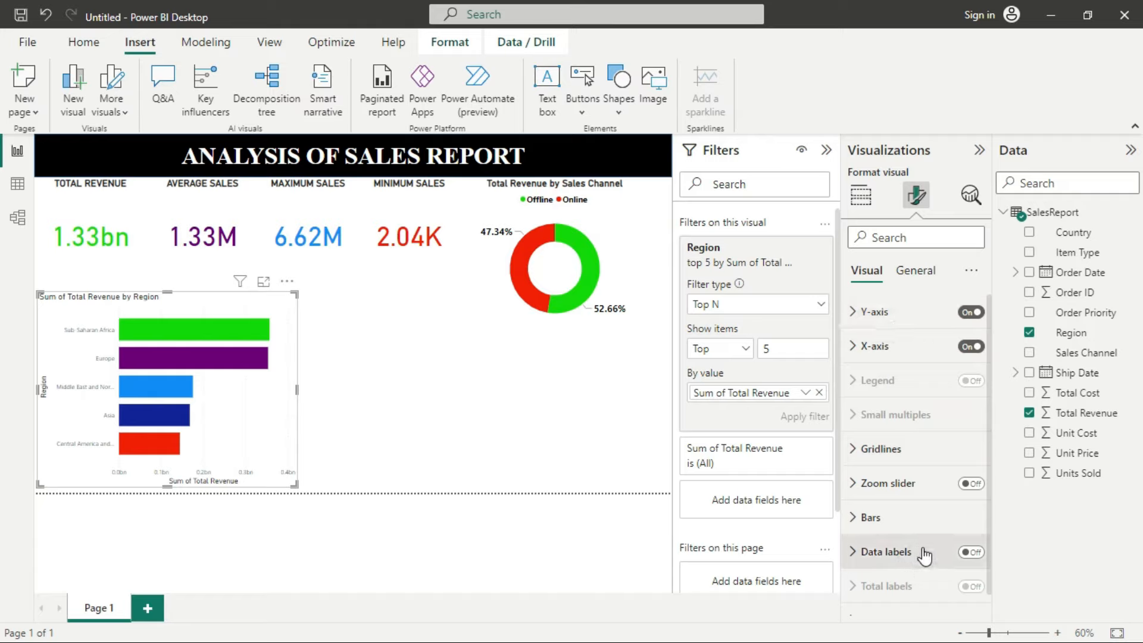
{"action": "left_click", "coordinate": [899, 350]}
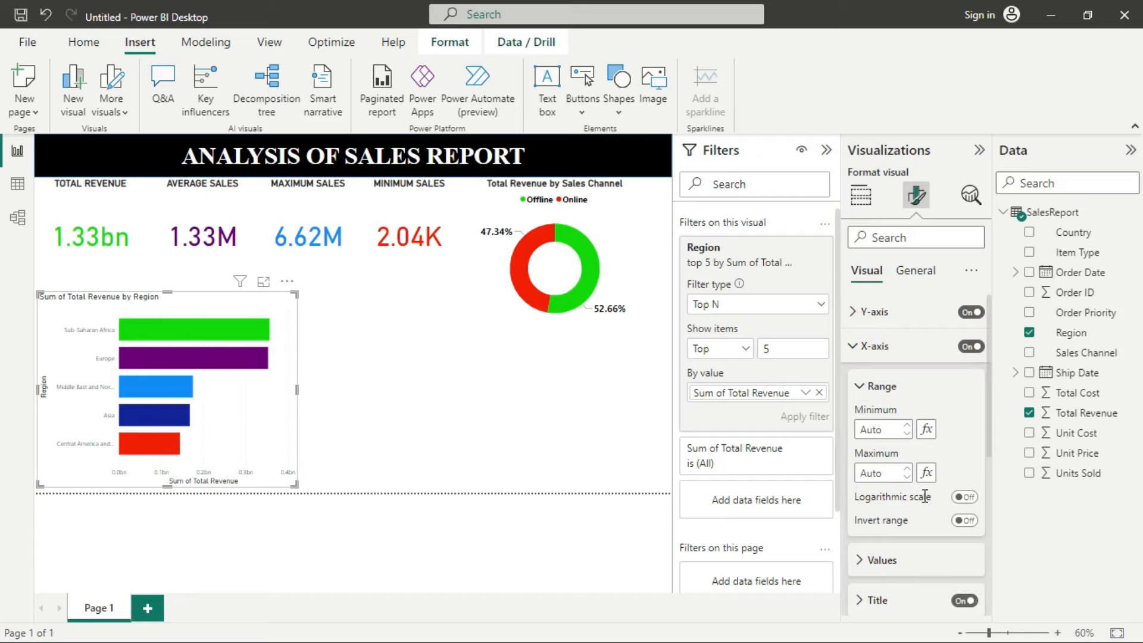
{"action": "scroll", "coordinate": [919, 488], "scroll_direction": "down", "scroll_amount": 2}
{"action": "left_click", "coordinate": [902, 467]}
{"action": "scroll", "coordinate": [953, 429], "scroll_direction": "down", "scroll_amount": 3}
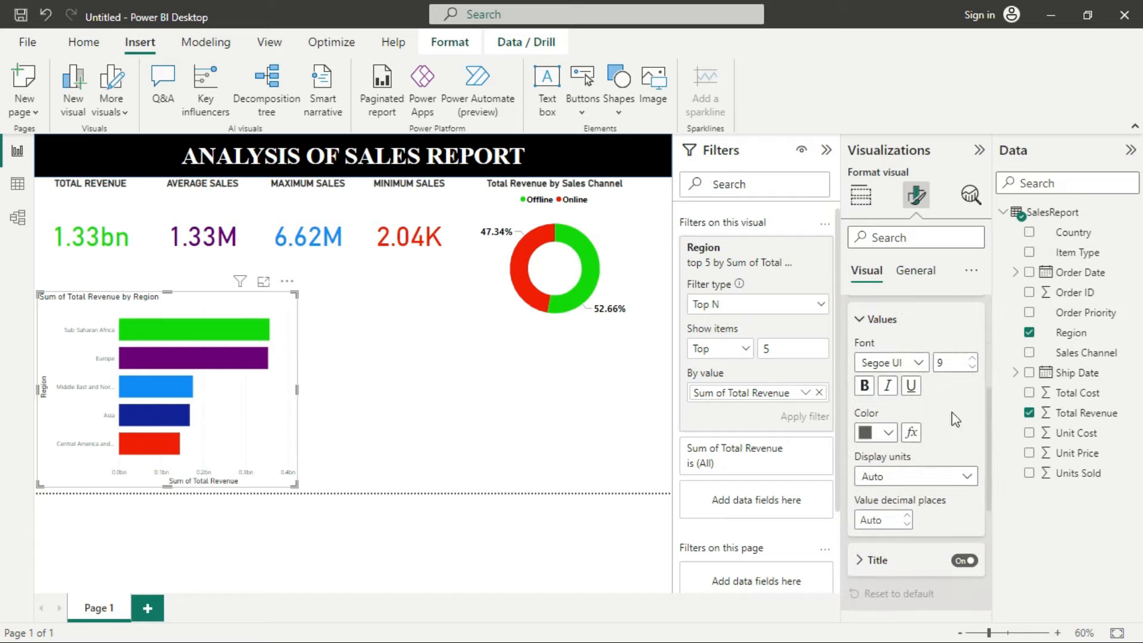
{"action": "left_click", "coordinate": [972, 358]}
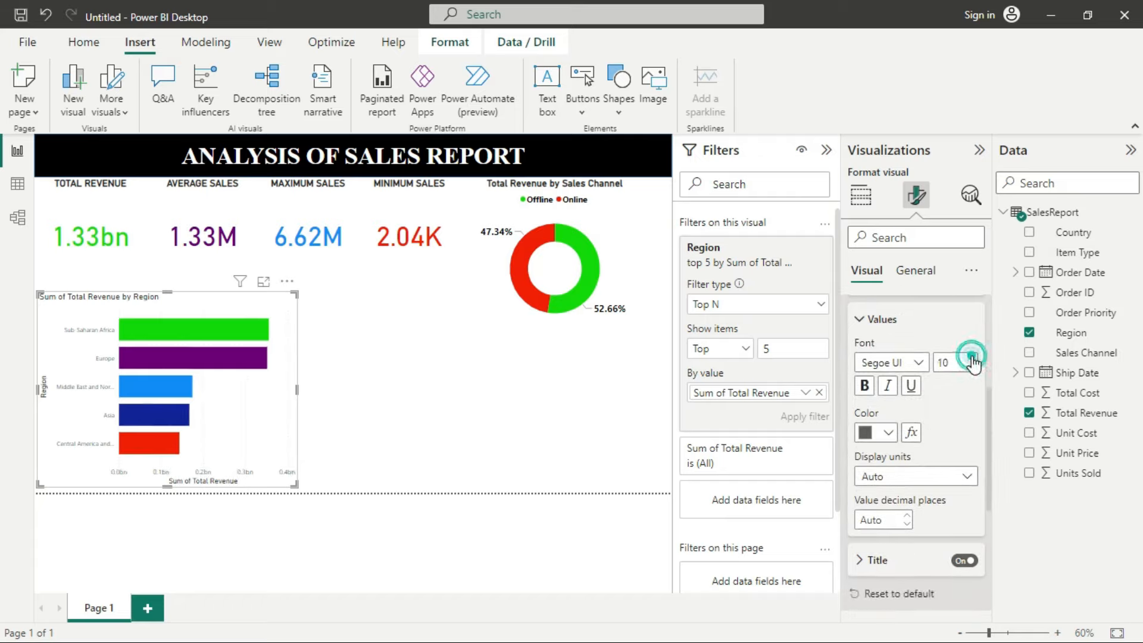
{"action": "left_click", "coordinate": [972, 358]}
{"action": "left_click", "coordinate": [972, 358]}
{"action": "left_click", "coordinate": [972, 359]}
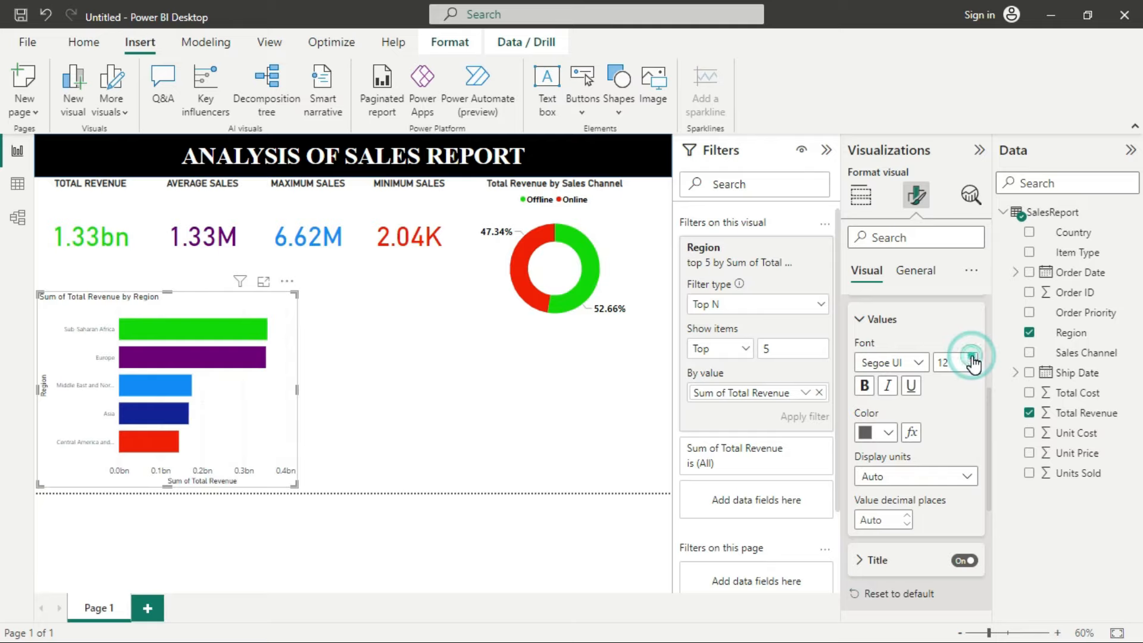
{"action": "left_click", "coordinate": [973, 359]}
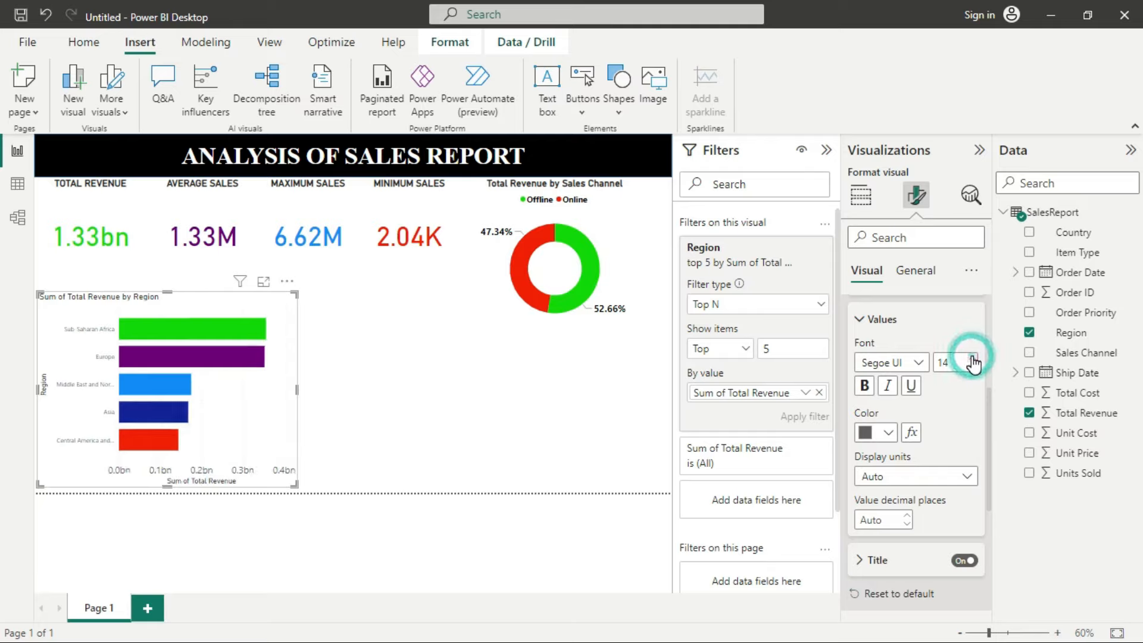
Make the bar chart's X-axis values bold and black
{"action": "left_click", "coordinate": [864, 386]}
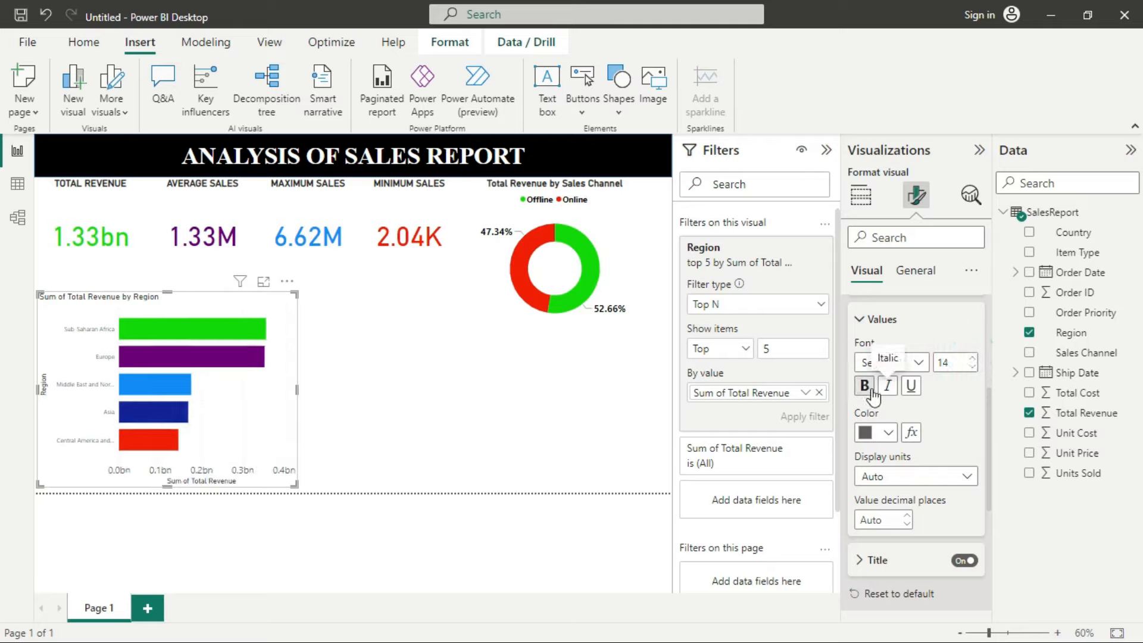
{"action": "left_click", "coordinate": [887, 434]}
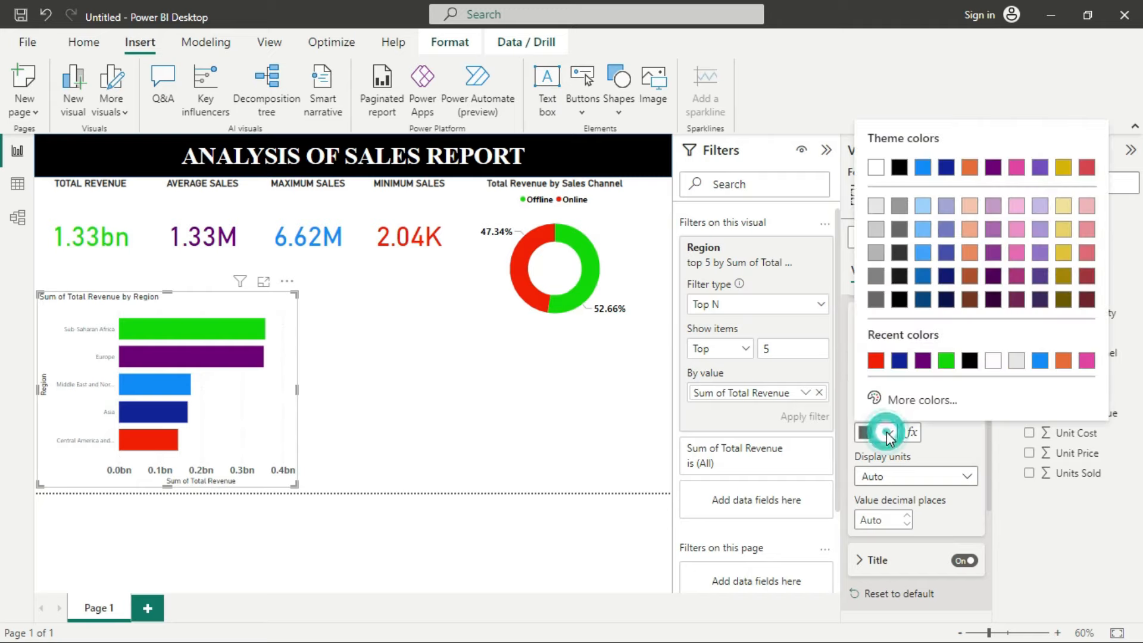
{"action": "left_click", "coordinate": [970, 361]}
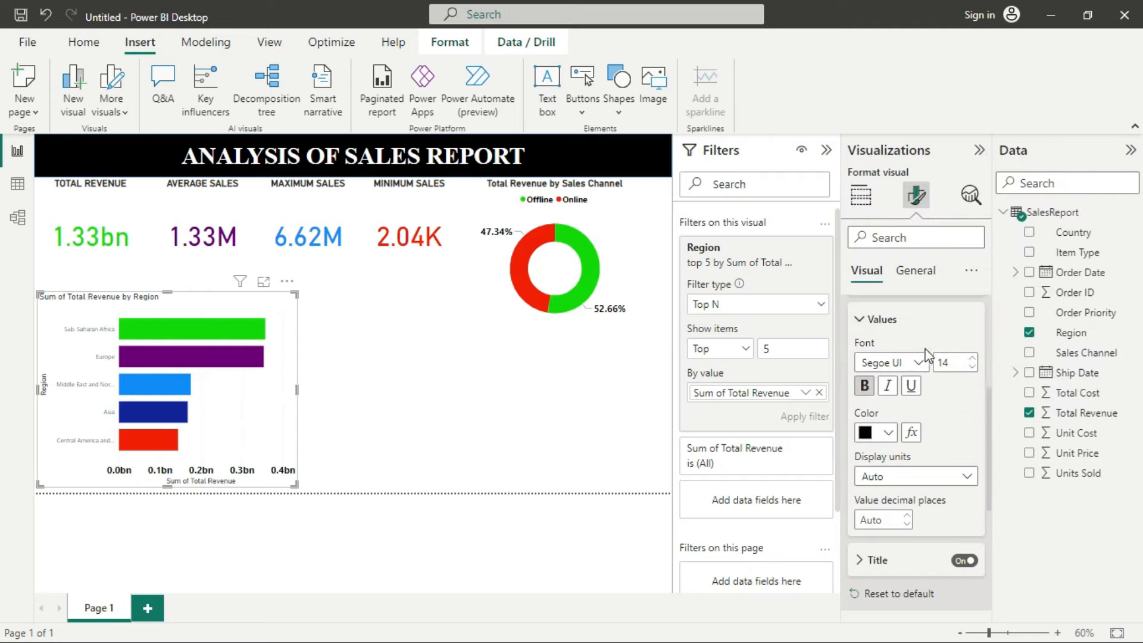
Set the color of the bar chart's Y-axis values to black
{"action": "left_click", "coordinate": [872, 321]}
{"action": "scroll", "coordinate": [921, 343], "scroll_direction": "up", "scroll_amount": 4}
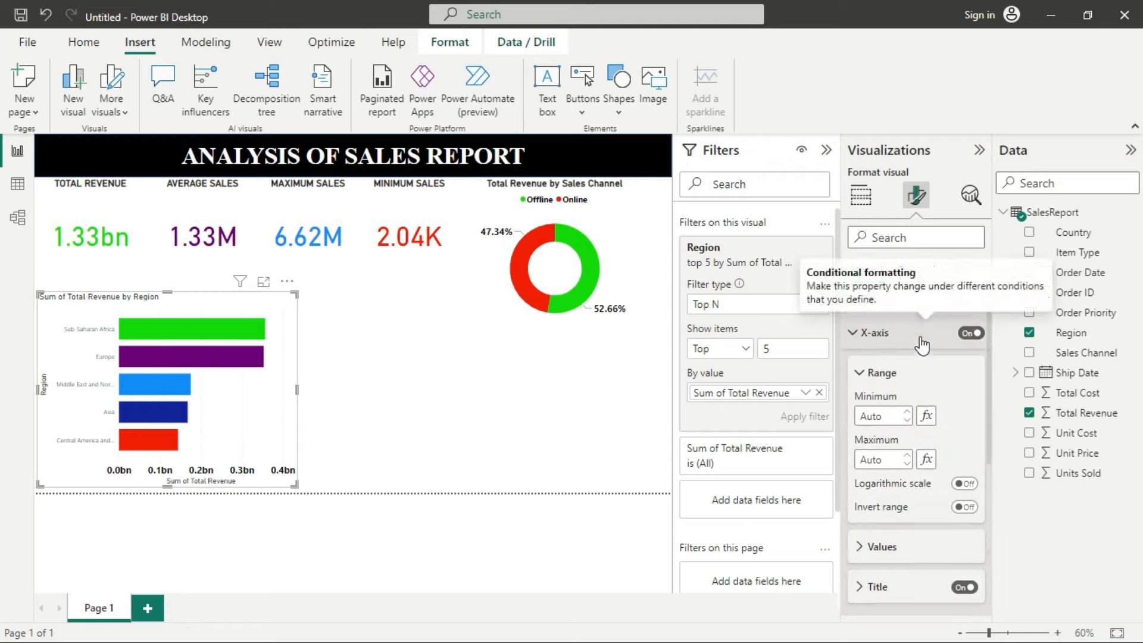
{"action": "left_click", "coordinate": [881, 344]}
{"action": "left_click", "coordinate": [918, 315]}
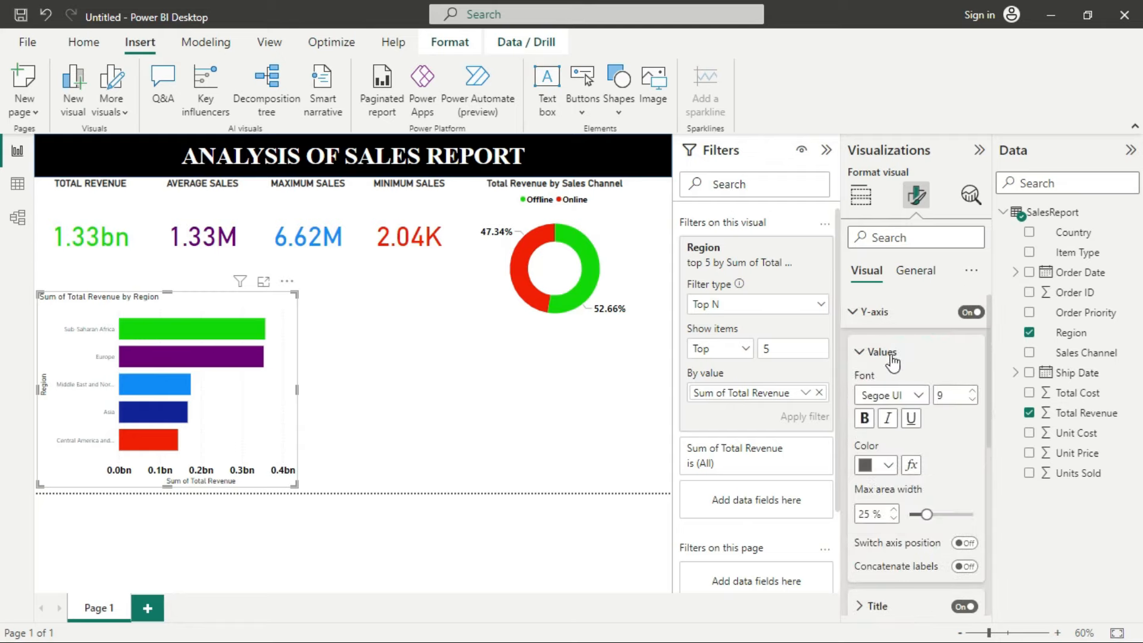
{"action": "left_click", "coordinate": [881, 465]}
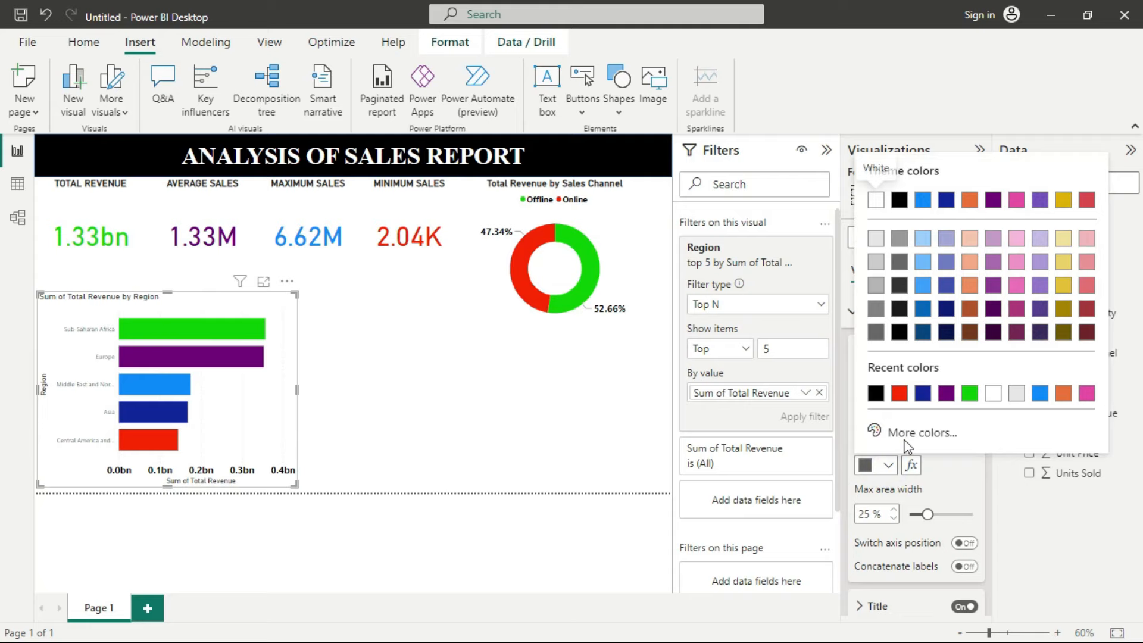
{"action": "left_click", "coordinate": [875, 392]}
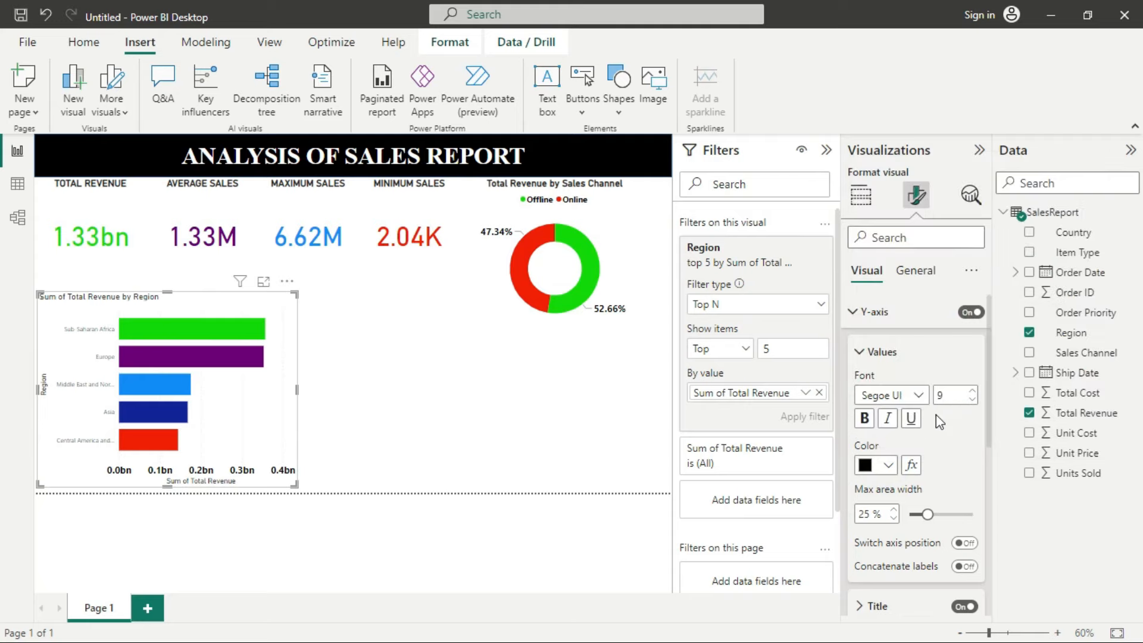
Make the bar chart's Y-axis values bold at font size 14, and widen the chart to give the region names more room
{"action": "left_click", "coordinate": [972, 391]}
{"action": "left_click", "coordinate": [972, 391]}
{"action": "left_click", "coordinate": [972, 391]}
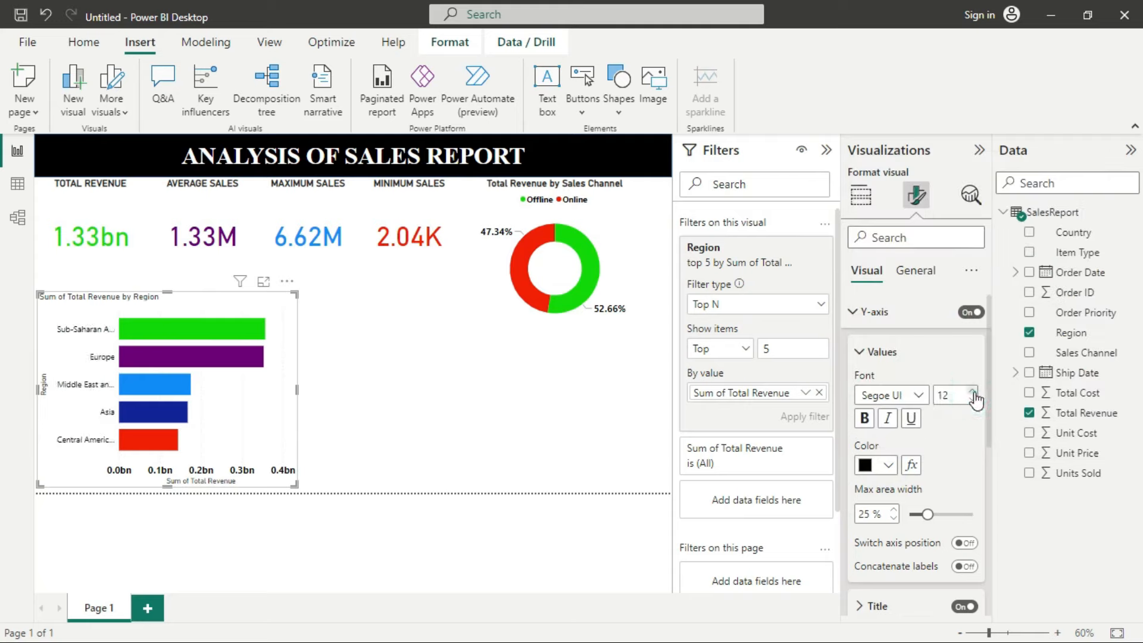
{"action": "left_click", "coordinate": [972, 391]}
{"action": "left_click", "coordinate": [972, 391]}
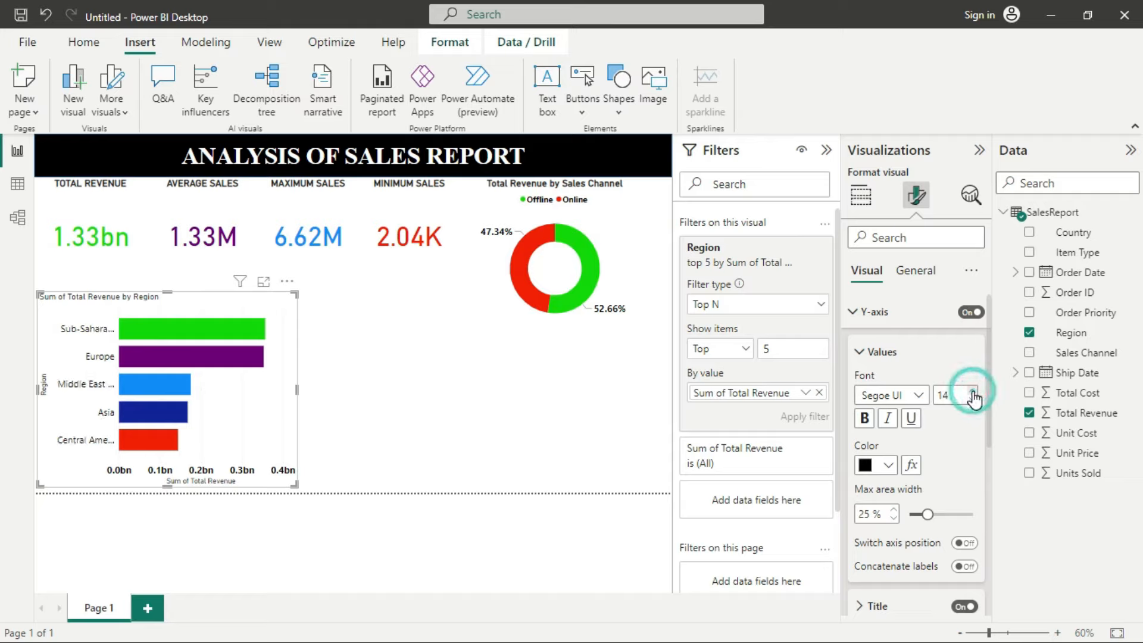
{"action": "left_click", "coordinate": [864, 418]}
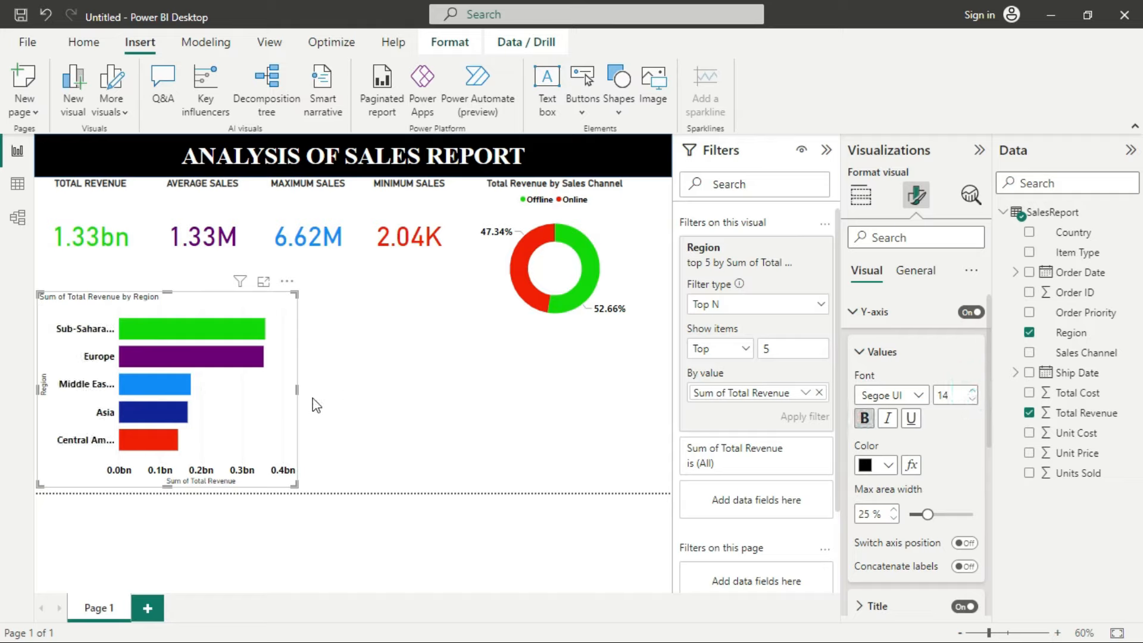
{"action": "left_click_drag", "start_coordinate": [297, 391], "coordinate": [379, 400]}
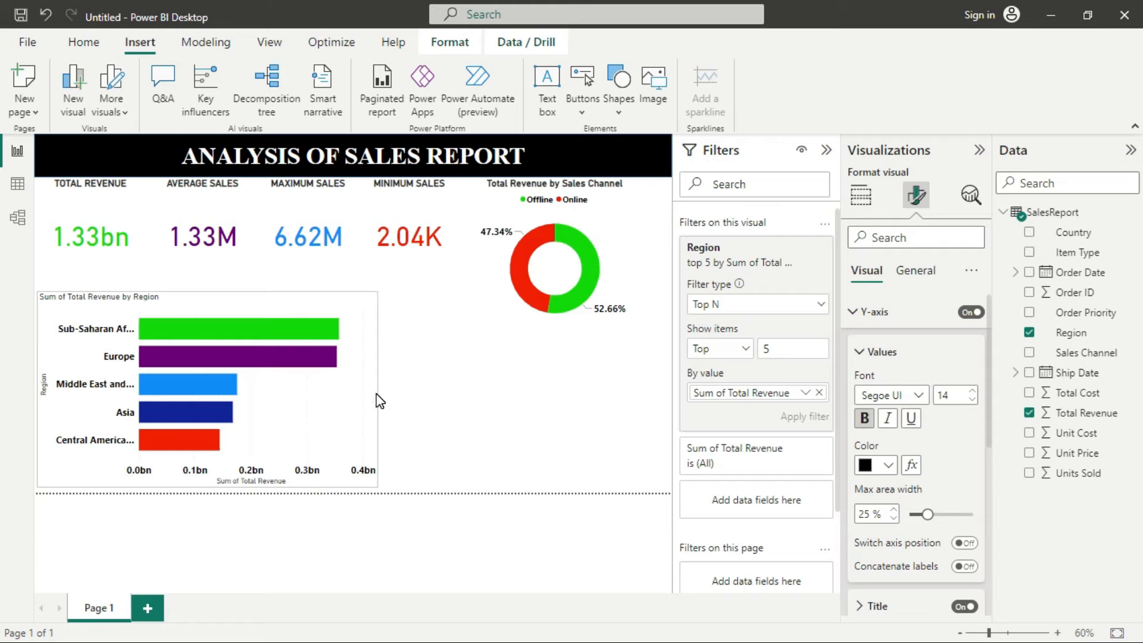
Turn off the Y-axis and X-axis titles of the bar chart
{"action": "left_click", "coordinate": [875, 354]}
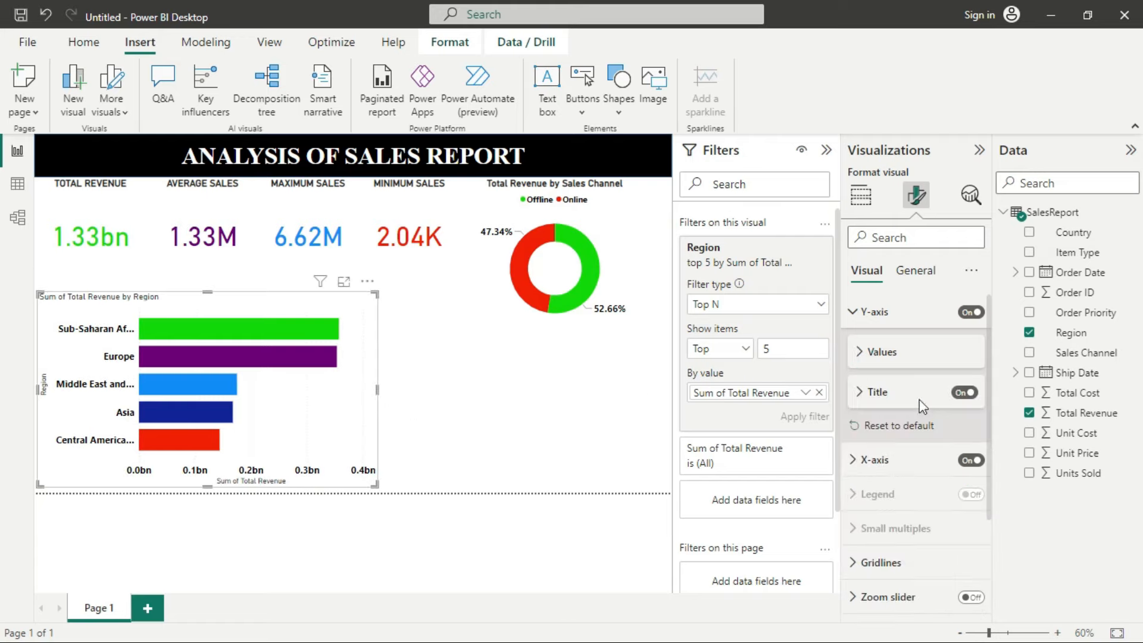
{"action": "left_click", "coordinate": [960, 394]}
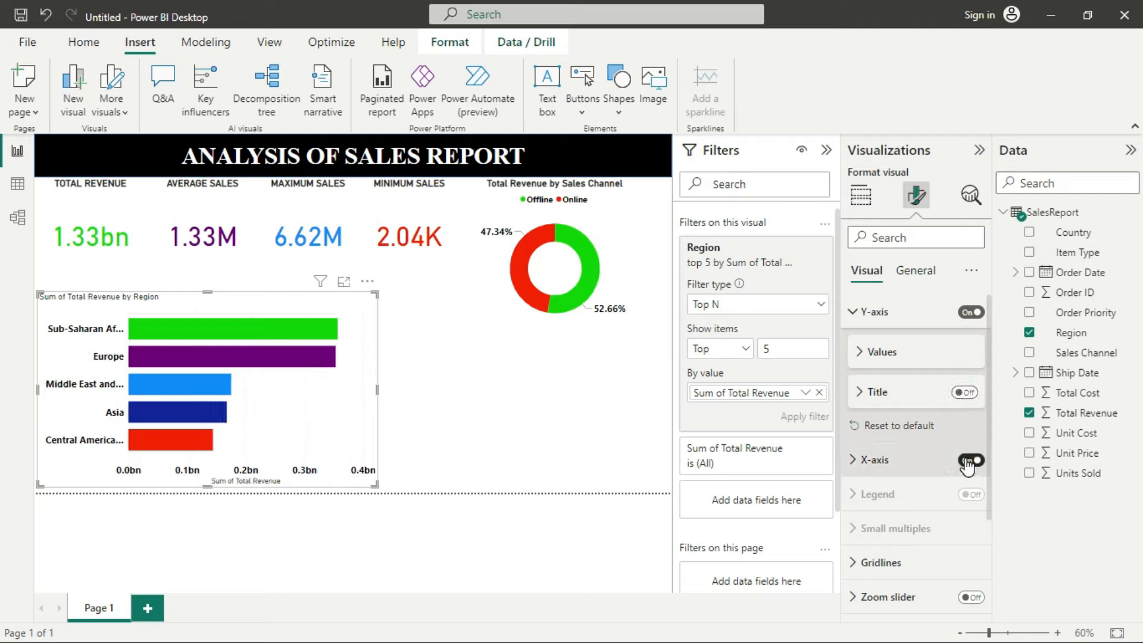
{"action": "left_click", "coordinate": [874, 460]}
{"action": "scroll", "coordinate": [902, 453], "scroll_direction": "down", "scroll_amount": 4}
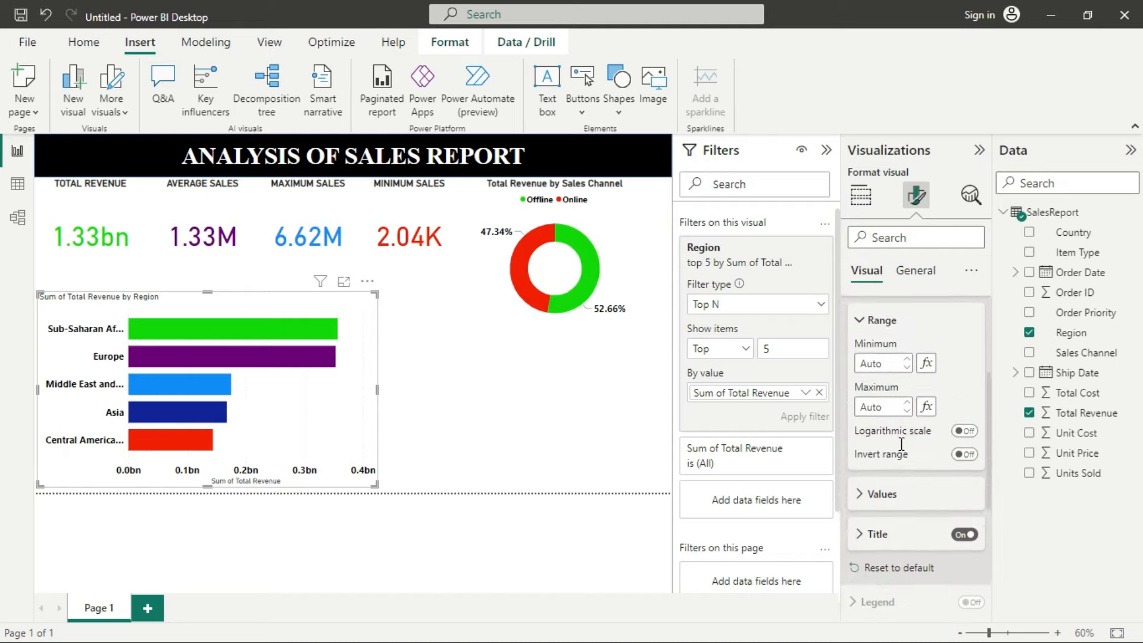
{"action": "left_click", "coordinate": [963, 473]}
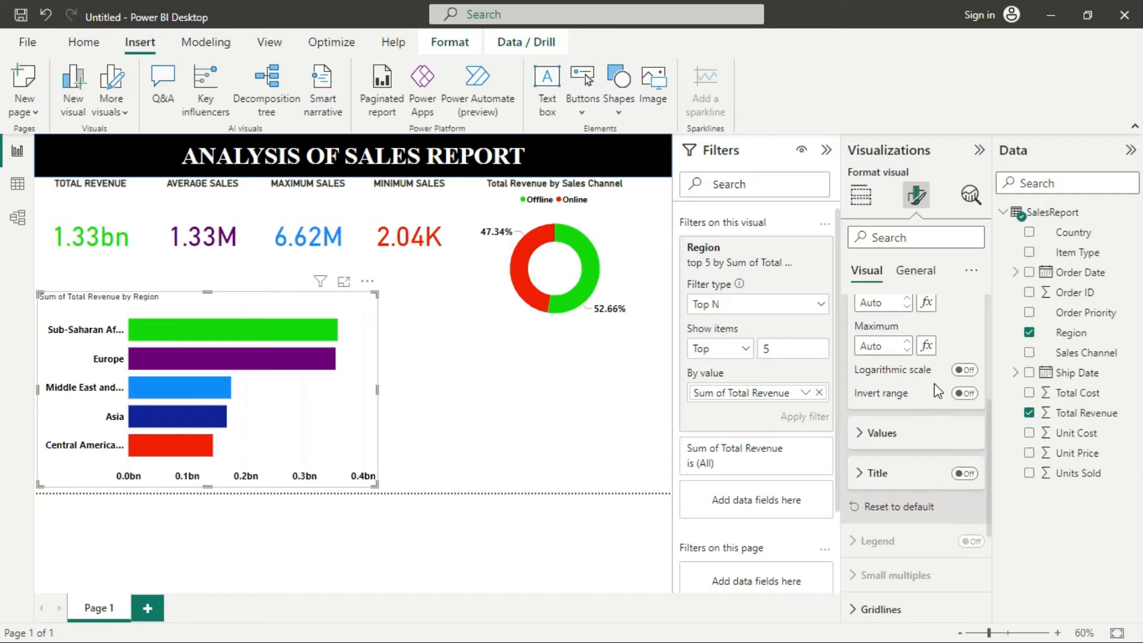
{"action": "scroll", "coordinate": [941, 351], "scroll_direction": "up", "scroll_amount": 5}
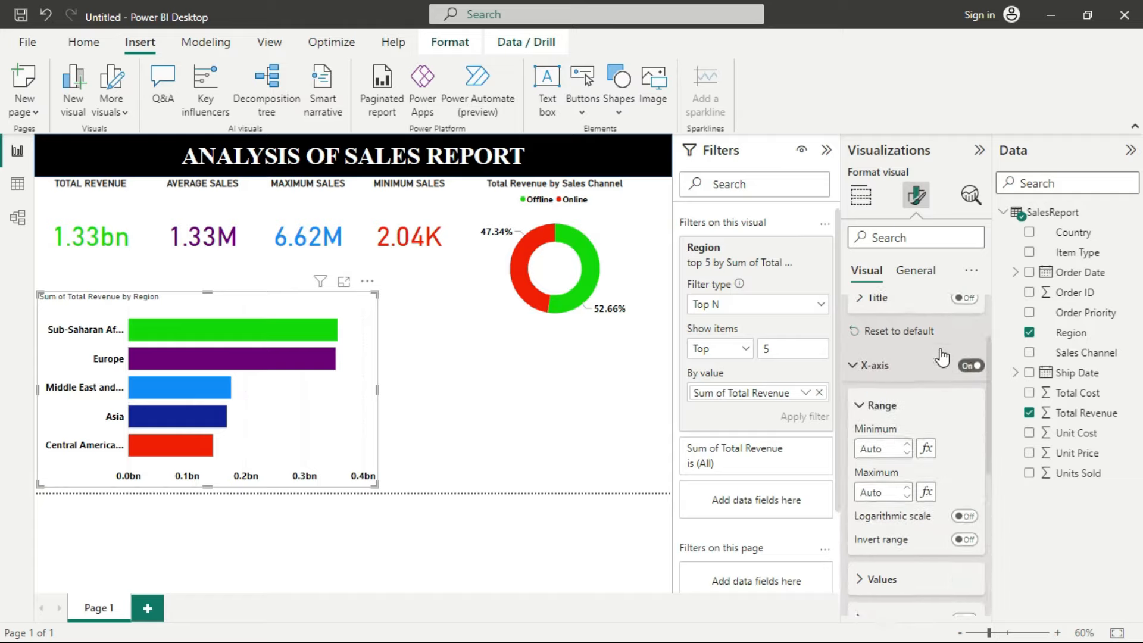
{"action": "left_click", "coordinate": [874, 460]}
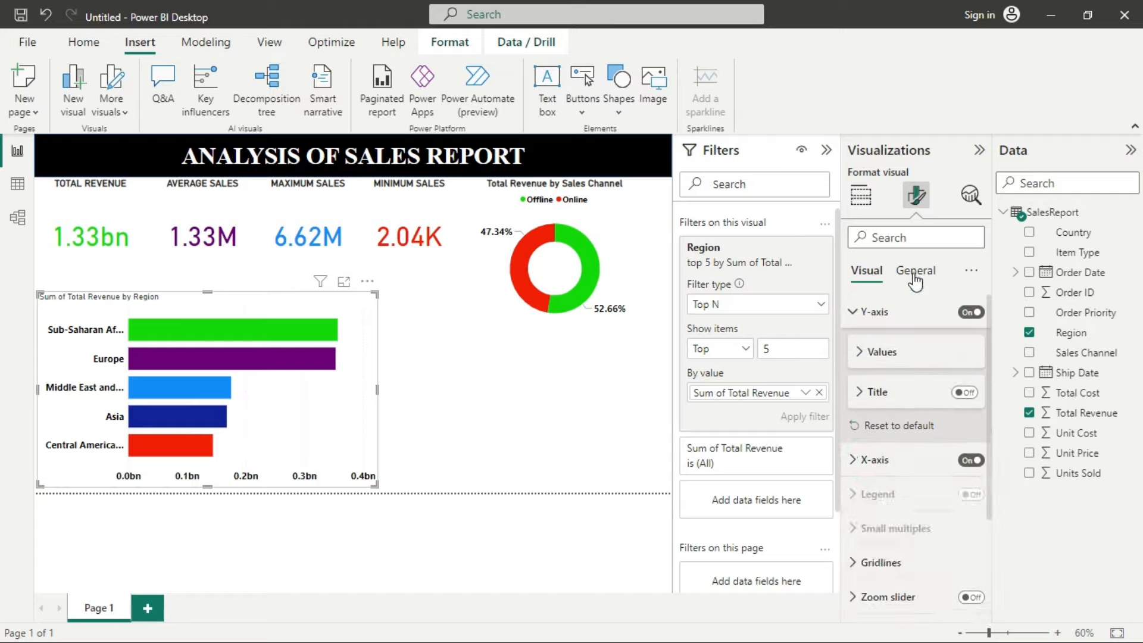
Change the bar chart's title text to "Total Revenue by Top Regions"
{"action": "left_click", "coordinate": [915, 277]}
{"action": "left_click", "coordinate": [906, 344]}
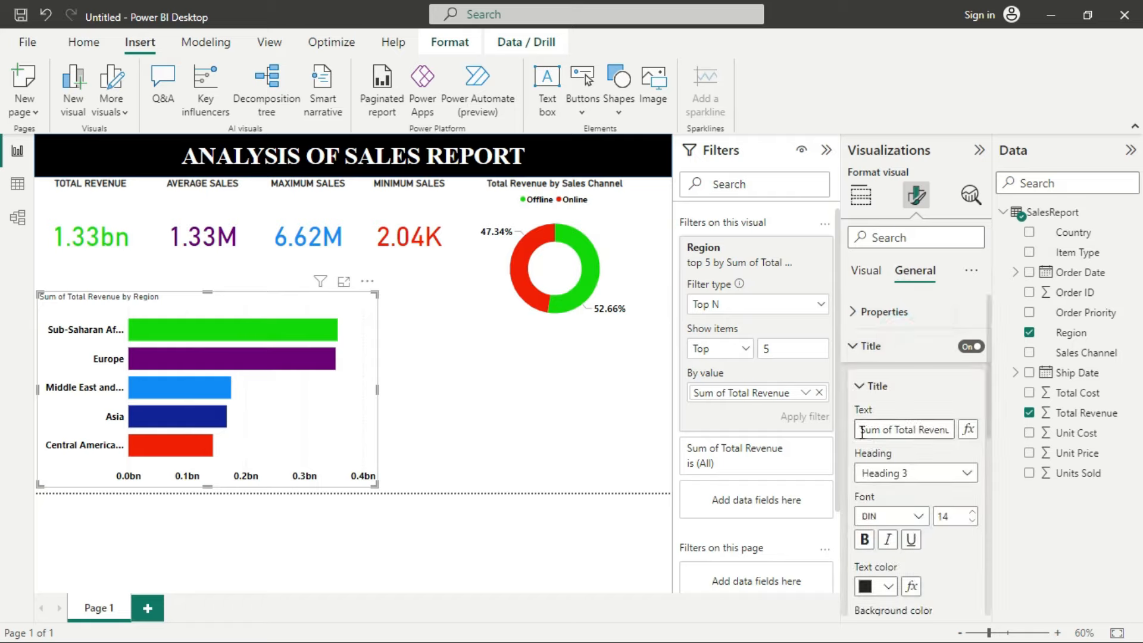
{"action": "left_click_drag", "start_coordinate": [861, 430], "coordinate": [897, 430]}
{"action": "key", "text": "BackSpace"}
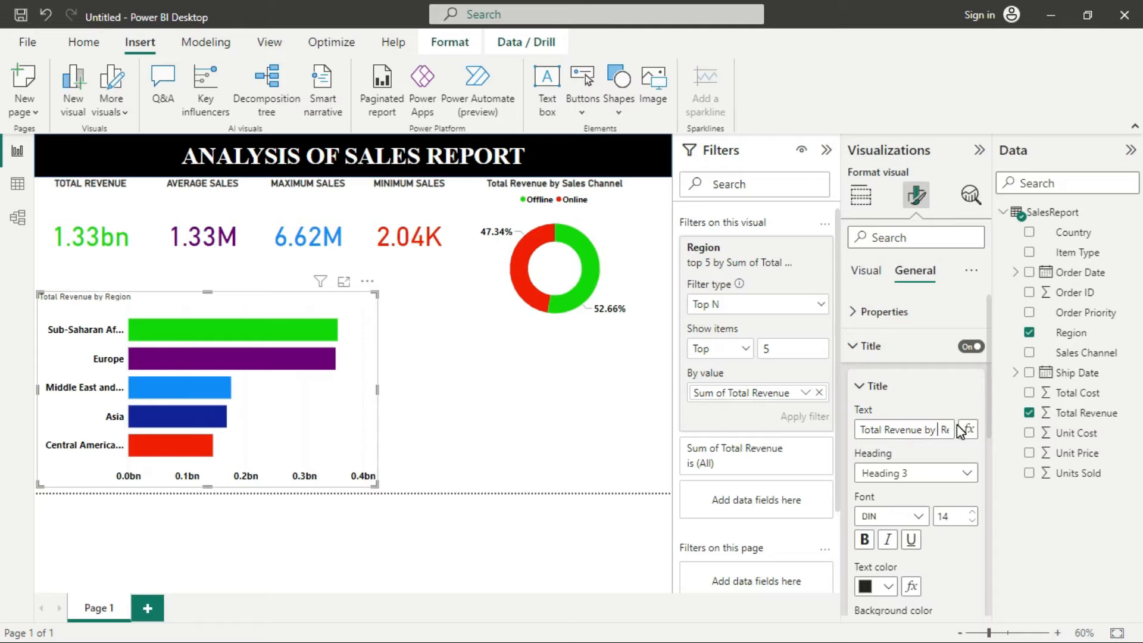
{"action": "type", "text": "op"}
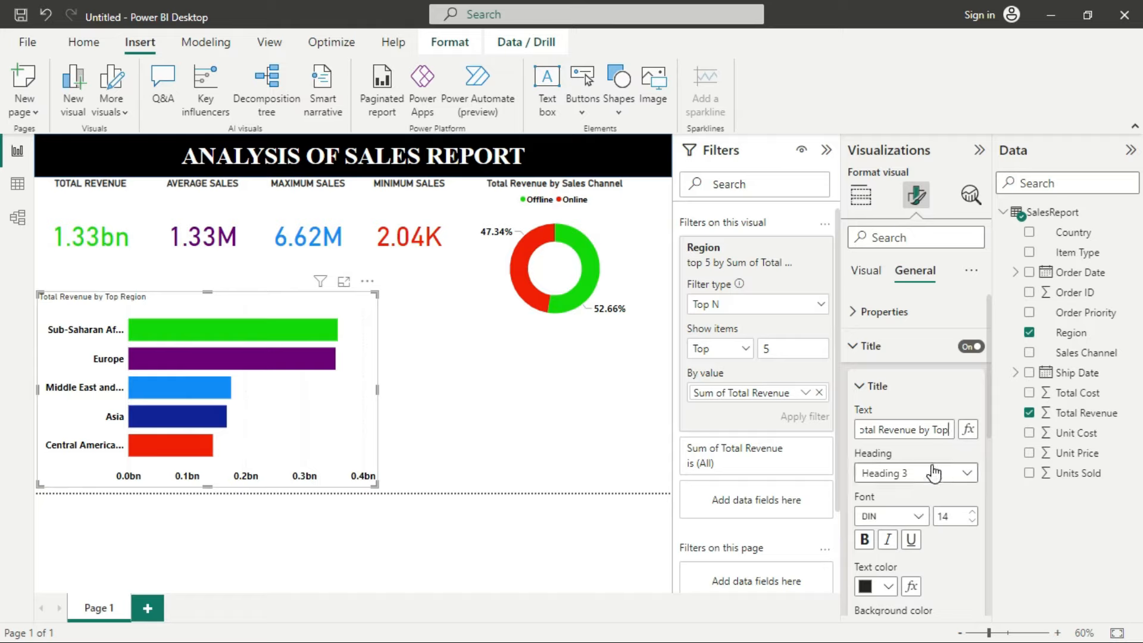
{"action": "key", "text": "Right"}
{"action": "key", "text": "Right"}
{"action": "key", "text": "Right"}
{"action": "key", "text": "Right"}
{"action": "key", "text": "Right"}
{"action": "key", "text": "Right"}
{"action": "key", "text": "Right"}
{"action": "type", "text": "S"}
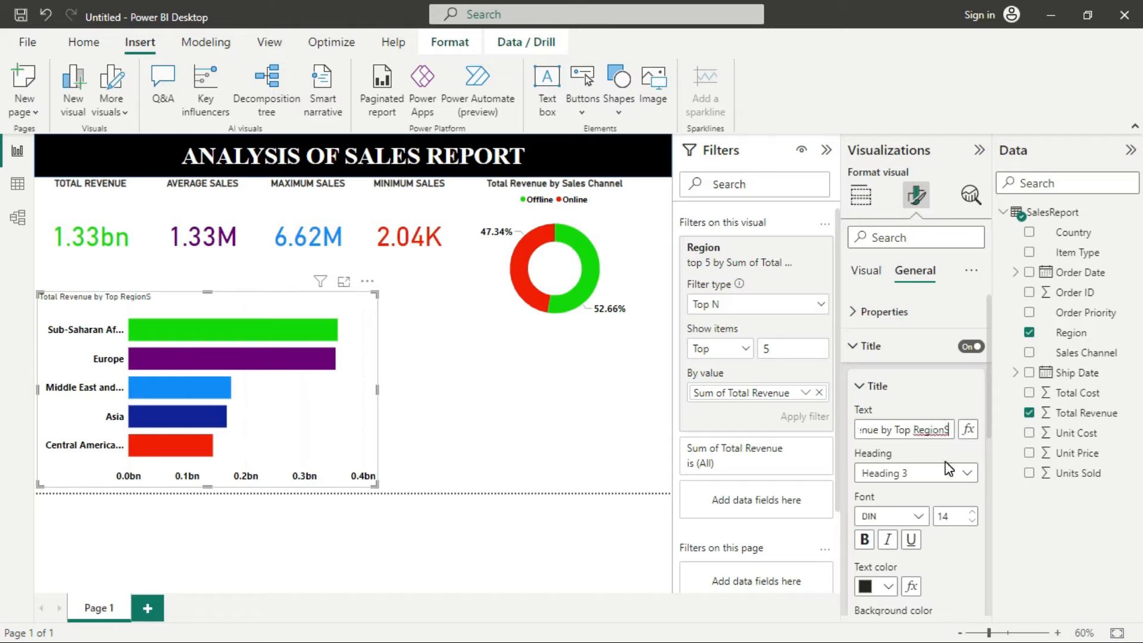
{"action": "key", "text": "BackSpace"}
{"action": "type", "text": "s"}
Format the bar chart's title as Heading 2, bold and black
{"action": "left_click", "coordinate": [953, 473]}
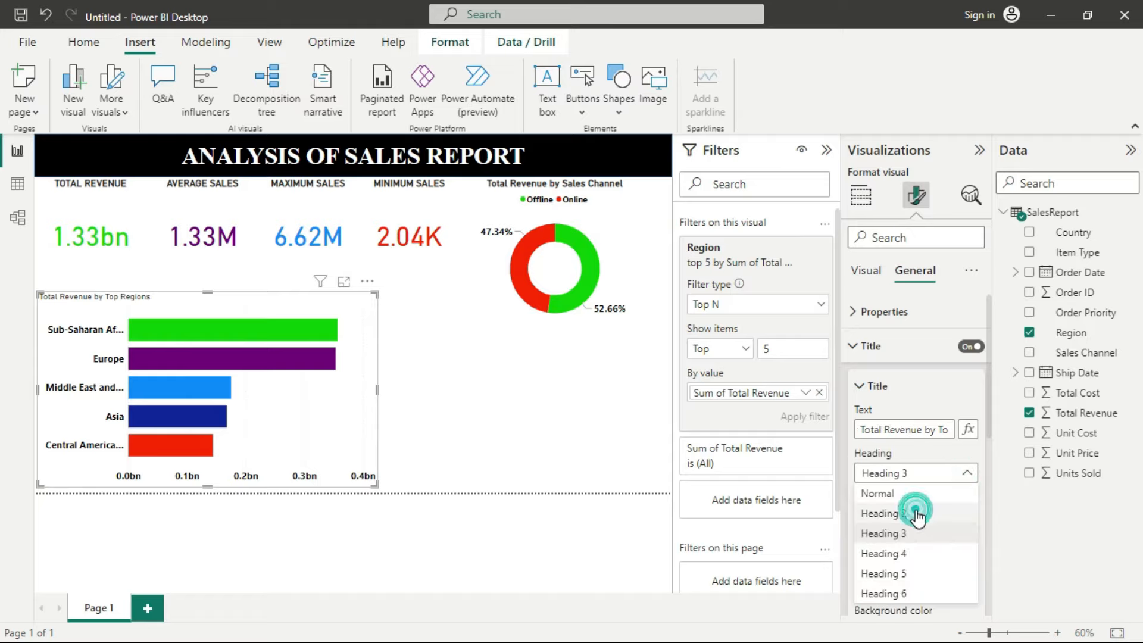
{"action": "left_click", "coordinate": [883, 514]}
{"action": "left_click", "coordinate": [866, 539]}
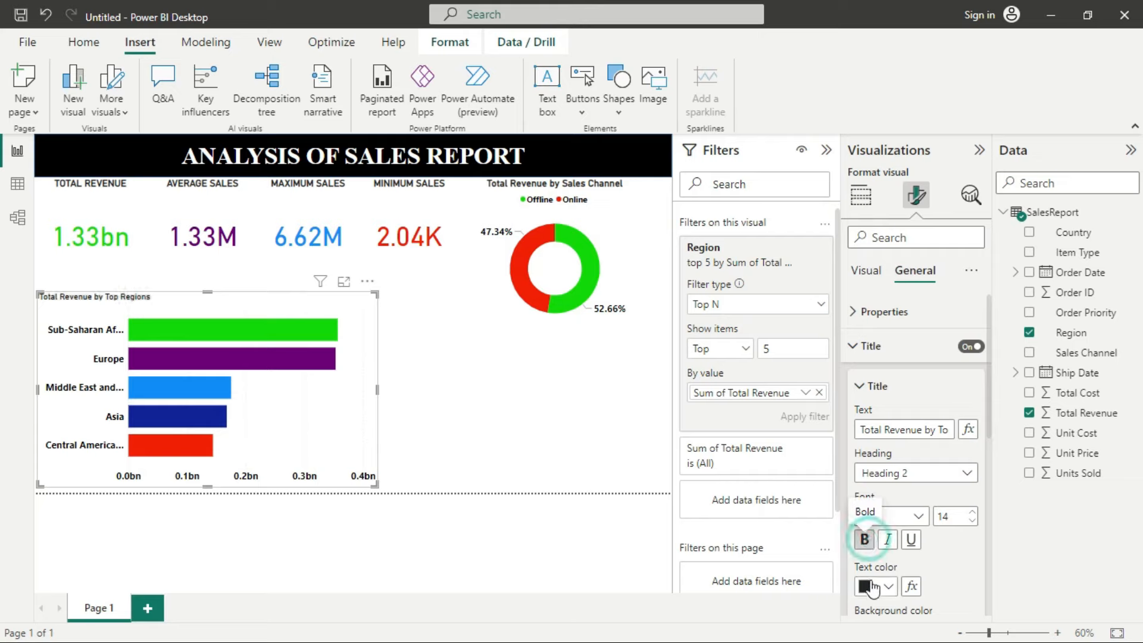
{"action": "left_click", "coordinate": [887, 586]}
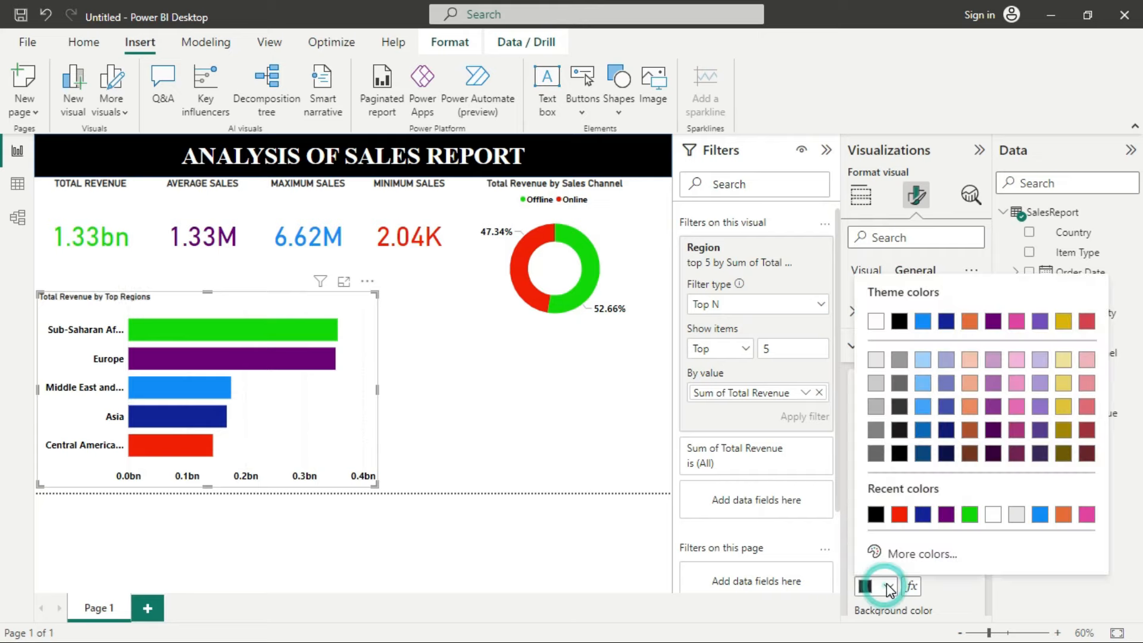
{"action": "left_click", "coordinate": [899, 322]}
Center the bar chart's title and set its font size to 16
{"action": "scroll", "coordinate": [912, 556], "scroll_direction": "down", "scroll_amount": 2}
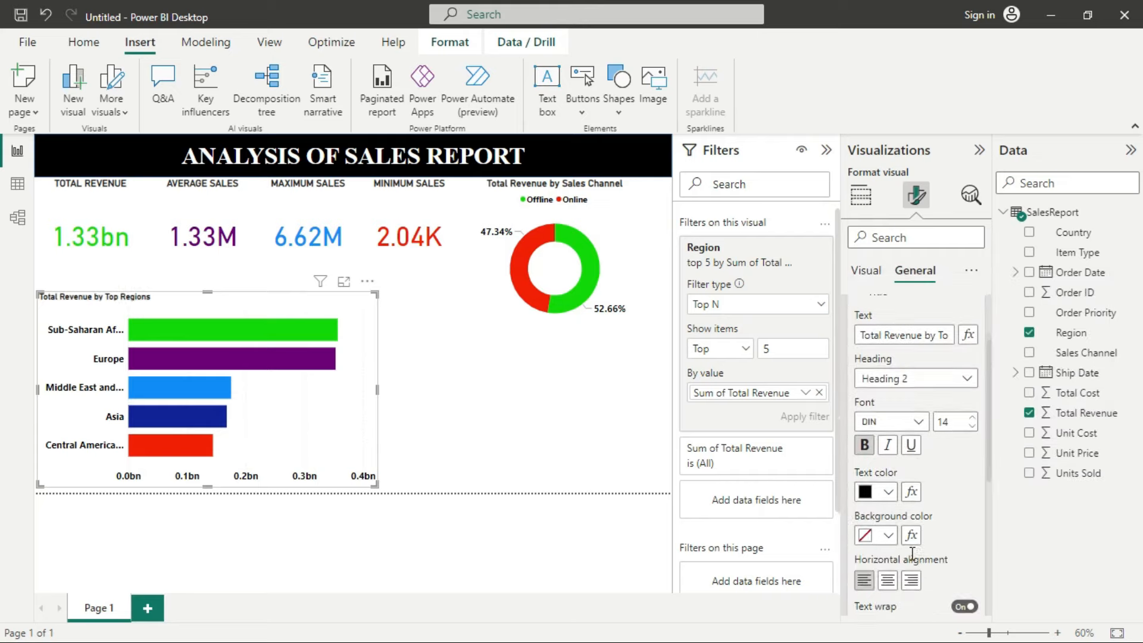
{"action": "left_click", "coordinate": [887, 580]}
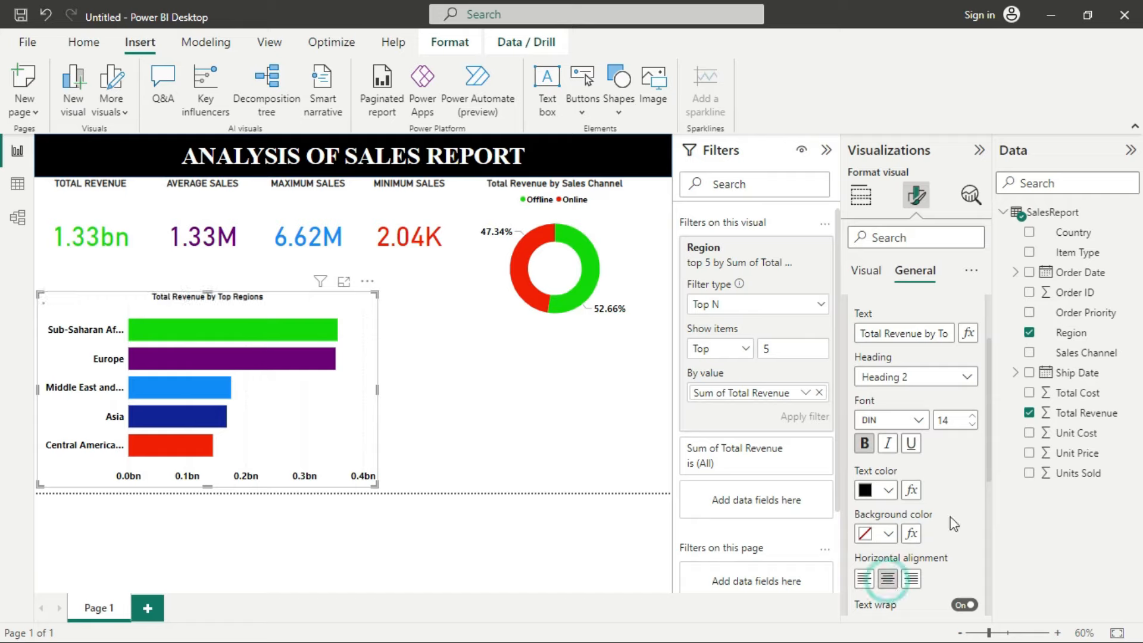
{"action": "left_click", "coordinate": [971, 416]}
{"action": "left_click", "coordinate": [971, 416]}
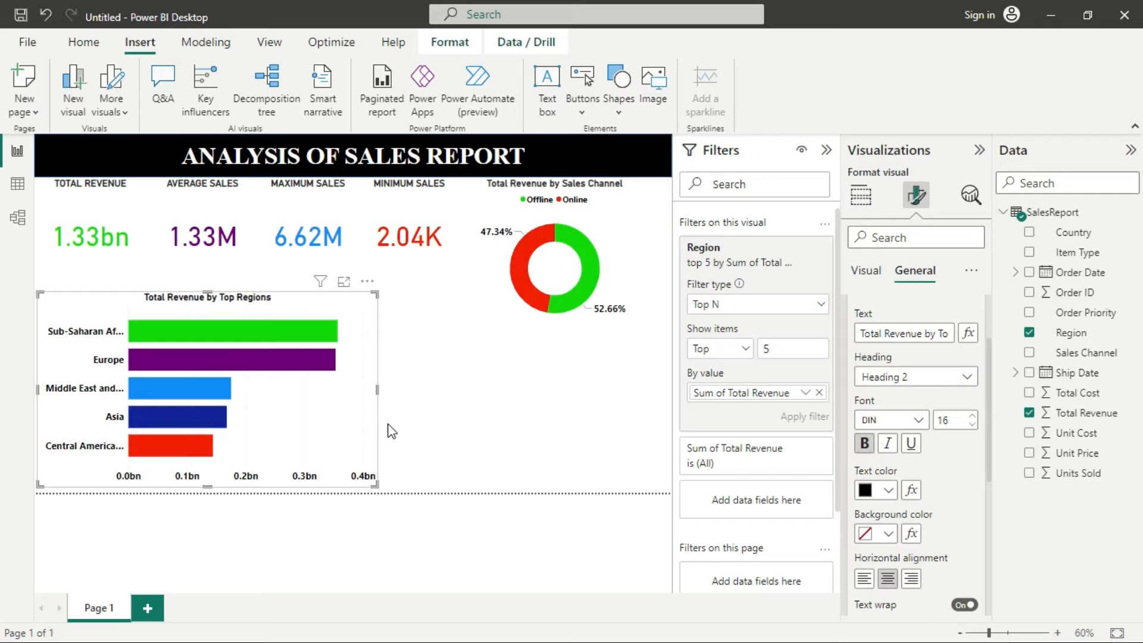
Add a line chart to the page with Order Date on the X-axis and Total Revenue on the Y-axis
{"action": "left_click", "coordinate": [440, 354]}
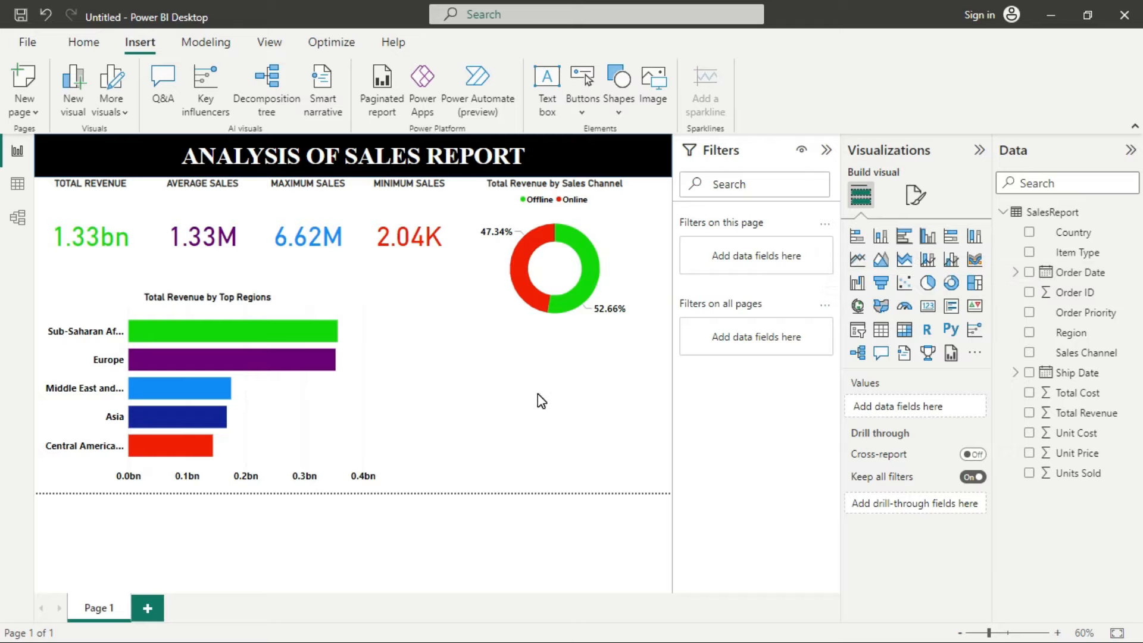
{"action": "left_click", "coordinate": [862, 264]}
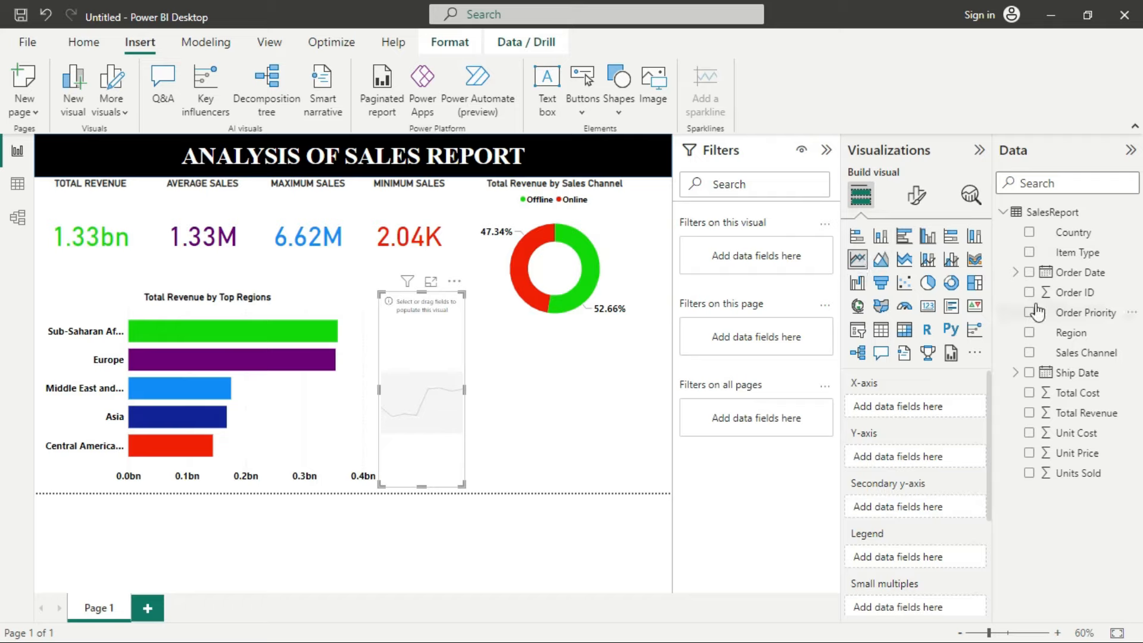
{"action": "left_click", "coordinate": [1029, 273]}
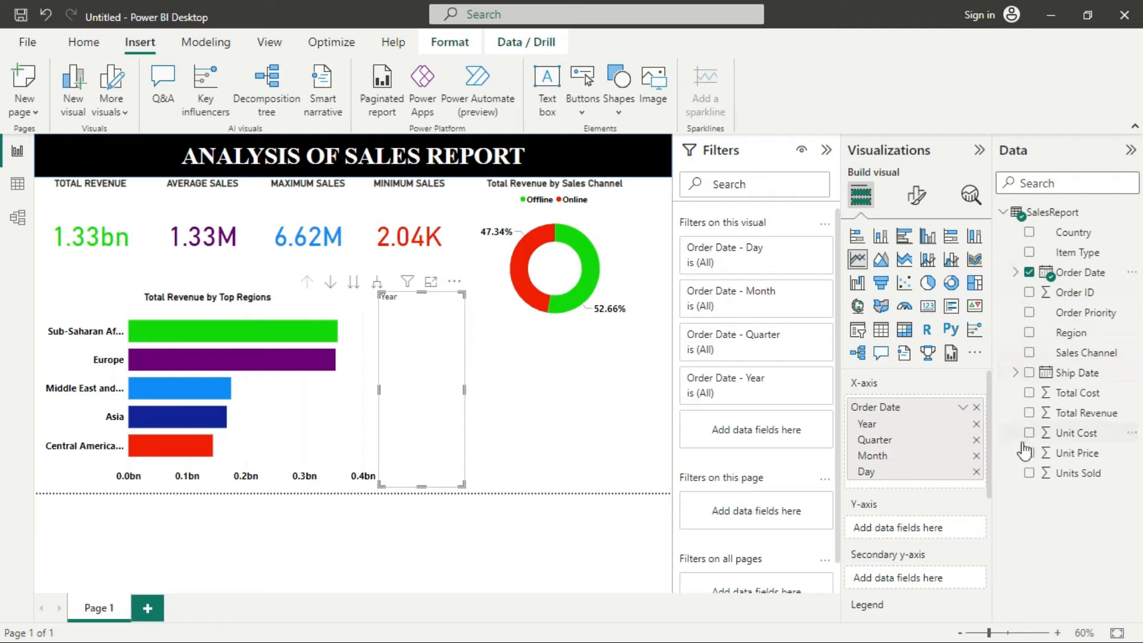
{"action": "left_click", "coordinate": [1029, 413]}
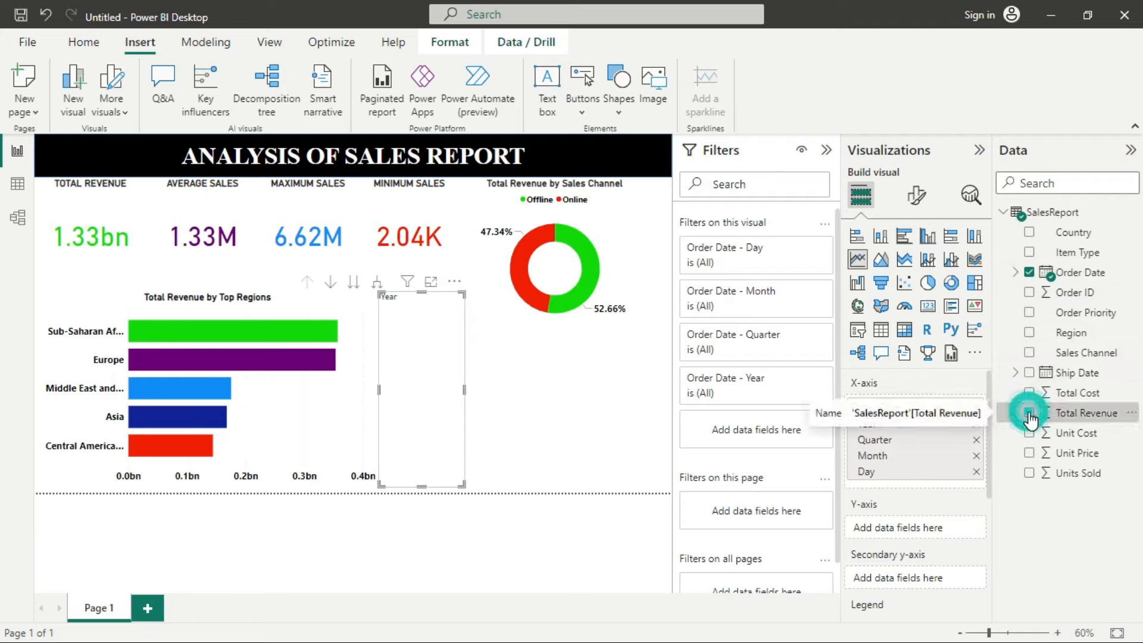
Resize the line chart to fill the space beside the bar chart, with its top edge lowered toward the donut chart's base
{"action": "left_click", "coordinate": [465, 390]}
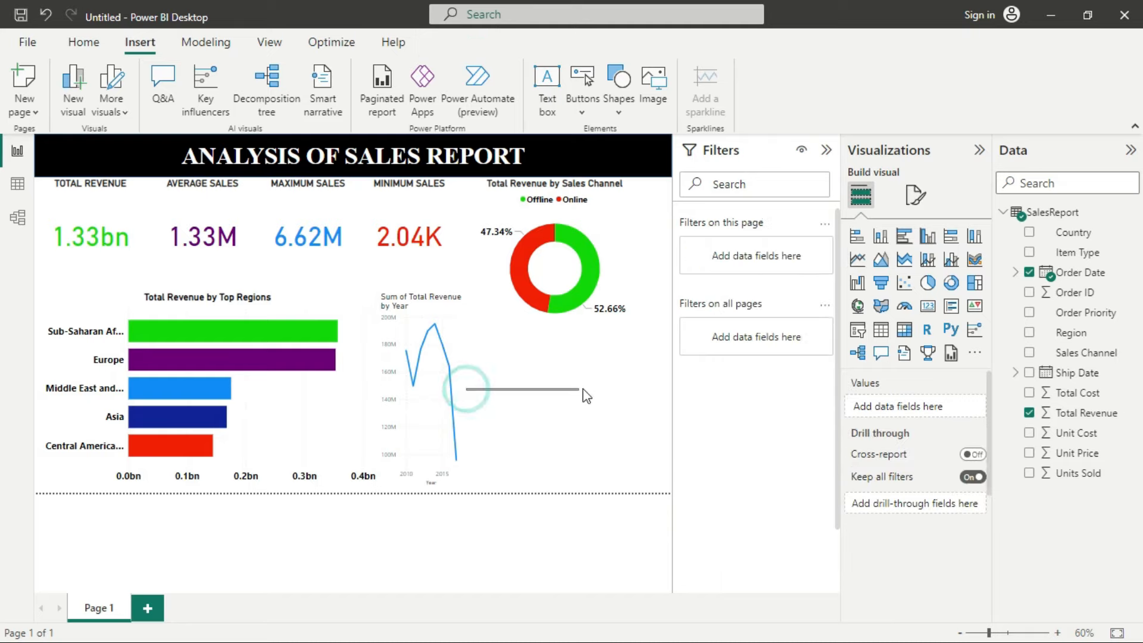
{"action": "left_click", "coordinate": [435, 378]}
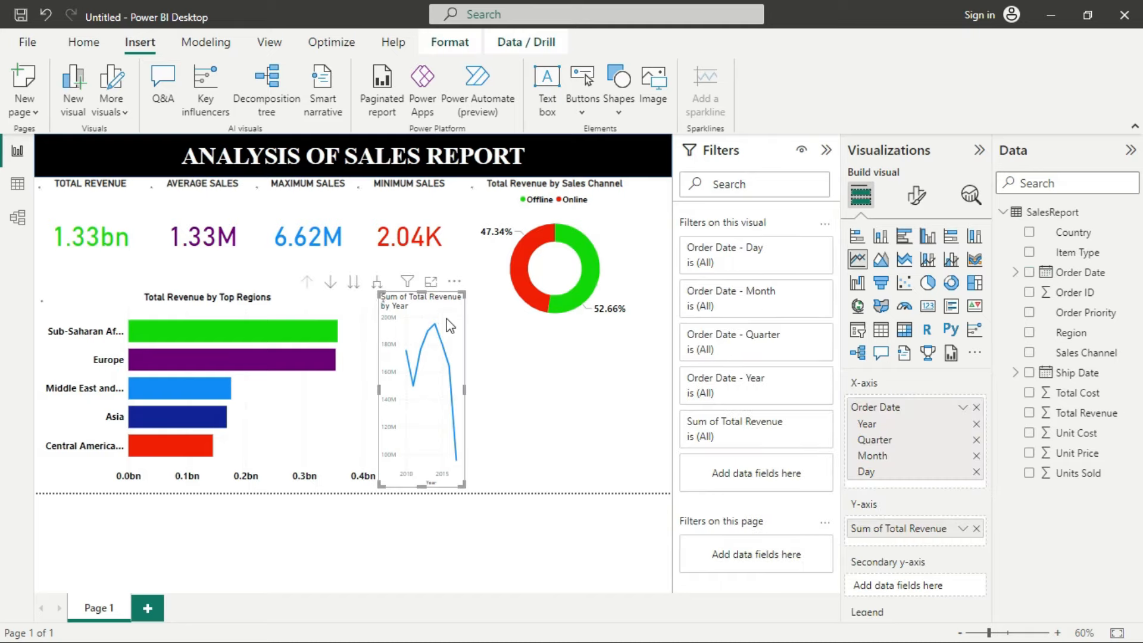
{"action": "left_click_drag", "start_coordinate": [463, 291], "coordinate": [660, 324]}
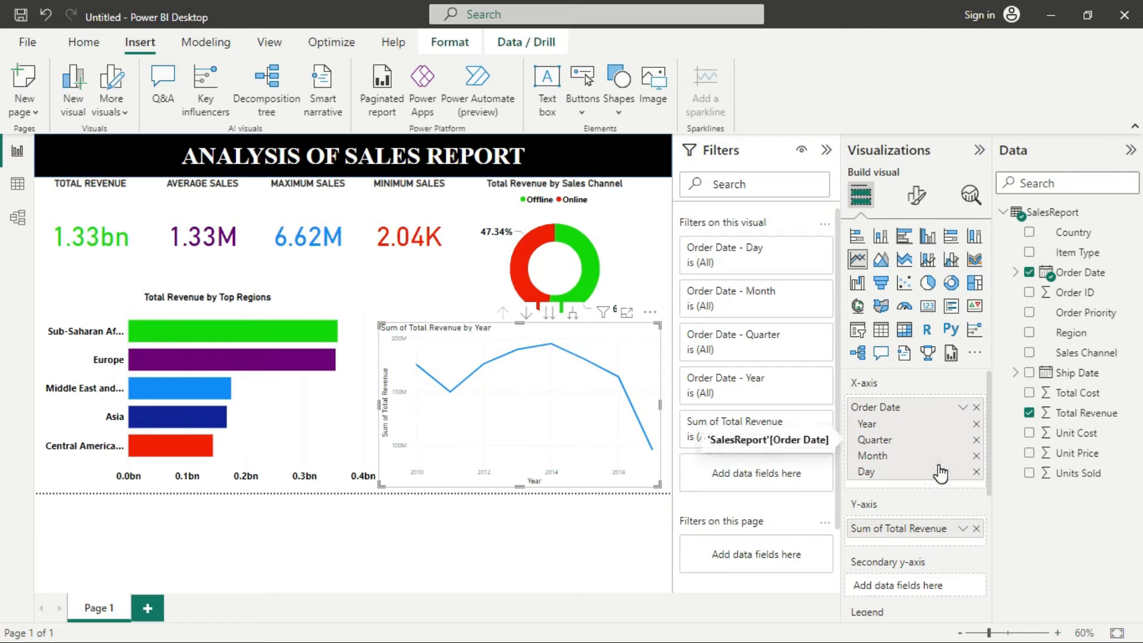
Remove Day, Month and Quarter from the line chart's Order Date hierarchy, leaving only Year
{"action": "left_click", "coordinate": [975, 472]}
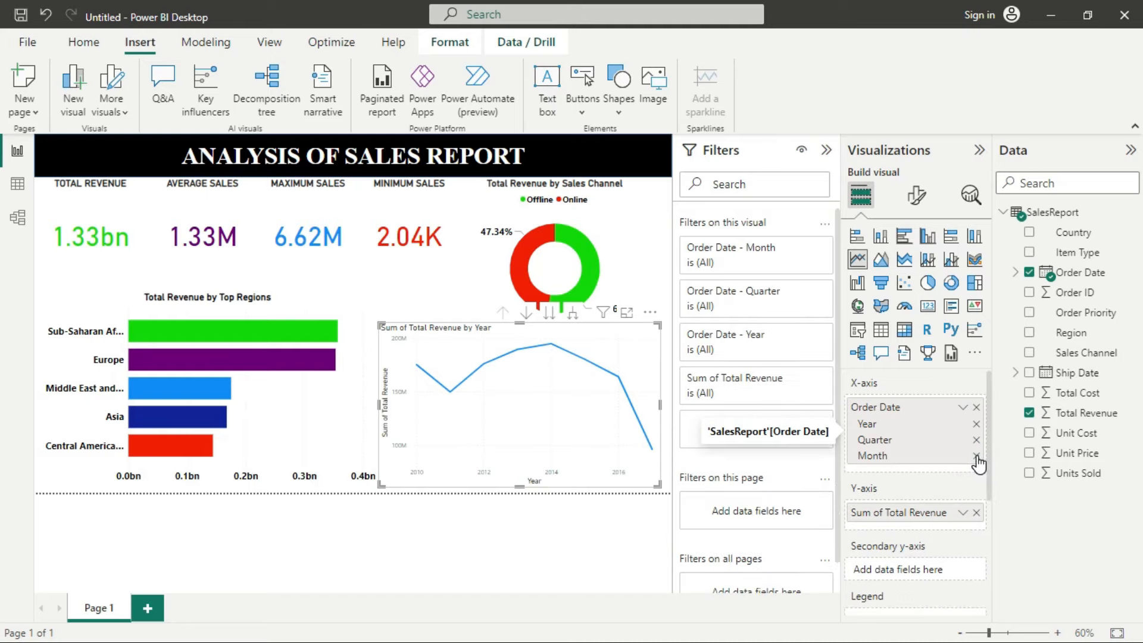
{"action": "left_click", "coordinate": [976, 455]}
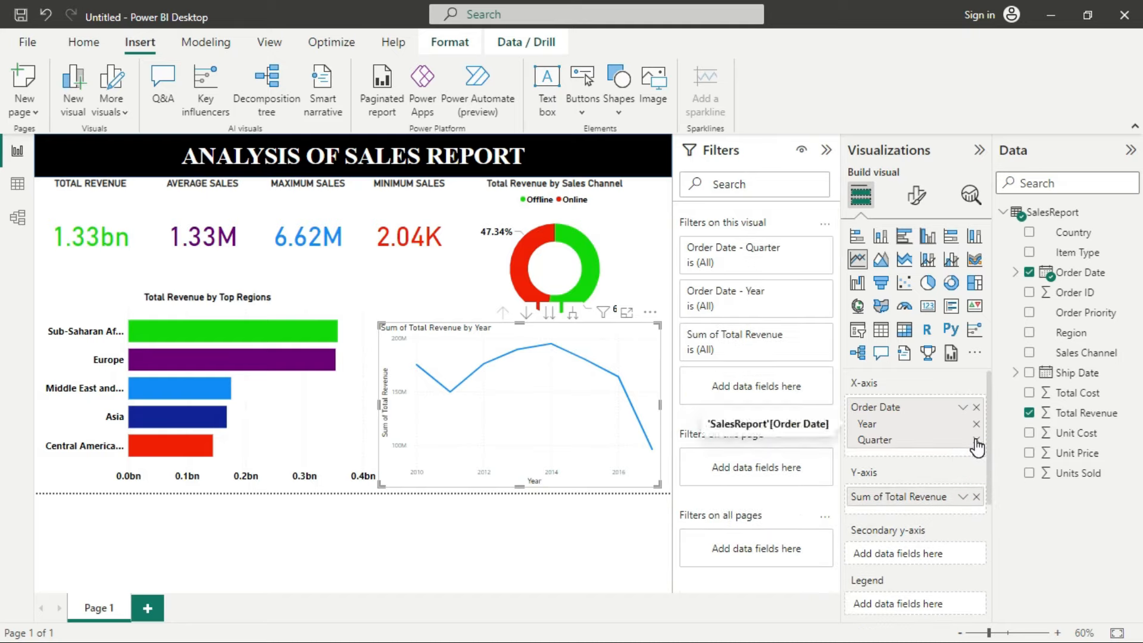
{"action": "left_click", "coordinate": [976, 441]}
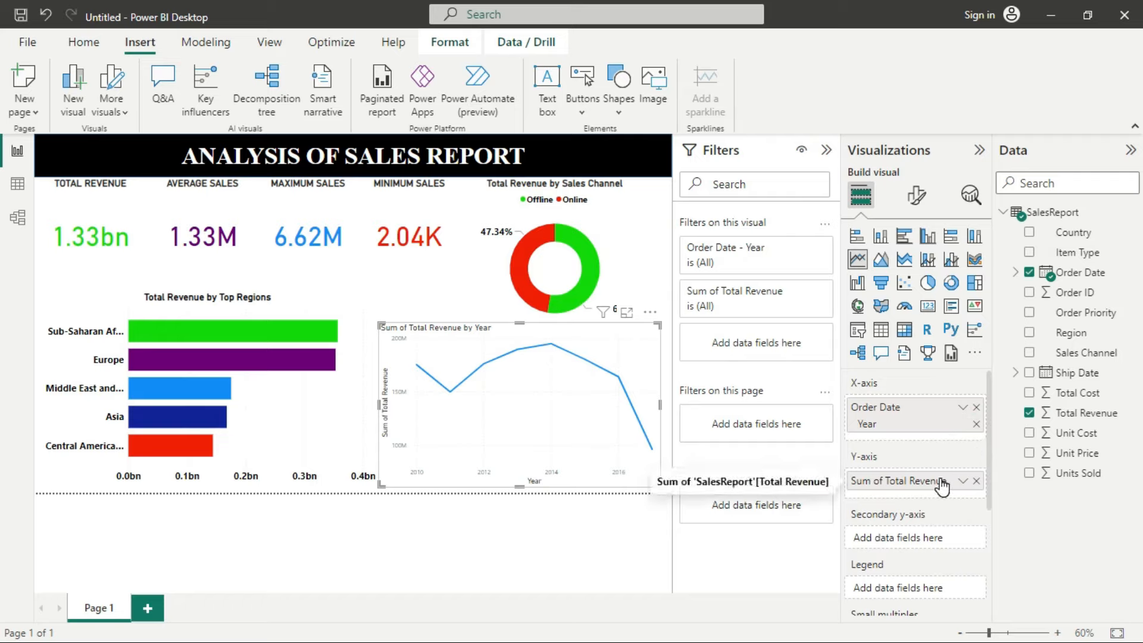
Change the line chart's title text to "Total Revenue by Year"
{"action": "left_click", "coordinate": [921, 201]}
{"action": "left_click", "coordinate": [911, 272]}
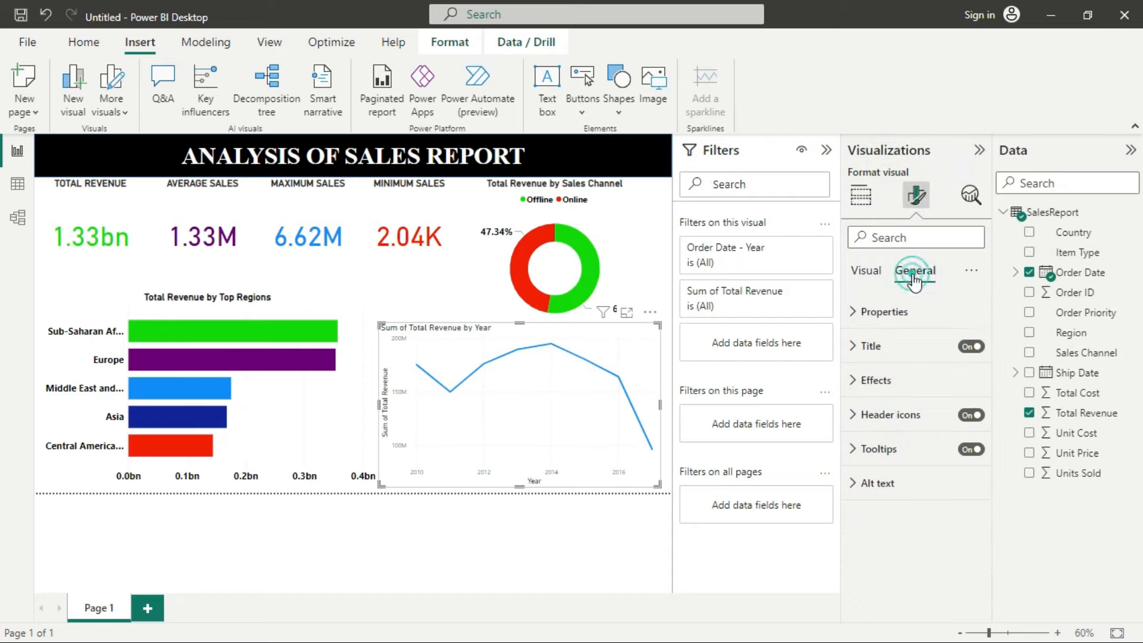
{"action": "left_click", "coordinate": [887, 344]}
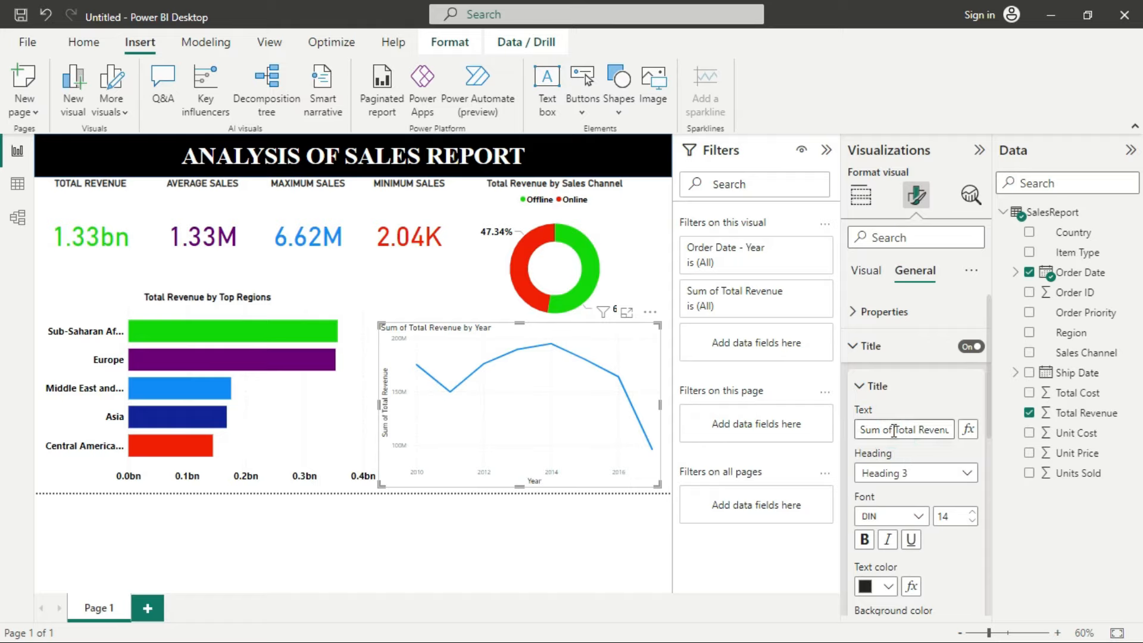
{"action": "key", "text": "BackSpace"}
{"action": "key", "text": "BackSpace"}
{"action": "key", "text": "BackSpace"}
{"action": "key", "text": "BackSpace"}
{"action": "key", "text": "BackSpace"}
{"action": "key", "text": "BackSpace"}
{"action": "key", "text": "BackSpace"}
Make the line chart's title bold and set its font size to 16
{"action": "left_click", "coordinate": [869, 539]}
{"action": "left_click", "coordinate": [958, 517]}
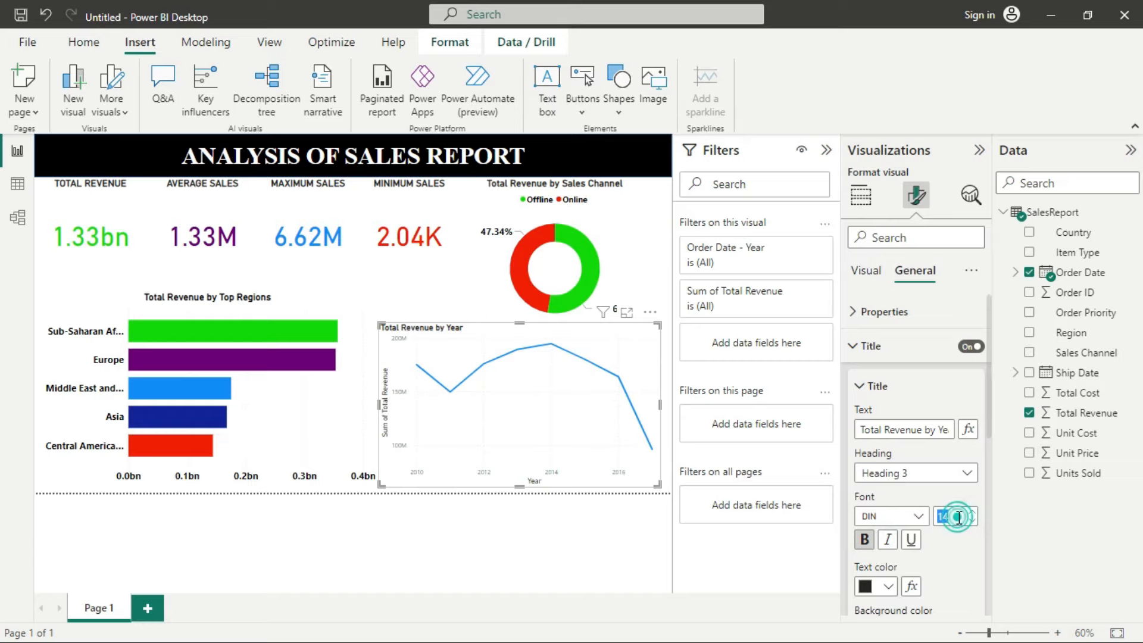
{"action": "type", "text": "16"}
{"action": "key", "text": "Return"}
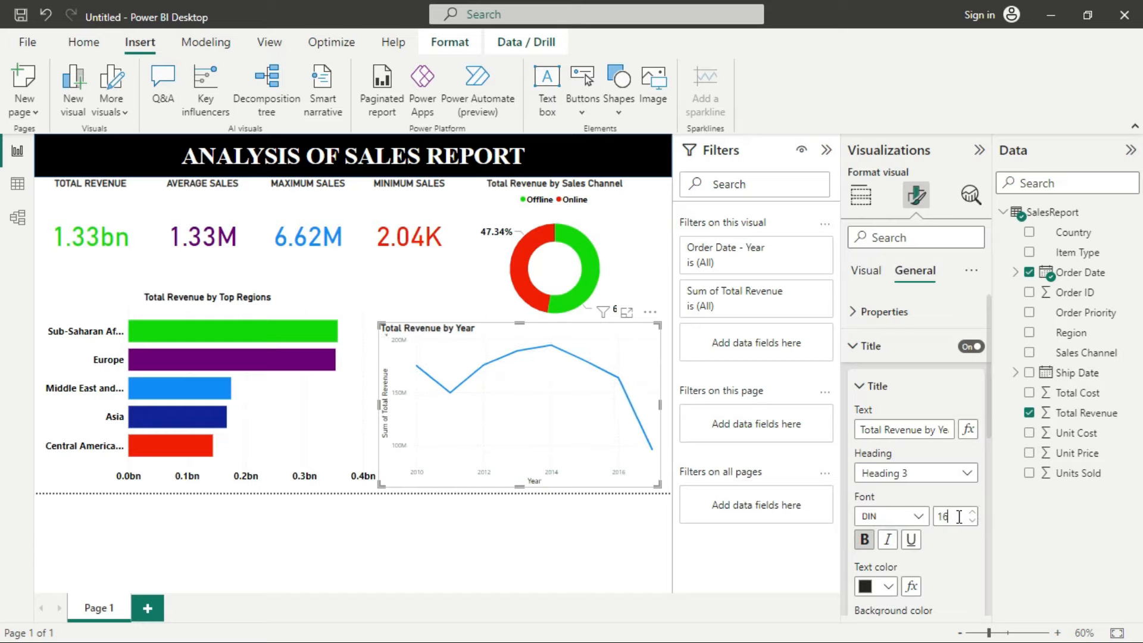
Color the line chart's title text black and center it horizontally
{"action": "scroll", "coordinate": [886, 586], "scroll_direction": "down", "scroll_amount": 3}
{"action": "left_click", "coordinate": [887, 490]}
{"action": "left_click", "coordinate": [875, 419]}
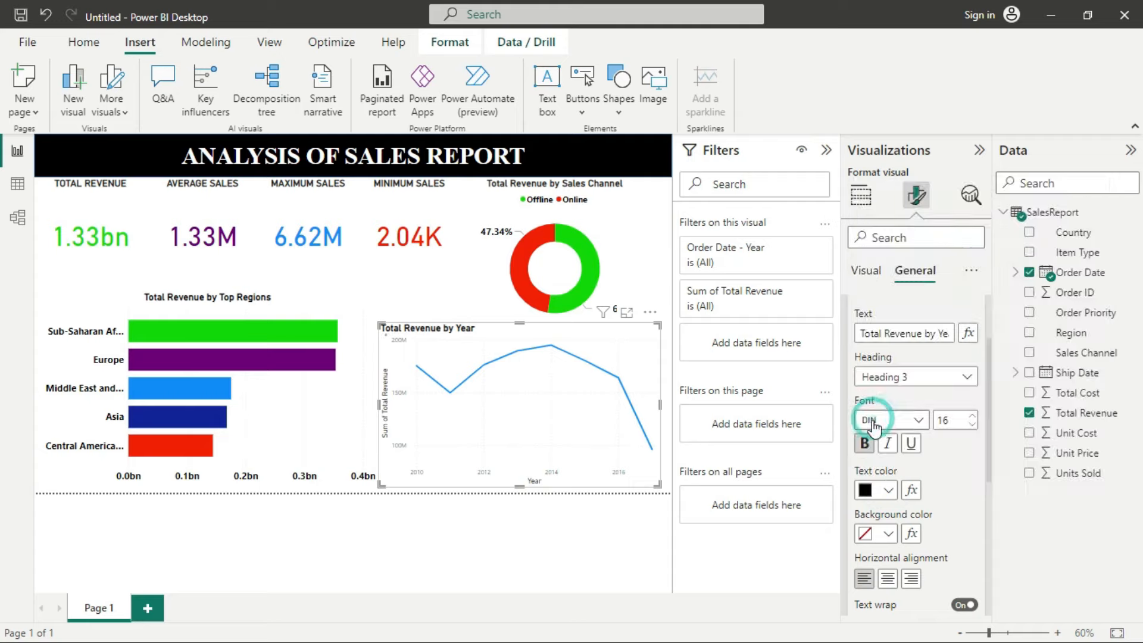
{"action": "left_click", "coordinate": [890, 578]}
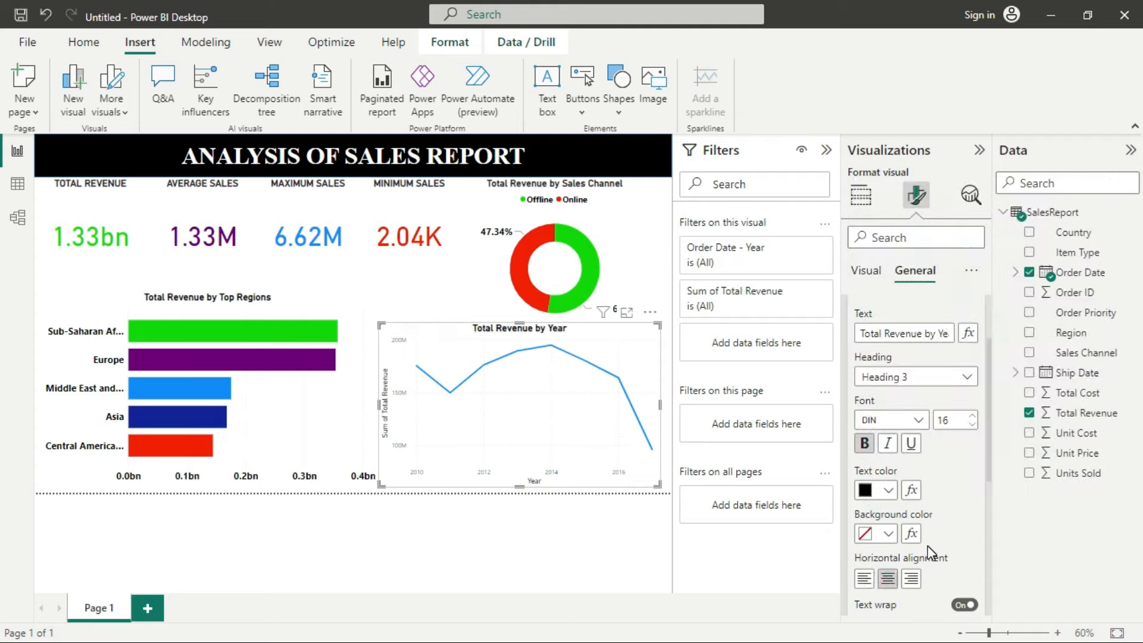
{"action": "scroll", "coordinate": [896, 384], "scroll_direction": "up", "scroll_amount": 3}
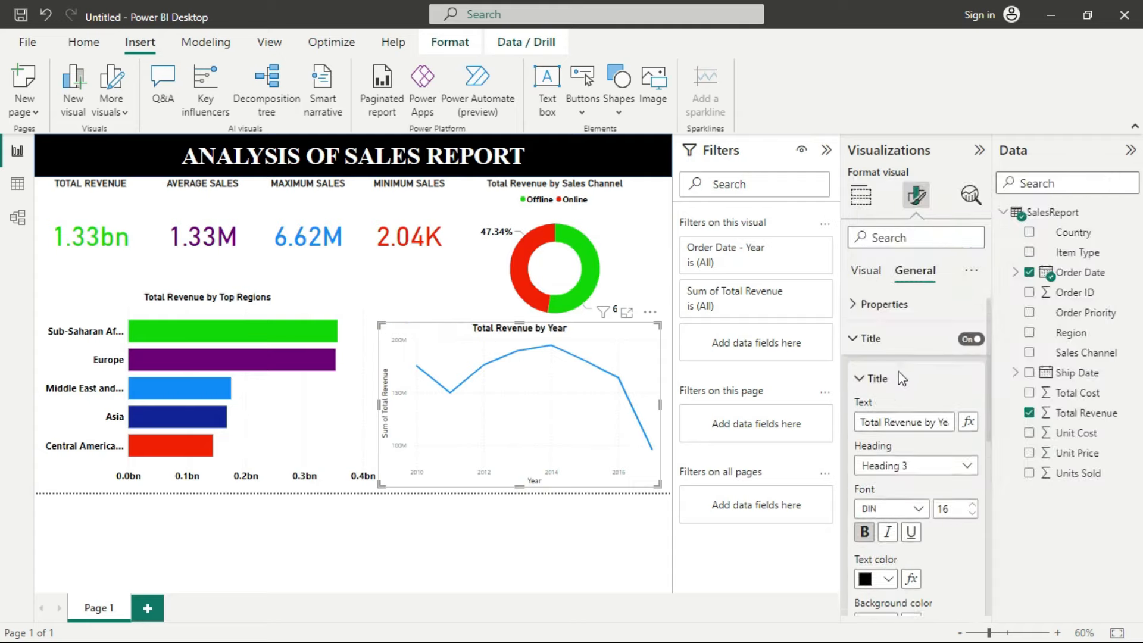
{"action": "left_click", "coordinate": [874, 386]}
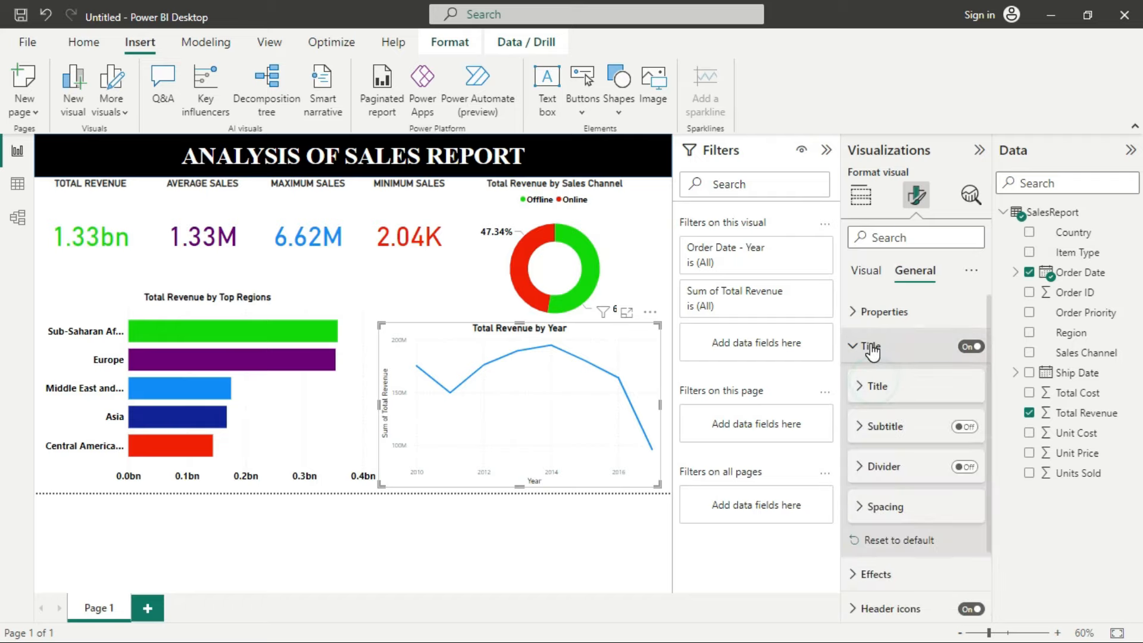
{"action": "left_click", "coordinate": [874, 350]}
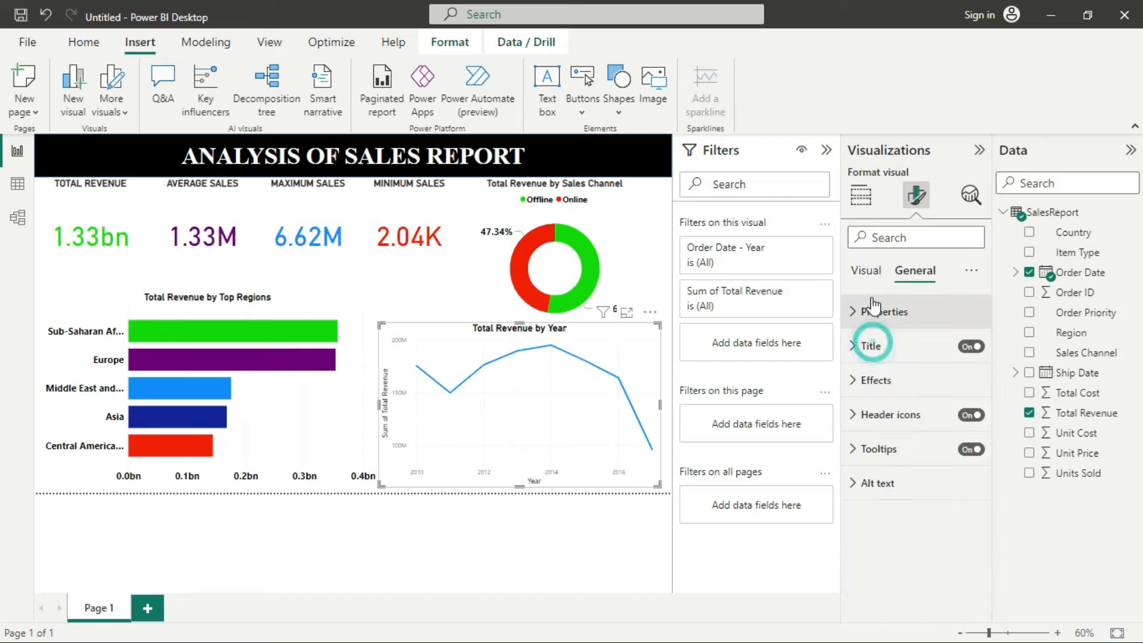
Change the color of the line chart's Sum of Total Revenue line to the recently used bright green
{"action": "left_click", "coordinate": [868, 277]}
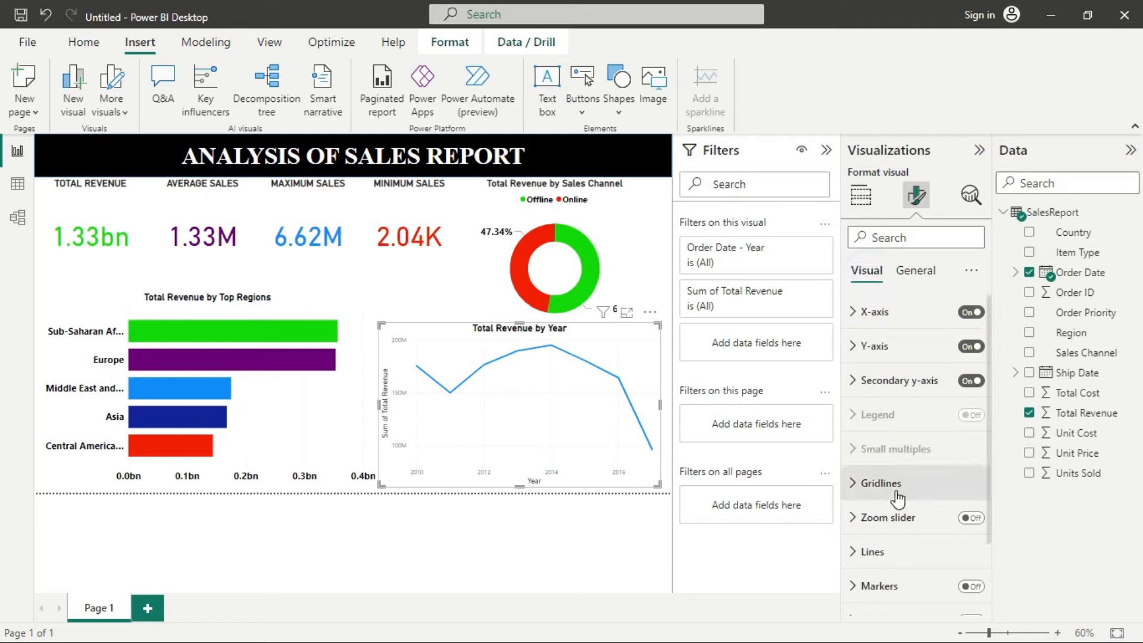
{"action": "left_click", "coordinate": [896, 554]}
{"action": "scroll", "coordinate": [917, 524], "scroll_direction": "down", "scroll_amount": 4}
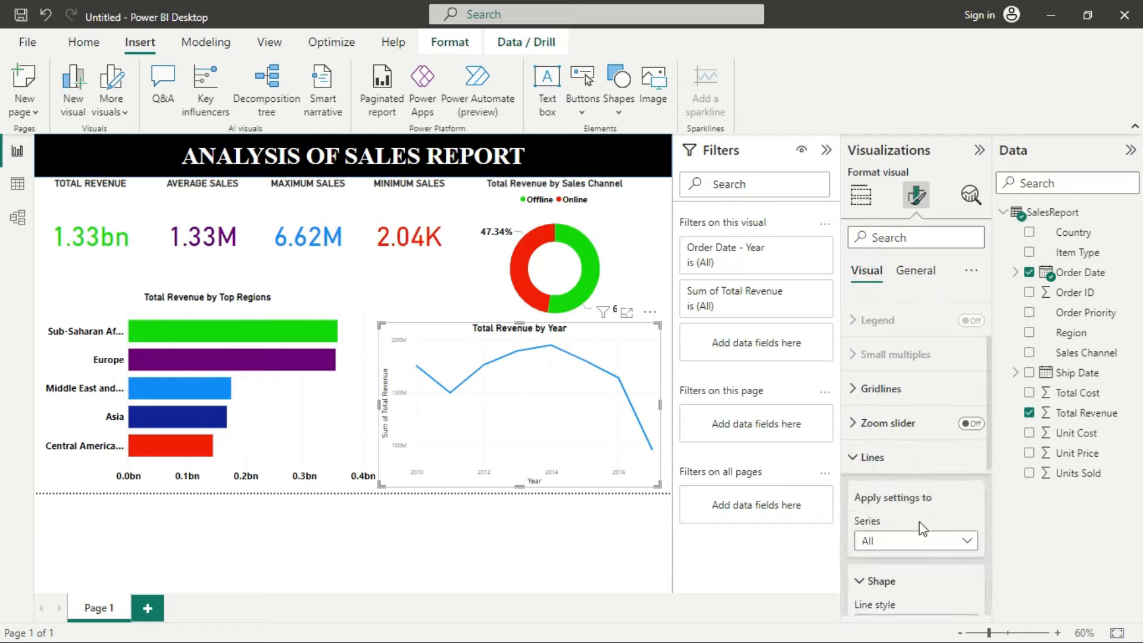
{"action": "scroll", "coordinate": [917, 522], "scroll_direction": "down", "scroll_amount": 4}
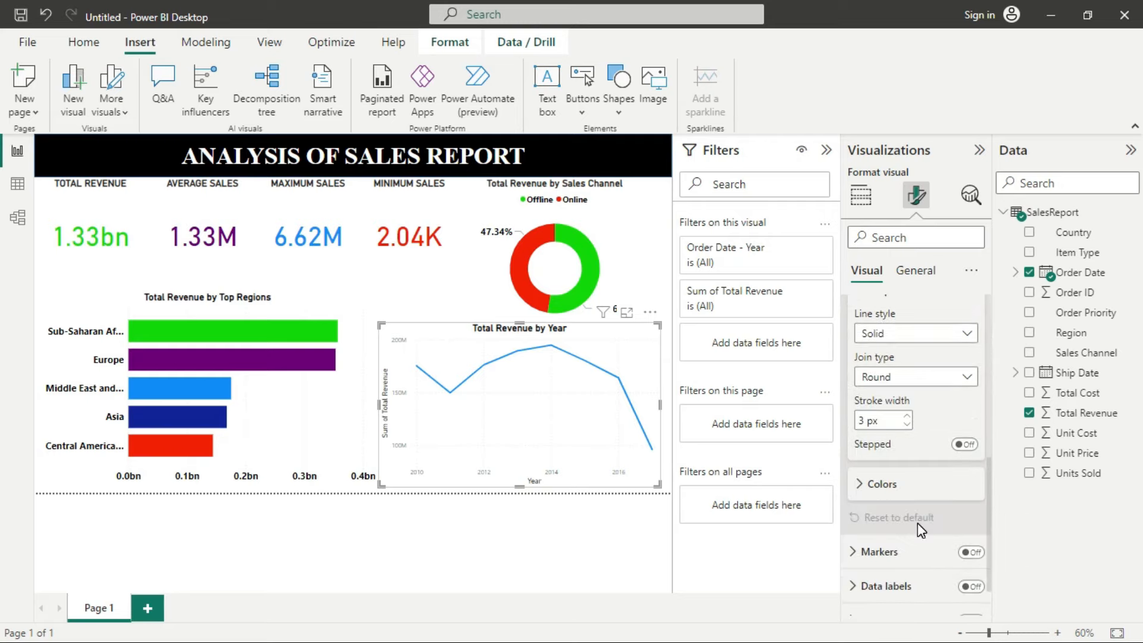
{"action": "left_click", "coordinate": [875, 427]}
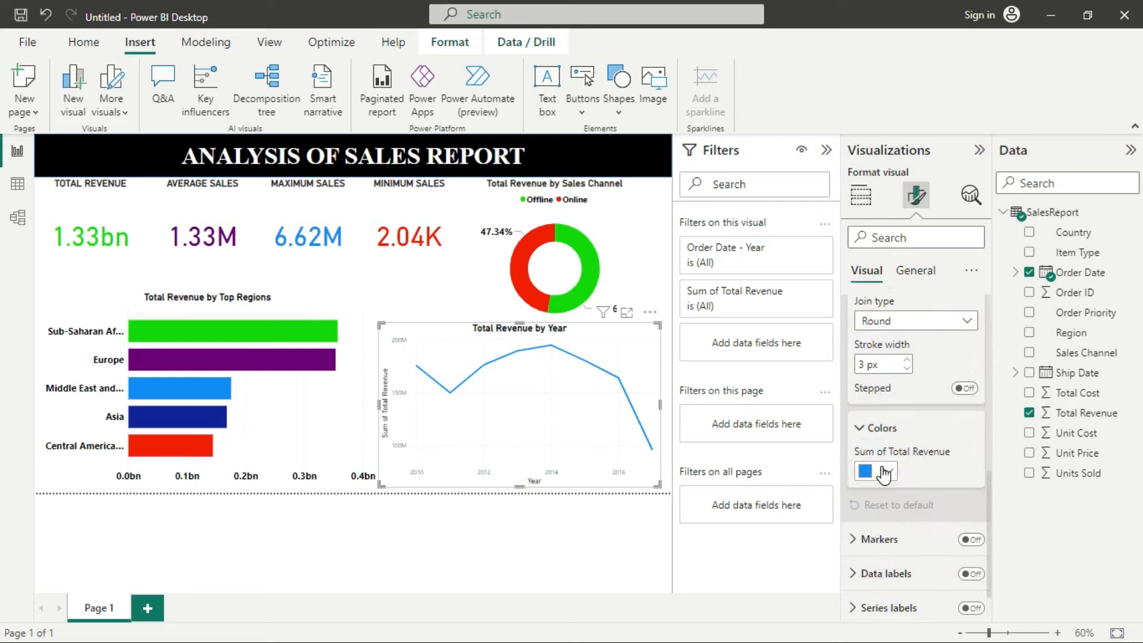
{"action": "left_click", "coordinate": [878, 471]}
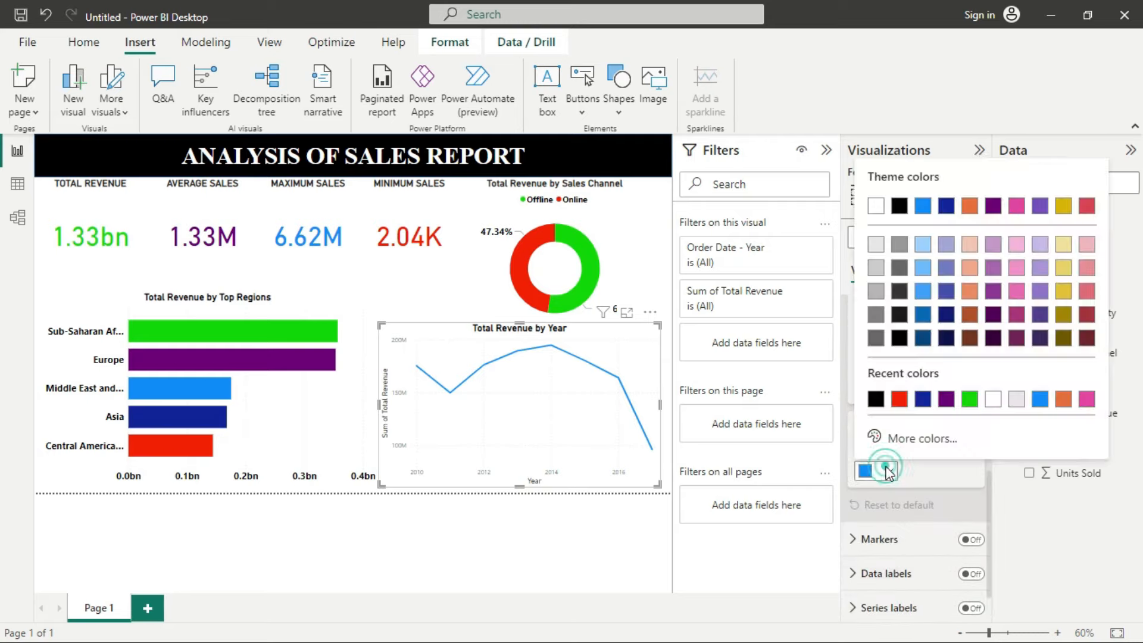
{"action": "left_click", "coordinate": [969, 398]}
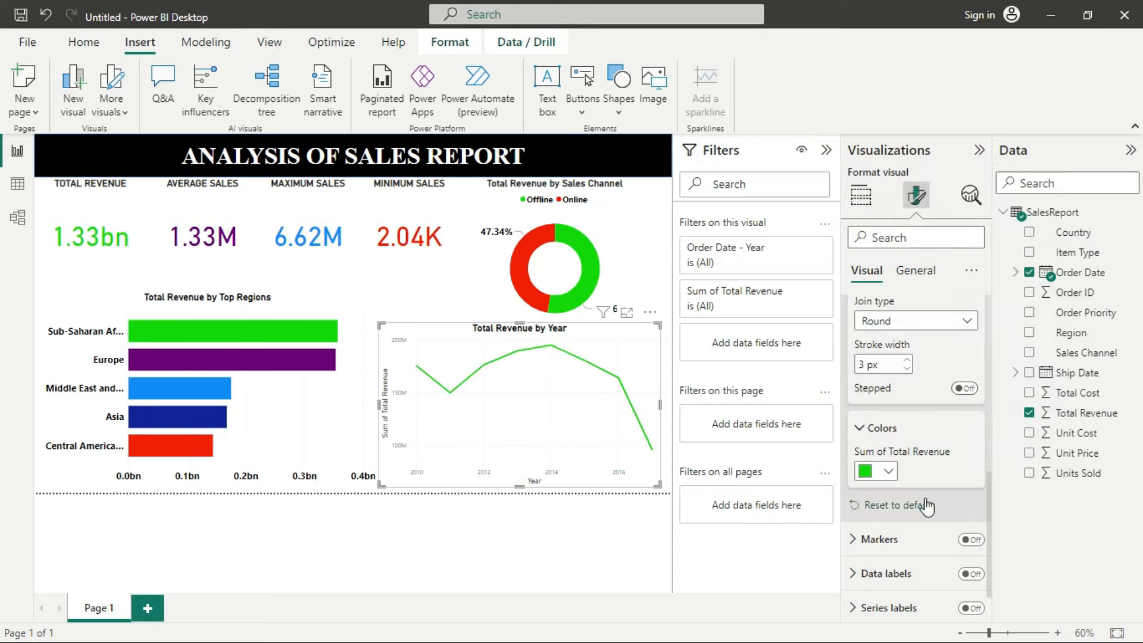
{"action": "left_click", "coordinate": [881, 428]}
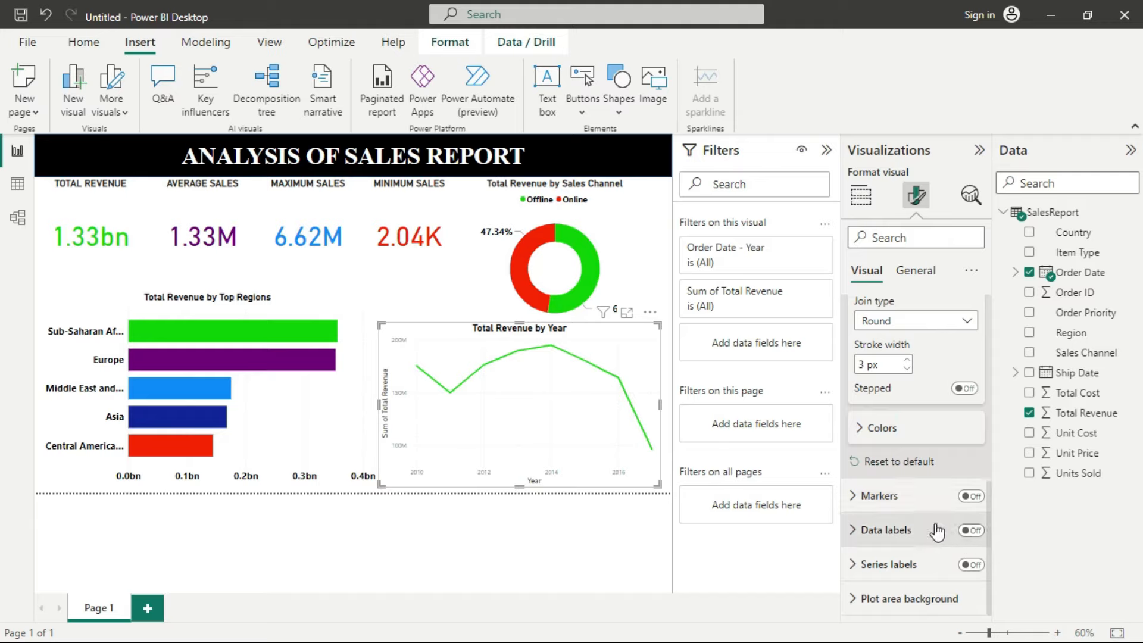
Turn off the Y-axis and X-axis titles on the line chart
{"action": "scroll", "coordinate": [930, 507], "scroll_direction": "up", "scroll_amount": 6}
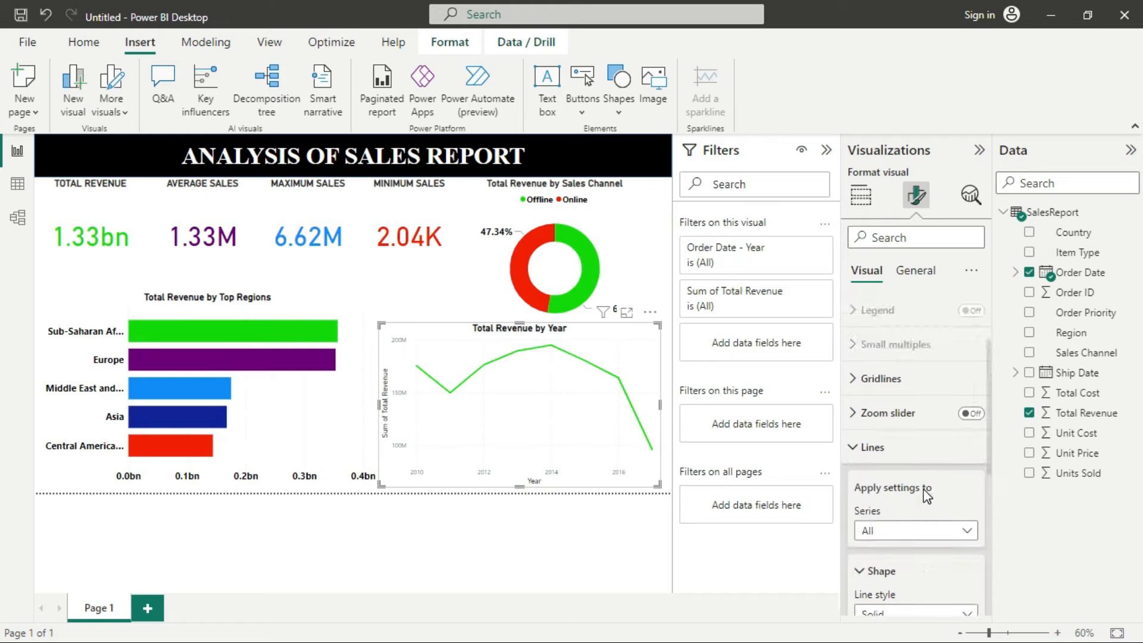
{"action": "scroll", "coordinate": [888, 445], "scroll_direction": "up", "scroll_amount": 3}
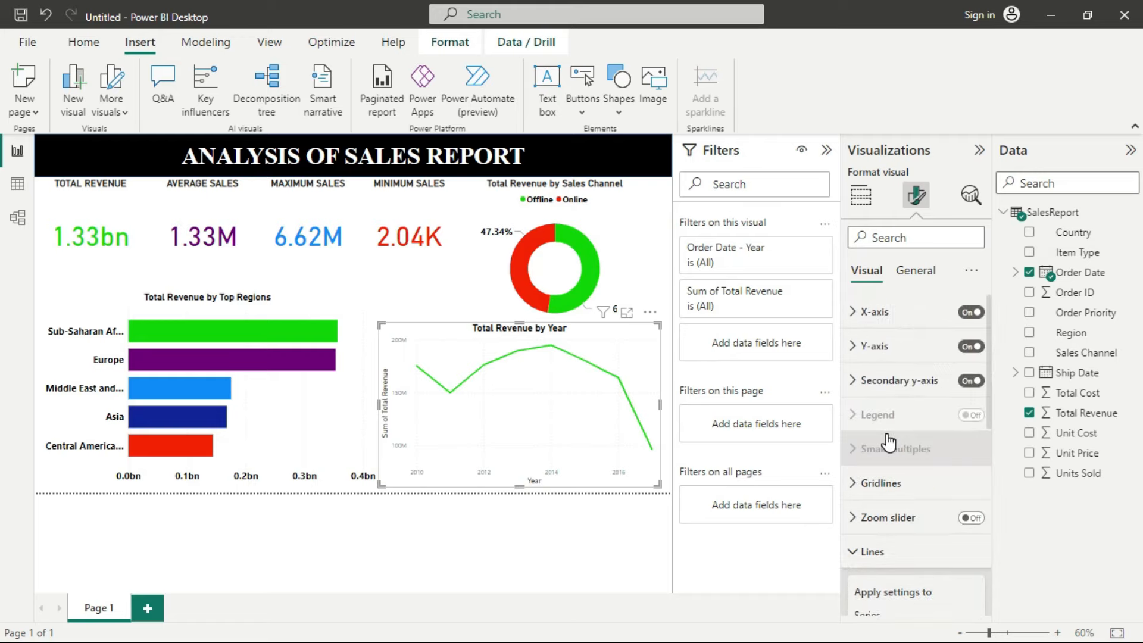
{"action": "left_click", "coordinate": [877, 346]}
{"action": "left_click", "coordinate": [889, 390]}
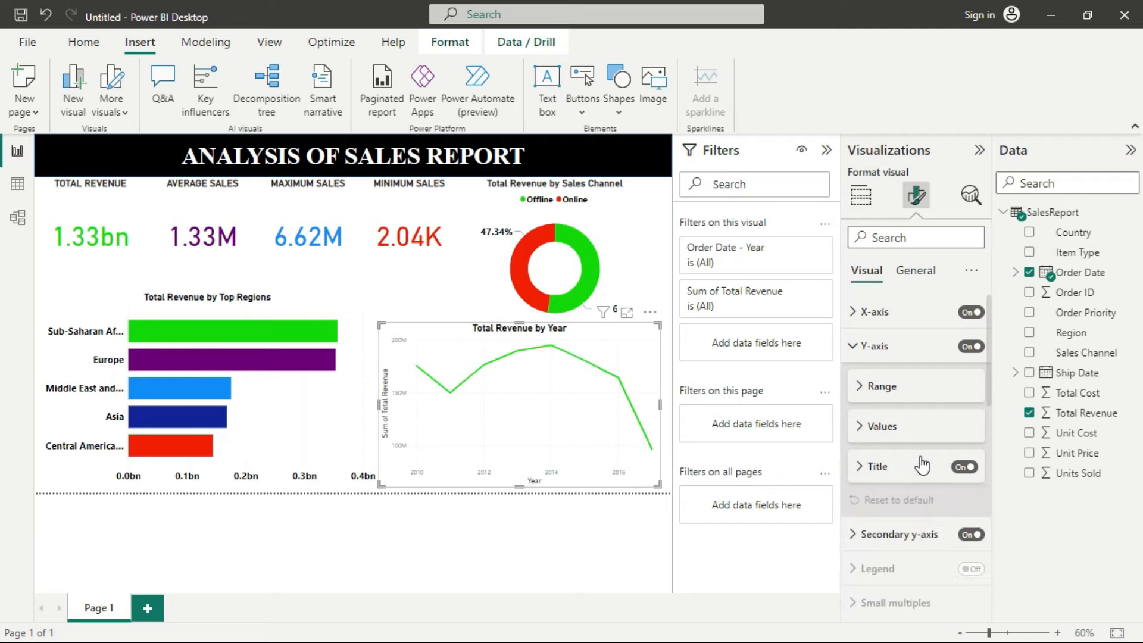
{"action": "left_click", "coordinate": [965, 468]}
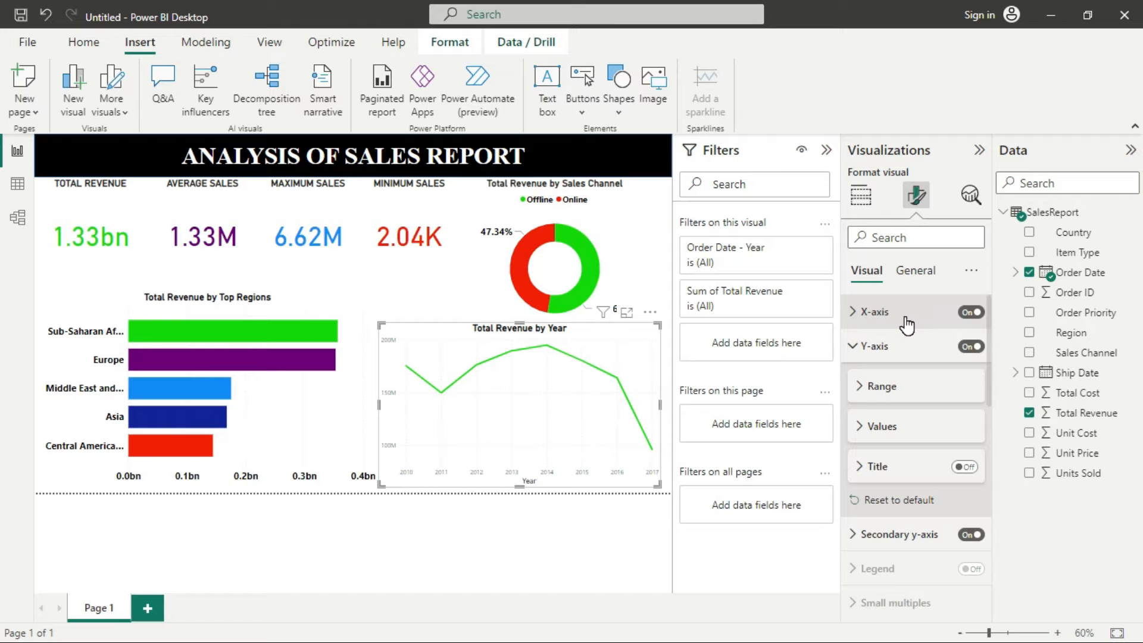
{"action": "left_click", "coordinate": [905, 319]}
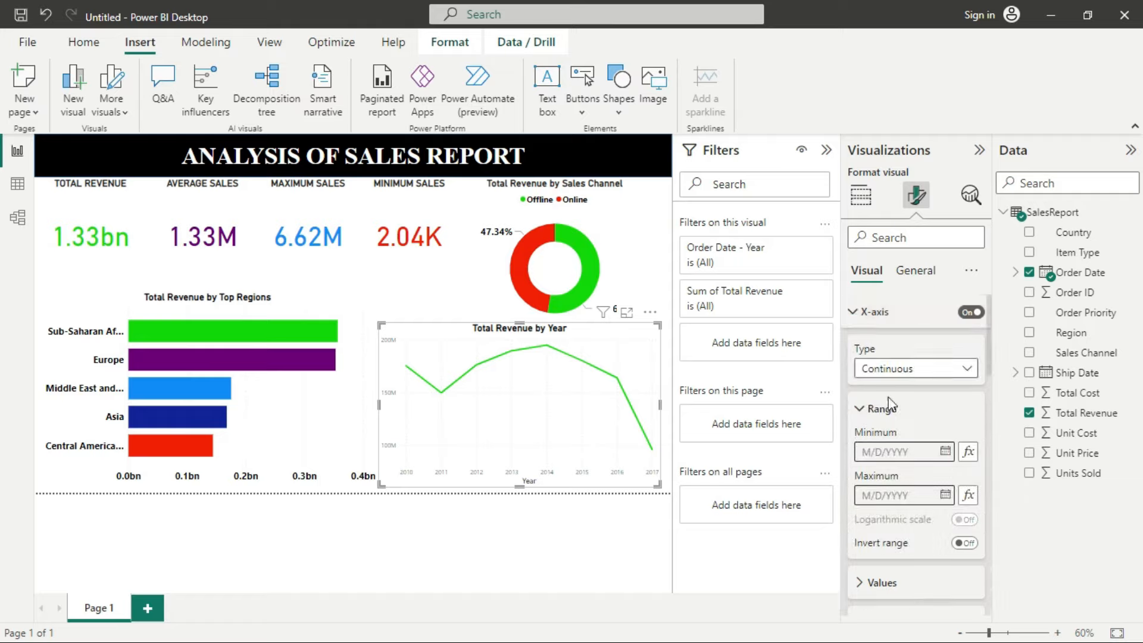
{"action": "left_click", "coordinate": [859, 408]}
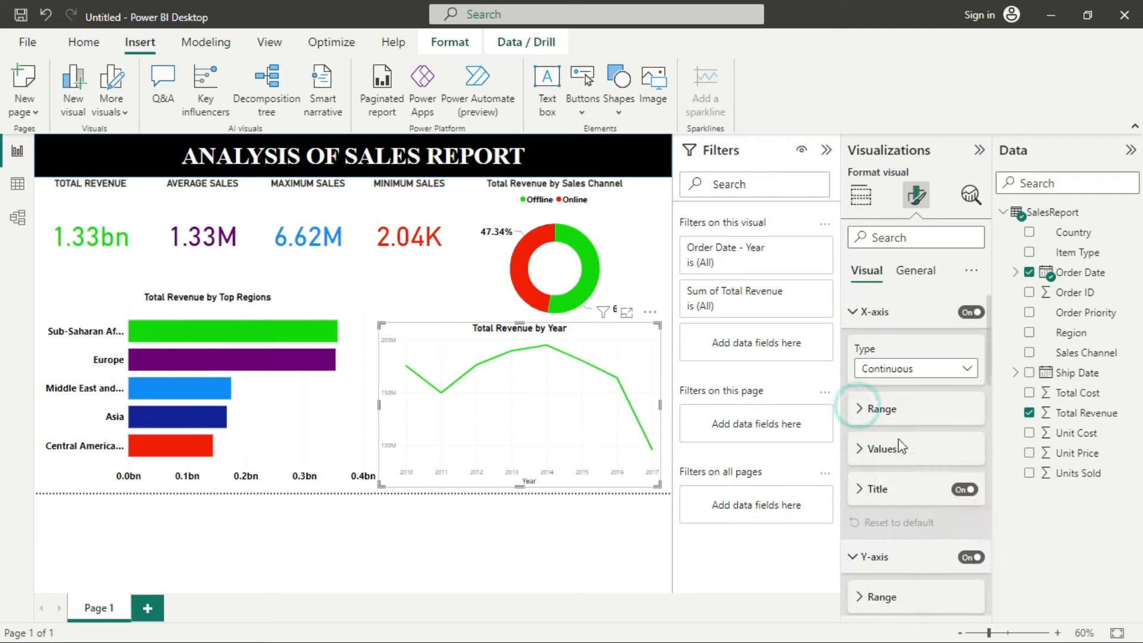
{"action": "left_click", "coordinate": [965, 490]}
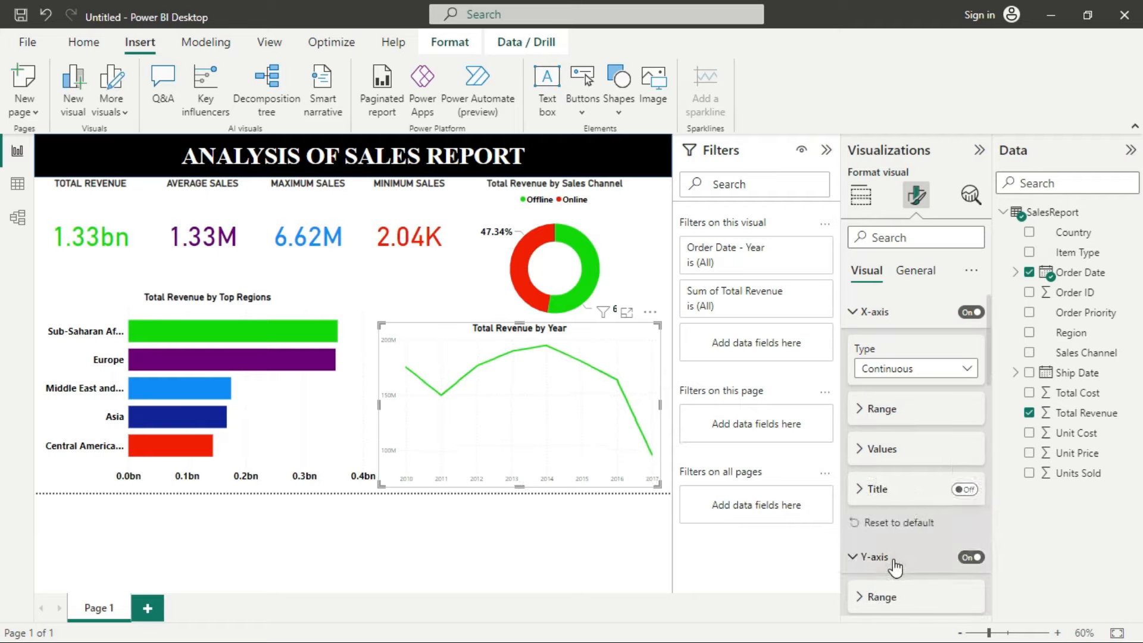
Format the line chart's X-axis values with font size 12, bold and black
{"action": "left_click", "coordinate": [895, 449]}
{"action": "double_click", "coordinate": [956, 493]}
{"action": "type", "text": "12"}
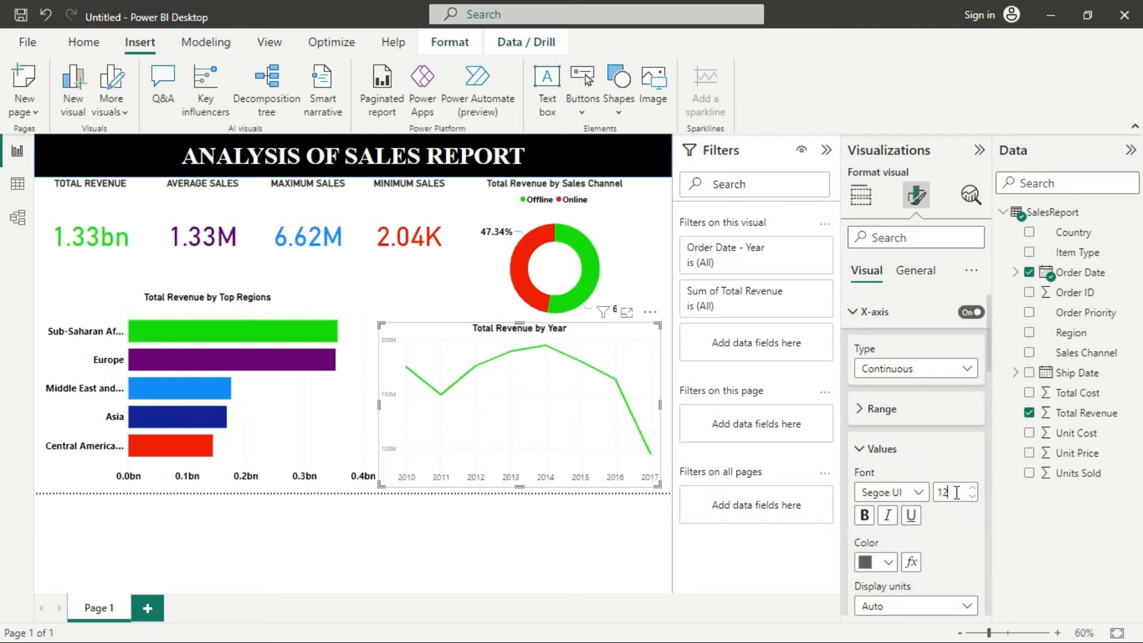
{"action": "left_click", "coordinate": [865, 515]}
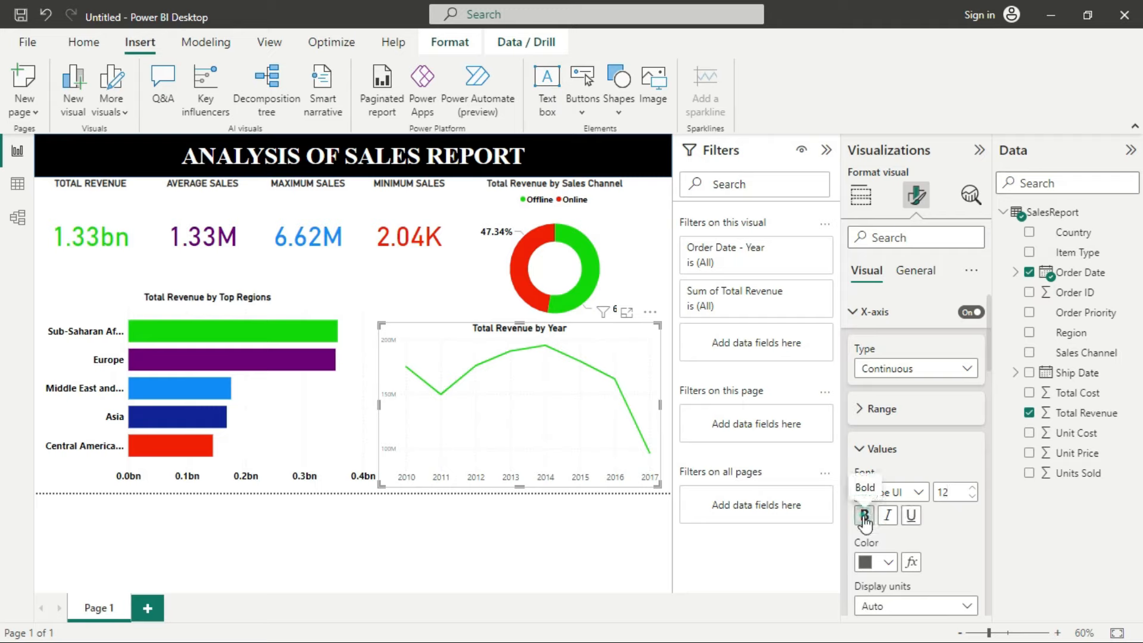
{"action": "left_click", "coordinate": [888, 562]}
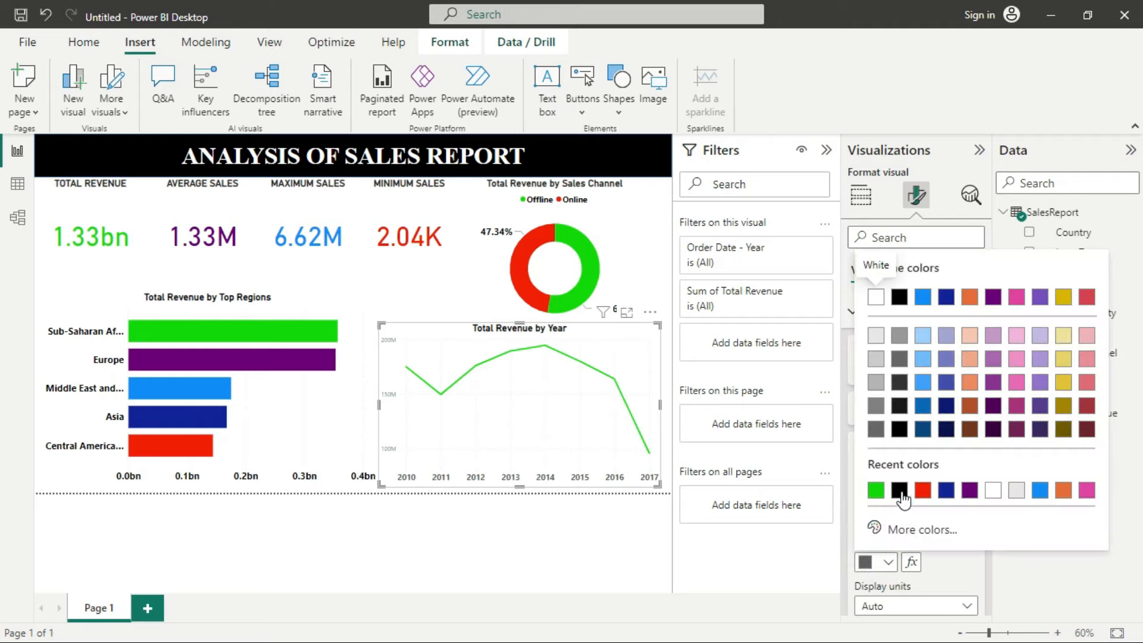
{"action": "left_click", "coordinate": [900, 492]}
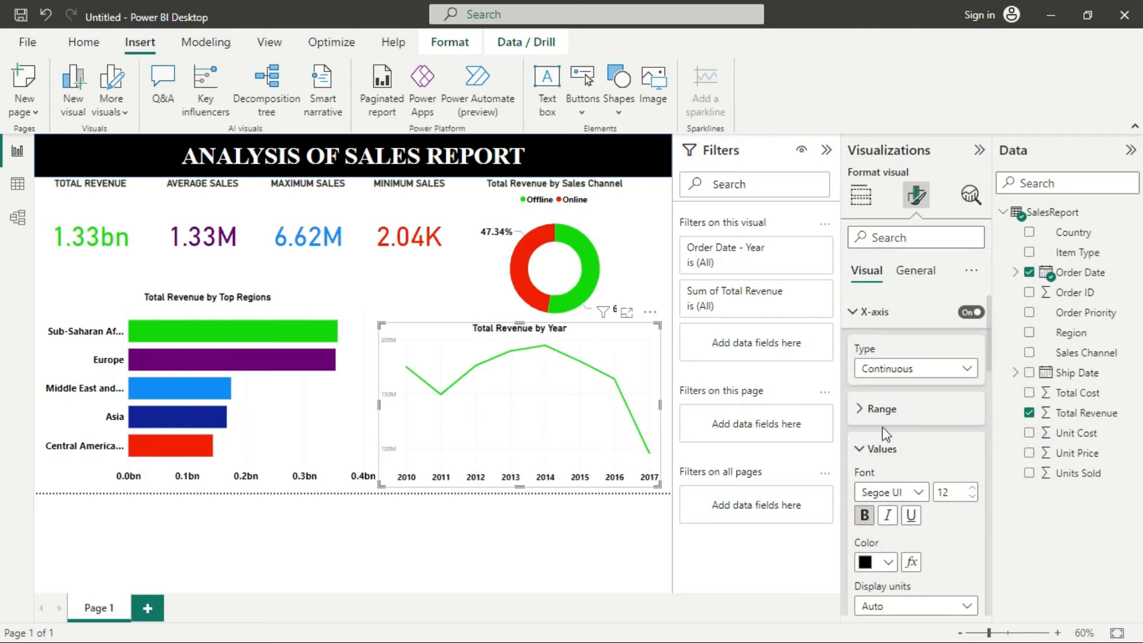
{"action": "left_click", "coordinate": [886, 449]}
{"action": "left_click", "coordinate": [893, 312]}
Format the line chart's Y-axis values with font size 12, bold and black
{"action": "left_click", "coordinate": [869, 348]}
{"action": "left_click", "coordinate": [869, 348]}
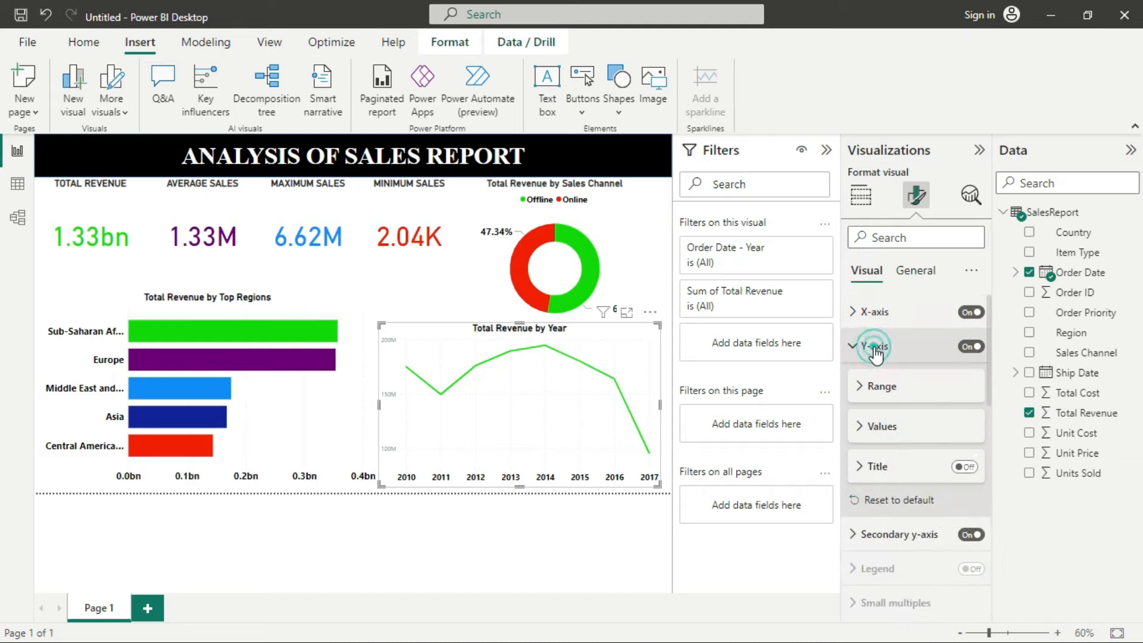
{"action": "left_click", "coordinate": [896, 427]}
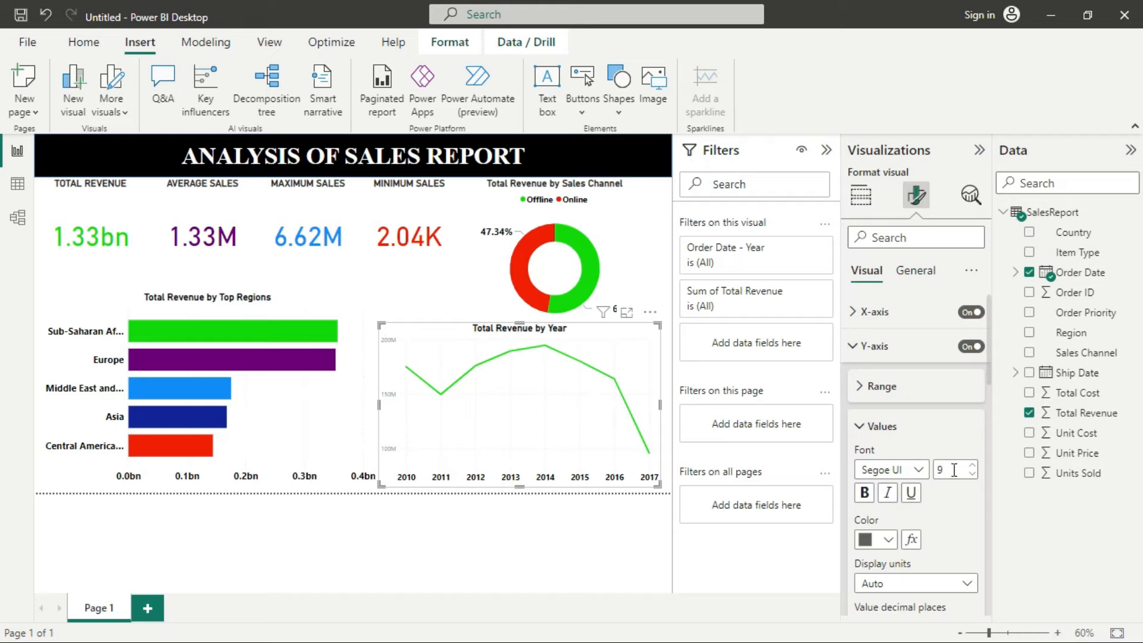
{"action": "type", "text": "12"}
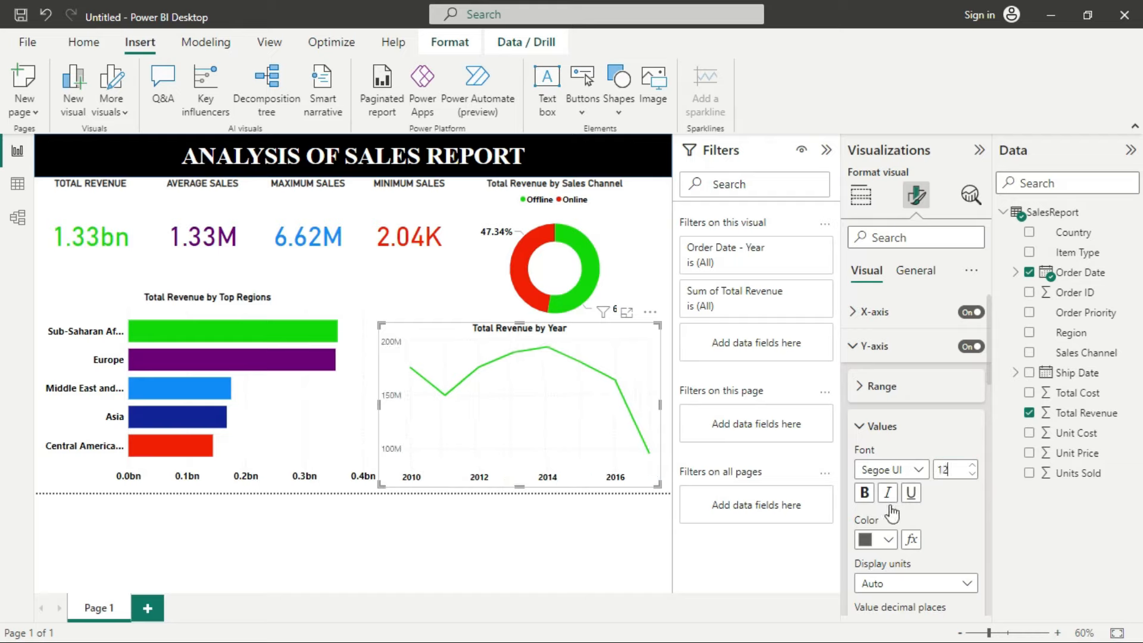
{"action": "left_click", "coordinate": [865, 494]}
{"action": "left_click", "coordinate": [887, 539]}
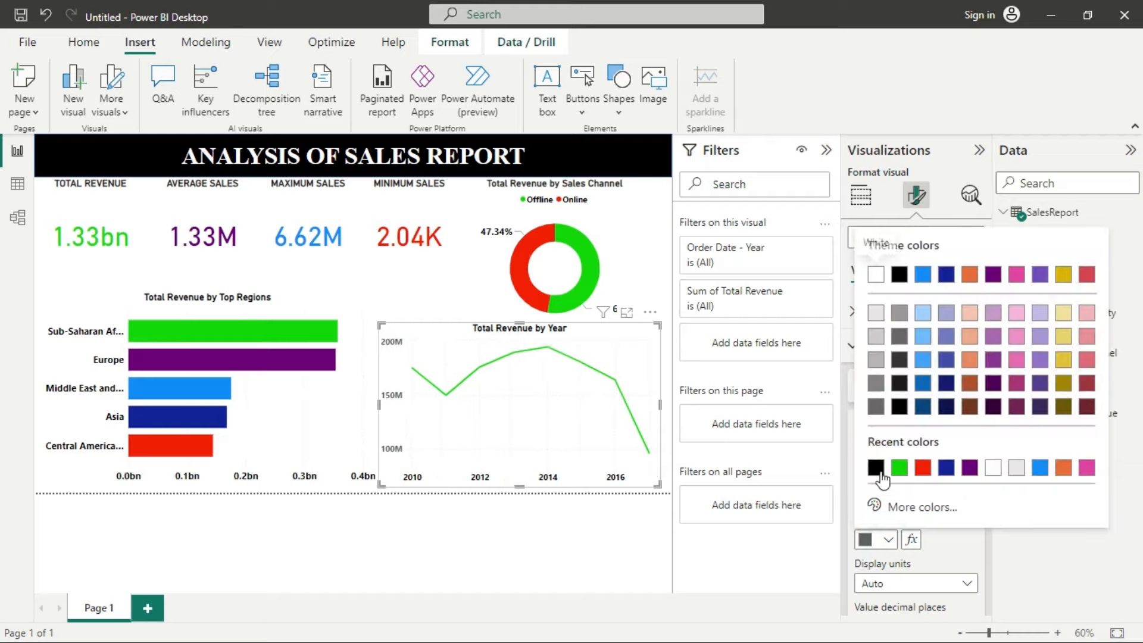
{"action": "left_click", "coordinate": [876, 469]}
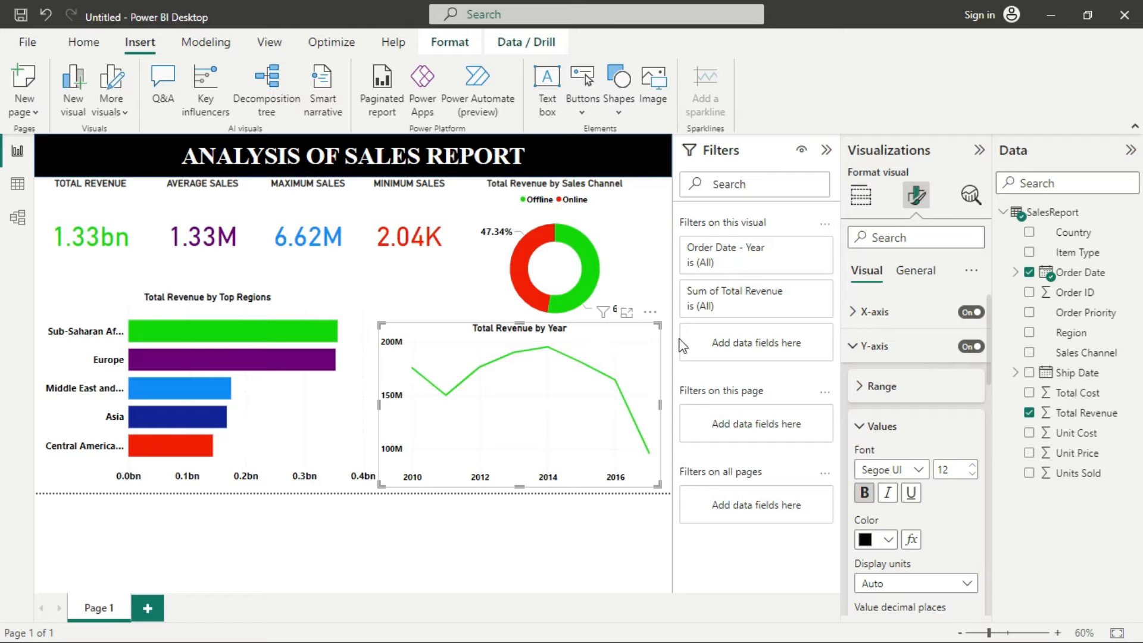
{"action": "left_click", "coordinate": [870, 347]}
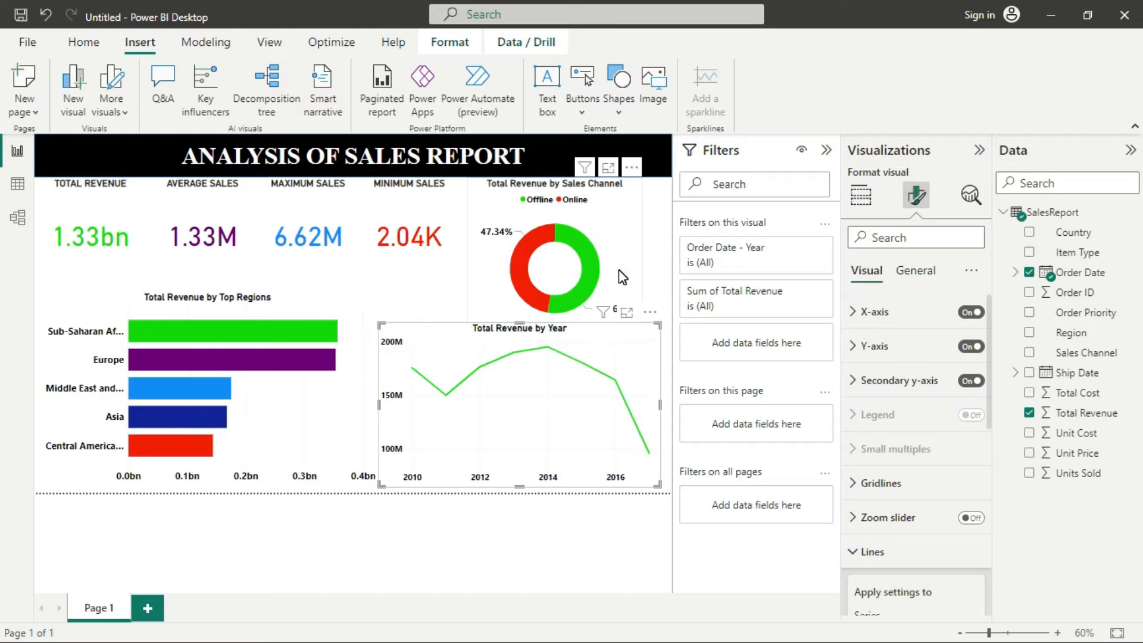
Lower the line chart's upper edge slightly to clear the donut chart's percentage label
{"action": "left_click_drag", "start_coordinate": [658, 325], "coordinate": [657, 336]}
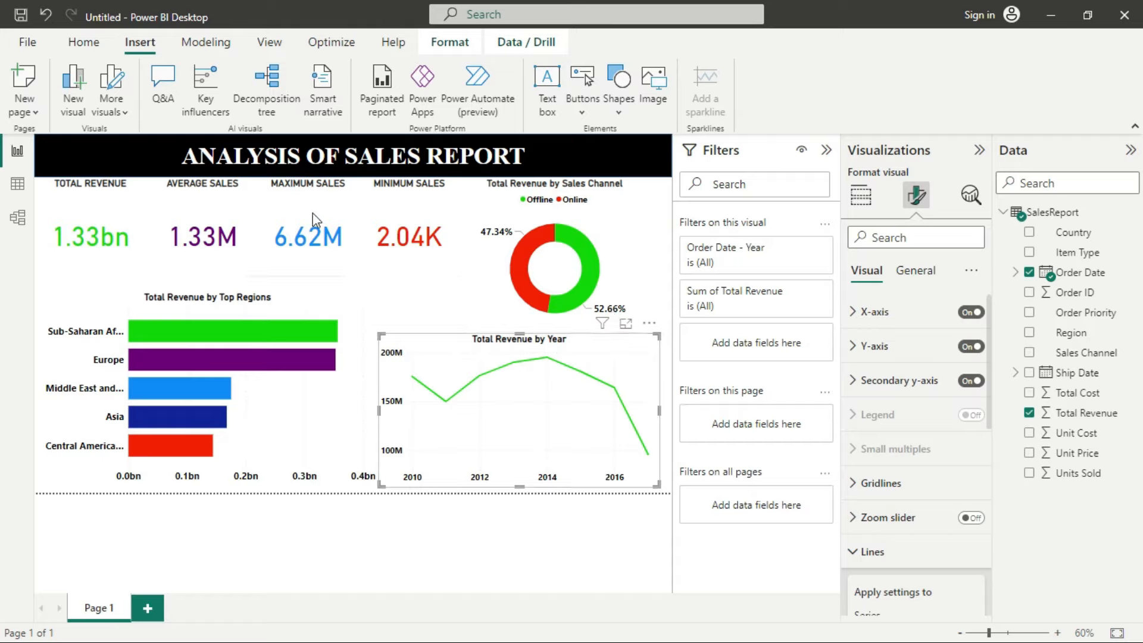
Export the report to PDF and view the exported file enlarged in Foxit PDF Reader
{"action": "left_click", "coordinate": [29, 45]}
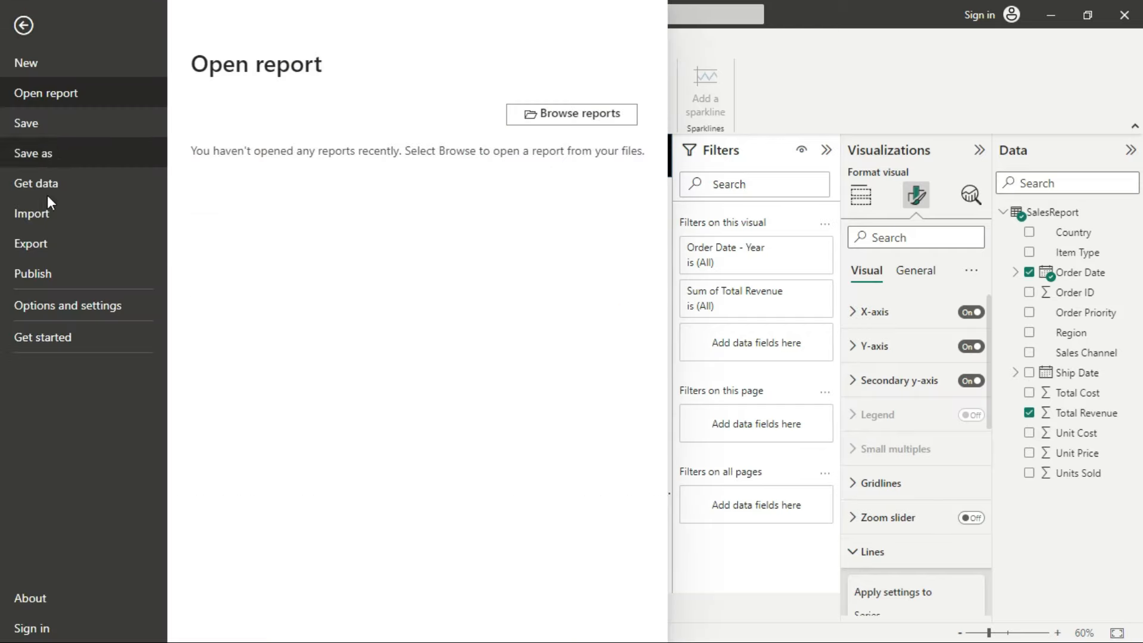
{"action": "left_click", "coordinate": [33, 243]}
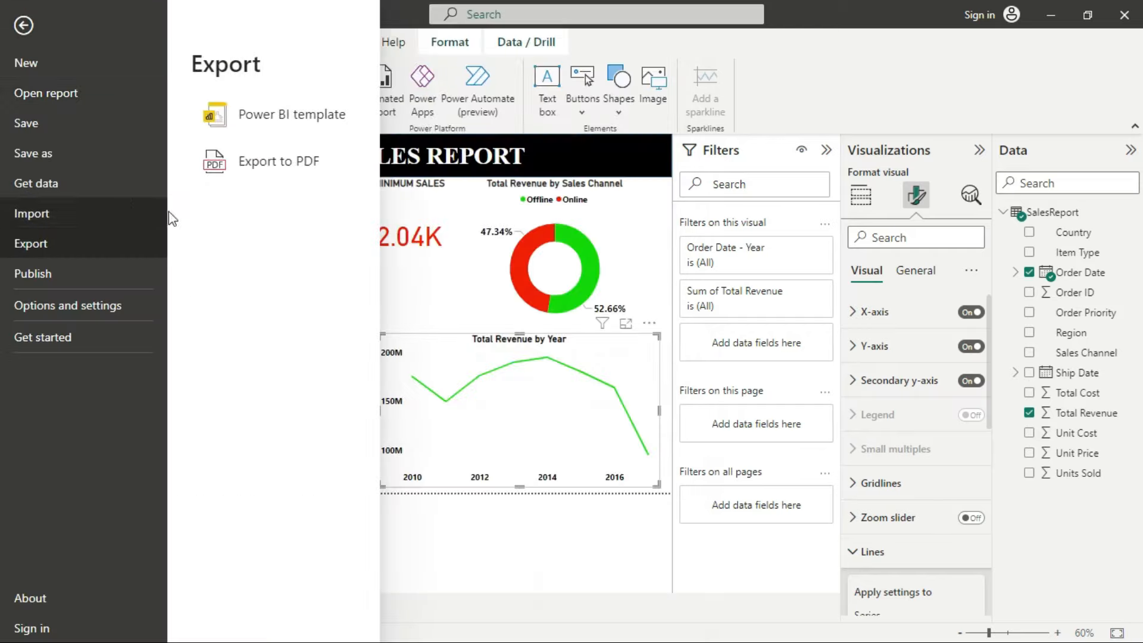
{"action": "left_click", "coordinate": [266, 161]}
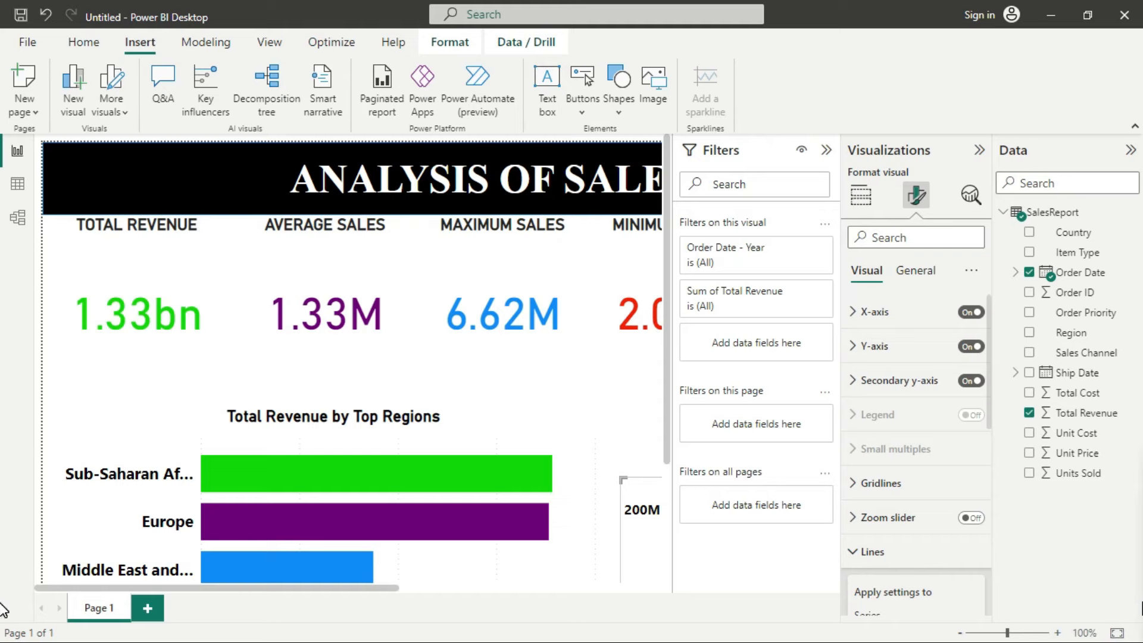
{"action": "left_click_drag", "start_coordinate": [1142, 441], "coordinate": [503, 65]}
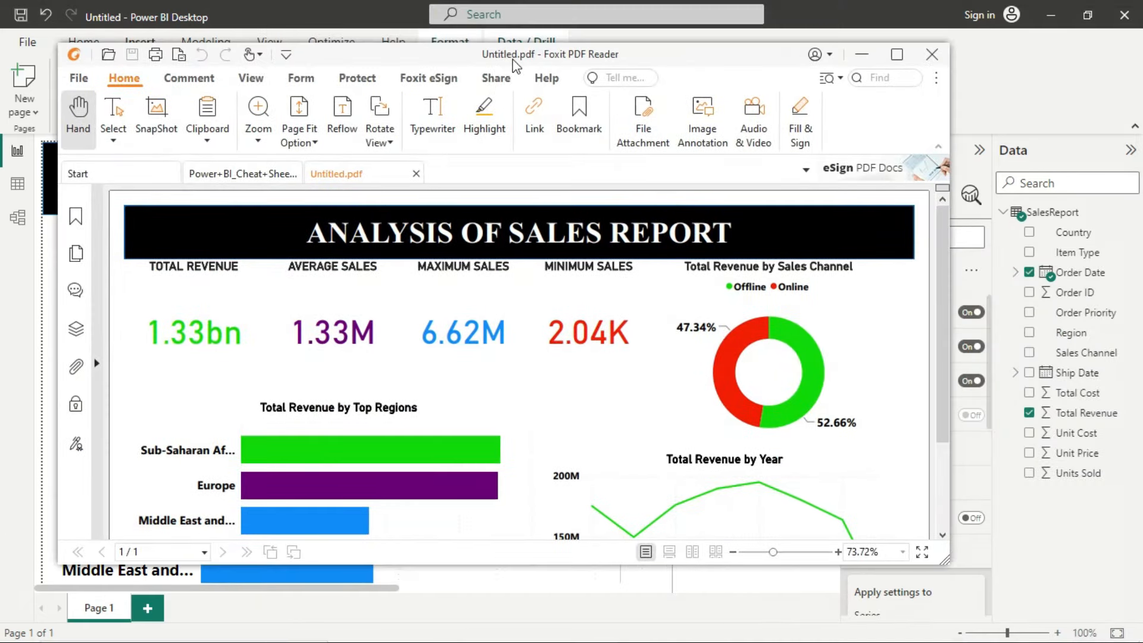
{"action": "double_click", "coordinate": [513, 63]}
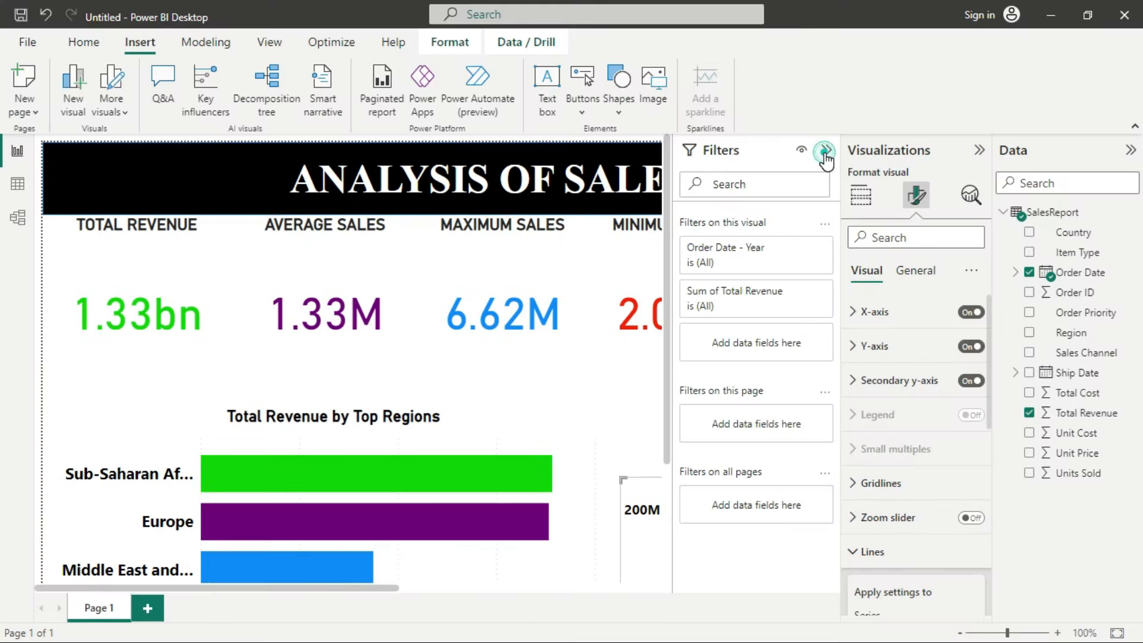
Back in Power BI Desktop, collapse the Filters, Visualizations and Data panes to give the report canvas more room
{"action": "left_click", "coordinate": [825, 153]}
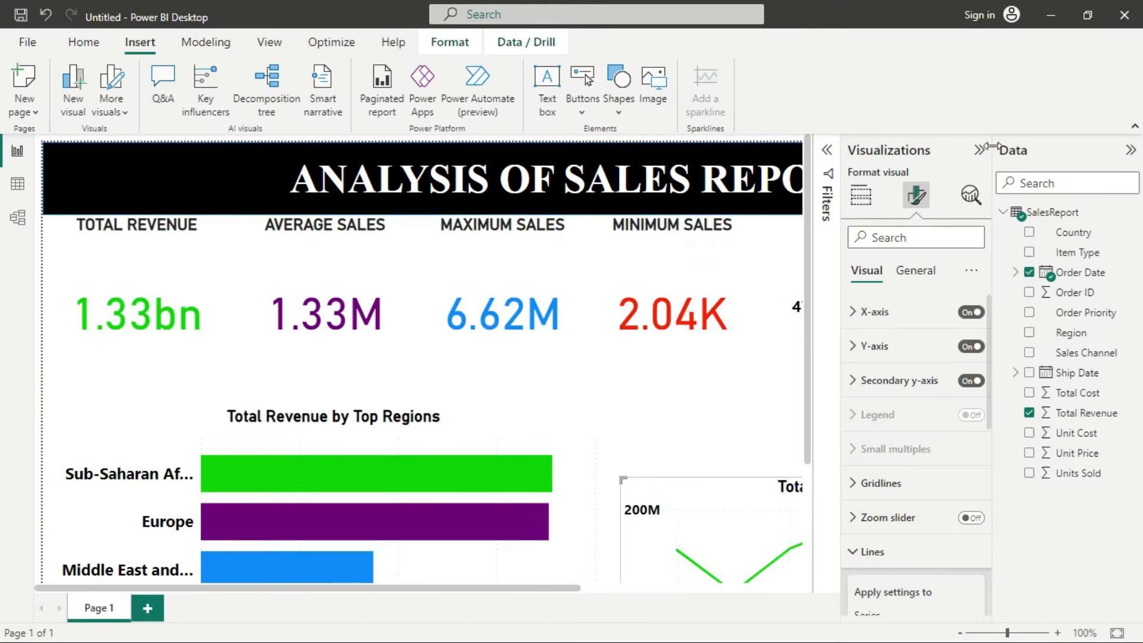
{"action": "left_click", "coordinate": [980, 149]}
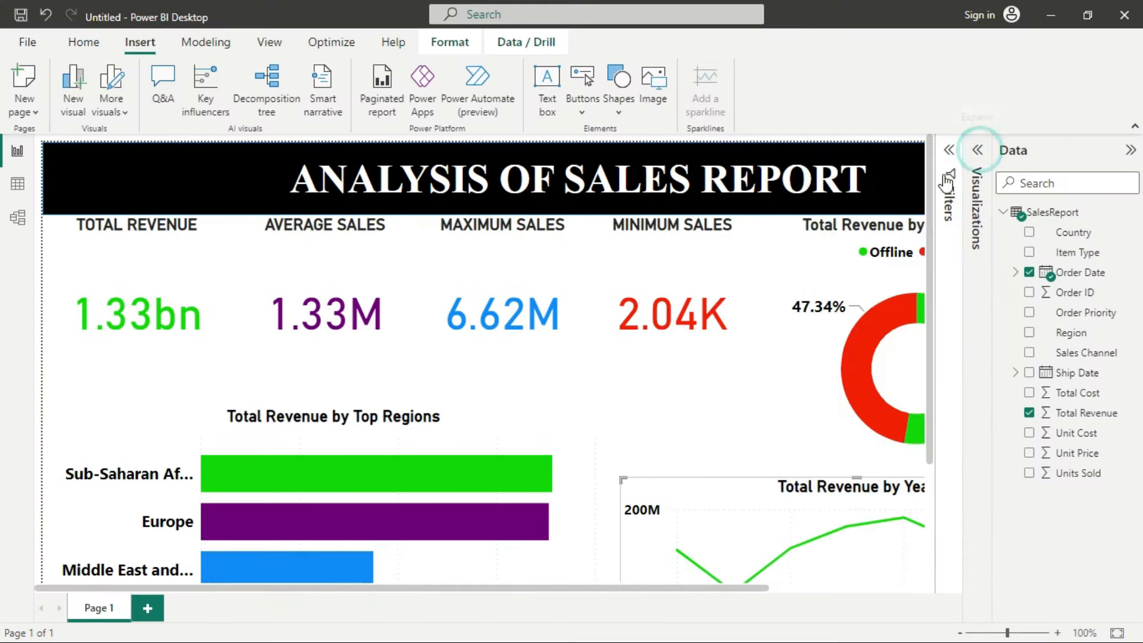
{"action": "left_click", "coordinate": [1129, 151]}
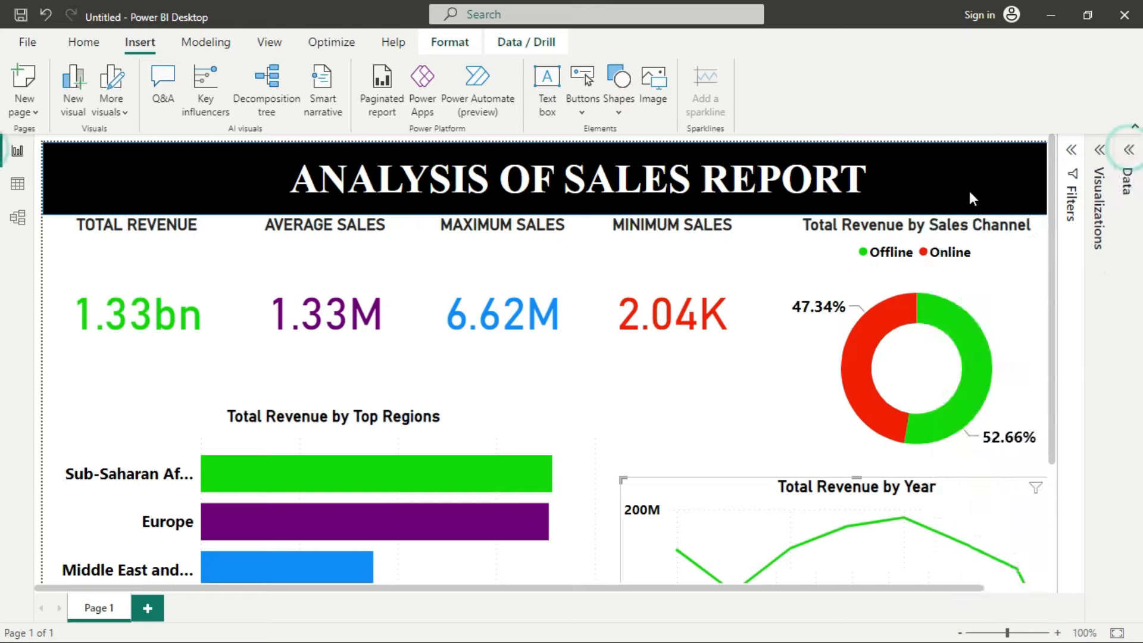
Save the report as a Power BI file named SALES REPORT in the Data folder
{"action": "left_click", "coordinate": [26, 43]}
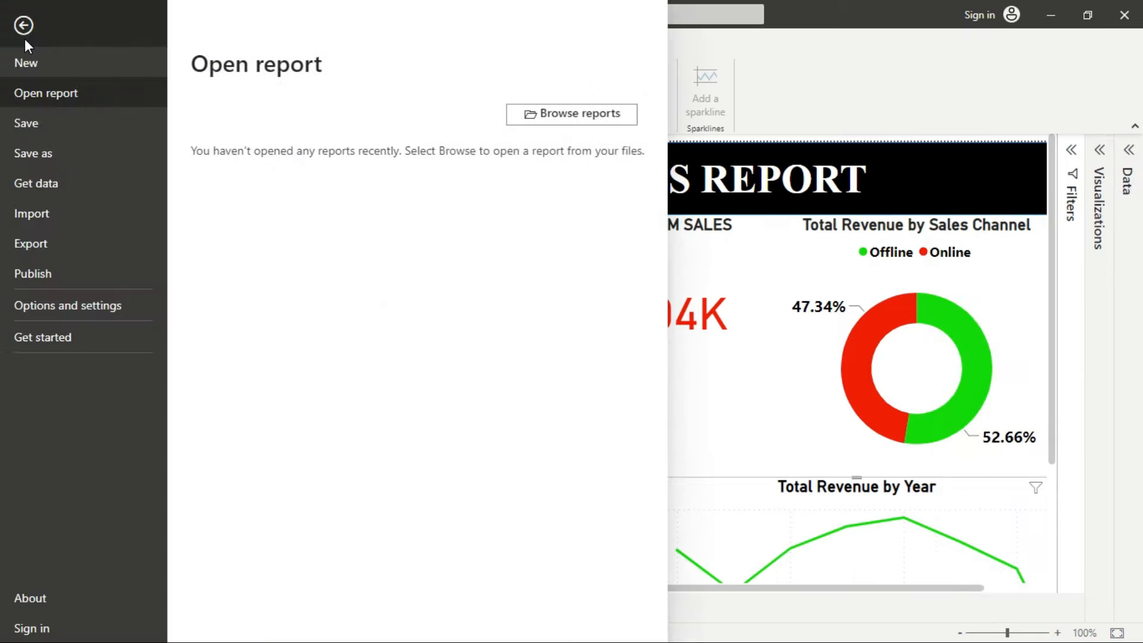
{"action": "left_click", "coordinate": [35, 152]}
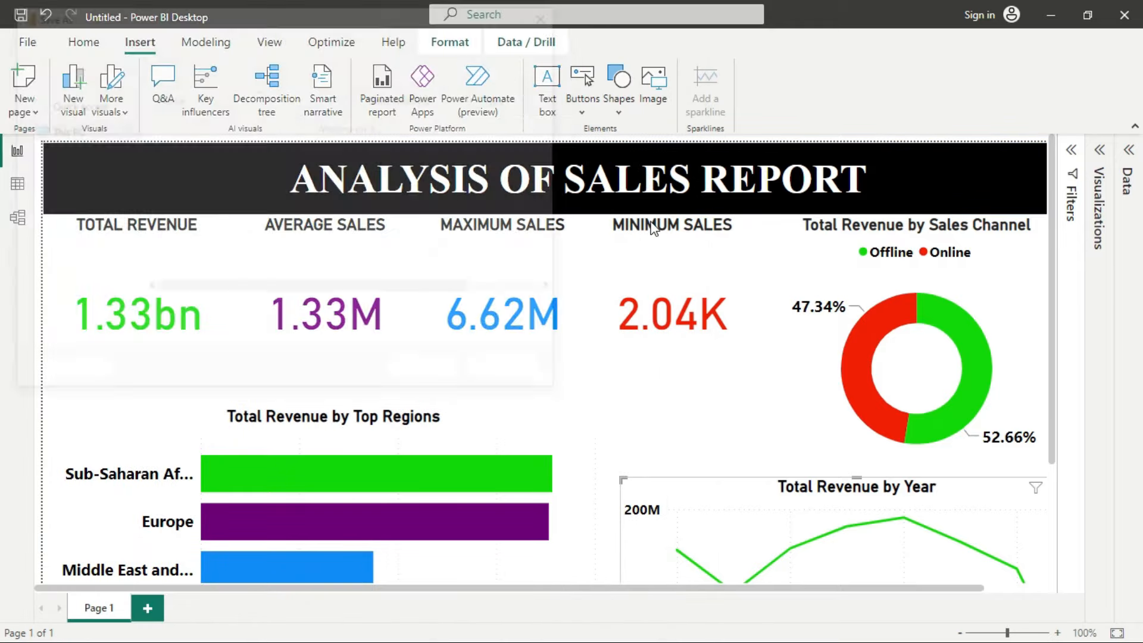
{"action": "left_click_drag", "start_coordinate": [351, 25], "coordinate": [563, 74]}
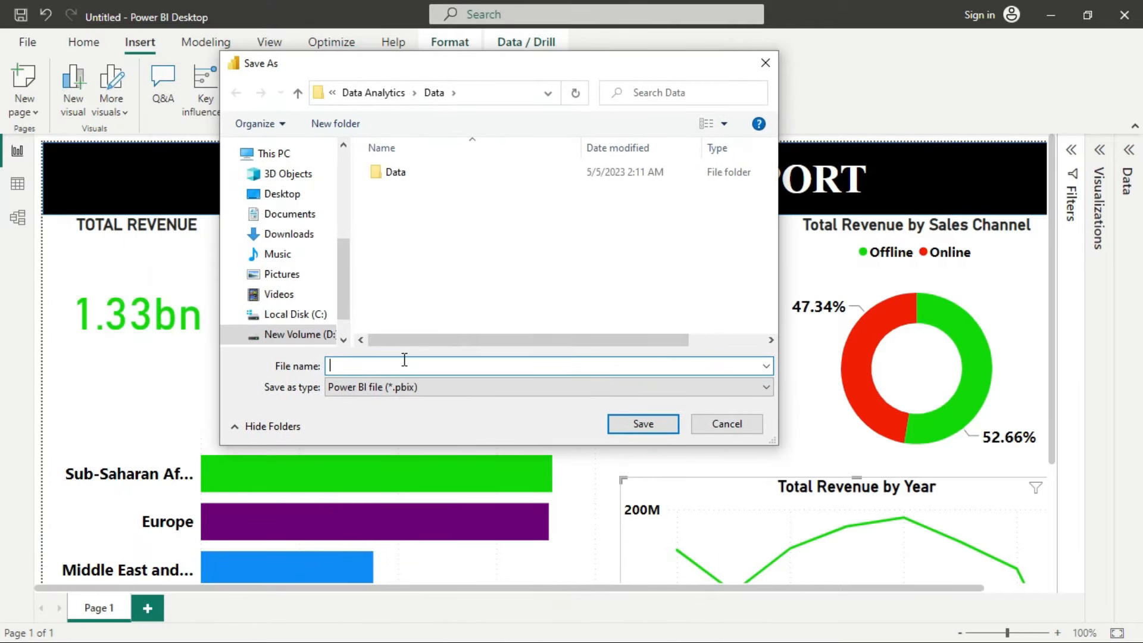
{"action": "type", "text": "SALES REPORT"}
{"action": "left_click", "coordinate": [620, 422]}
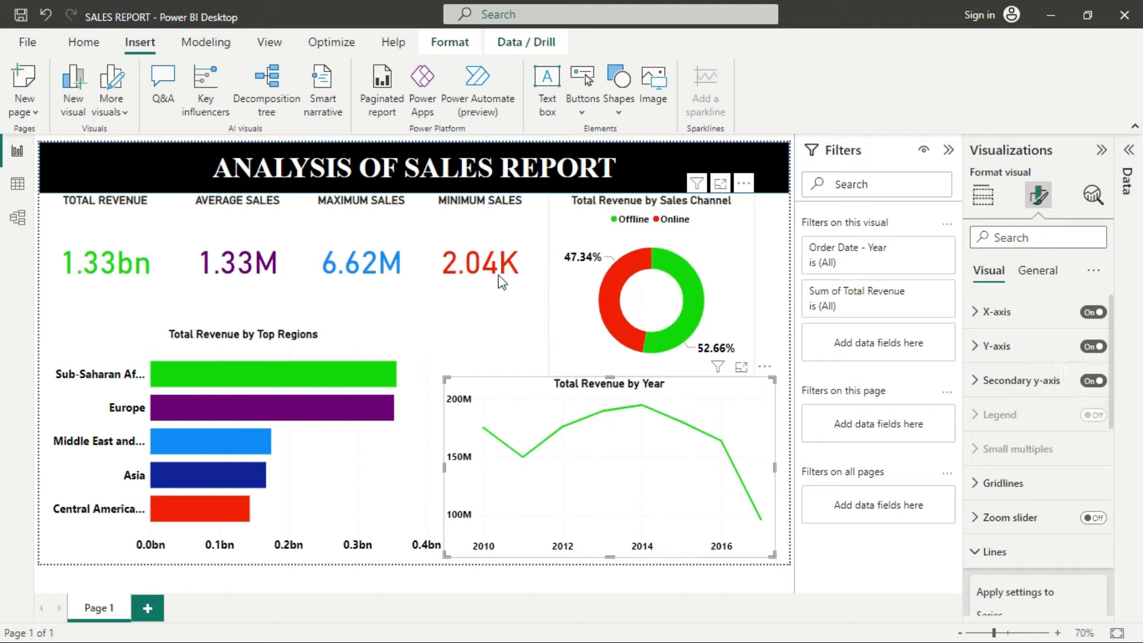
Start publishing the report, saving its pending changes, and dismiss the email sign-in request without entering an address
{"action": "left_click", "coordinate": [81, 45]}
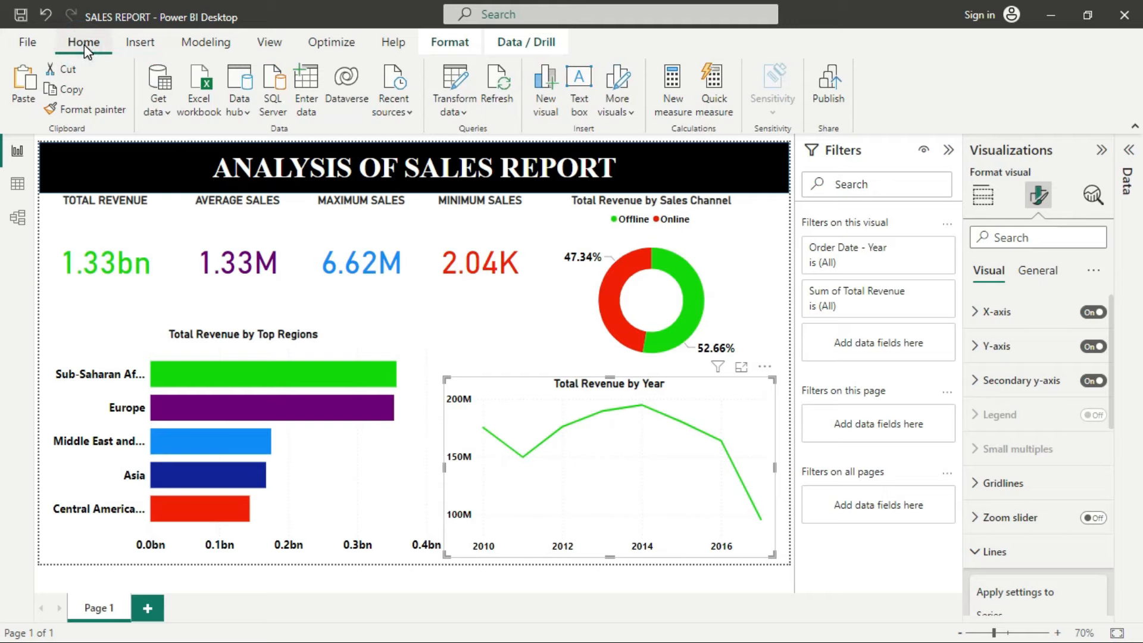
{"action": "left_click", "coordinate": [836, 95]}
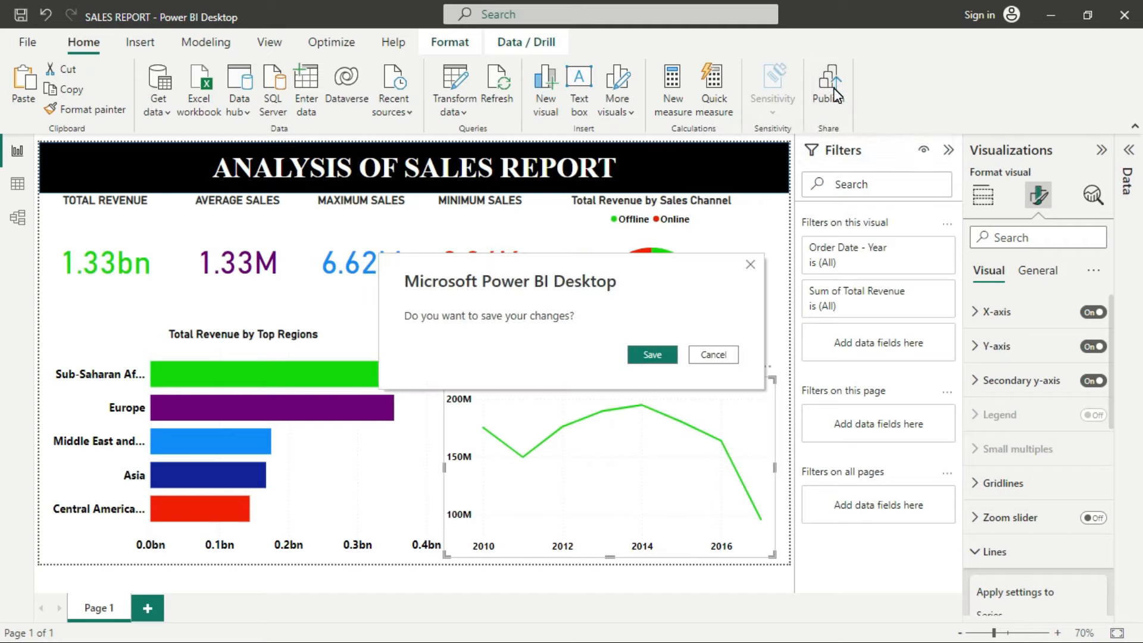
{"action": "left_click", "coordinate": [652, 356]}
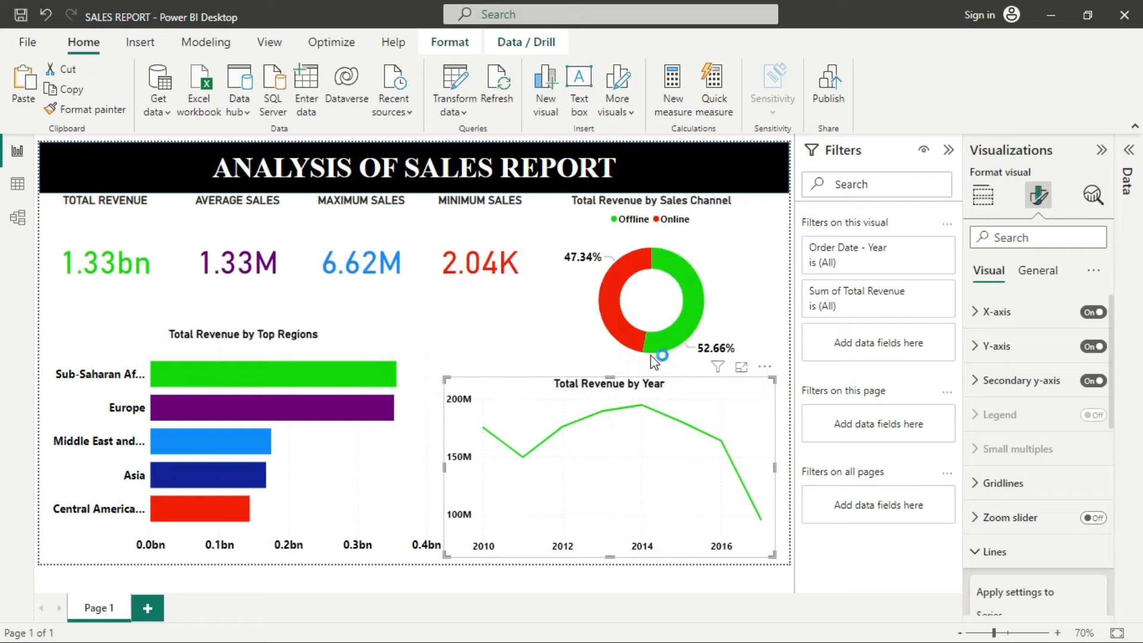
{"action": "left_click", "coordinate": [625, 372]}
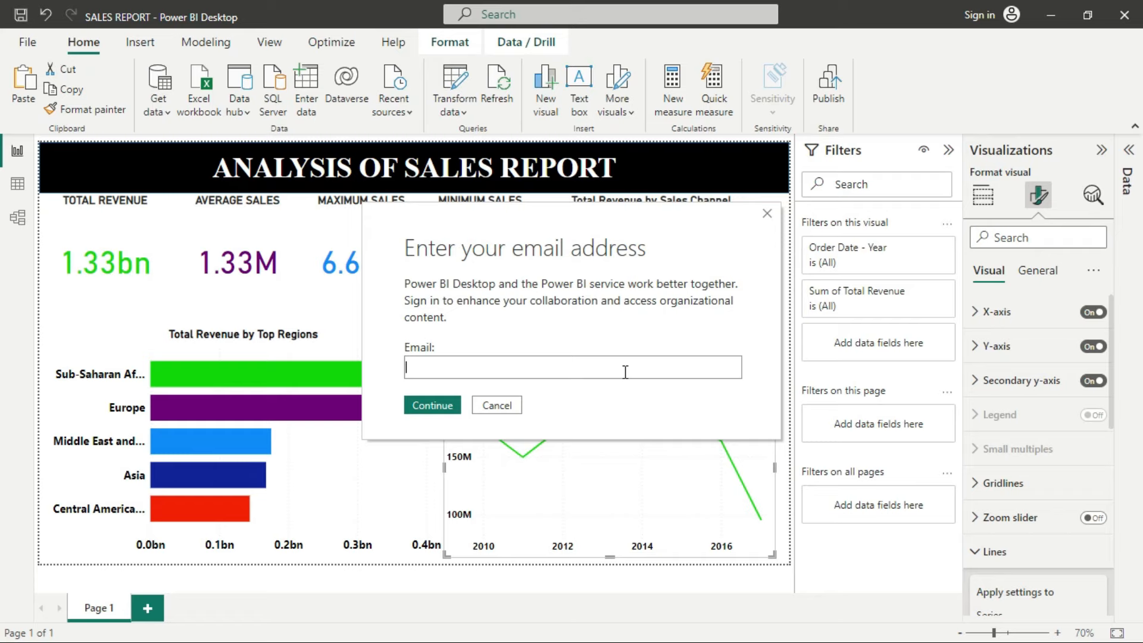
{"action": "left_click", "coordinate": [767, 213]}
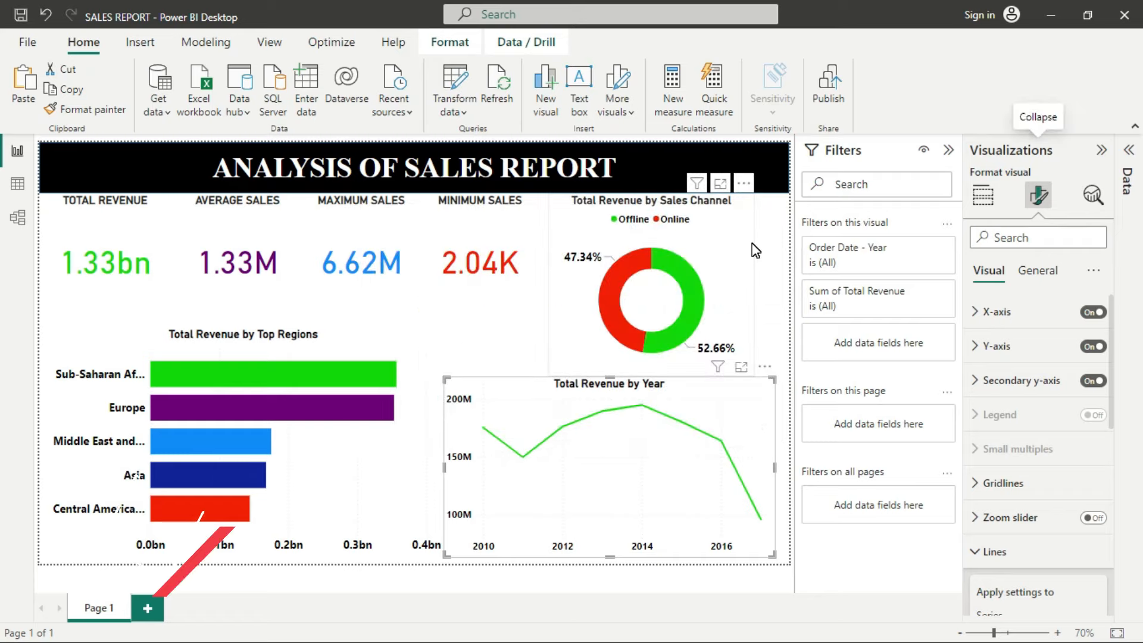